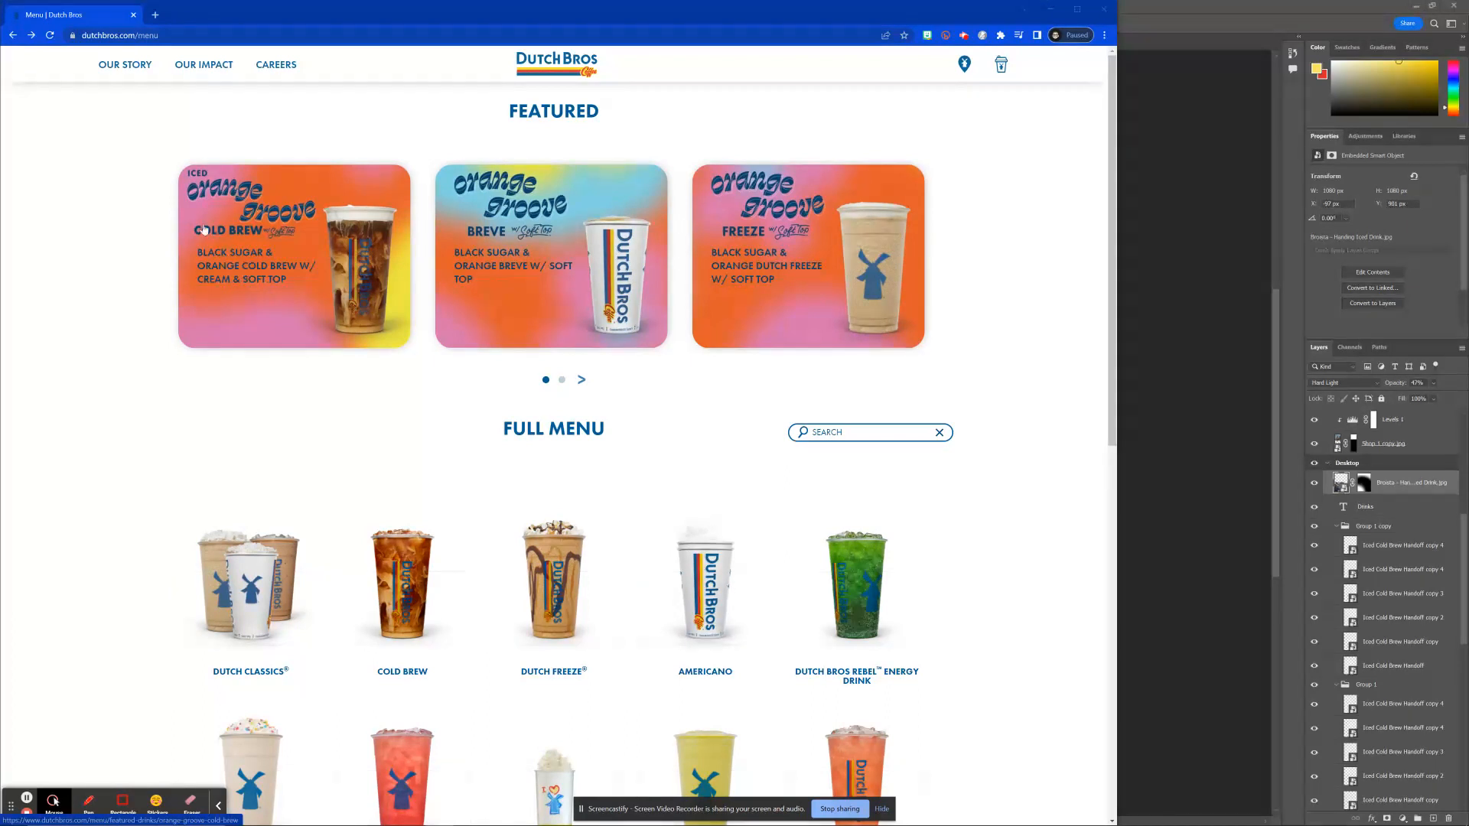
Search the web for "dutch bros marketing materials" and open the Media Kit page at its Supplemental Media section.
click(156, 14)
text(dut)
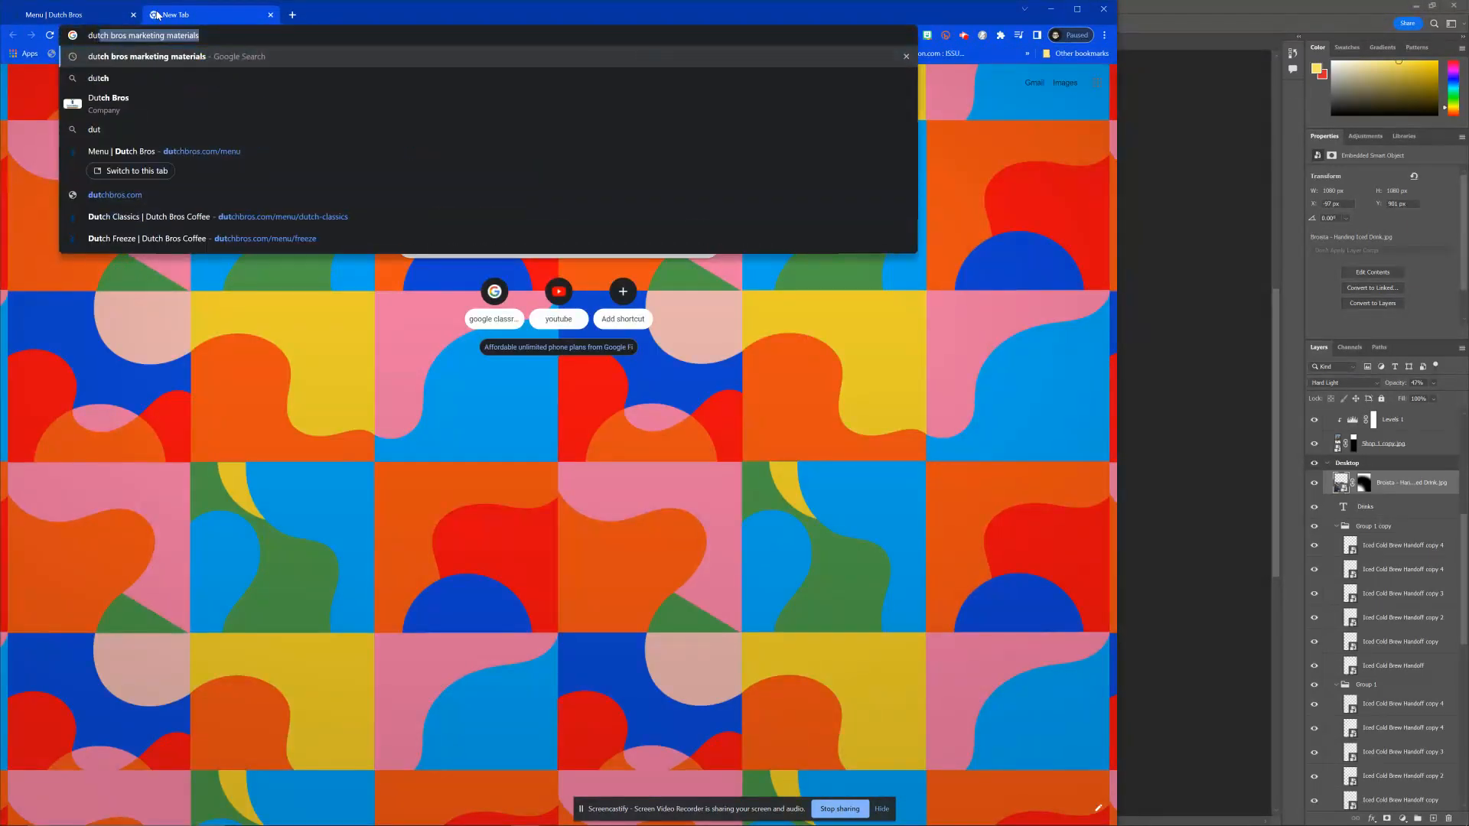
key(Return)
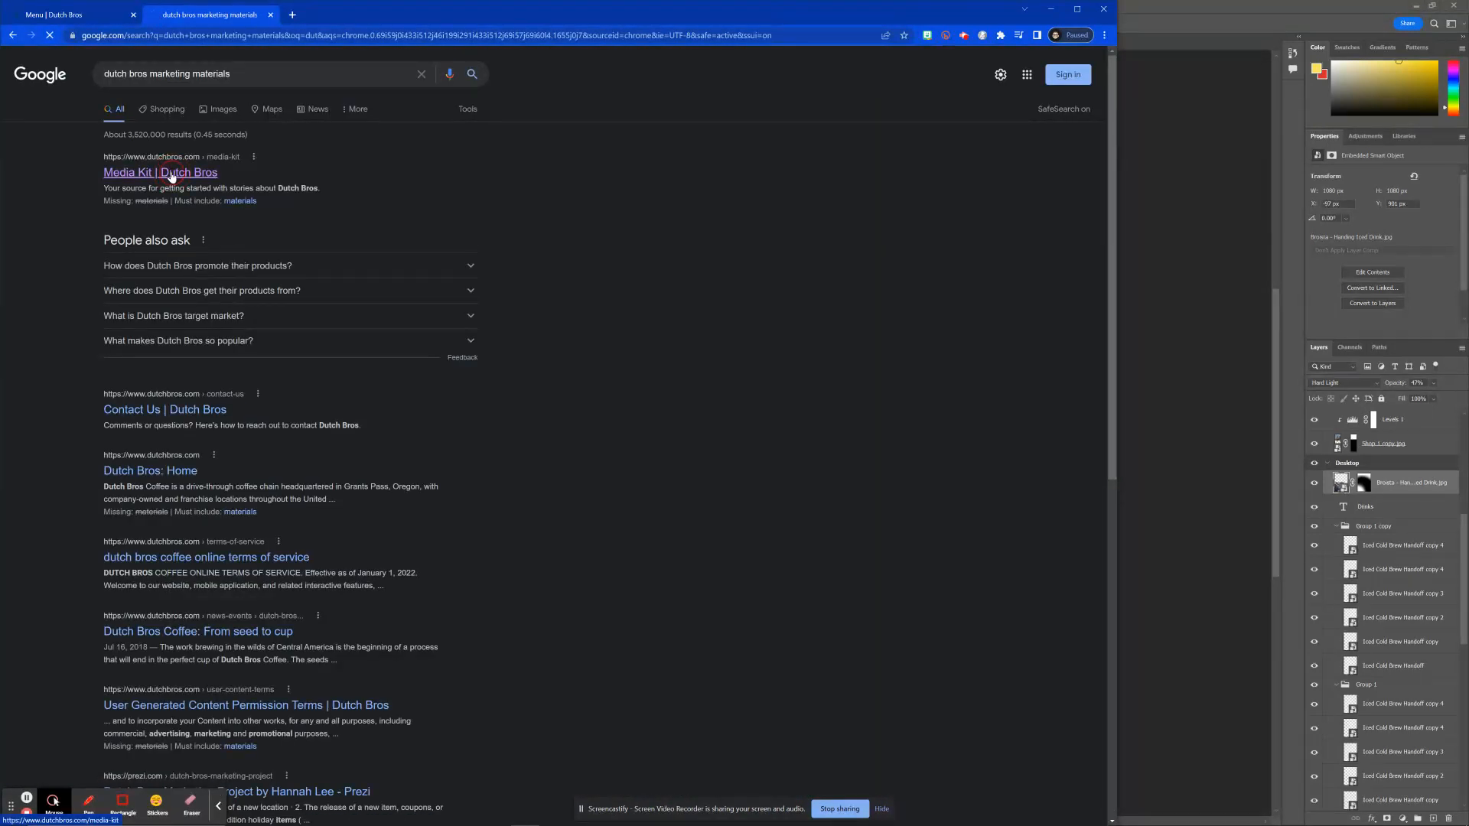
scroll(500, 519, down, 7)
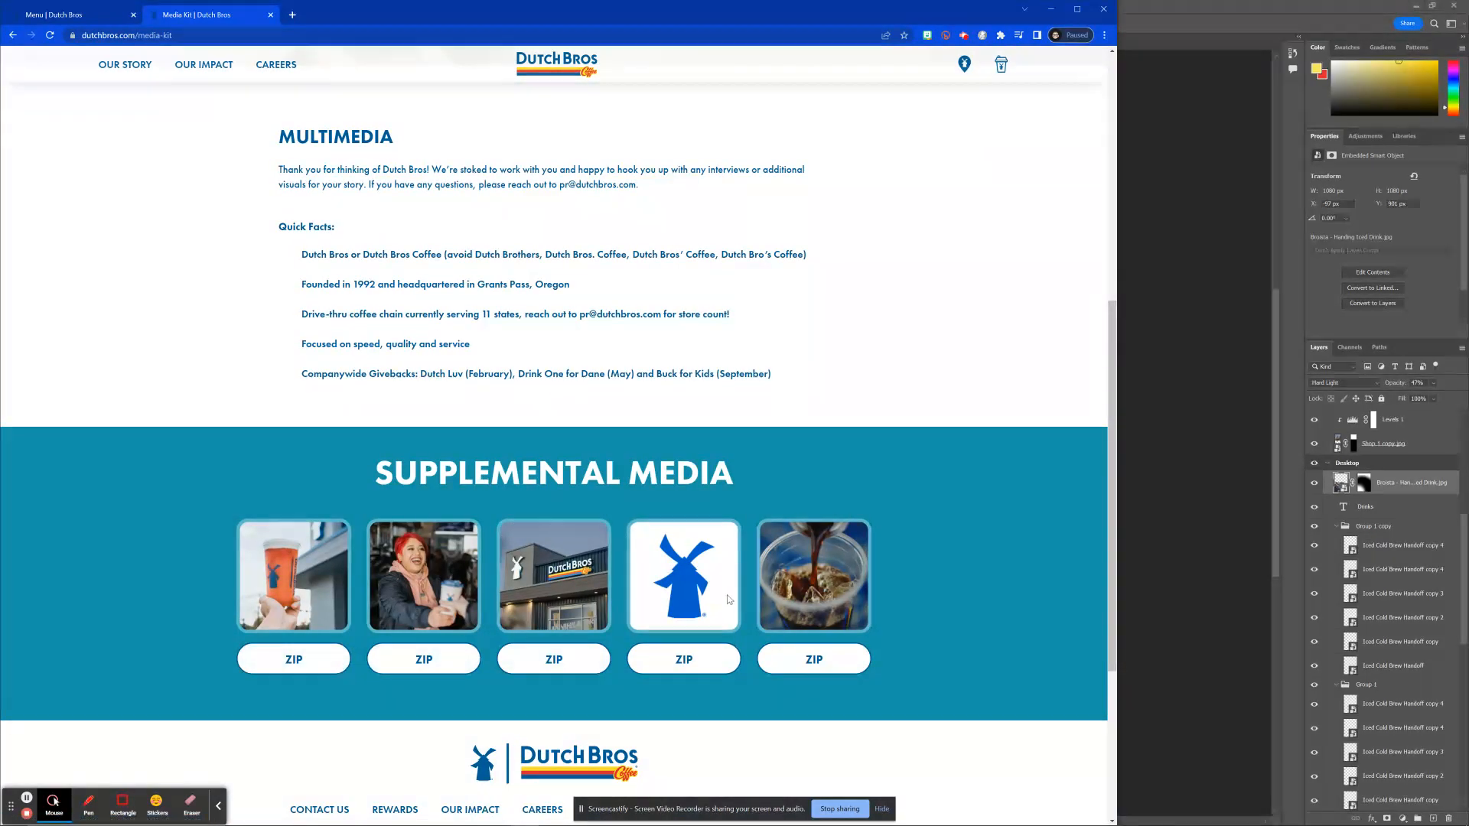
scroll(724, 736, down, 4)
scroll(910, 426, up, 2)
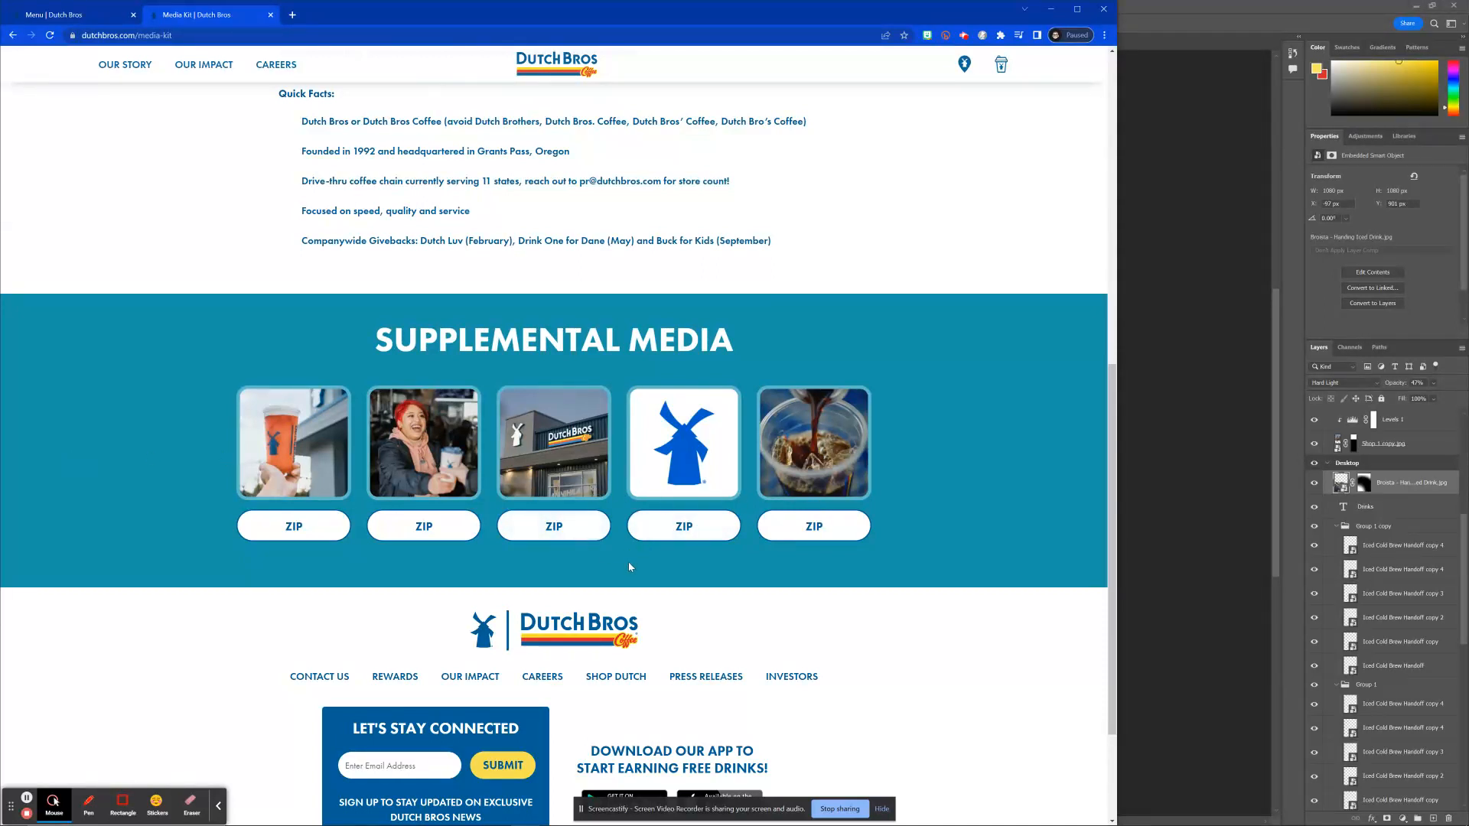
Download the zip of shop building photos from Supplemental Media and extract it to the Downloads folder.
click(563, 528)
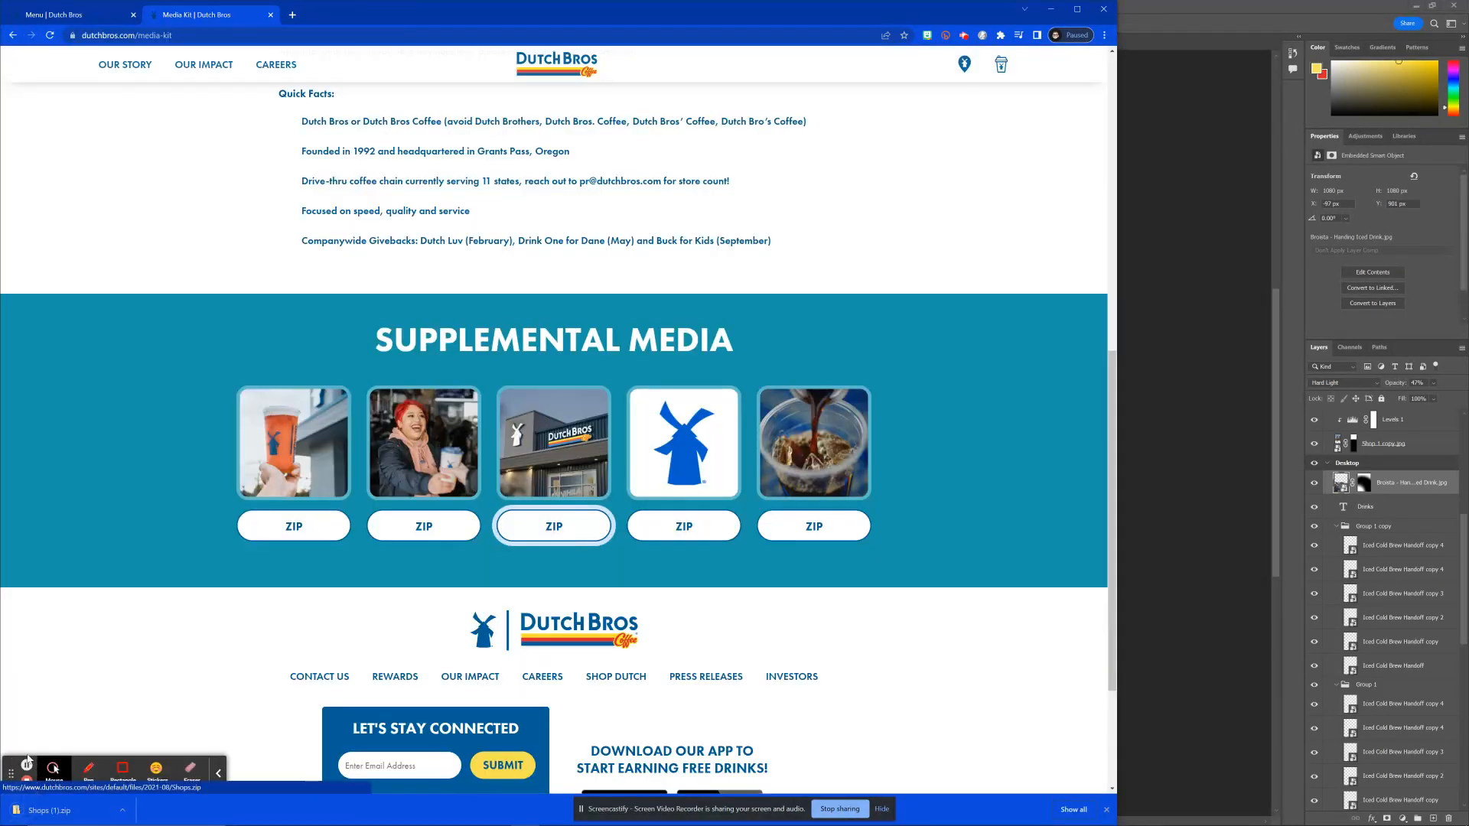
click(67, 813)
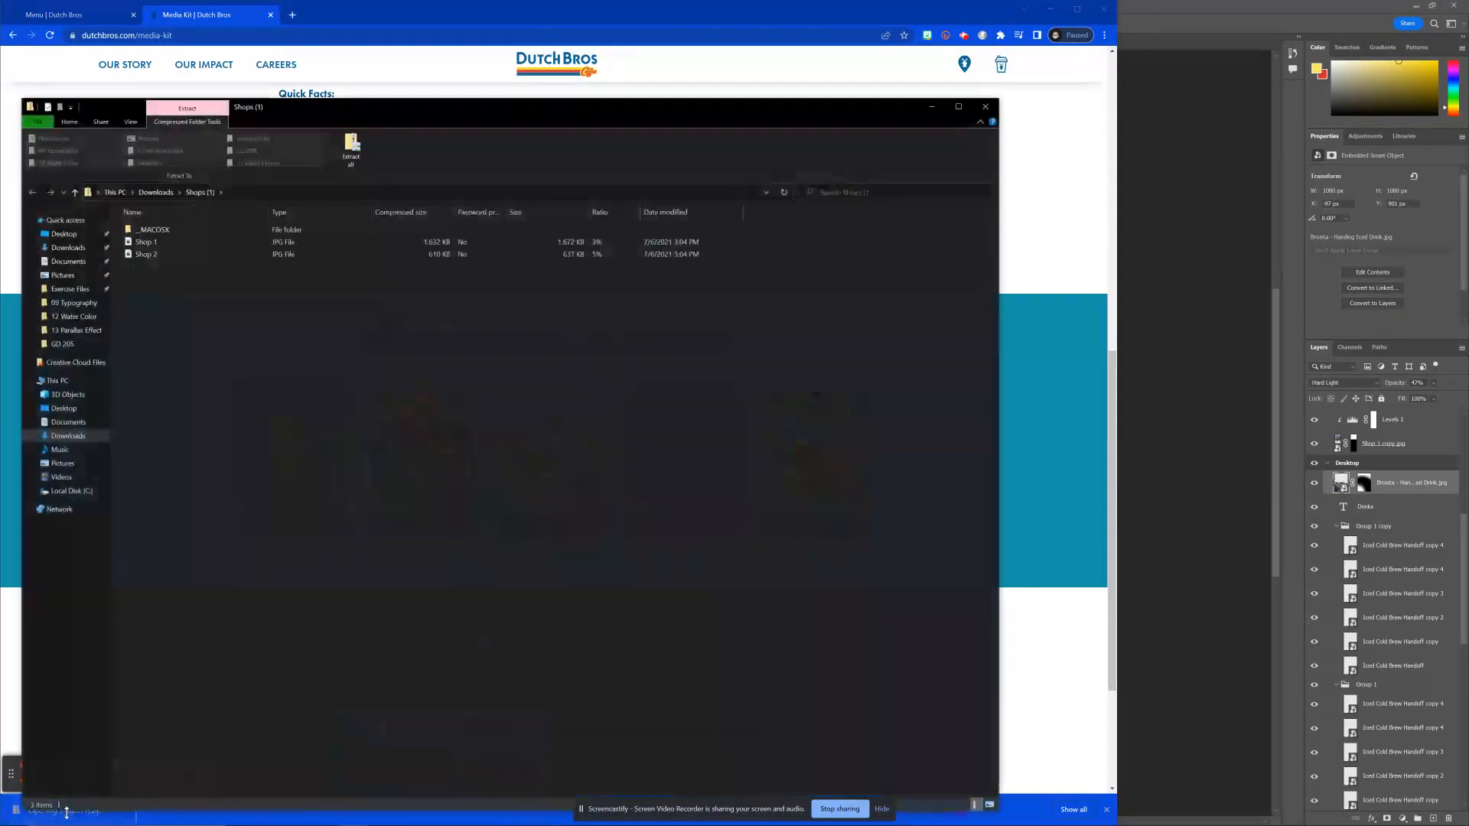
click(351, 150)
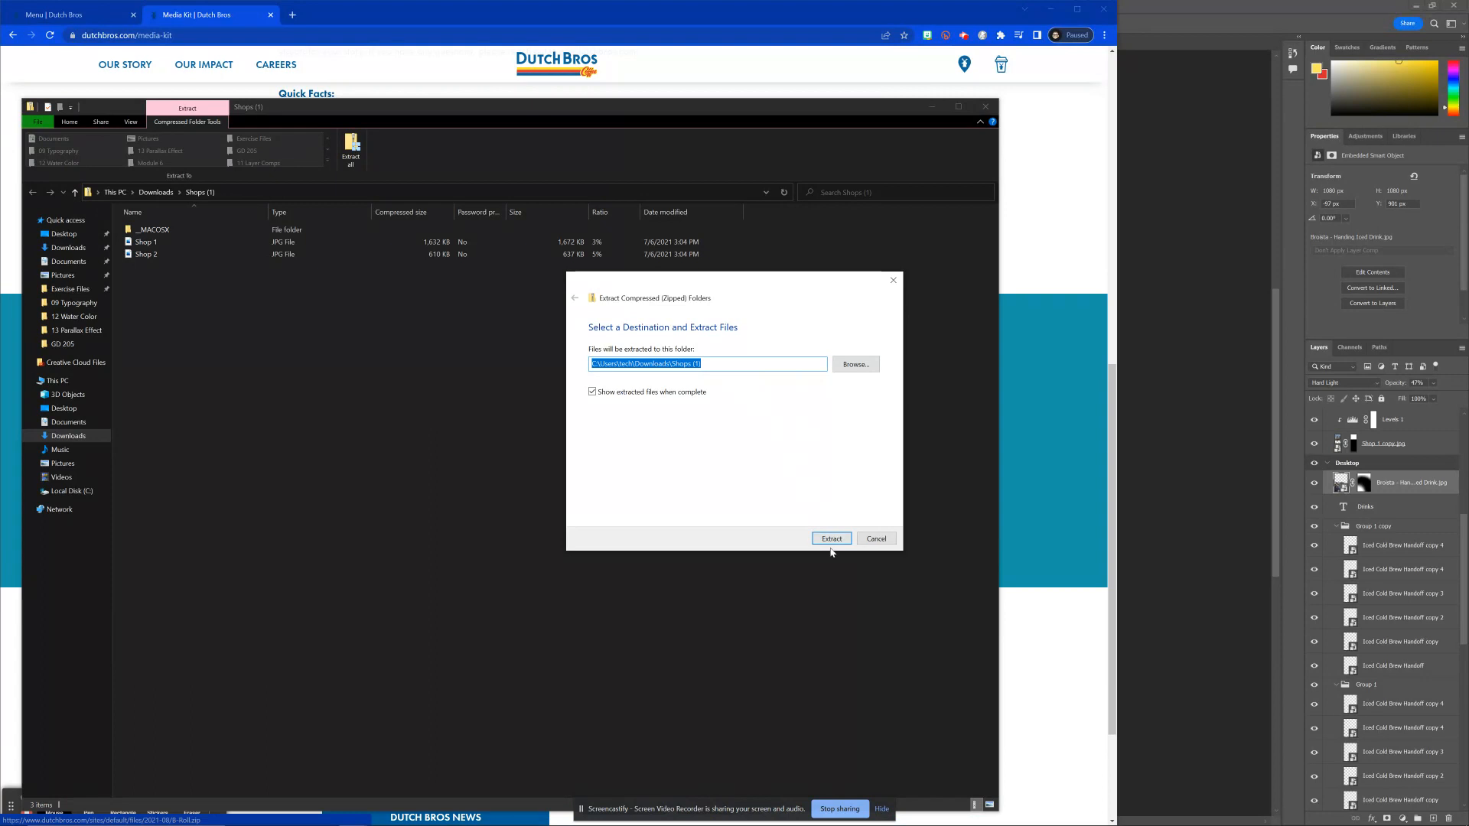
click(831, 539)
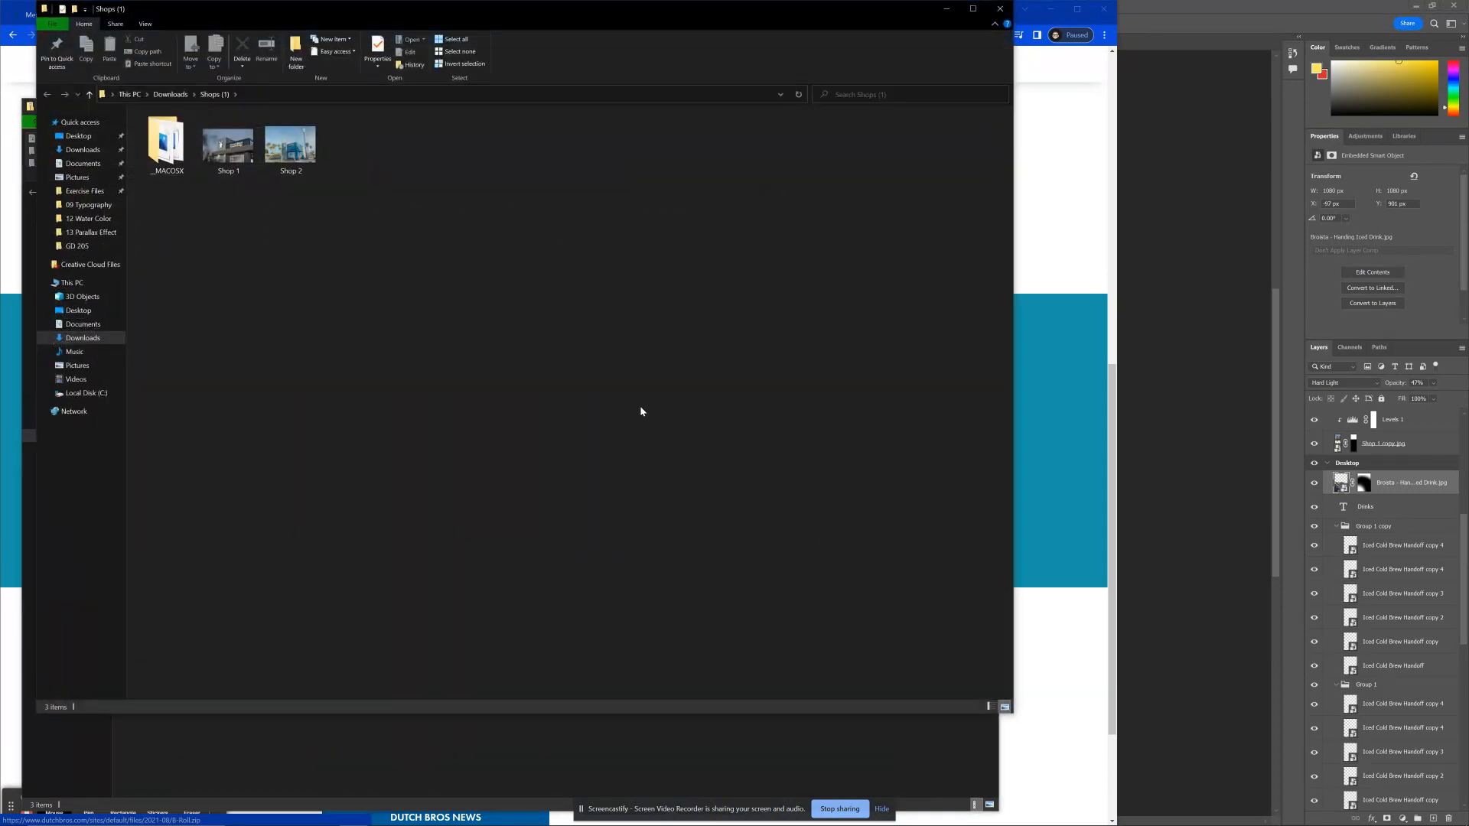
Go to the Downloads folder and look inside the extracted Shops (1) folder.
click(83, 149)
drag(346, 11, 545, 467)
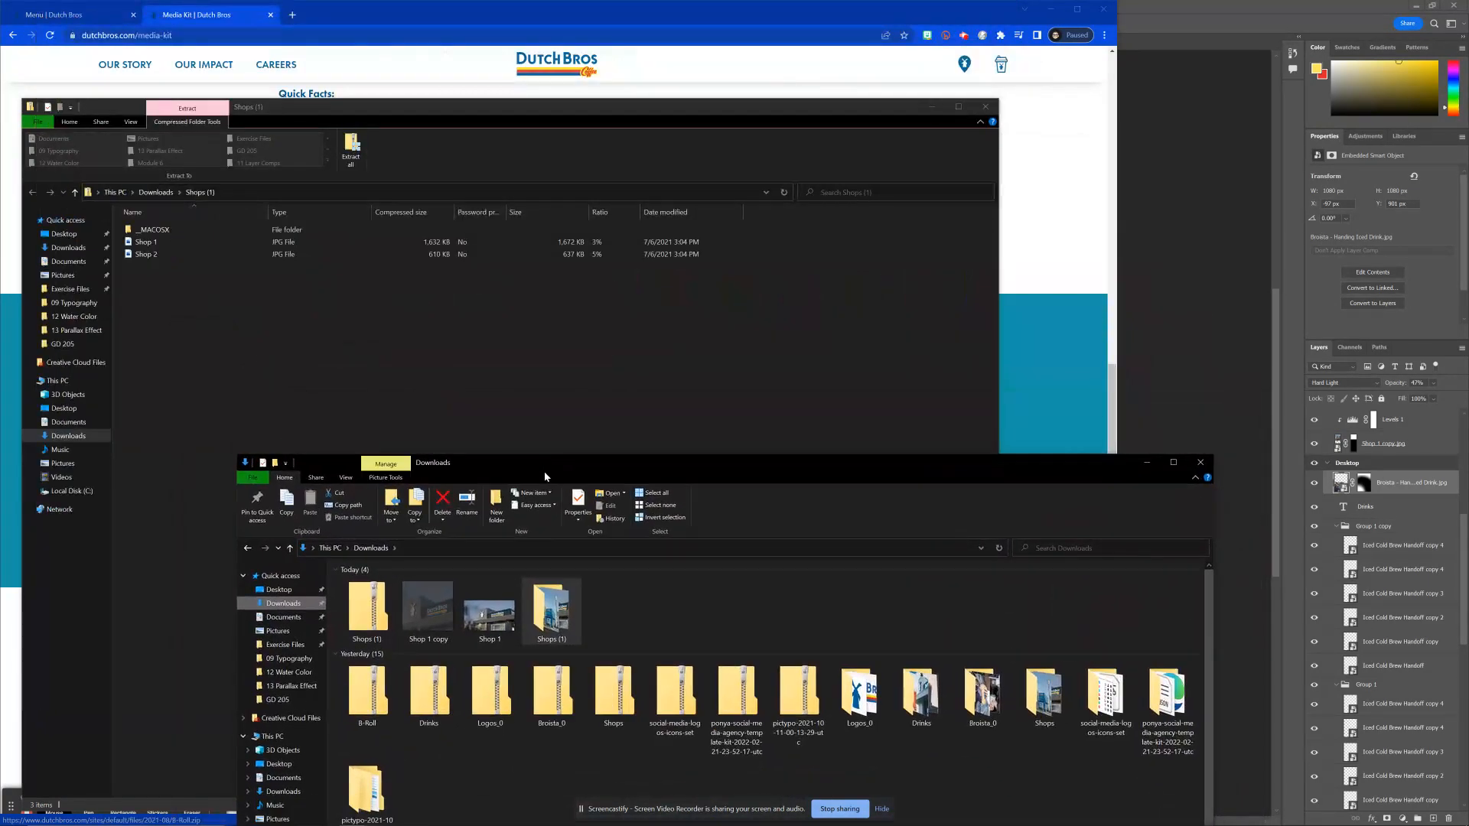
click(371, 623)
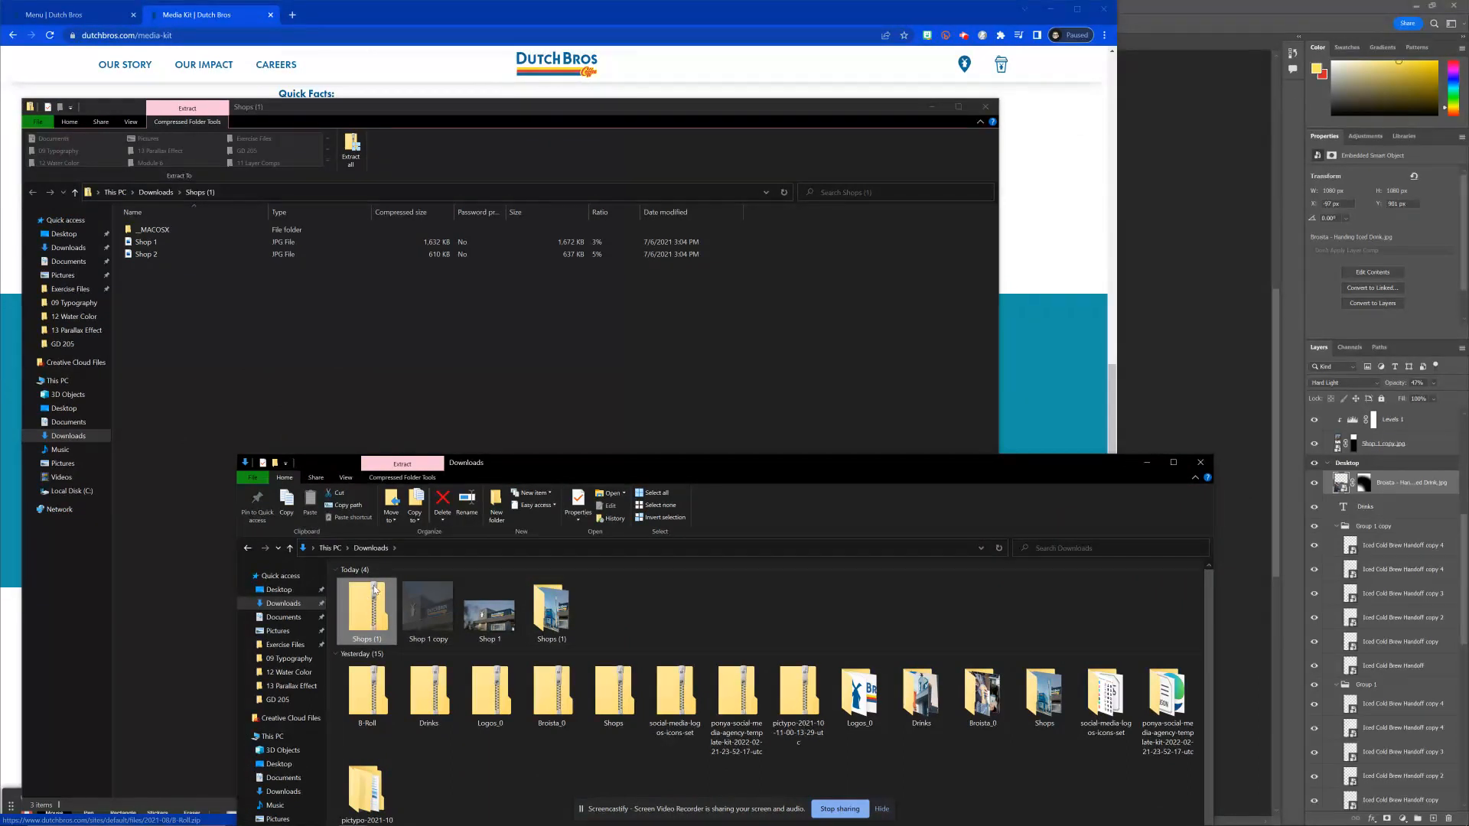
double_click(551, 609)
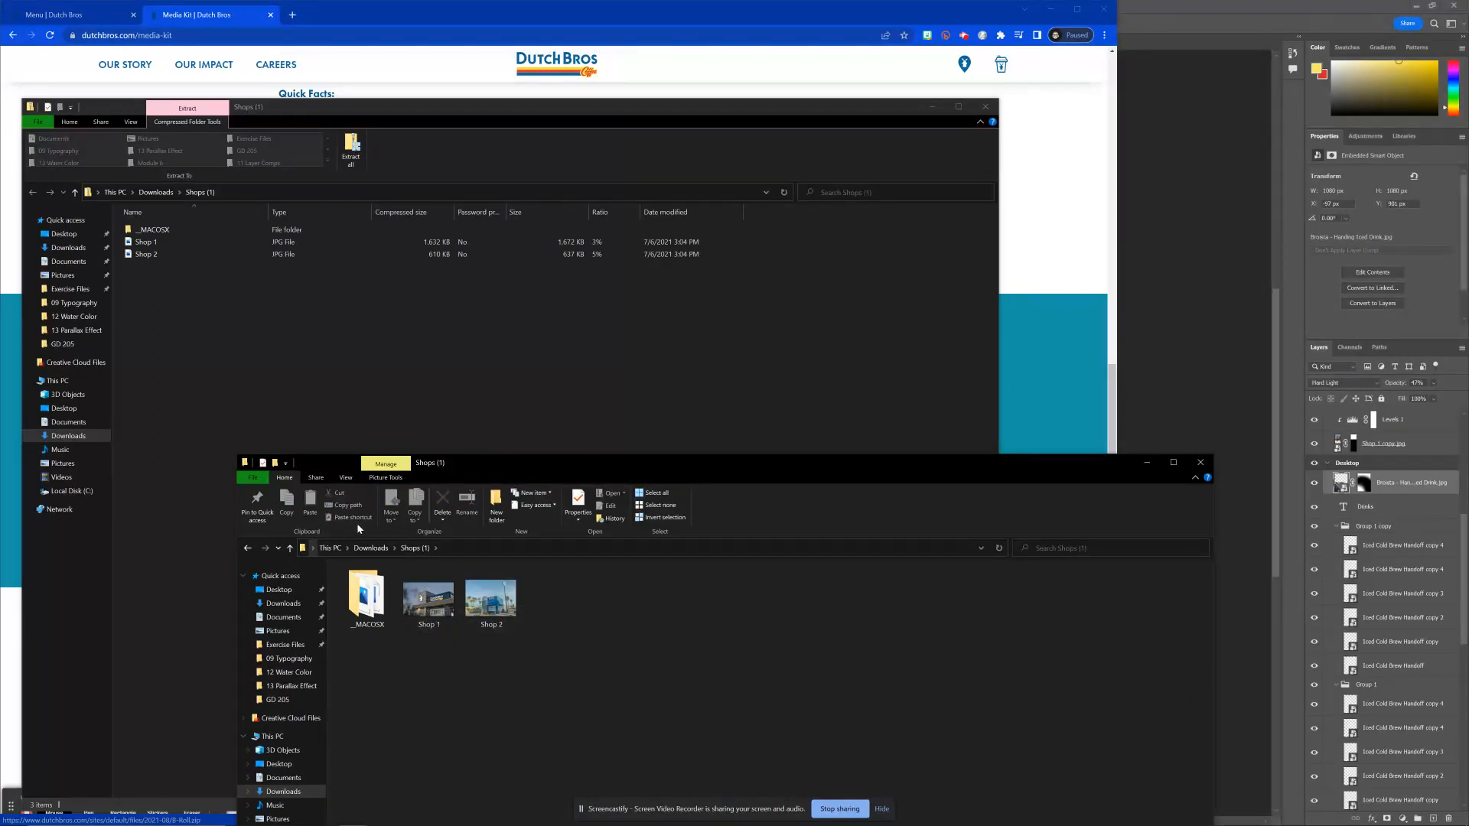
Switch to Photoshop and review the desktop and mobile artboards of the Dutch Bro's mock-up.
click(1012, 231)
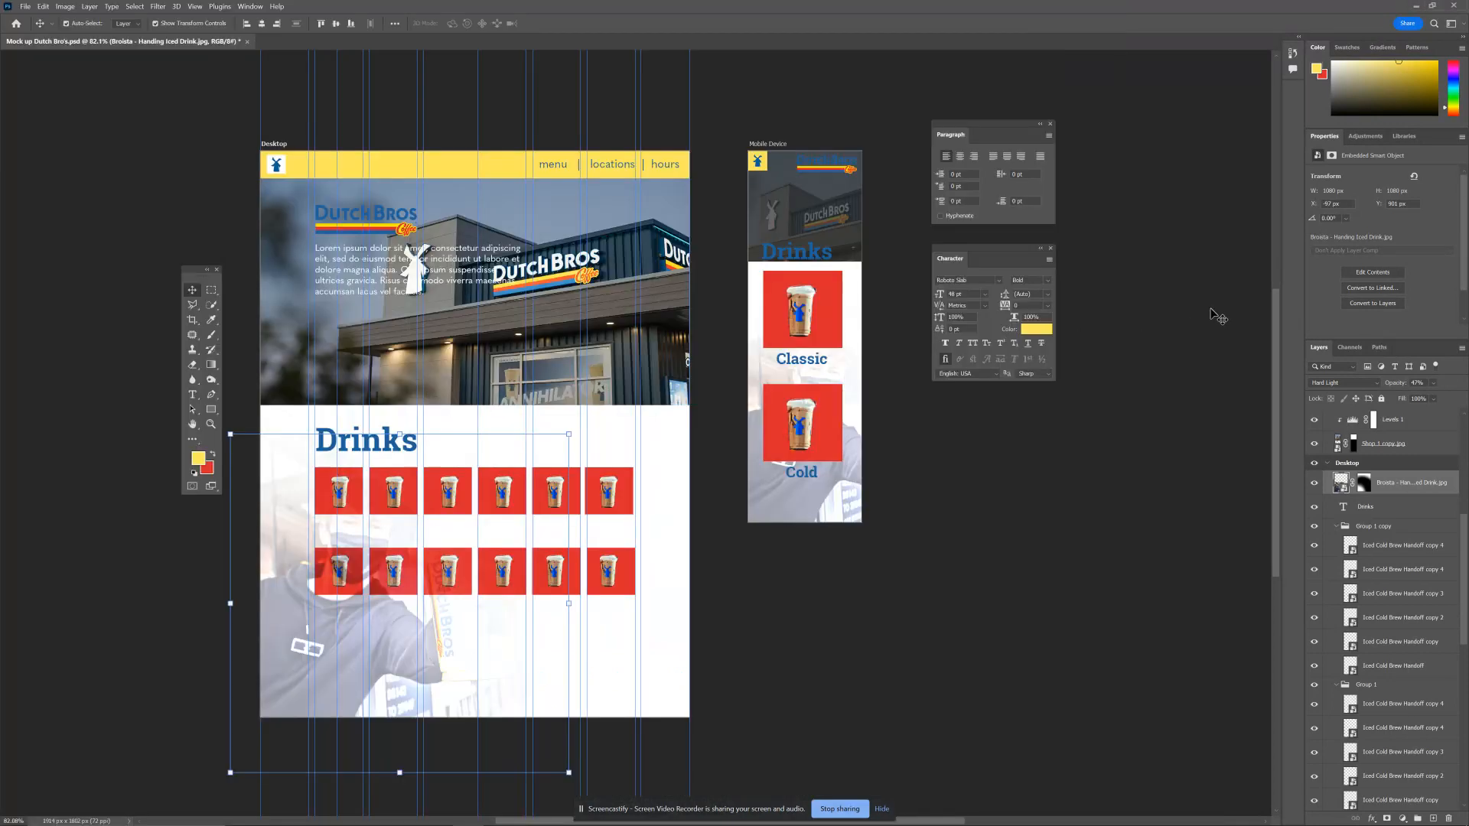
click(1218, 316)
drag(296, 166, 322, 214)
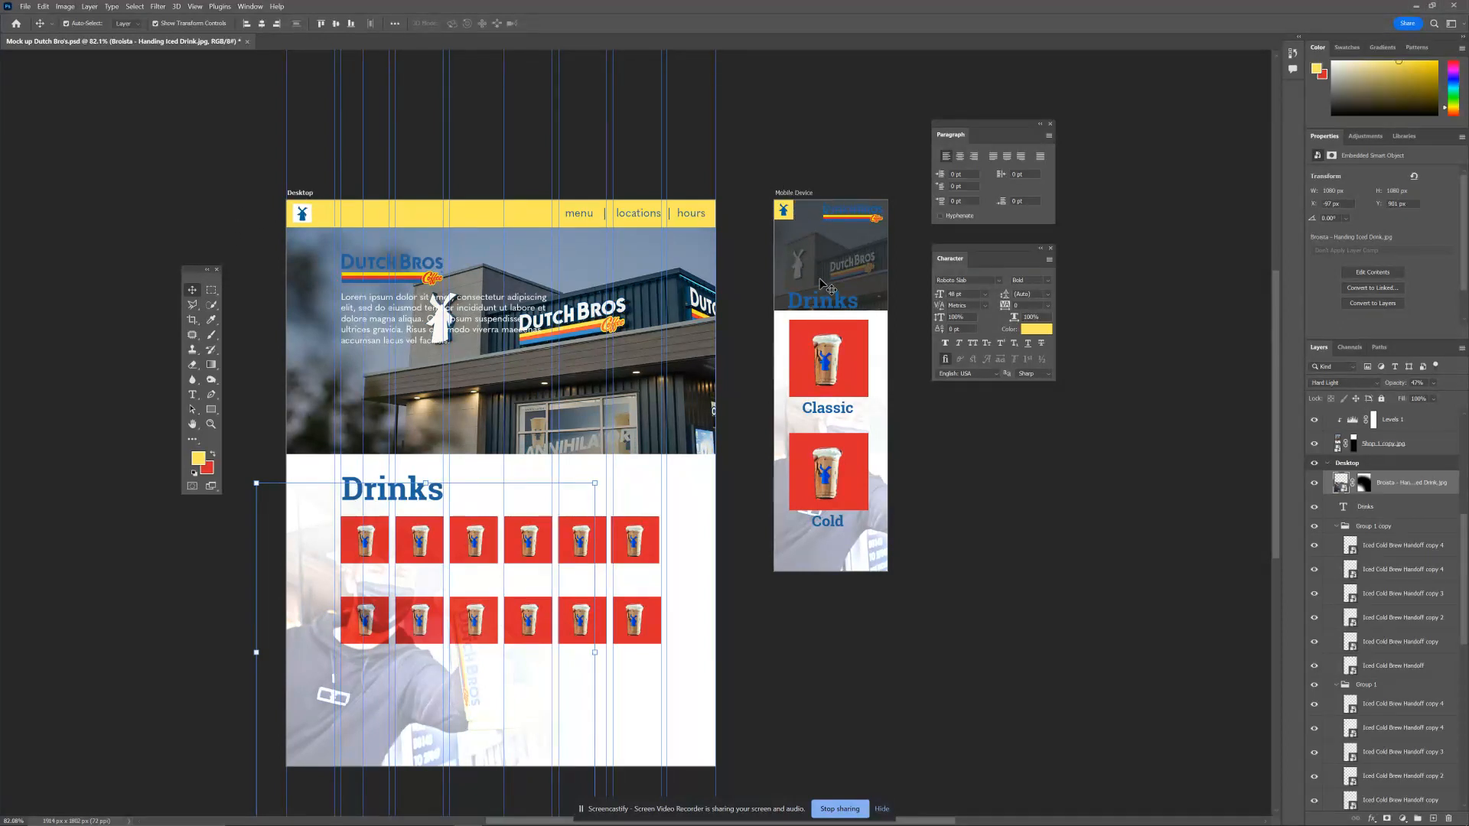
Switch to the browser and show the Dutch Bros menu page.
mouse_move(650, 825)
mouse_move(590, 825)
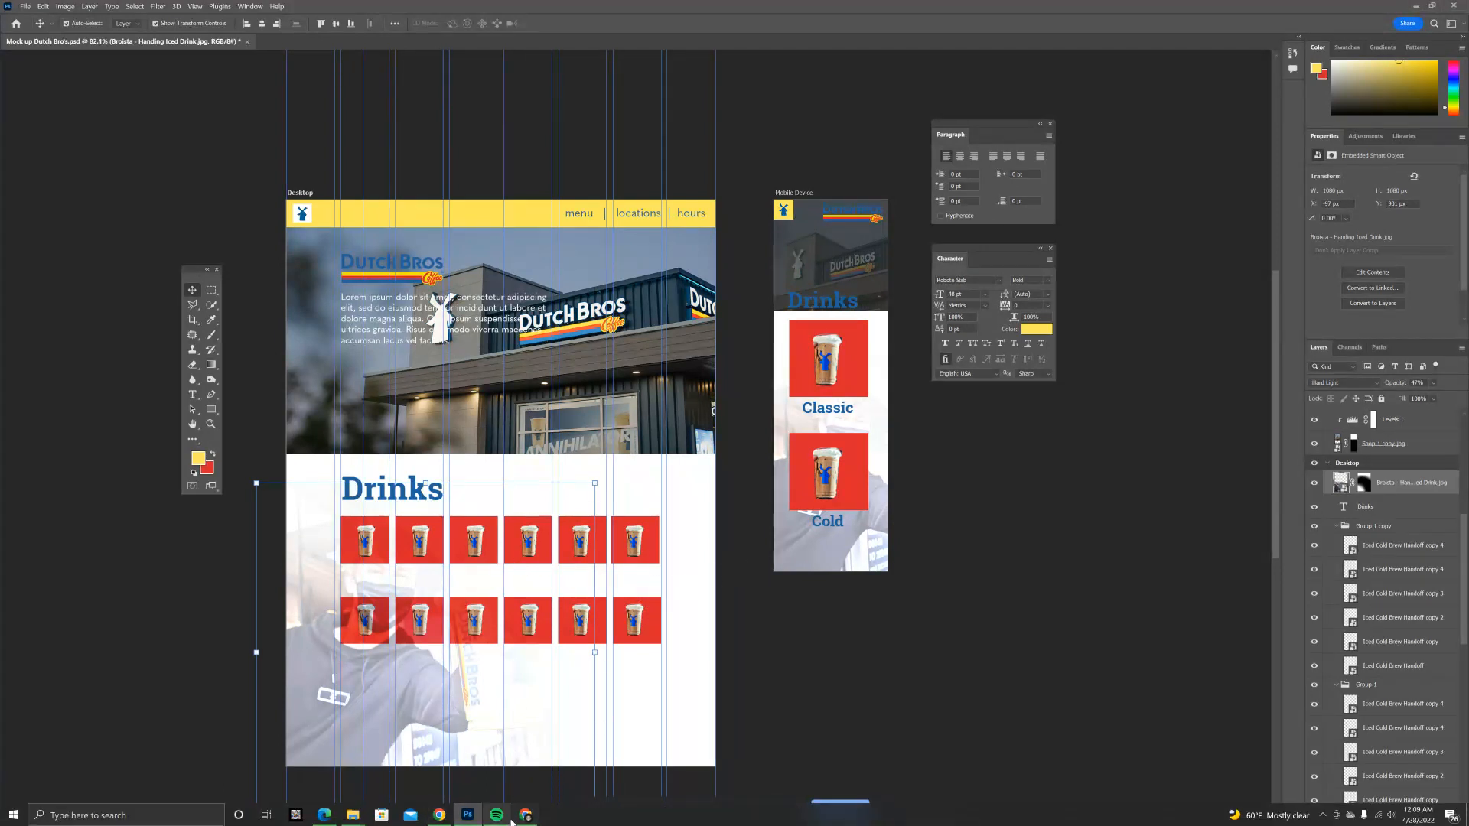
mouse_move(525, 817)
click(533, 779)
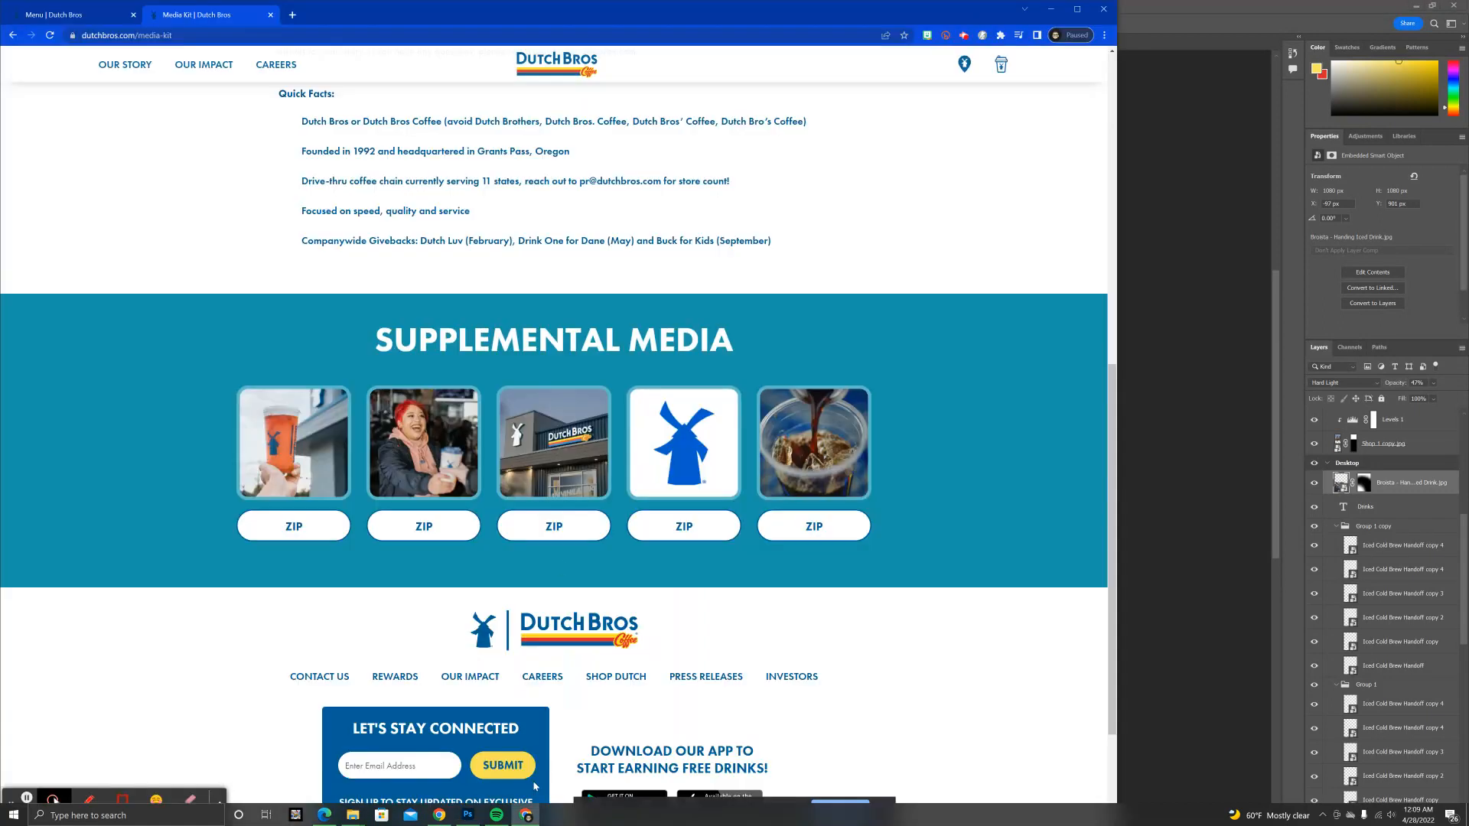
click(91, 21)
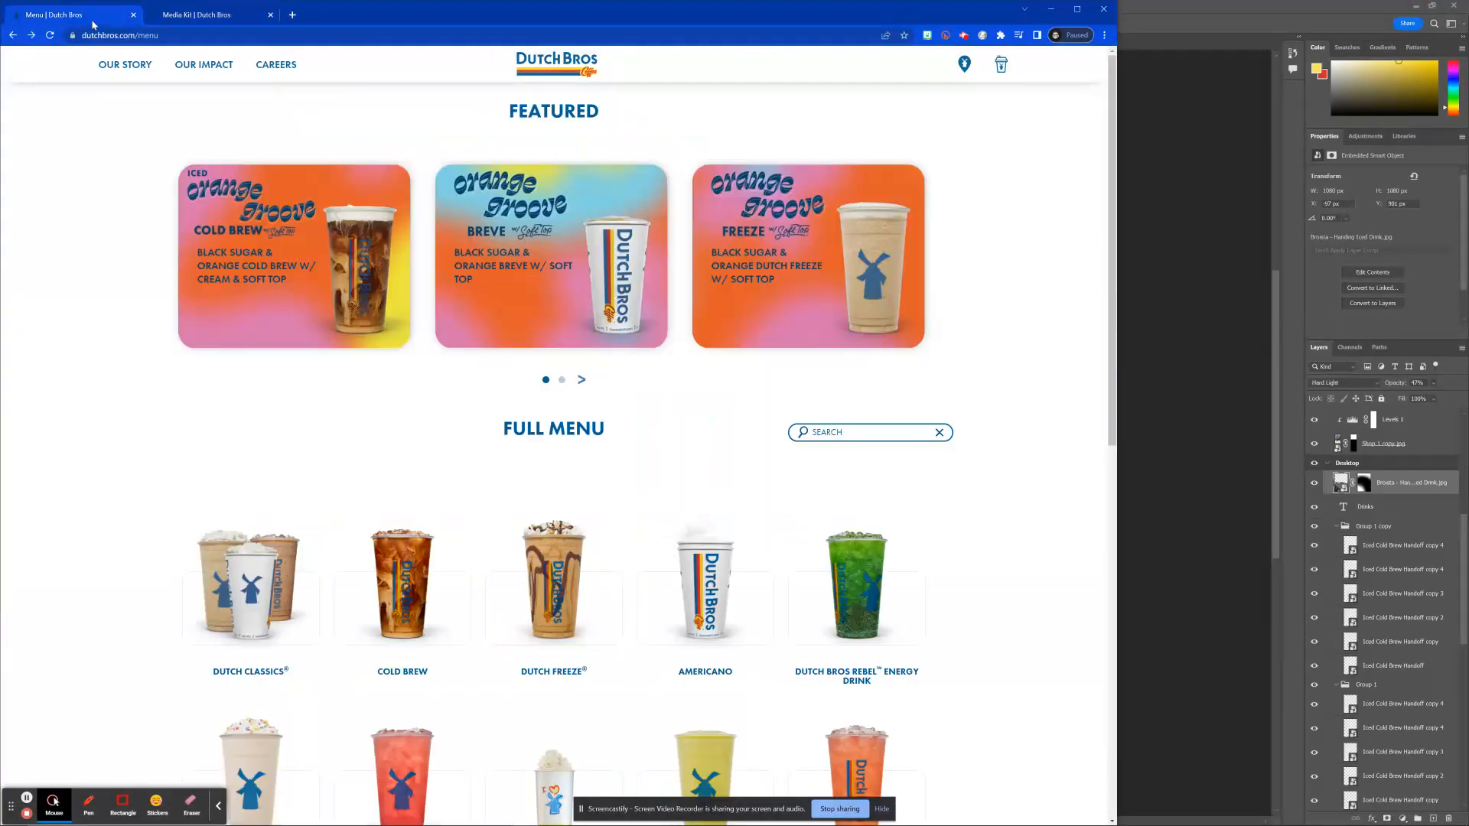
Narrow the browser window to phone width to view the menu page's mobile layout, and return to Photoshop.
click(1122, 640)
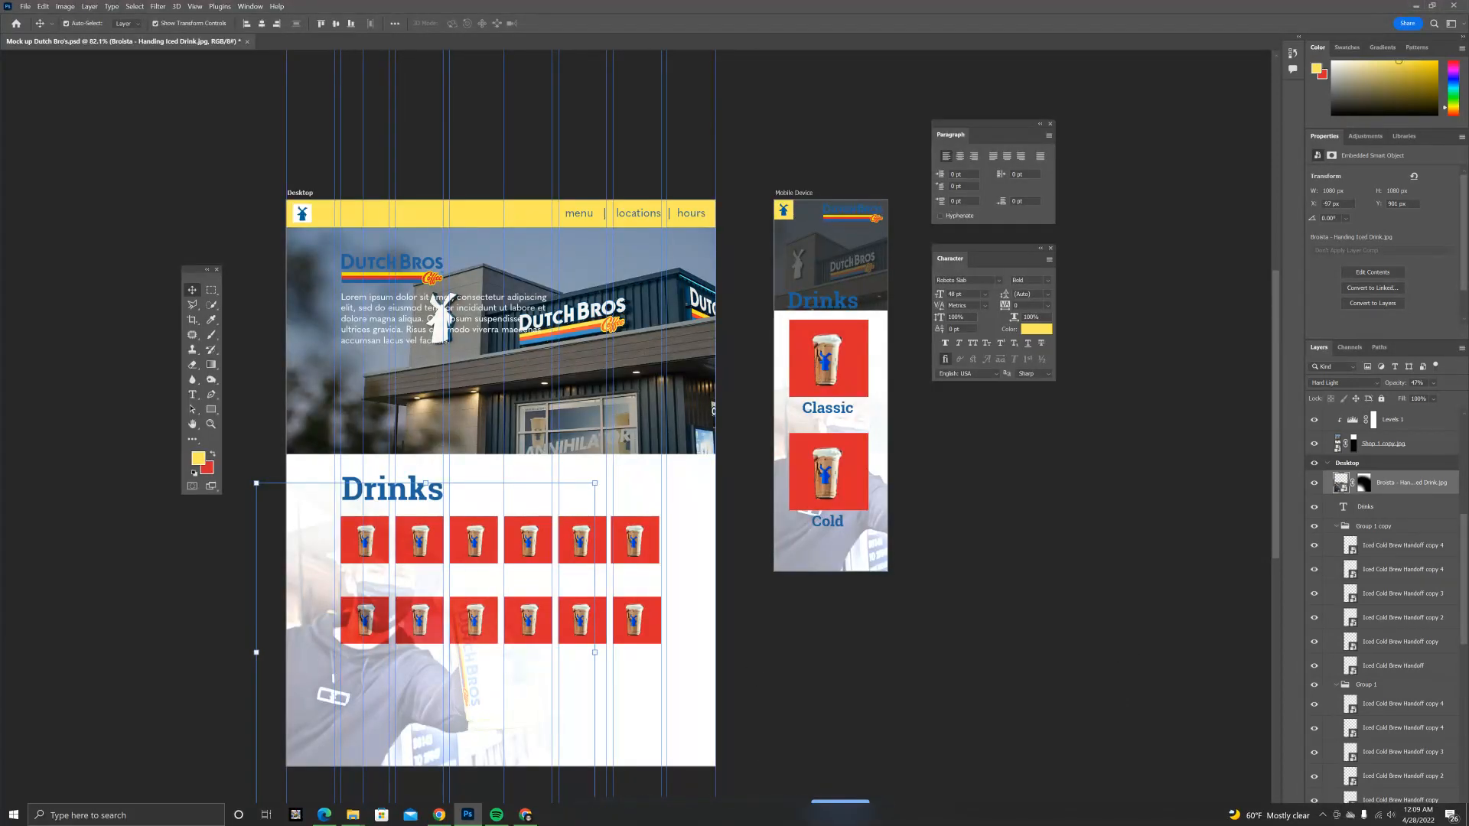
key(super+Tab)
click(651, 243)
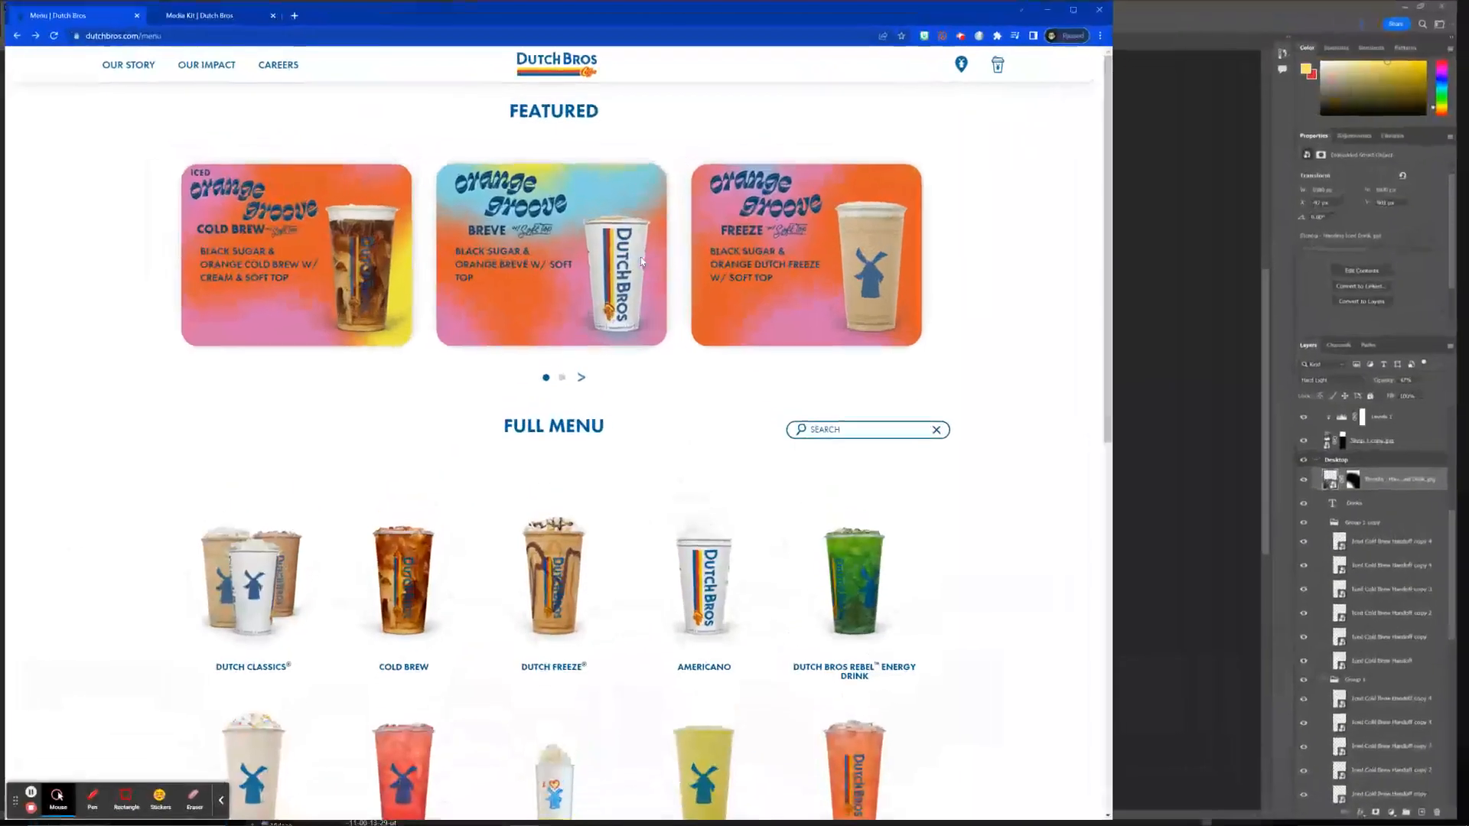
drag(1119, 331, 249, 393)
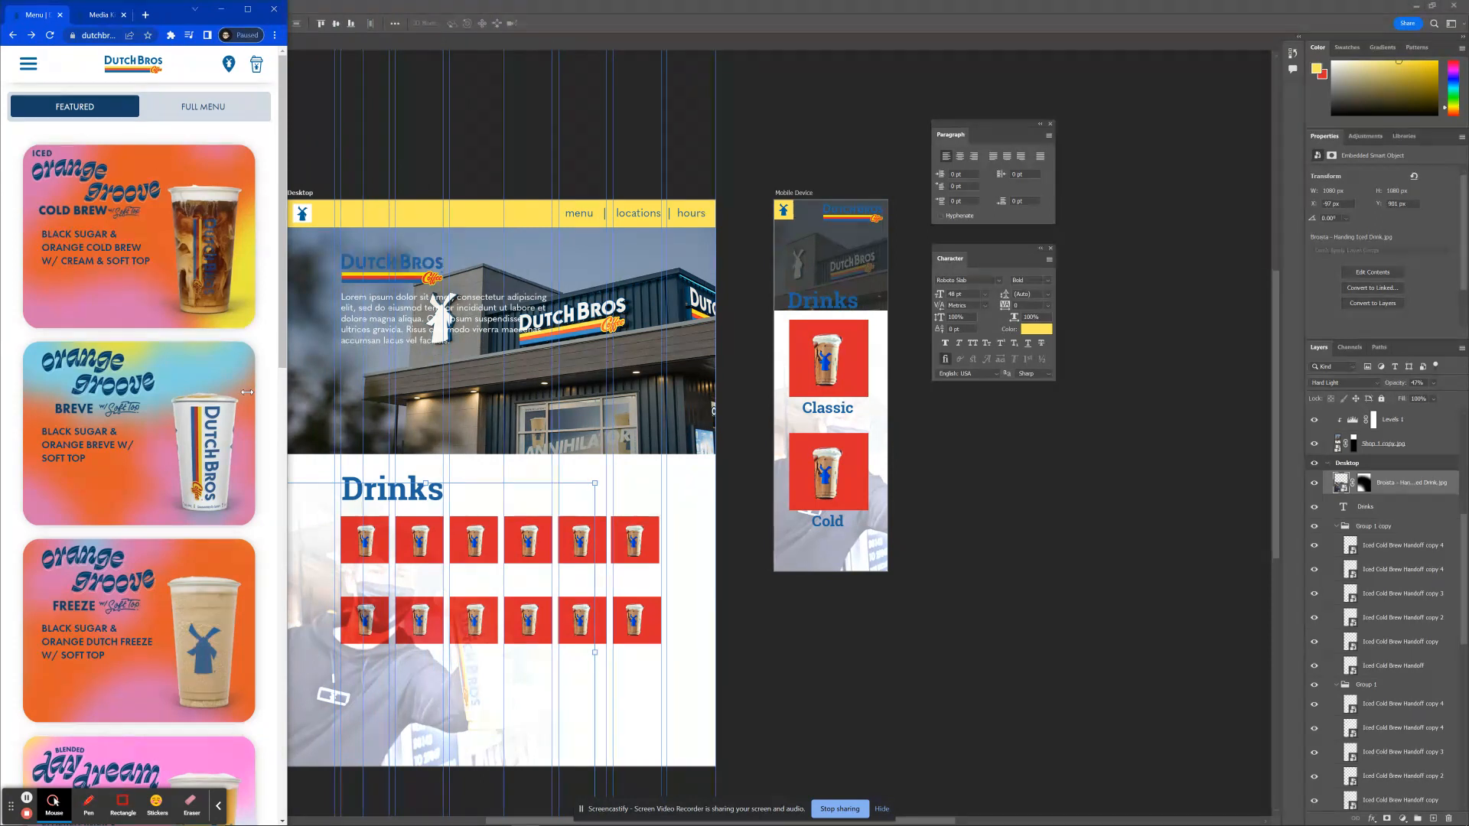
mouse_move(276, 391)
mouse_down()
mouse_move(1458, 442)
mouse_move(1445, 426)
mouse_move(287, 392)
mouse_up()
click(817, 144)
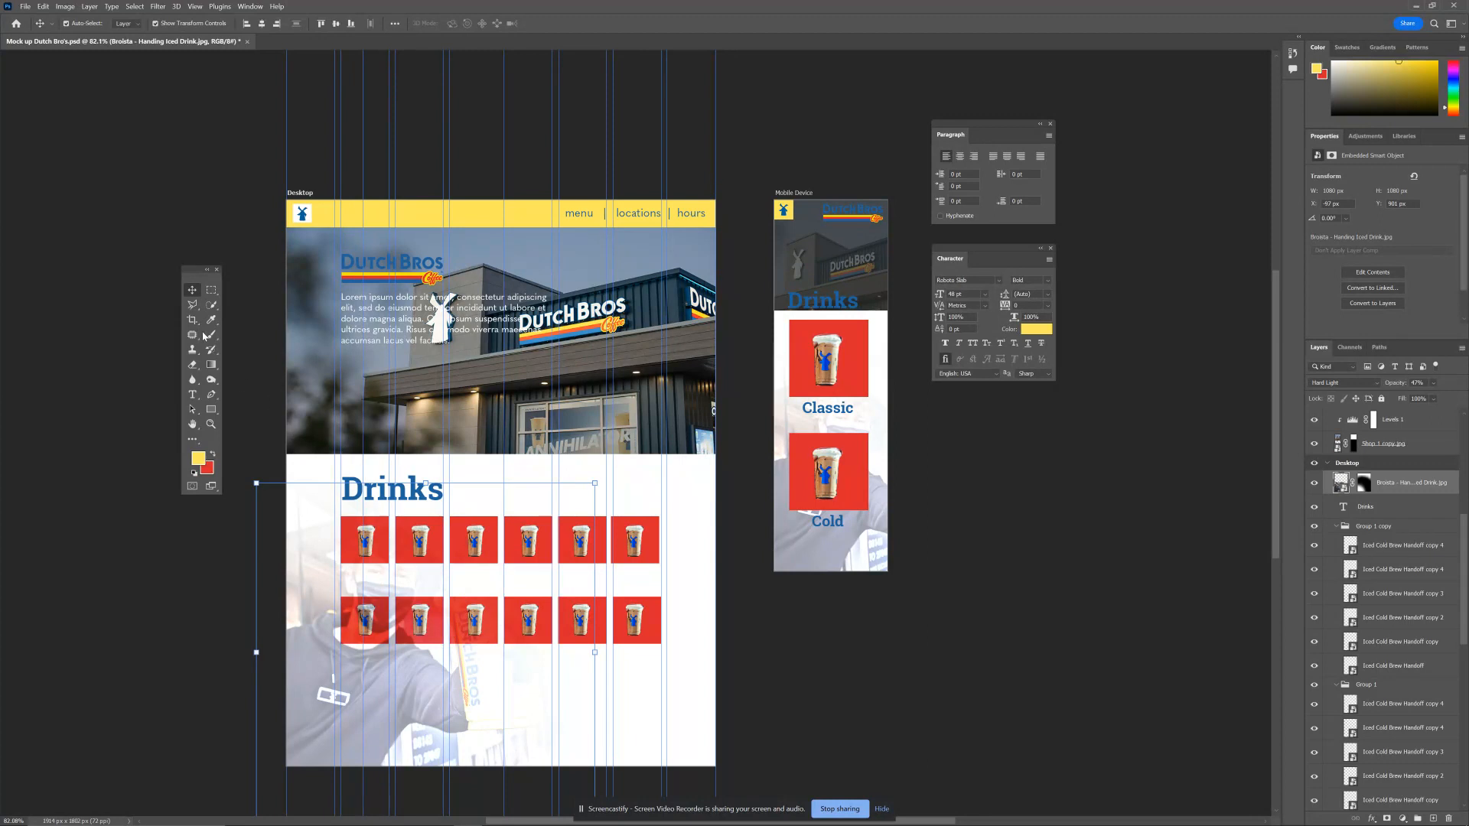
Create a new document from the Web Most Common preset, 1366 x 768 px at 72 ppi, with artboards.
click(25, 7)
click(31, 17)
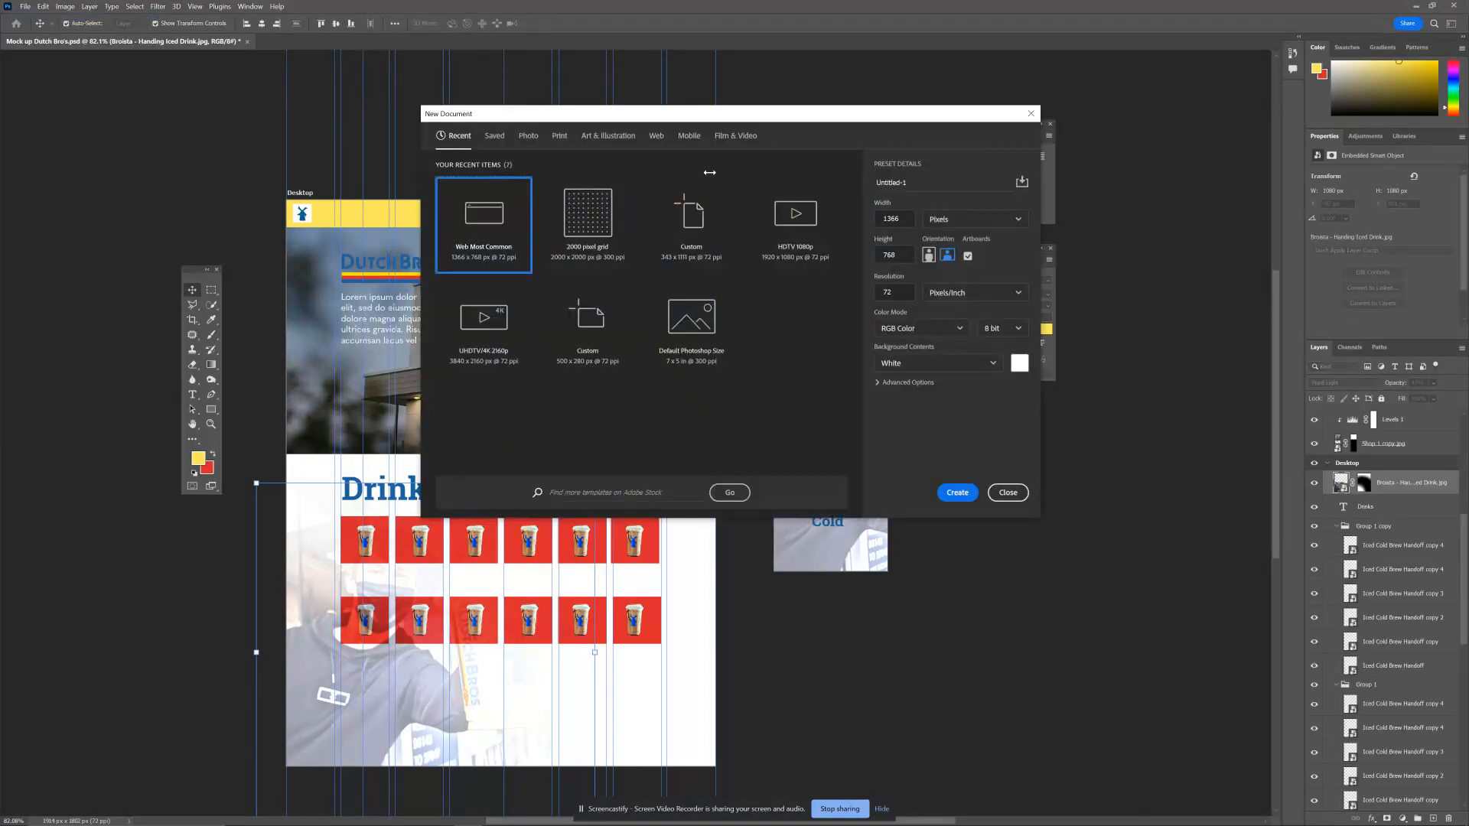
click(659, 137)
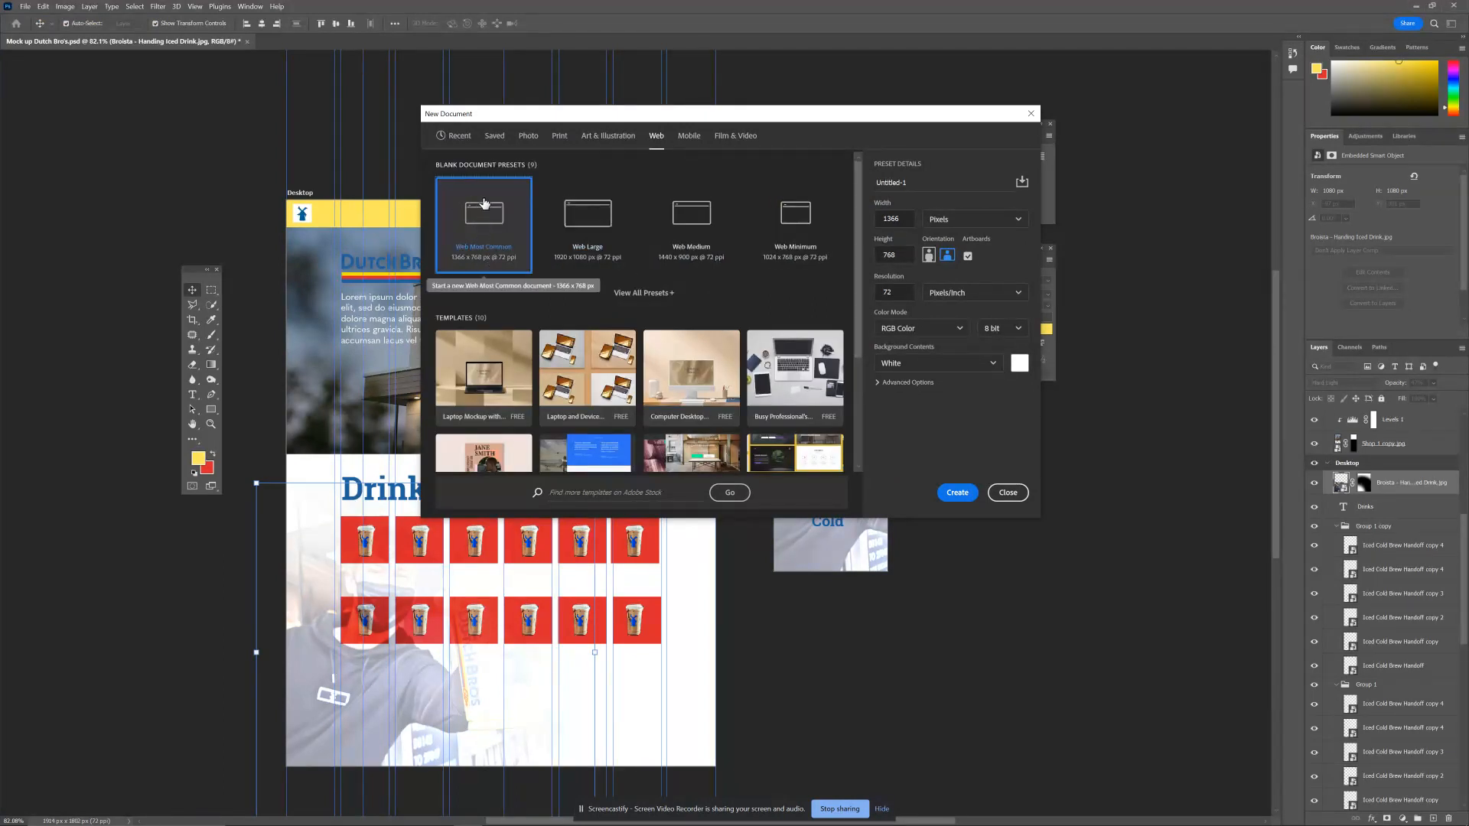
click(956, 492)
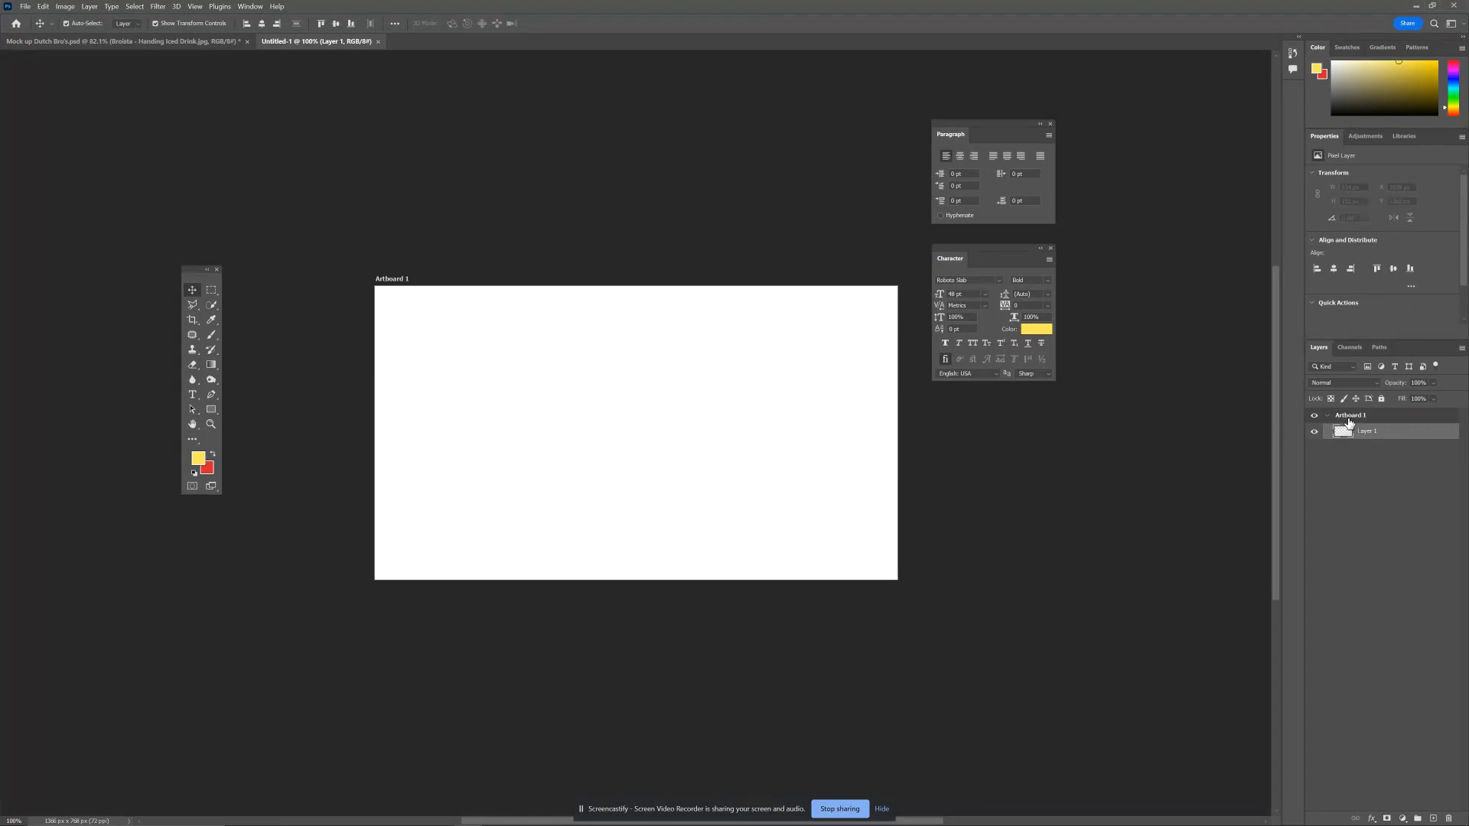
Rename Artboard 1 as Desktop.
double_click(1351, 416)
text(Desktop)
key(Return)
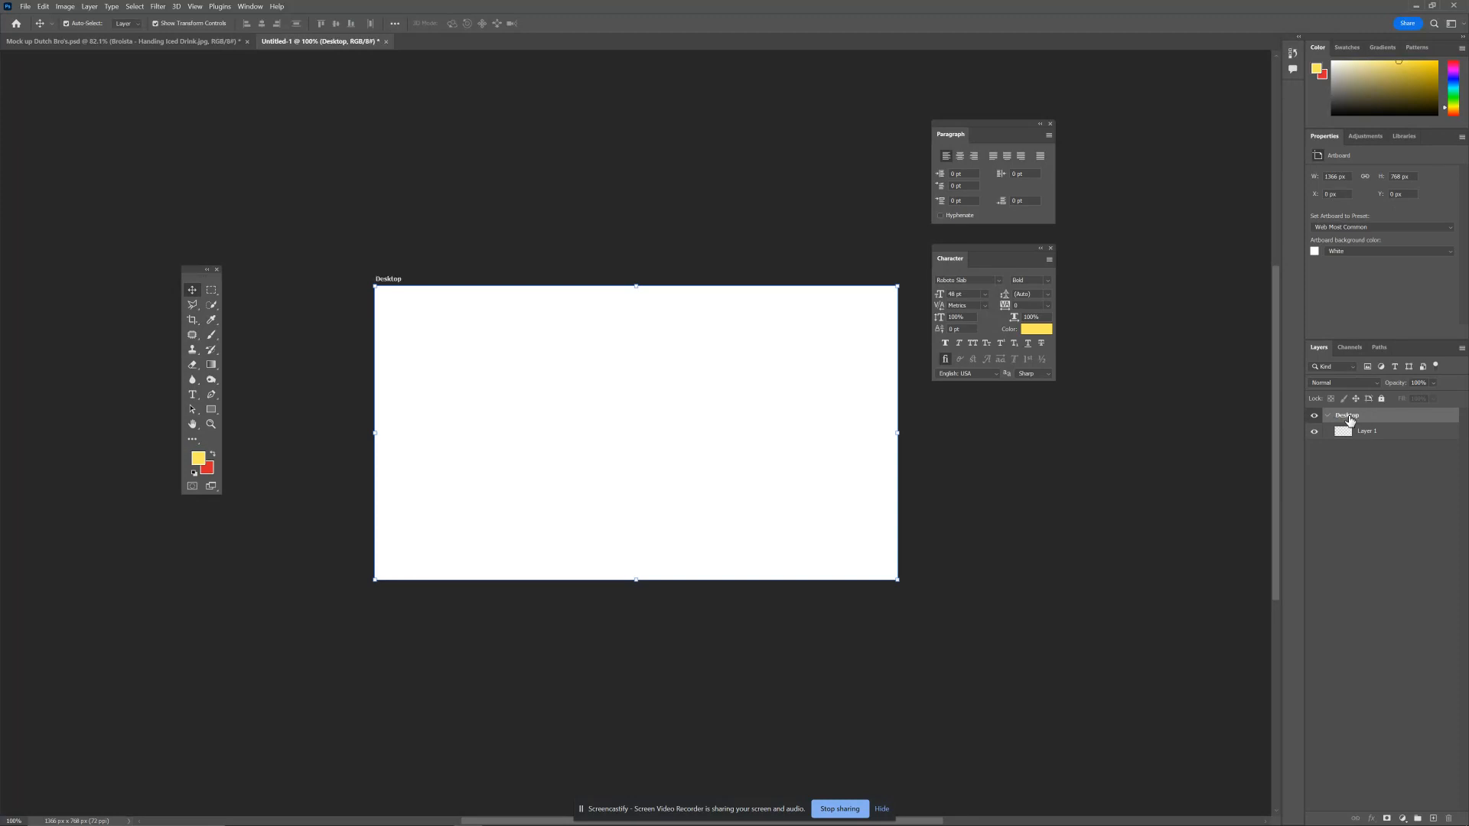
Extend the Desktop artboard downward to a height of about 1640 px and reset the foreground and background colours to default.
drag(636, 579, 636, 770)
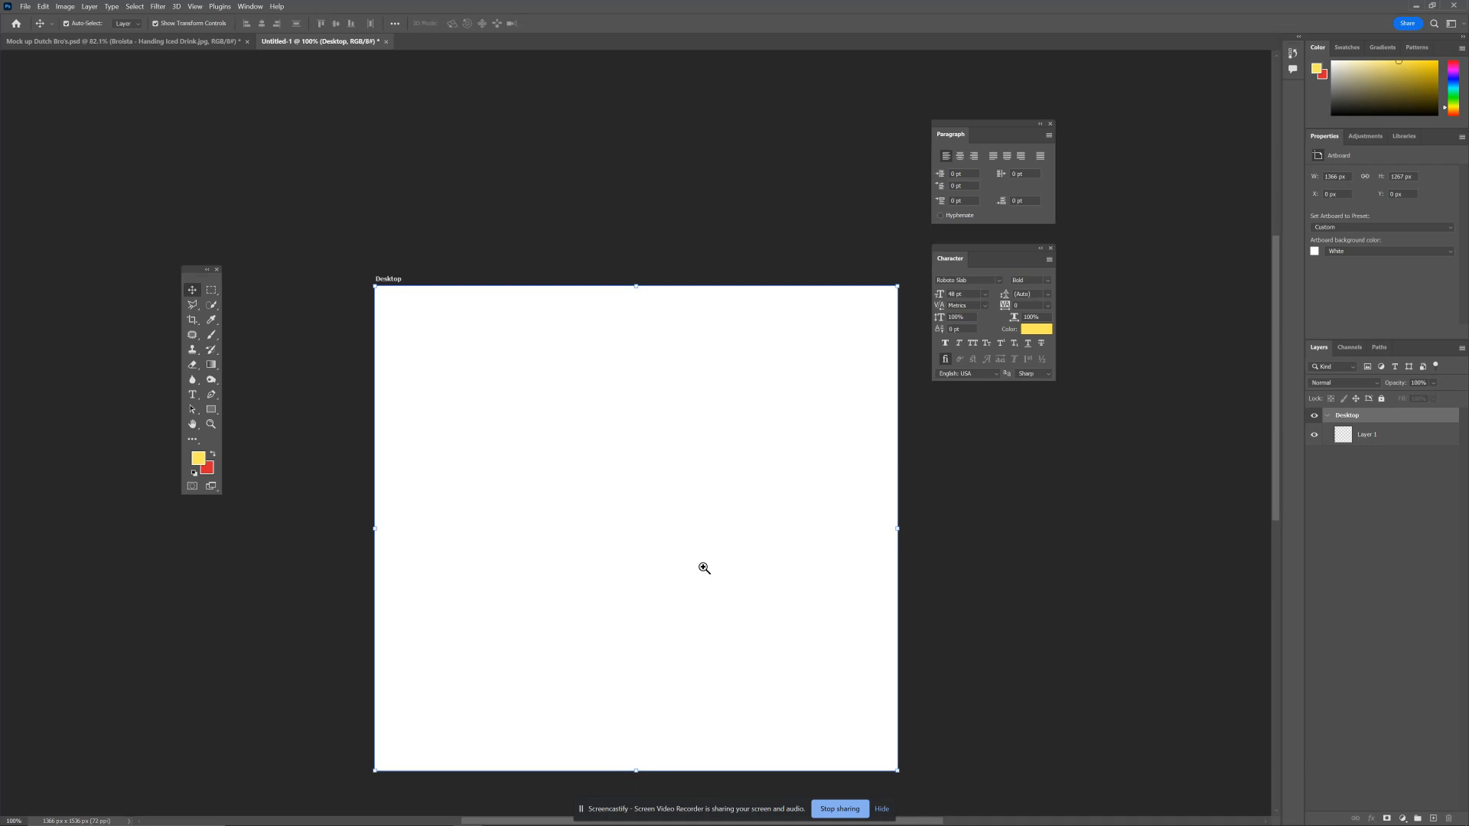
alt+click(664, 512)
alt+click(665, 512)
drag(673, 607, 591, 552)
key(d)
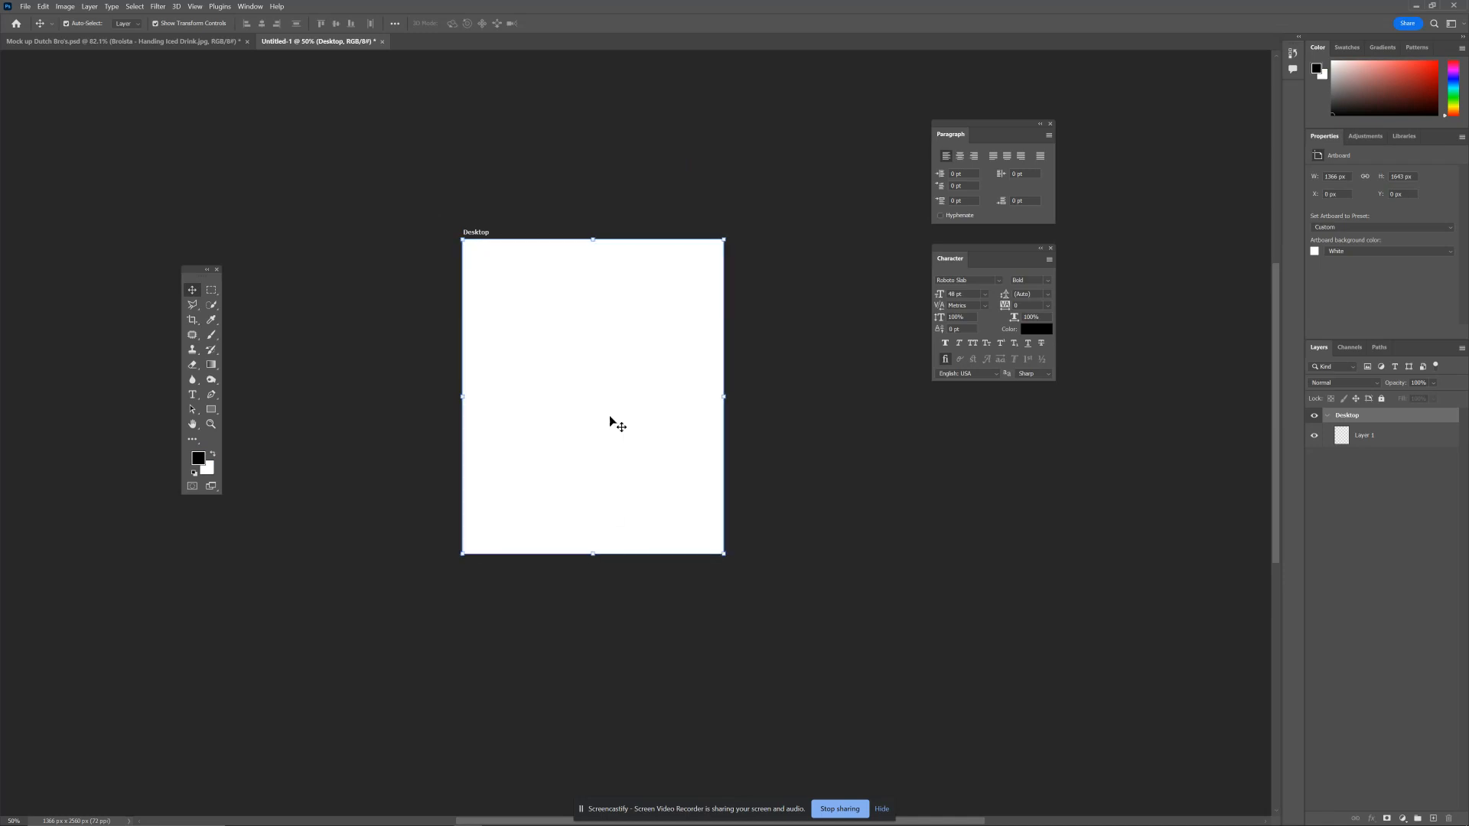
Place the Shop 2 image from the Shops folder in Downloads as an embedded object on Layer 1 of the Desktop artboard.
ctrl+click(594, 276)
drag(571, 253, 585, 317)
ctrl+click(595, 357)
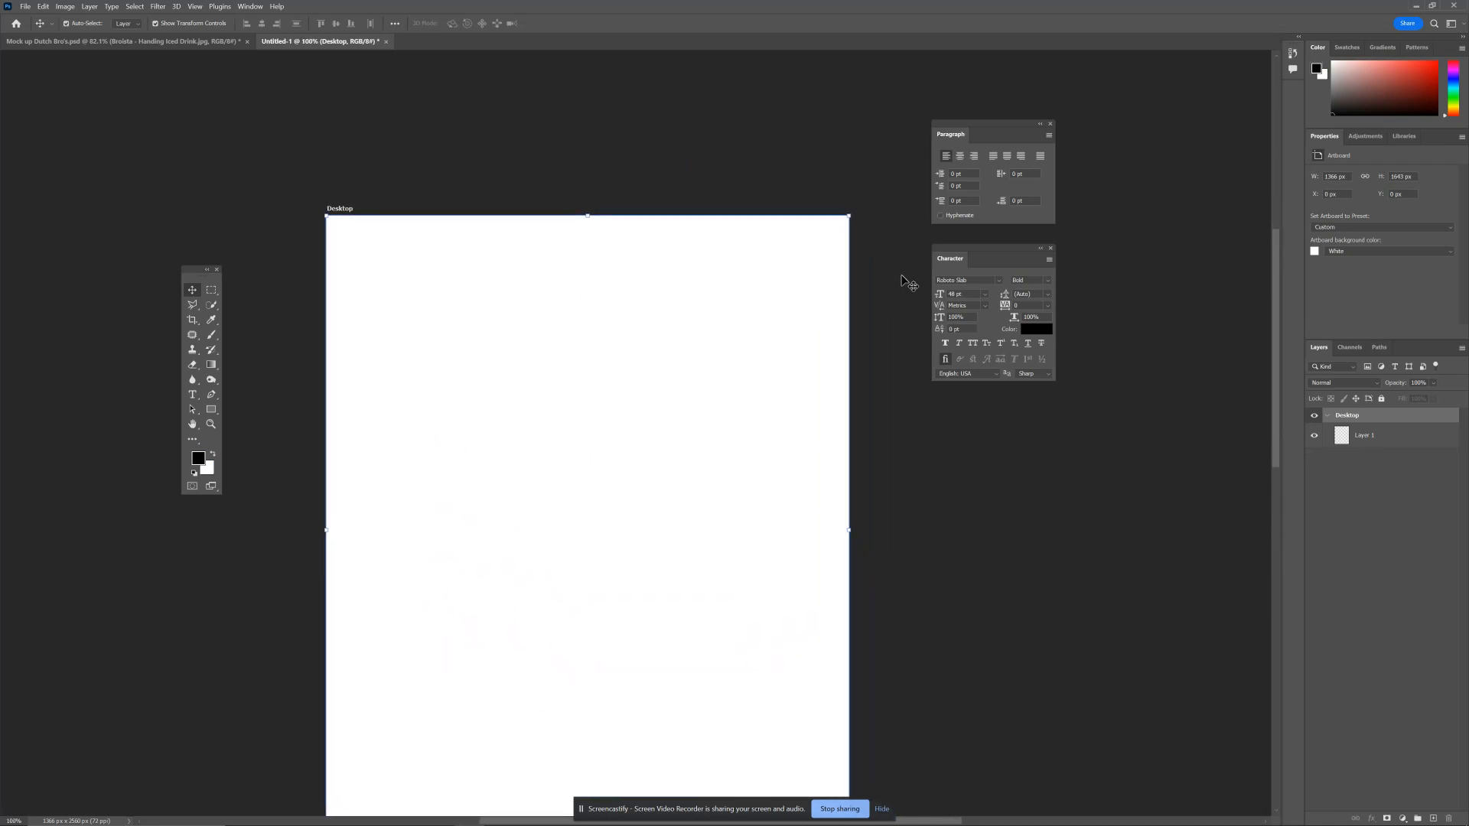
click(850, 297)
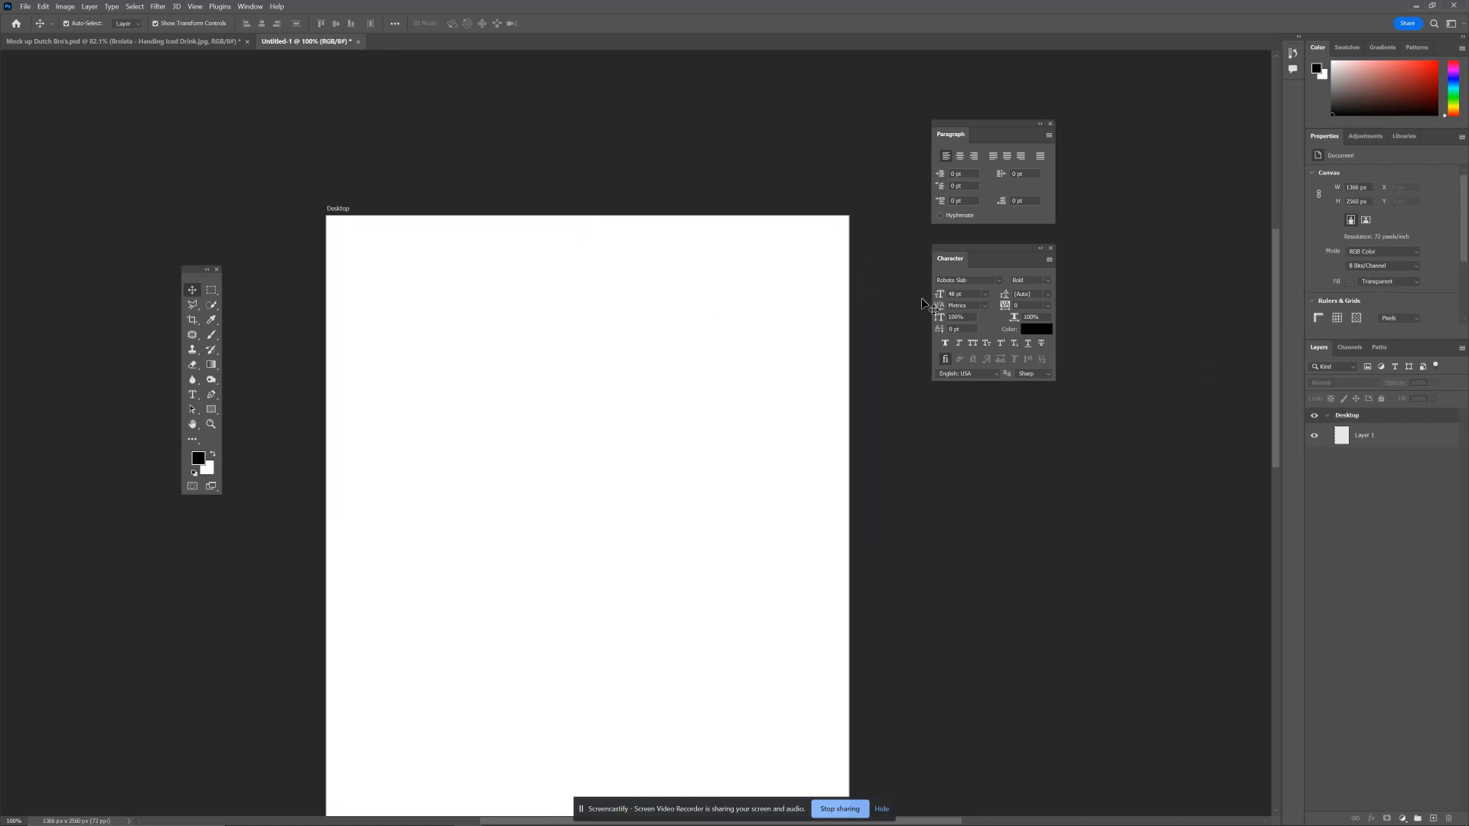
click(1396, 441)
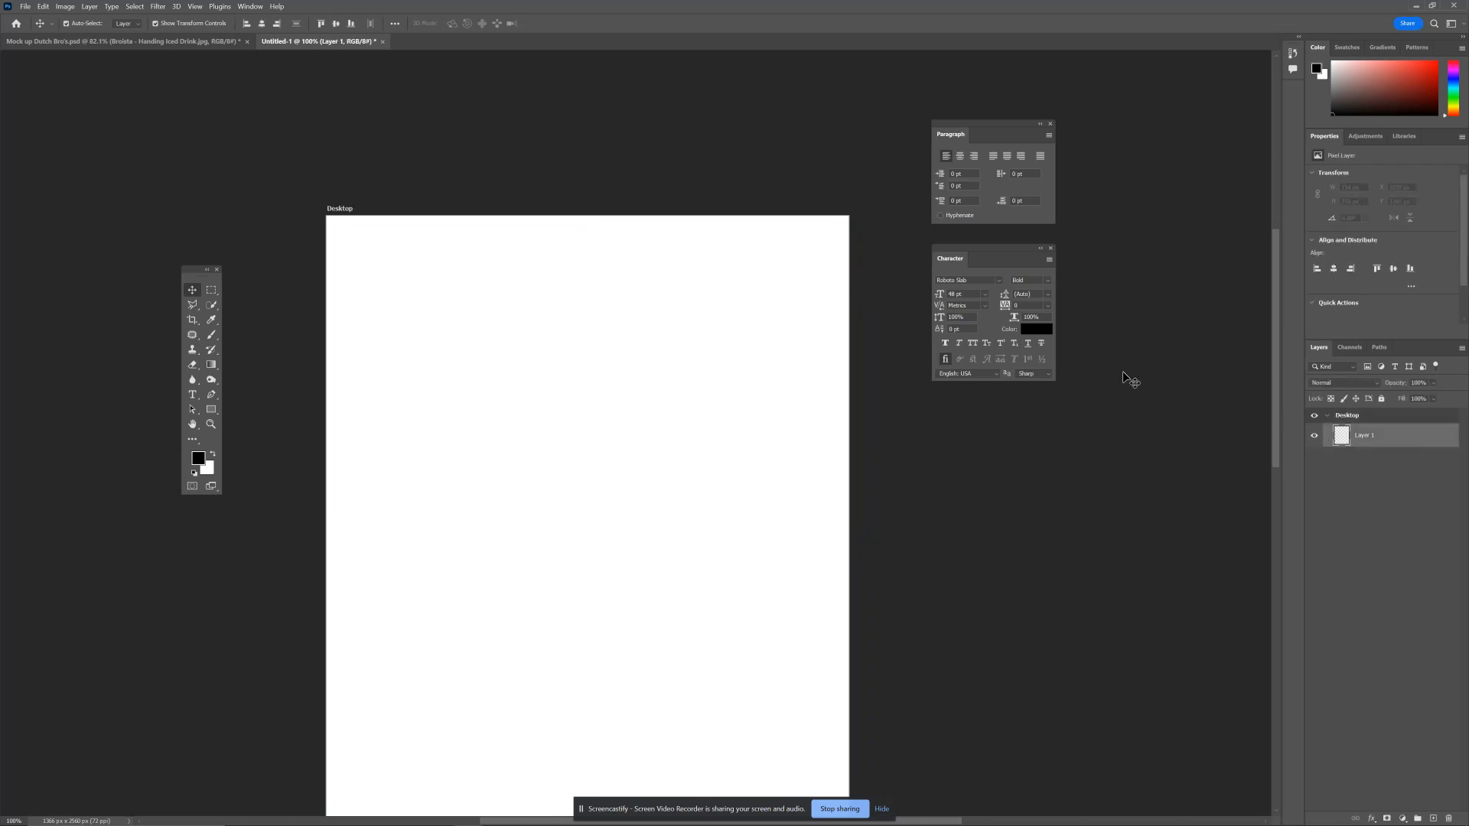
click(25, 7)
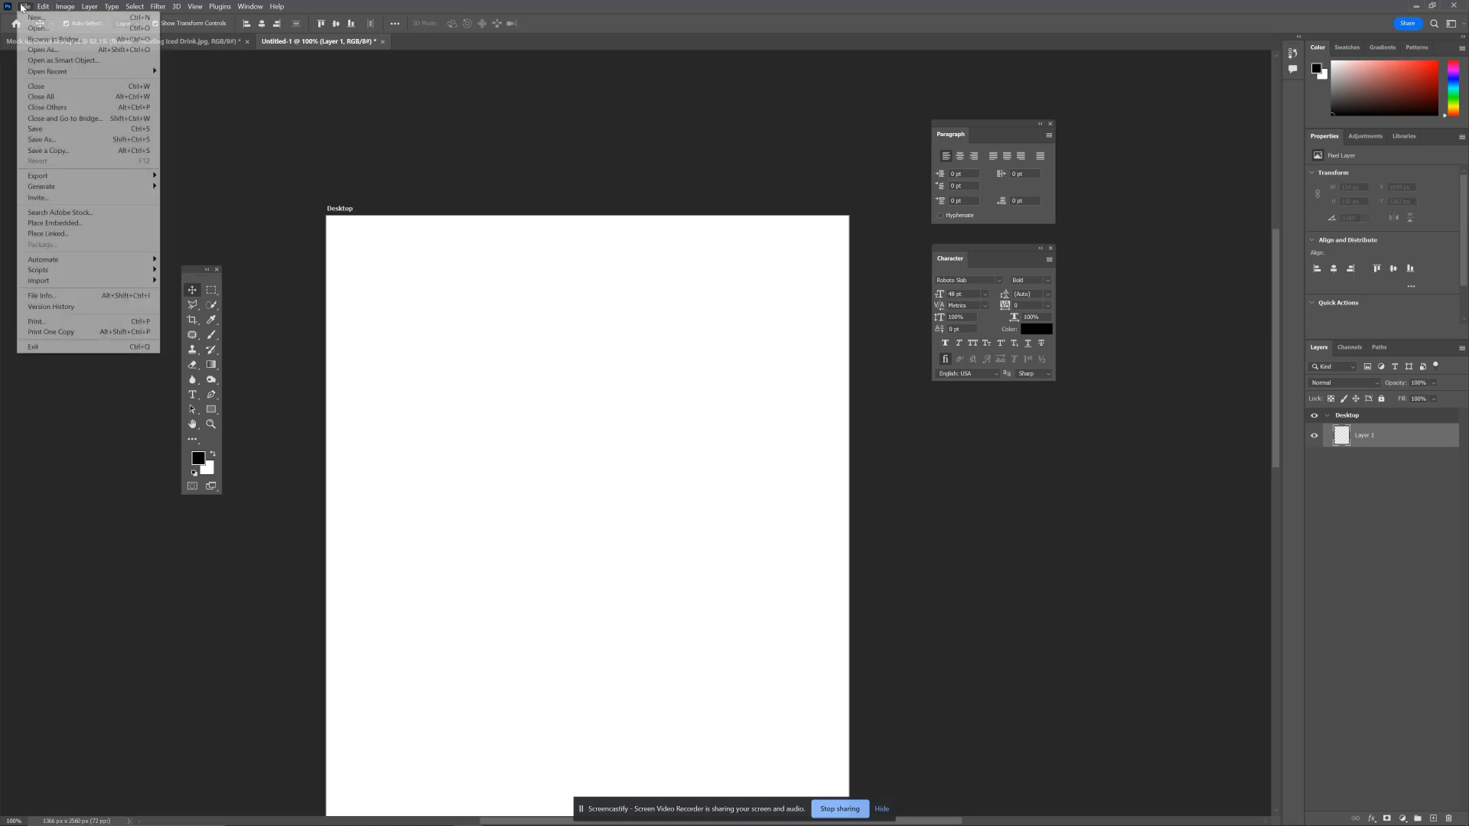
click(128, 223)
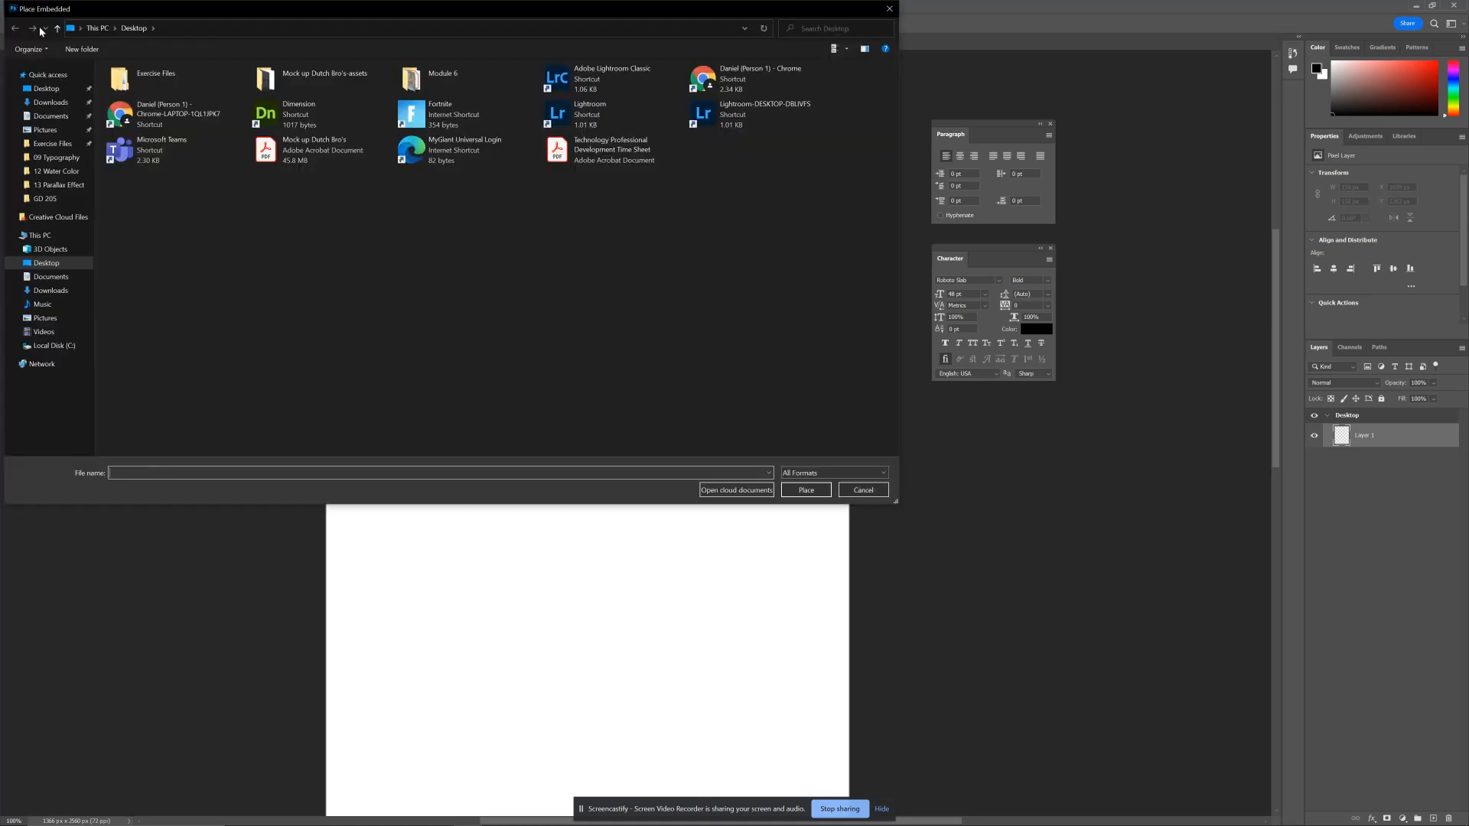
click(50, 101)
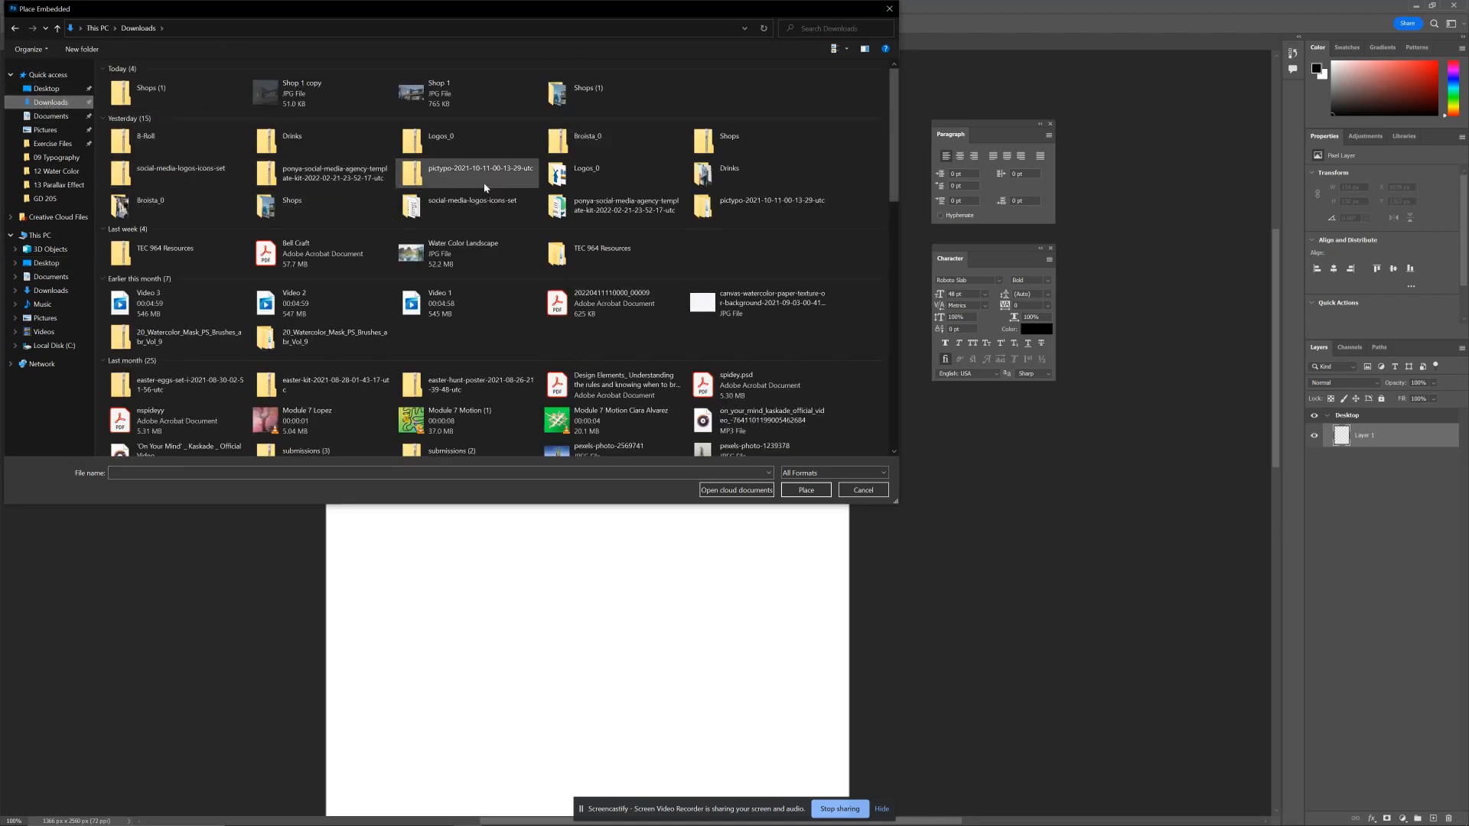
double_click(327, 212)
click(183, 105)
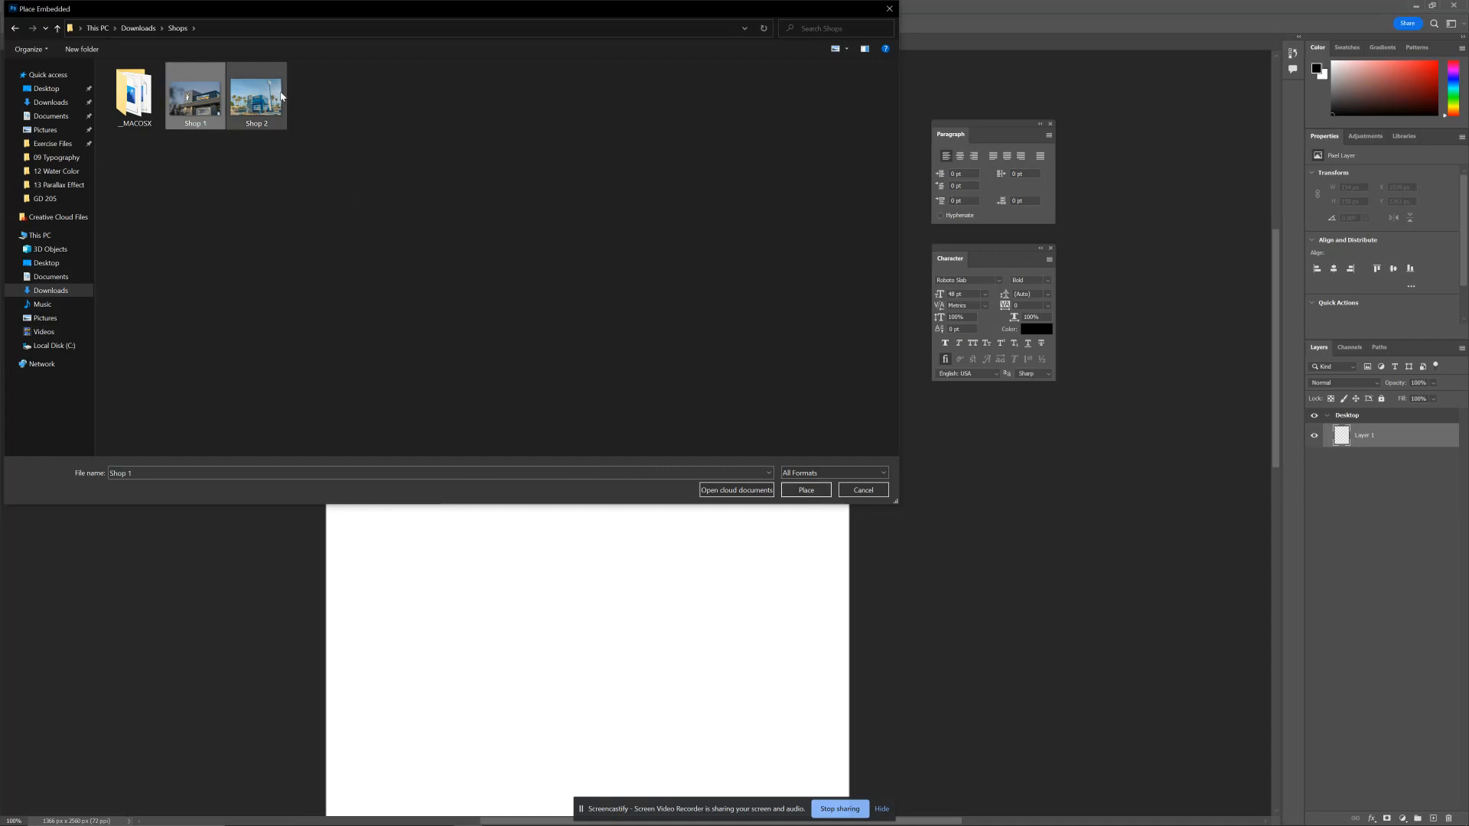
click(248, 98)
click(802, 496)
Align the Shop 2 image with the artboard's top-left corner and scale it to about 1370 px wide to span the artboard.
drag(579, 487, 456, 288)
drag(601, 414, 834, 612)
key(Return)
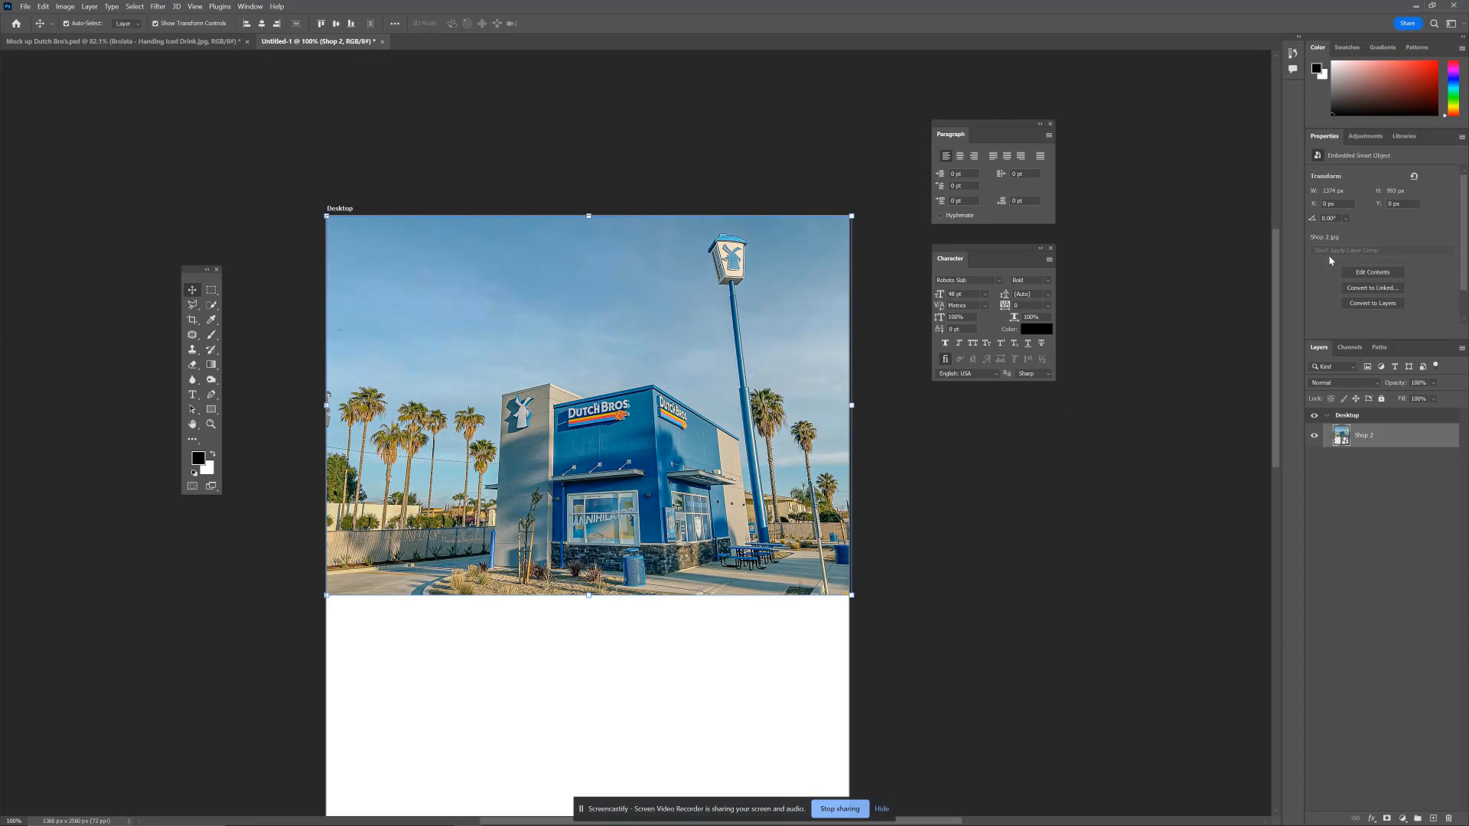
Add a Levels adjustment above the Shop 2 photo and lower its white output level to 148 to darken the image.
click(1378, 137)
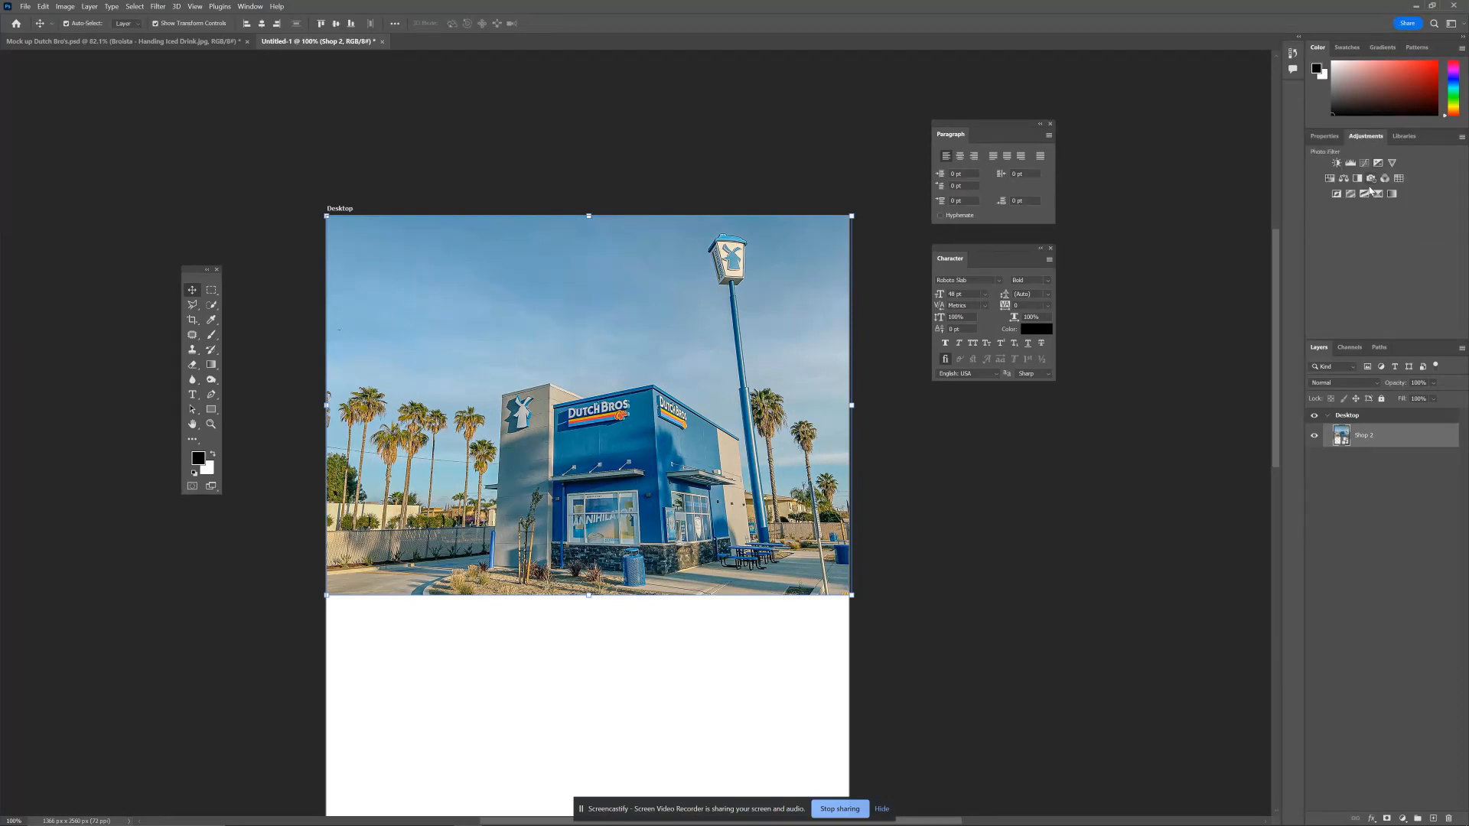
click(1348, 163)
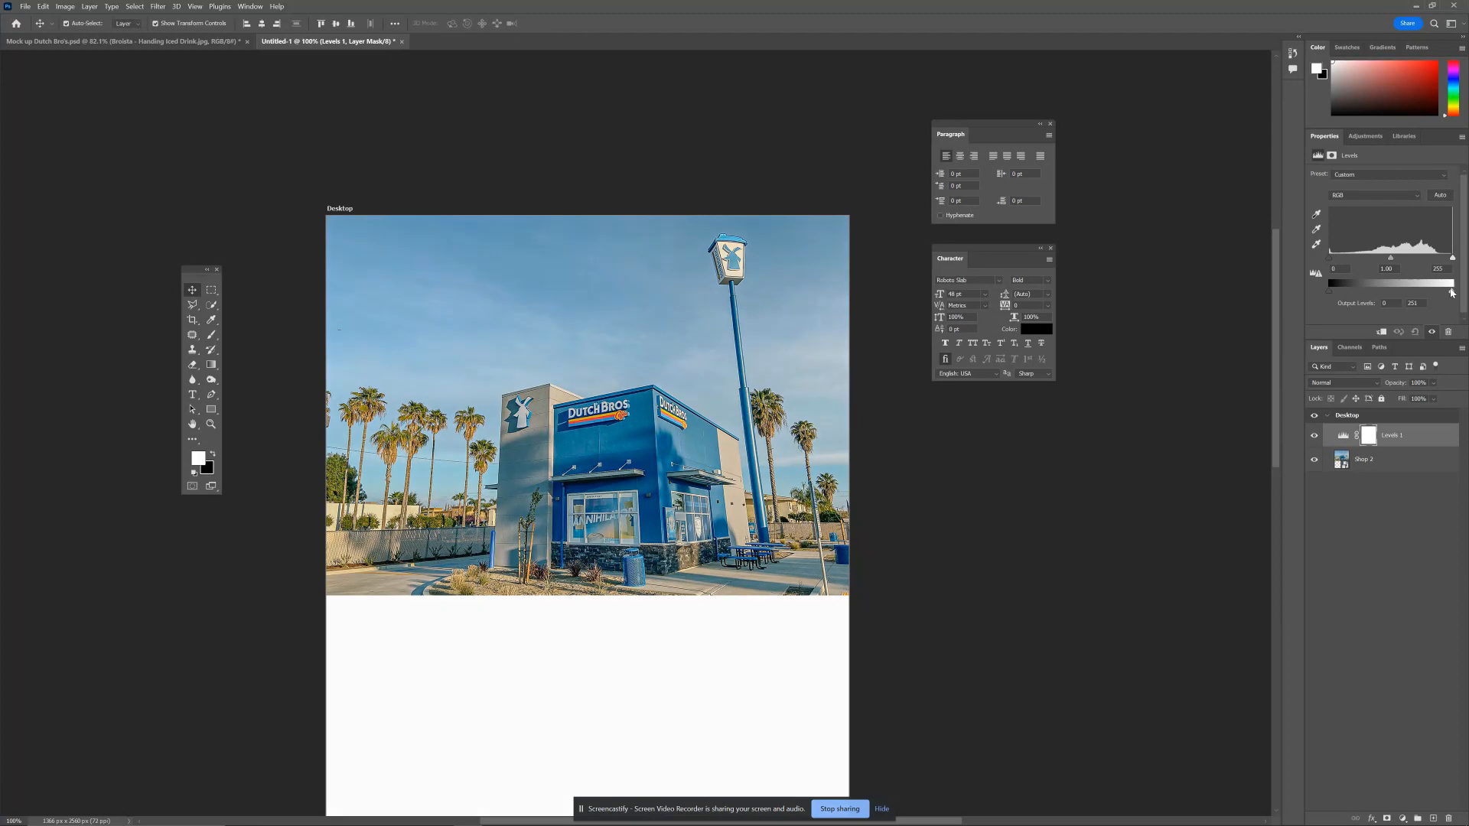
drag(1452, 293, 1400, 303)
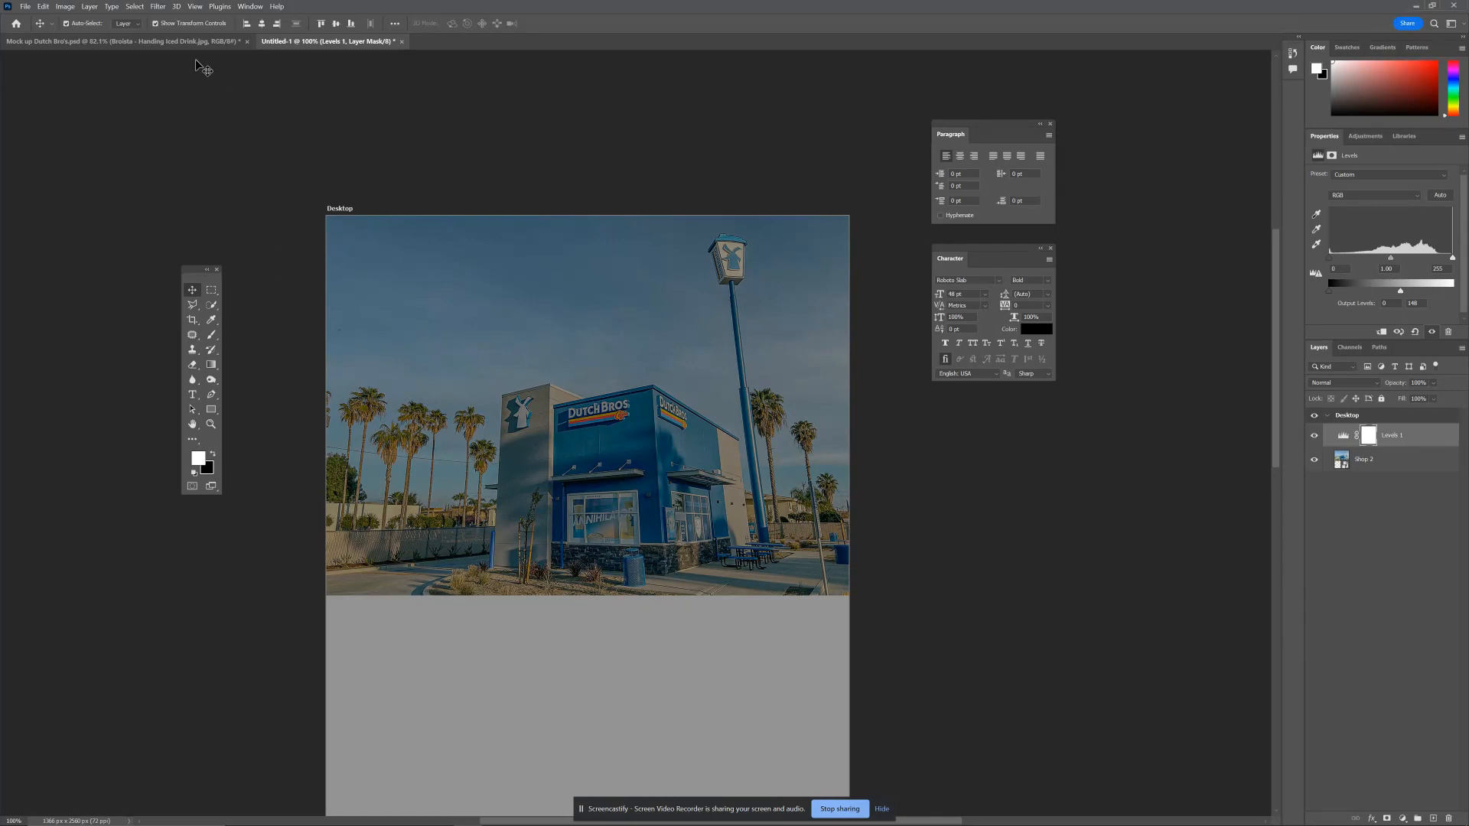
Create a new guide layout on the Desktop artboard with 8 columns and a 20 px gutter.
click(218, 7)
mouse_move(194, 8)
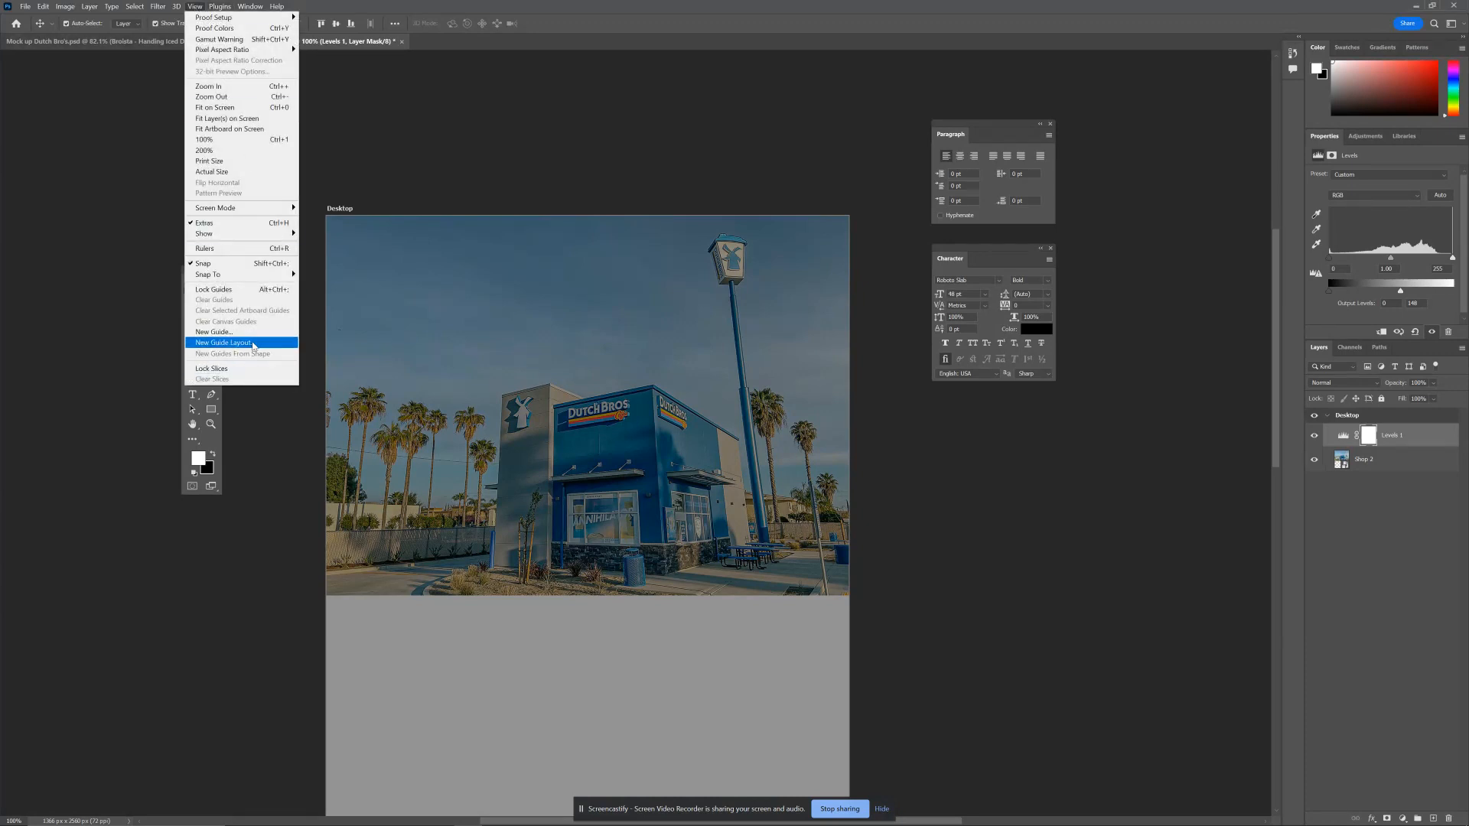
click(234, 346)
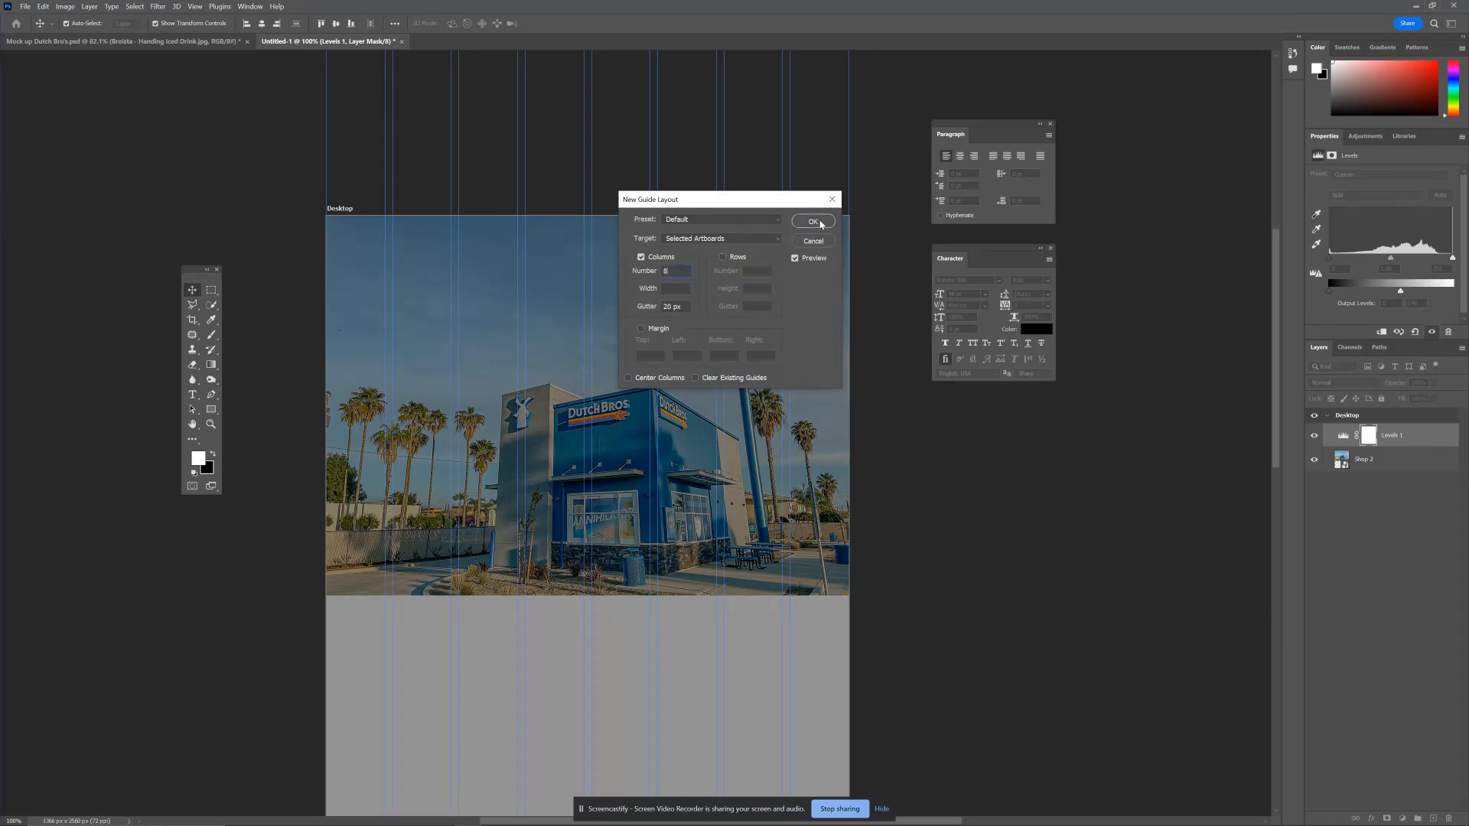
click(814, 221)
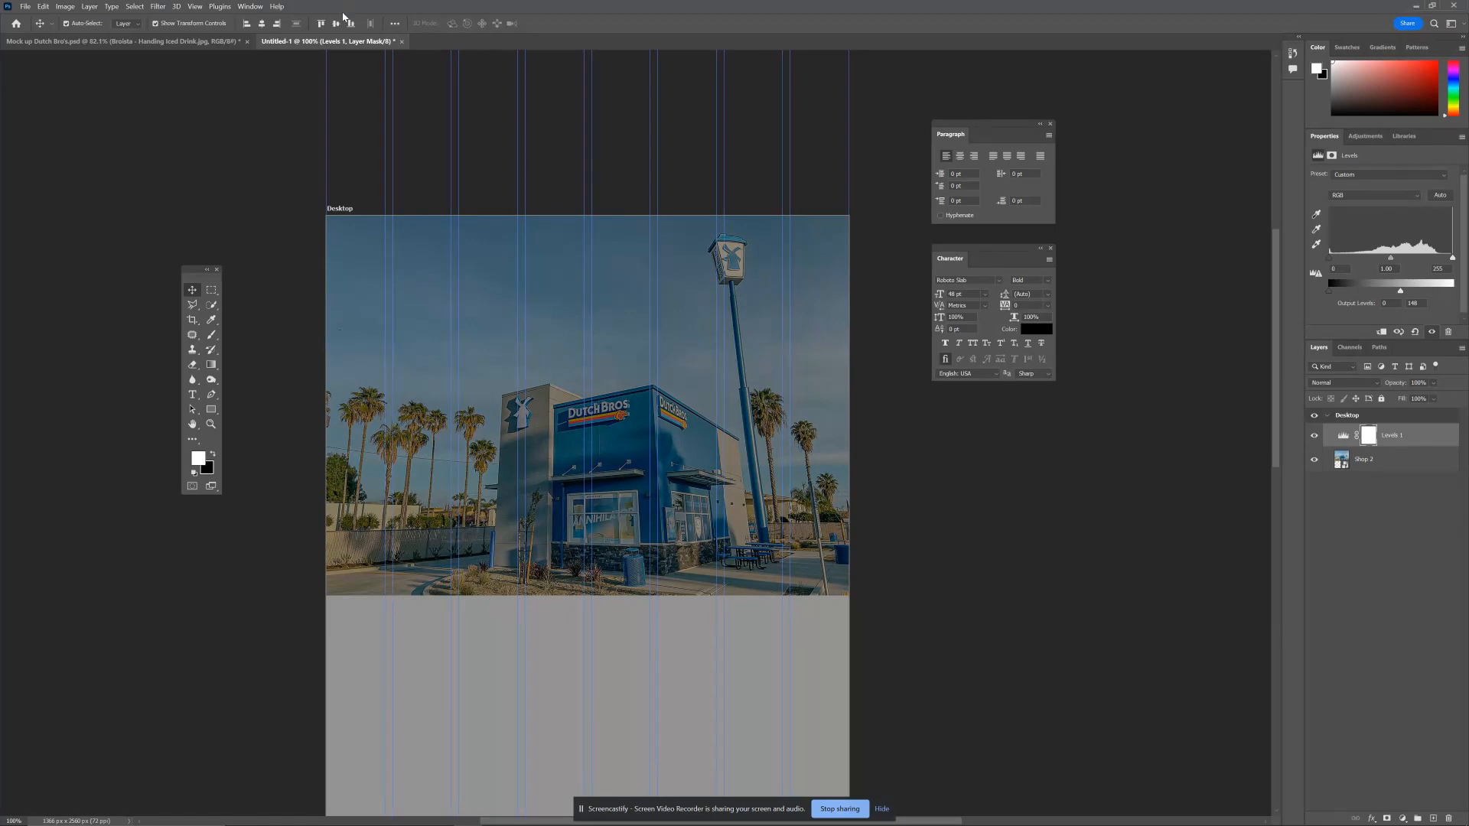
Consult the finished mock-up, then place Dutch Bros Logo_300x170 from Downloads' Logos_0 folder as an embedded object over the photo's upper-right sky.
click(232, 43)
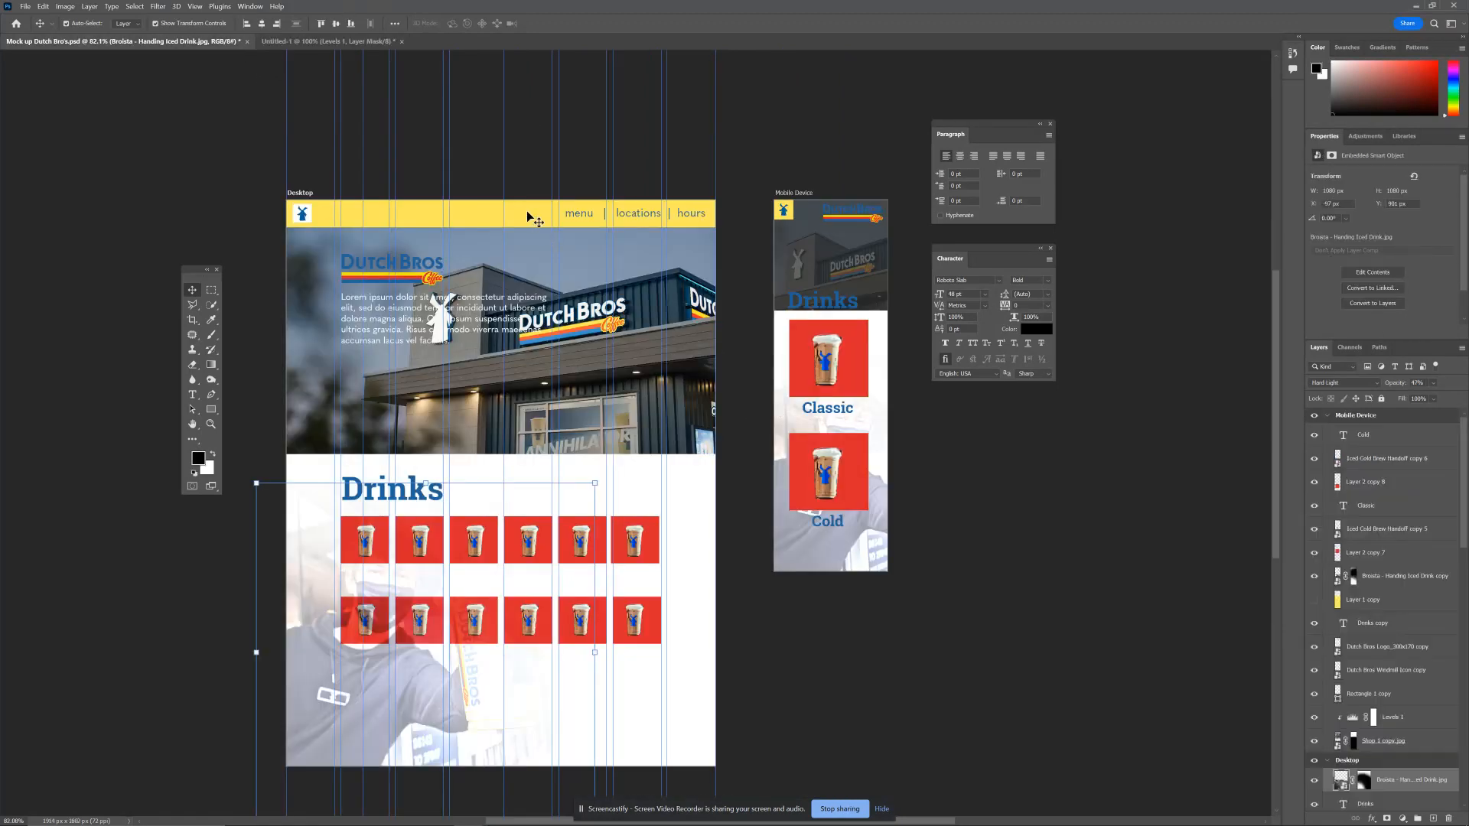
click(306, 43)
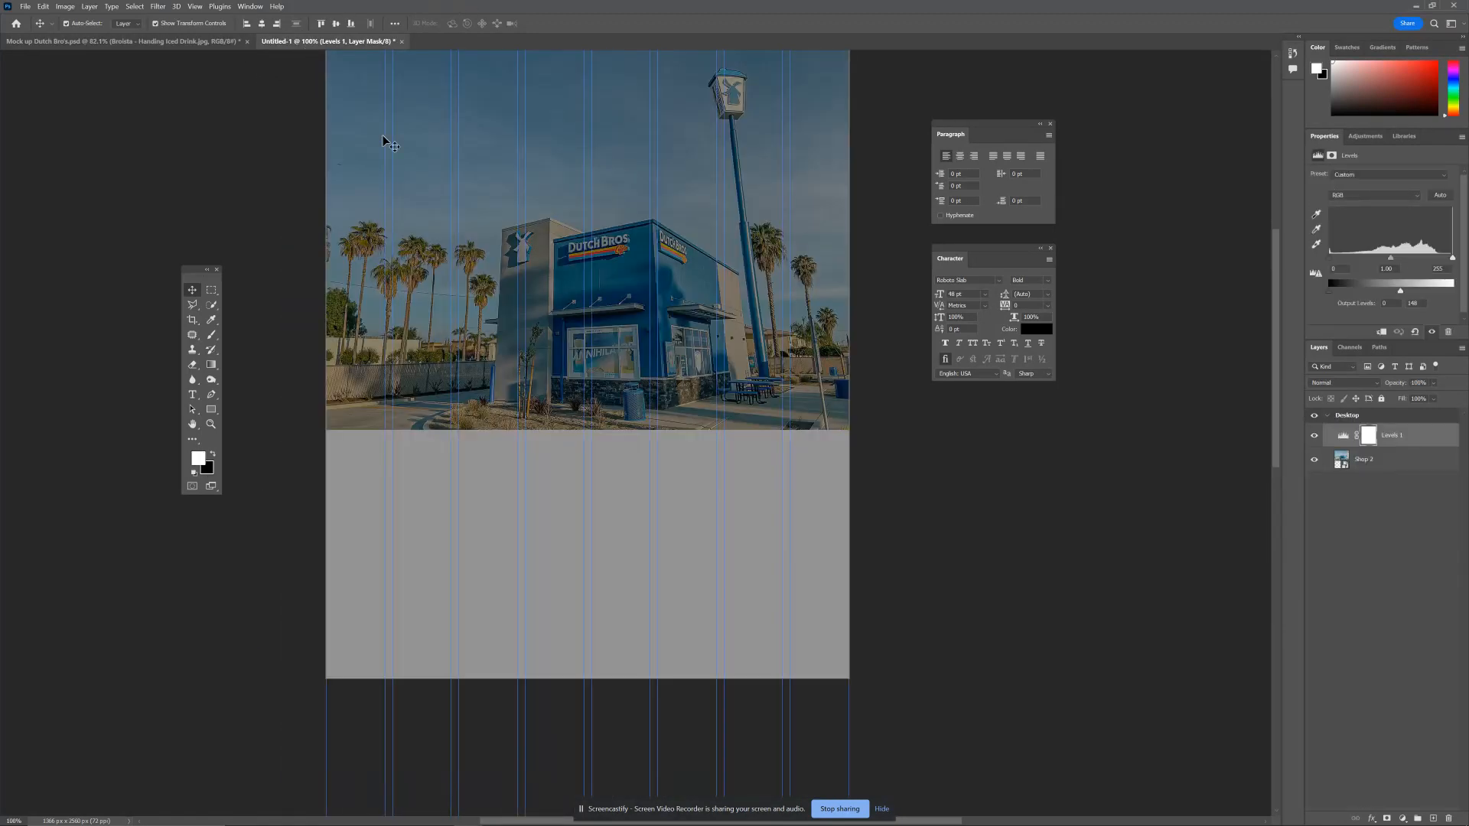
scroll(1010, 467, up, 1)
scroll(1011, 471, up, 3)
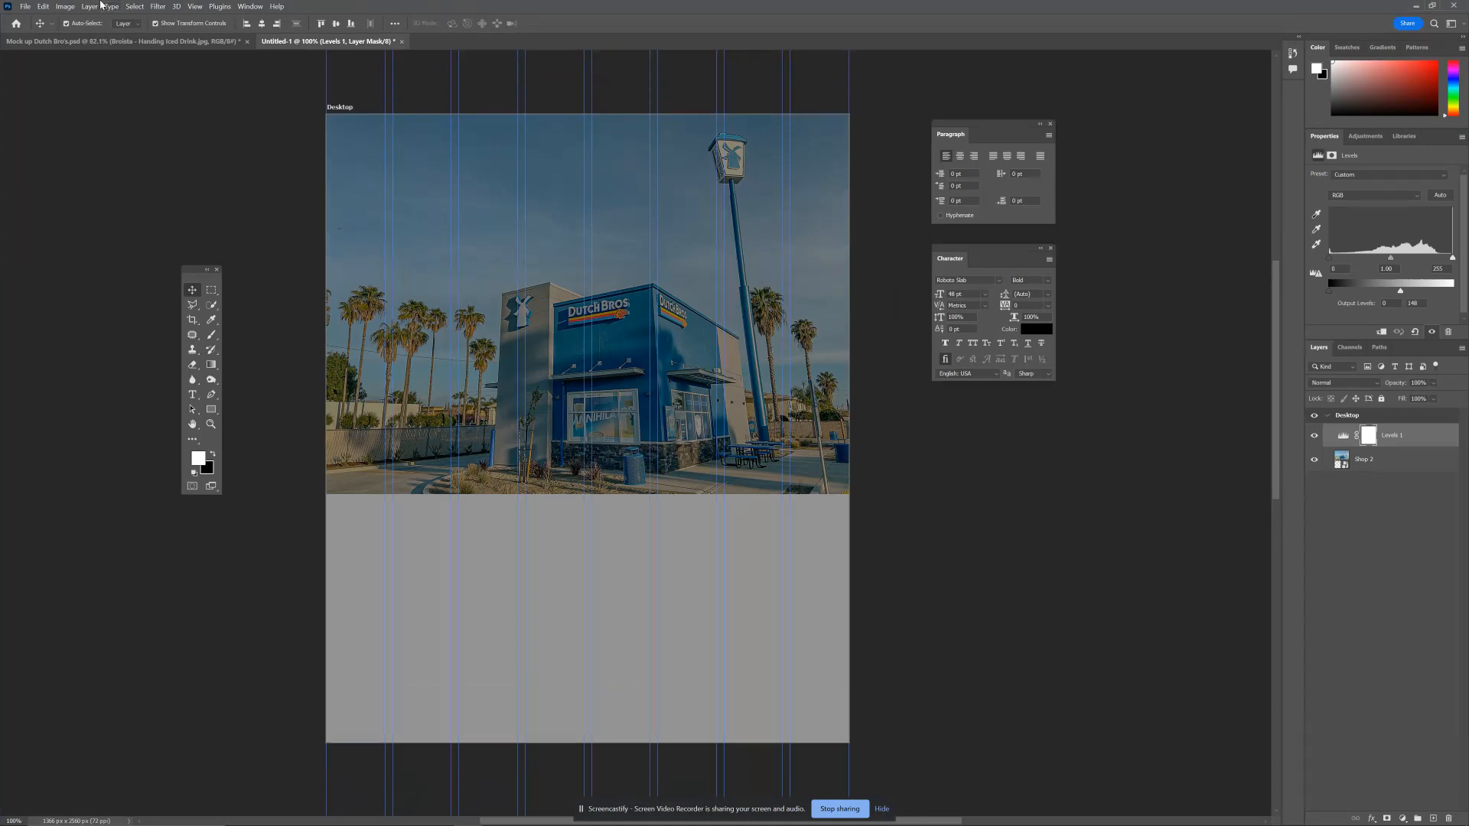
click(25, 6)
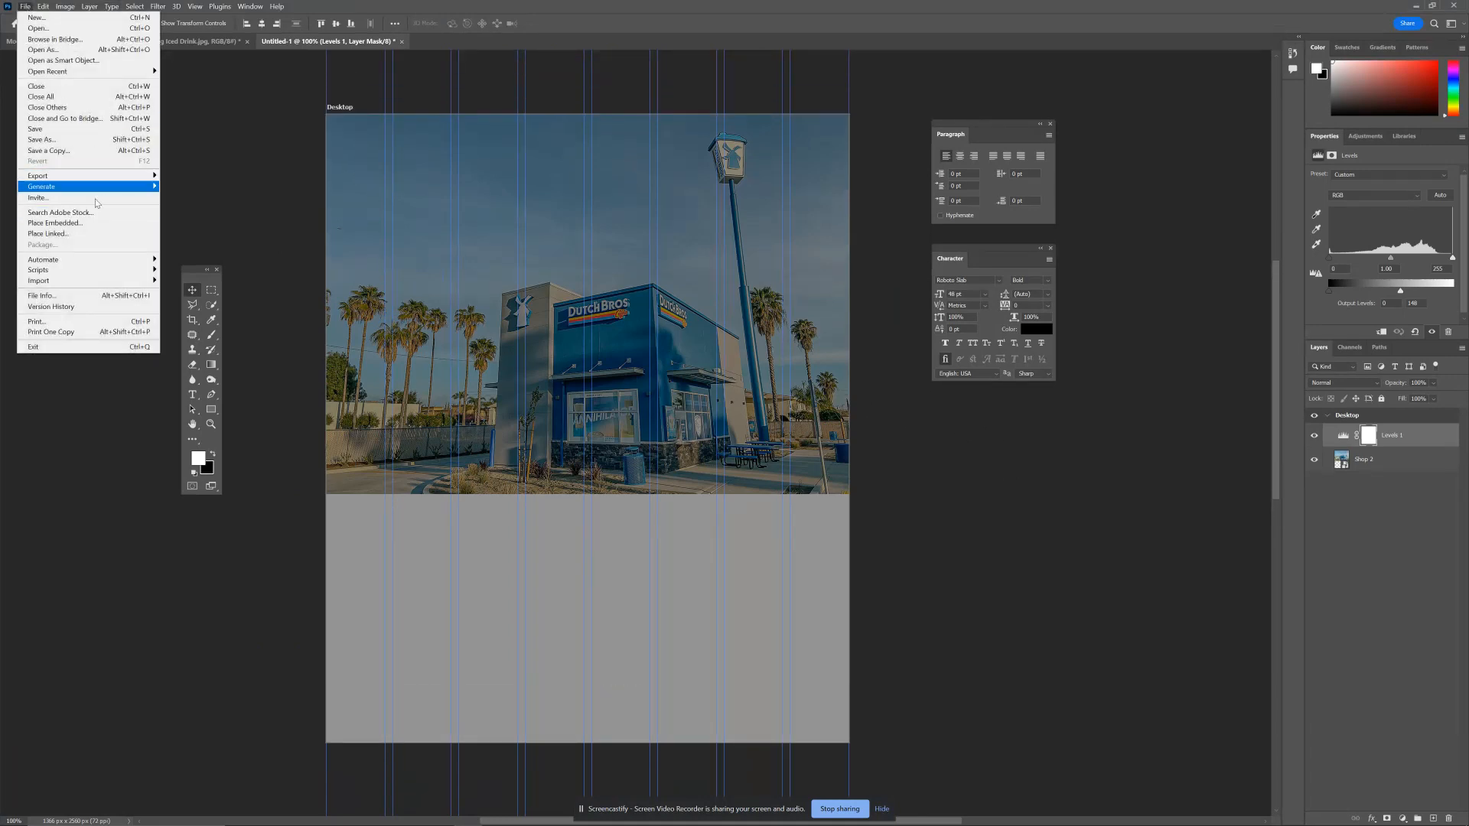
click(55, 223)
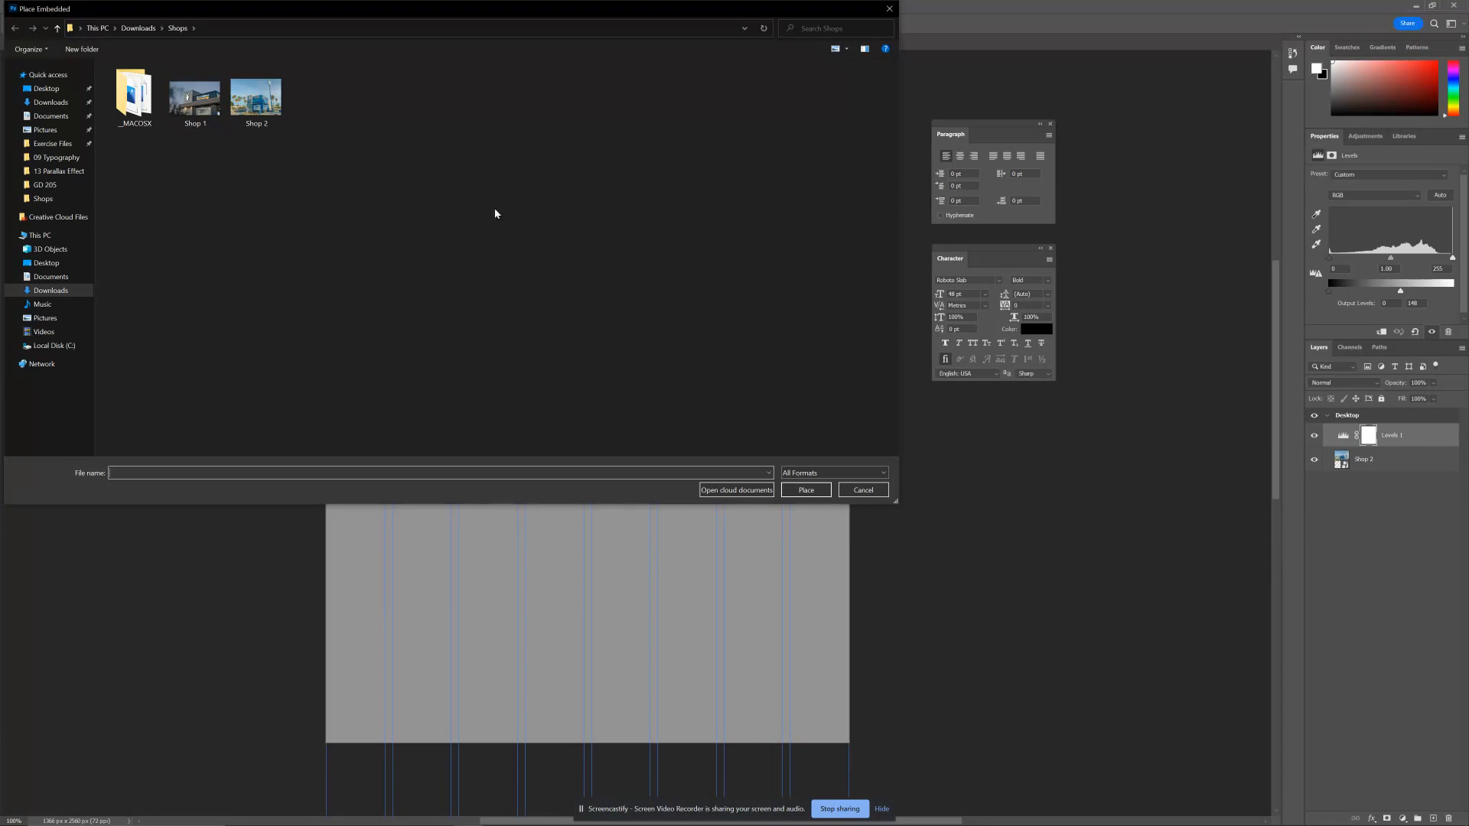
click(68, 103)
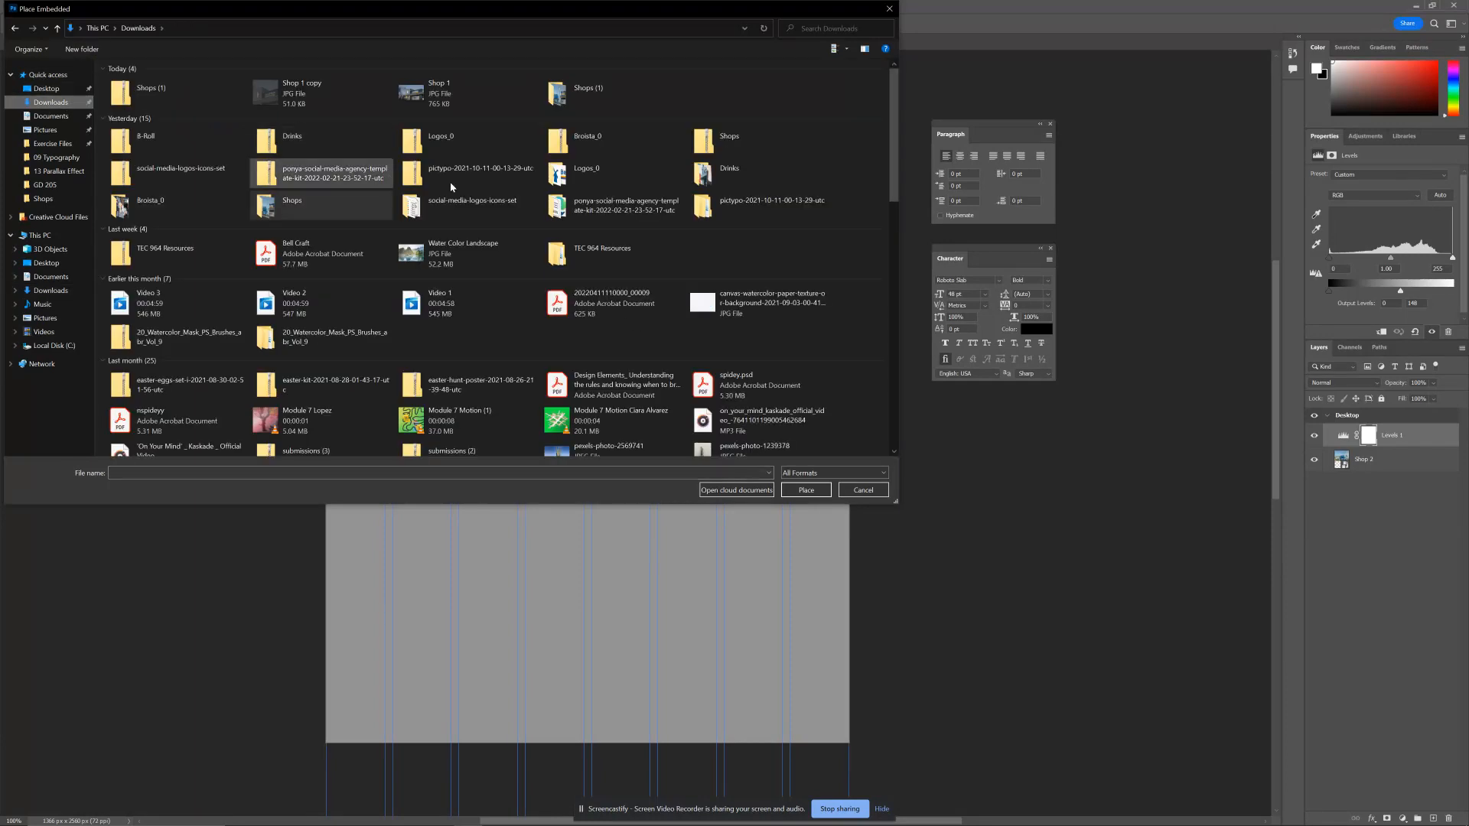
double_click(577, 171)
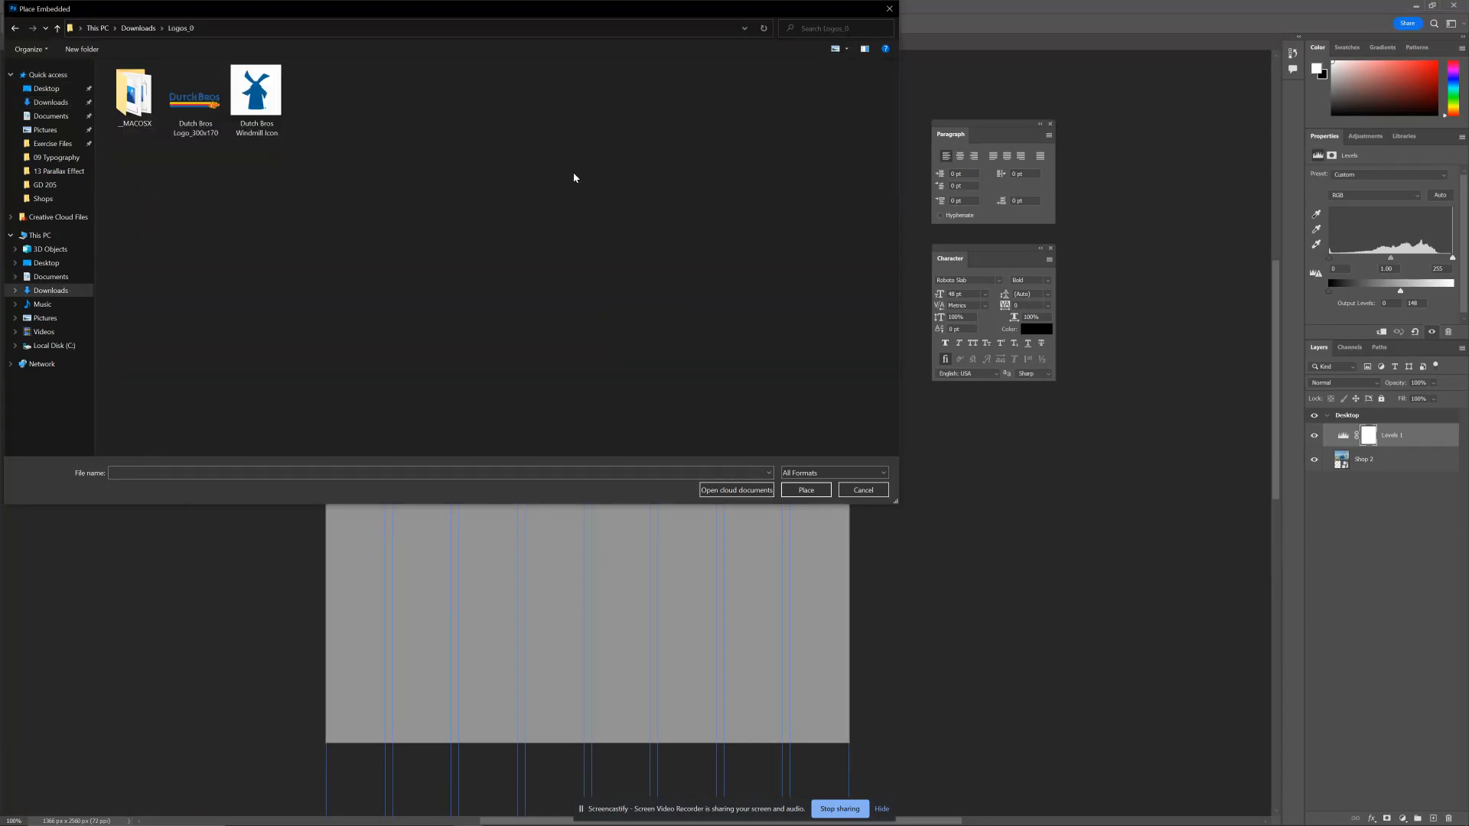
click(219, 112)
click(787, 494)
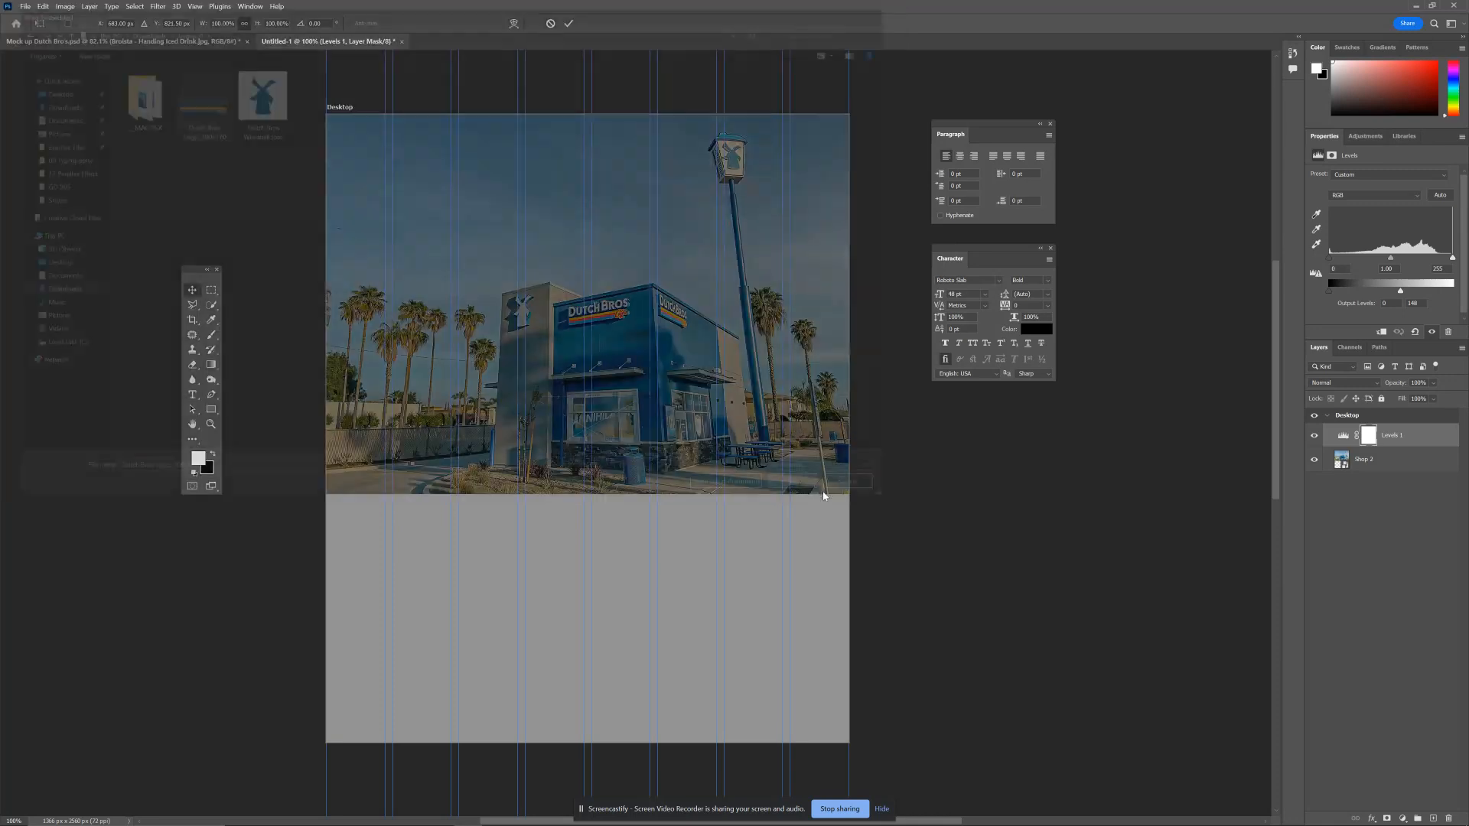
drag(600, 469, 787, 272)
key(Return)
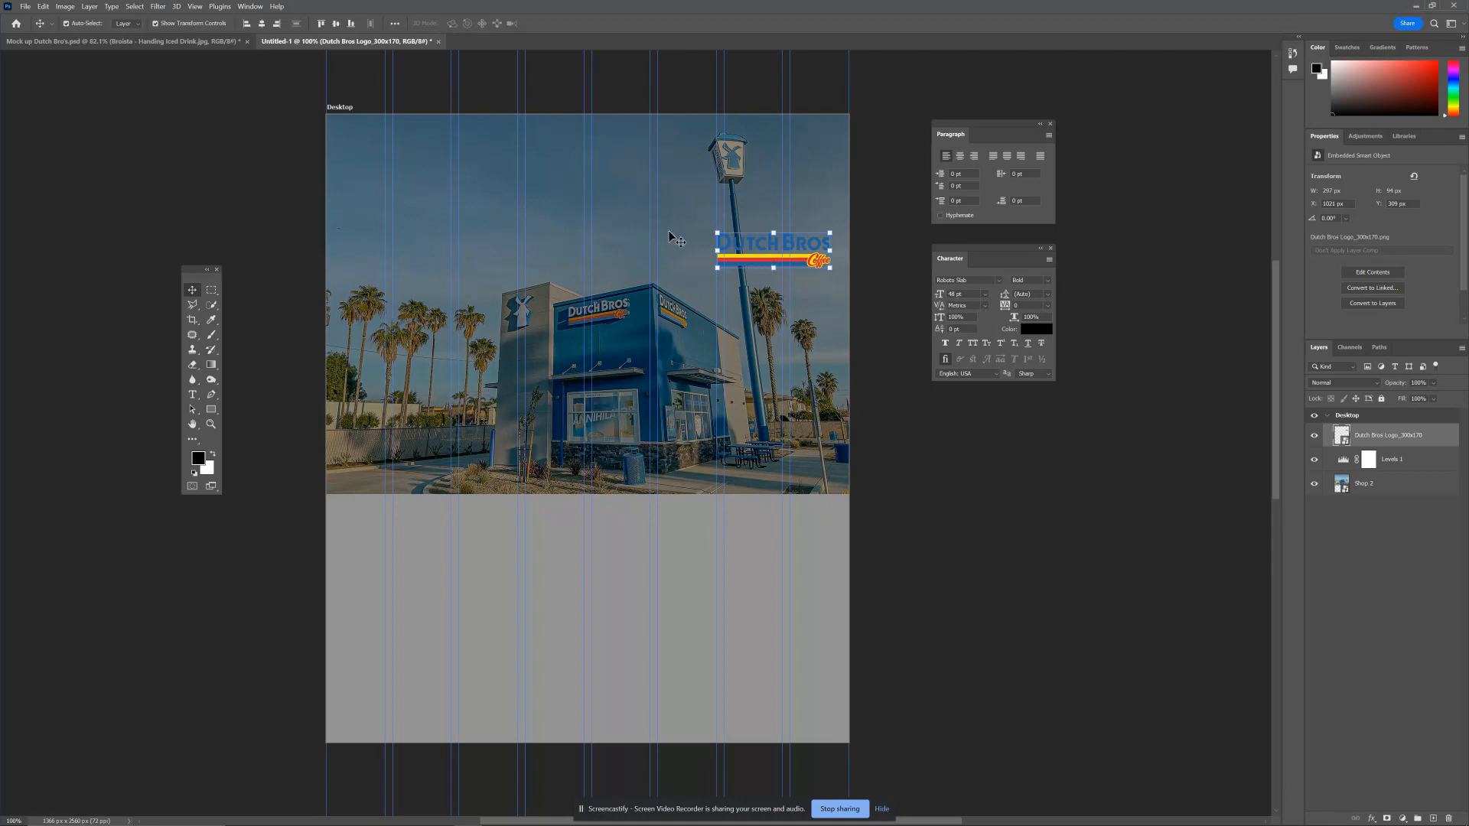
Sample the logo's red as foreground color and draw a rectangle about 1366 by 103 px across the artboard's top, filled with the logo's yellow f0ca12.
key(i)
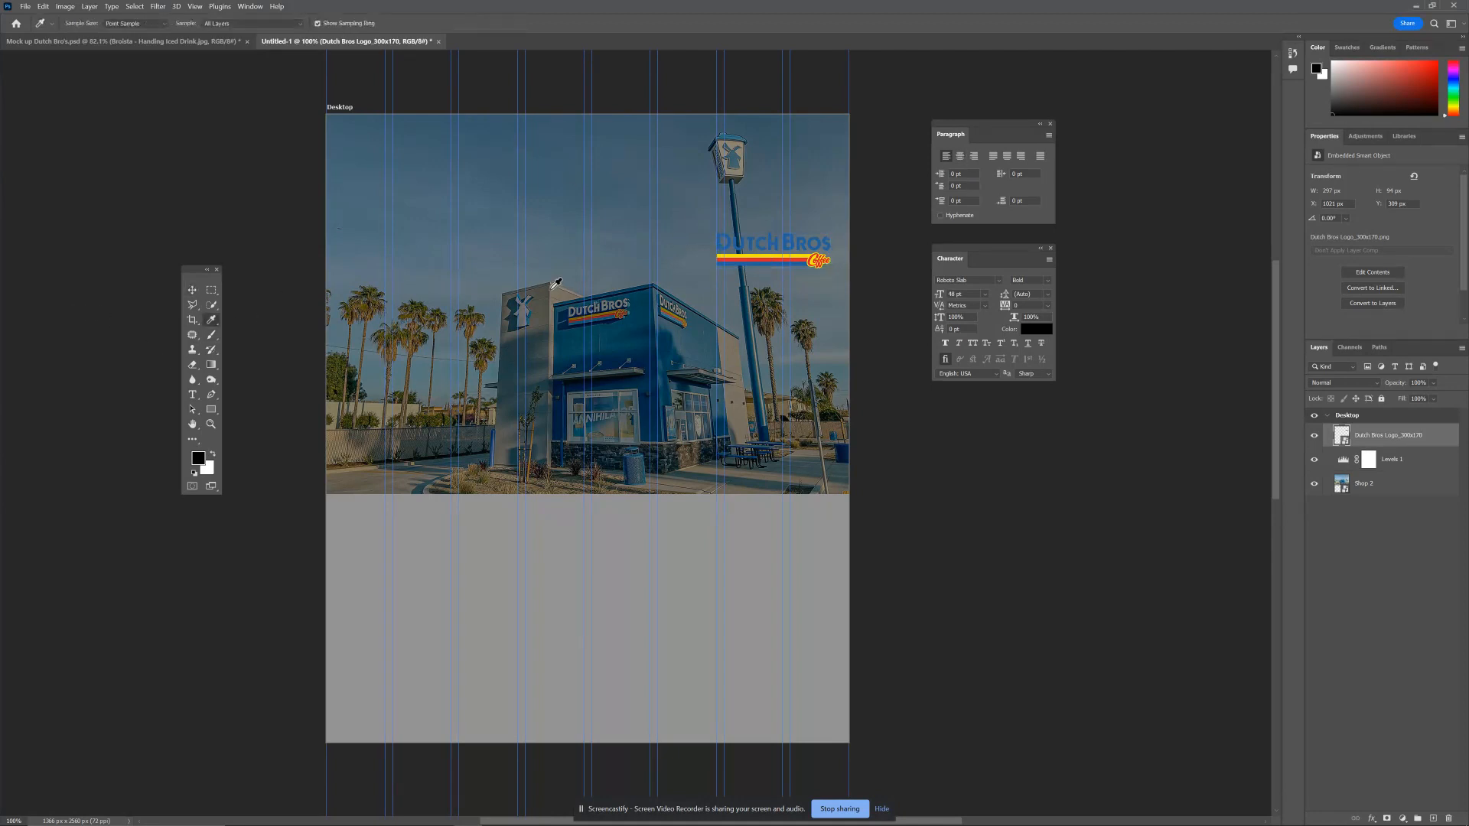
click(754, 257)
click(212, 411)
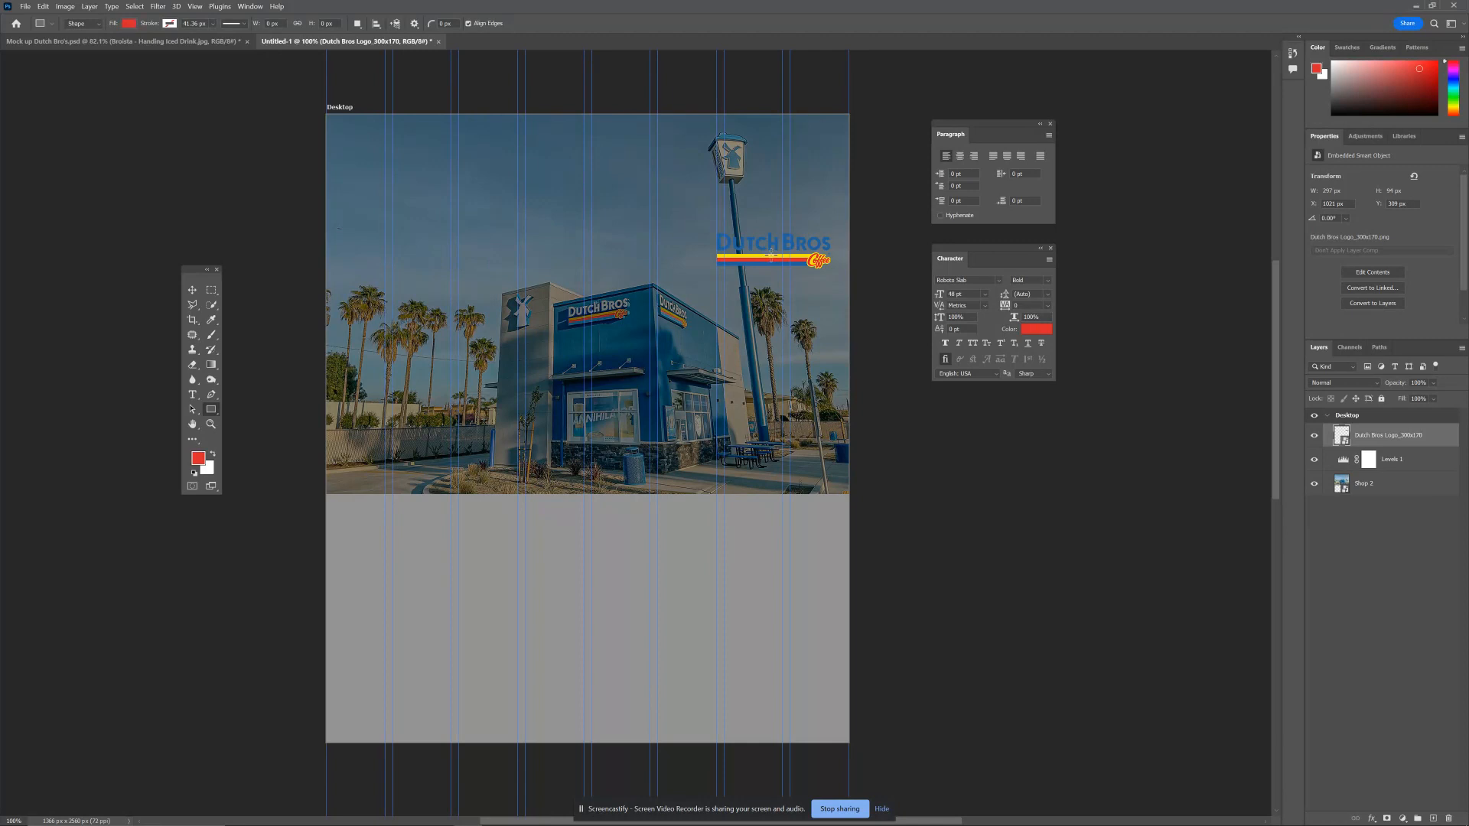
click(128, 23)
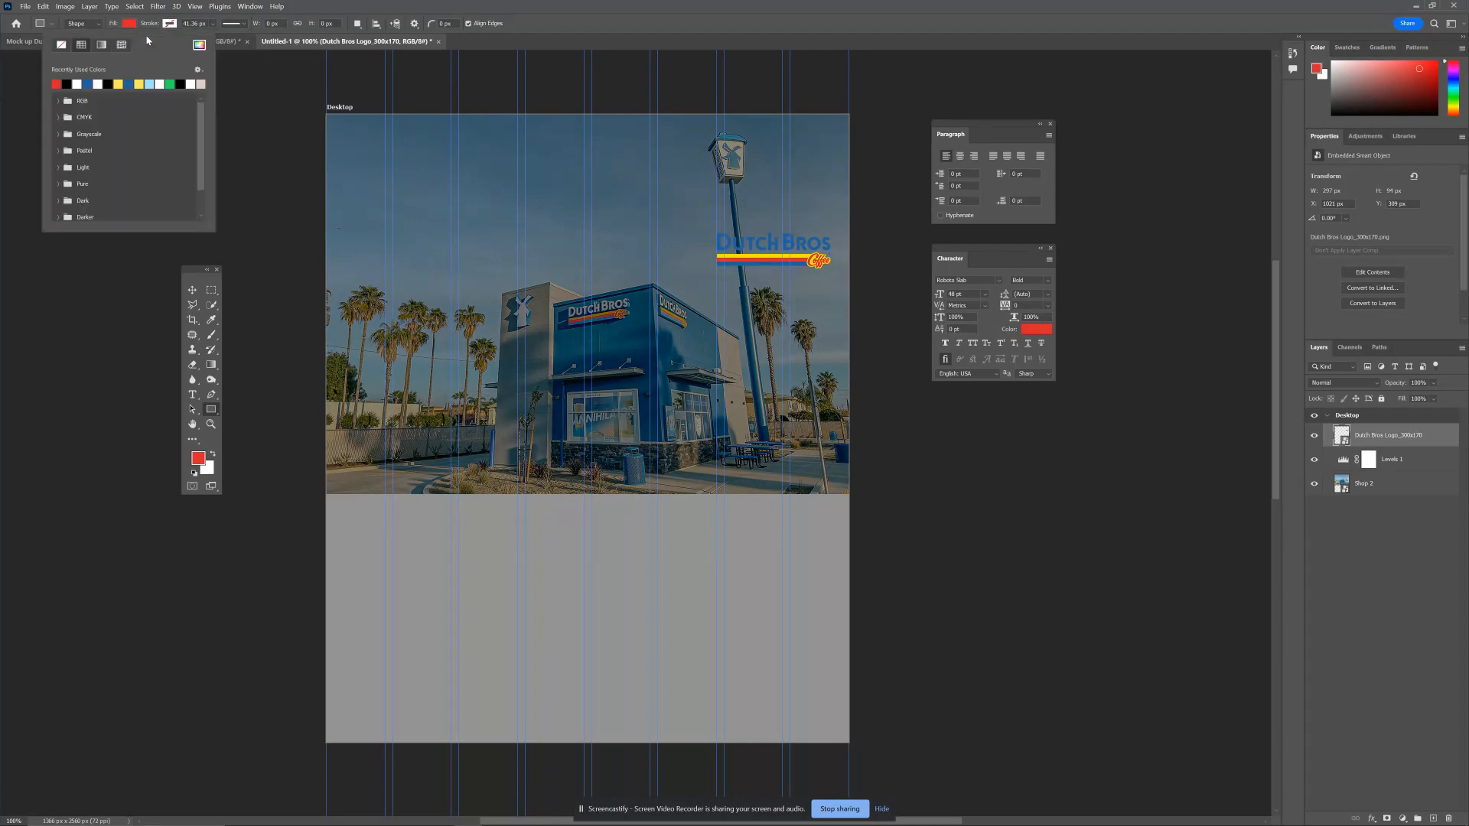
click(199, 46)
click(725, 247)
click(727, 250)
click(728, 255)
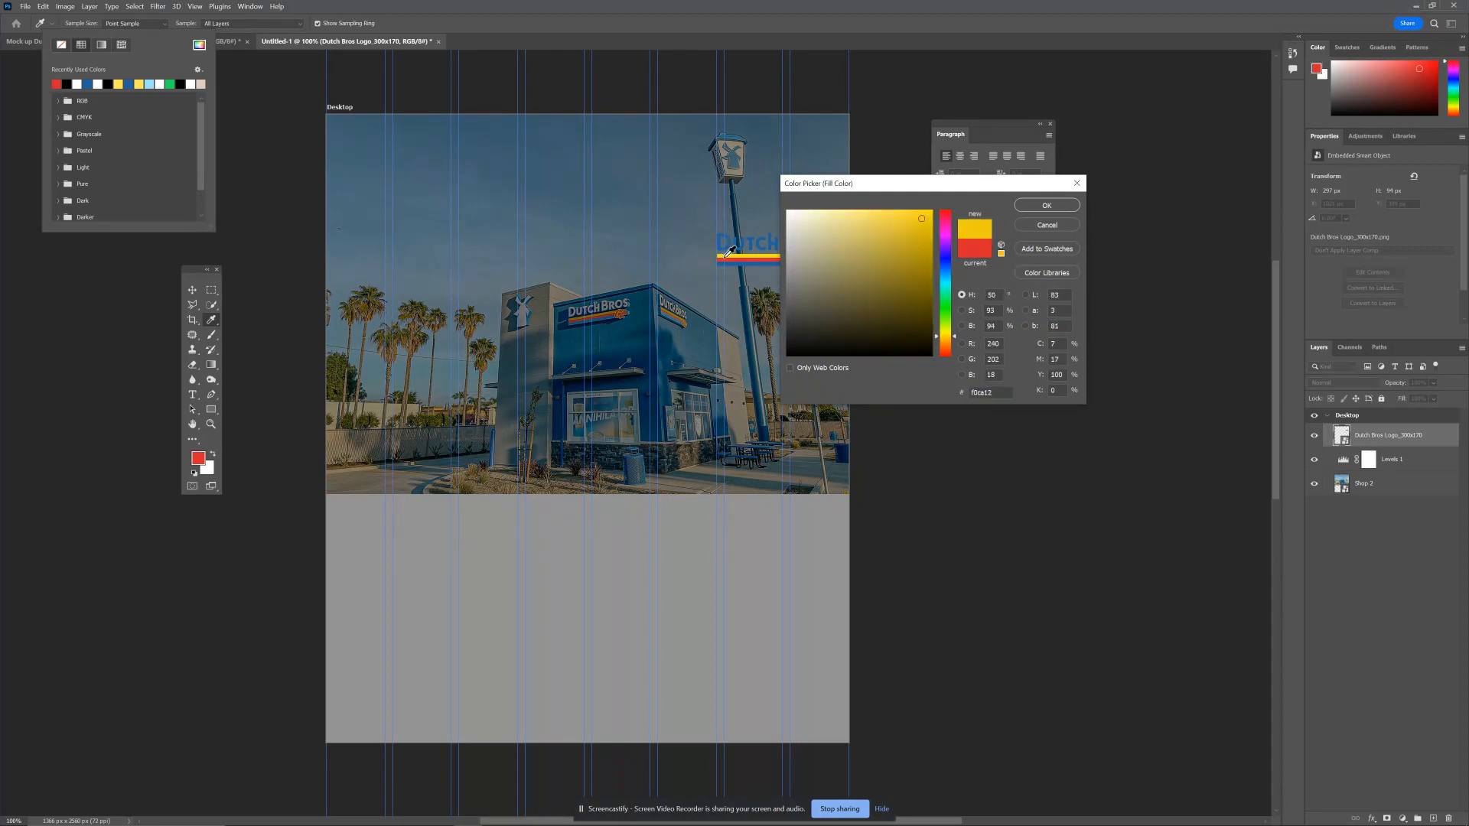
click(1059, 209)
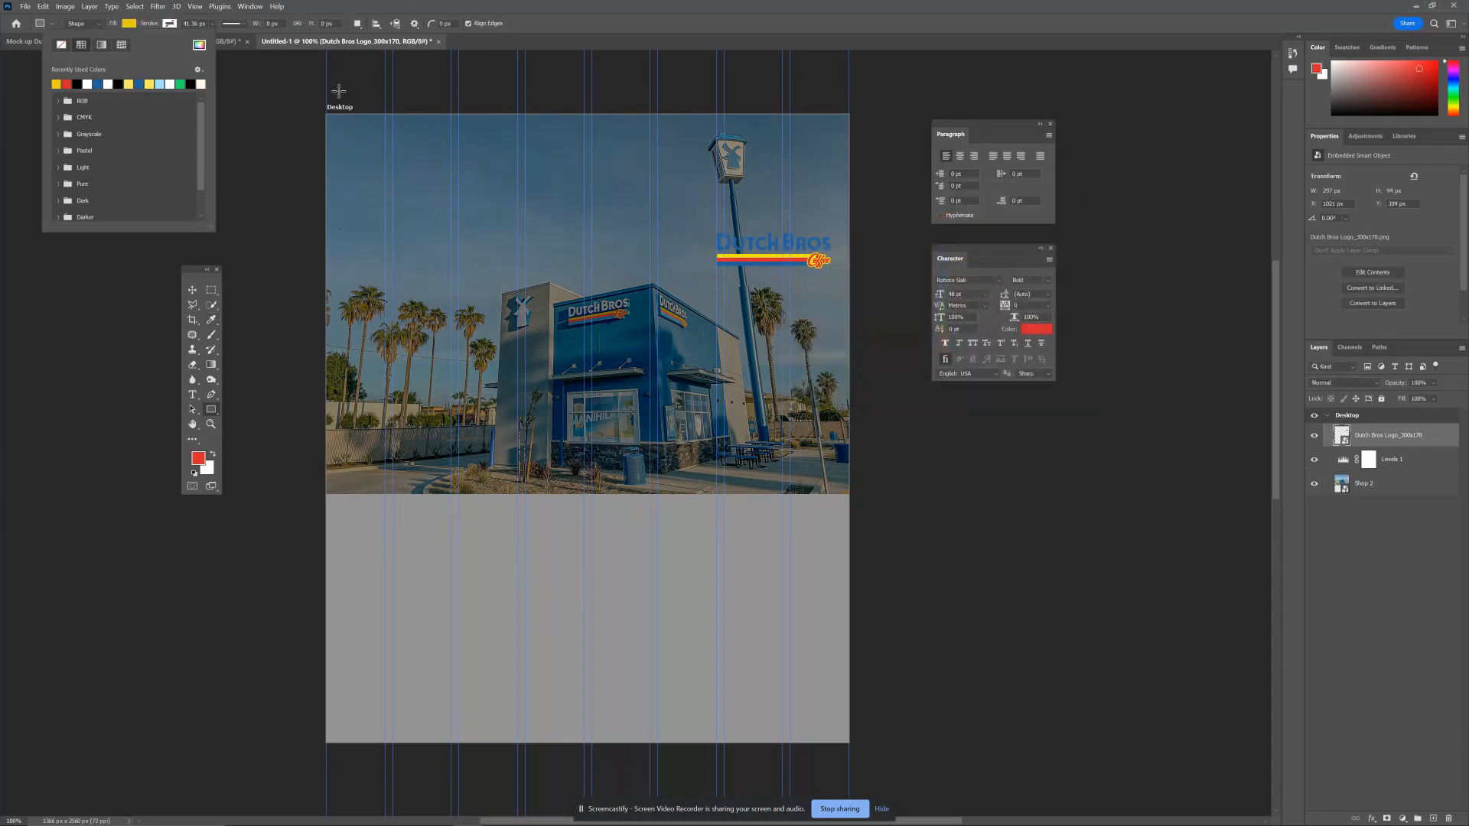
drag(327, 104, 847, 144)
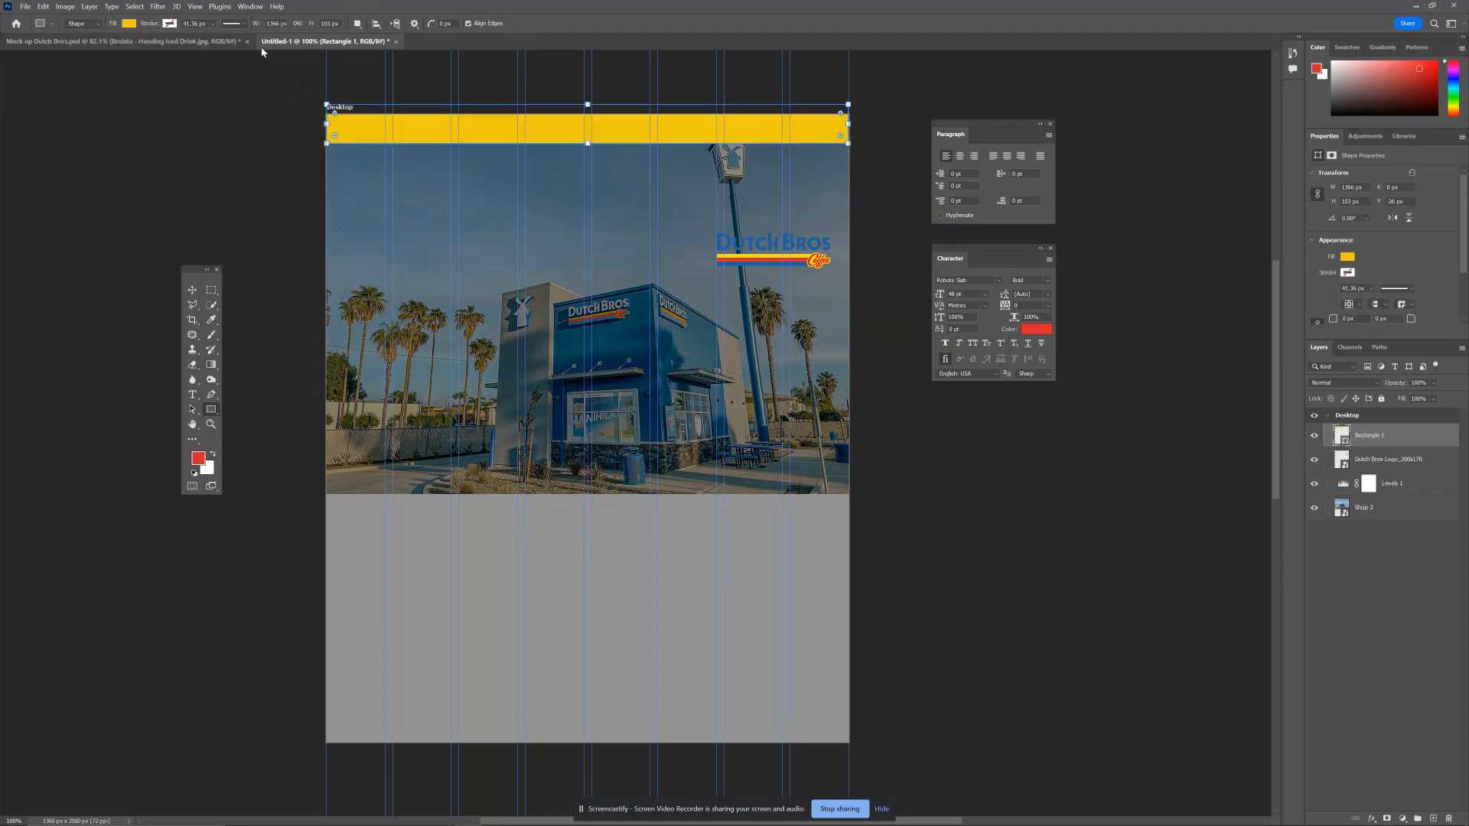
Try red as the header rectangle's fill and revert it to the logo's yellow.
click(127, 26)
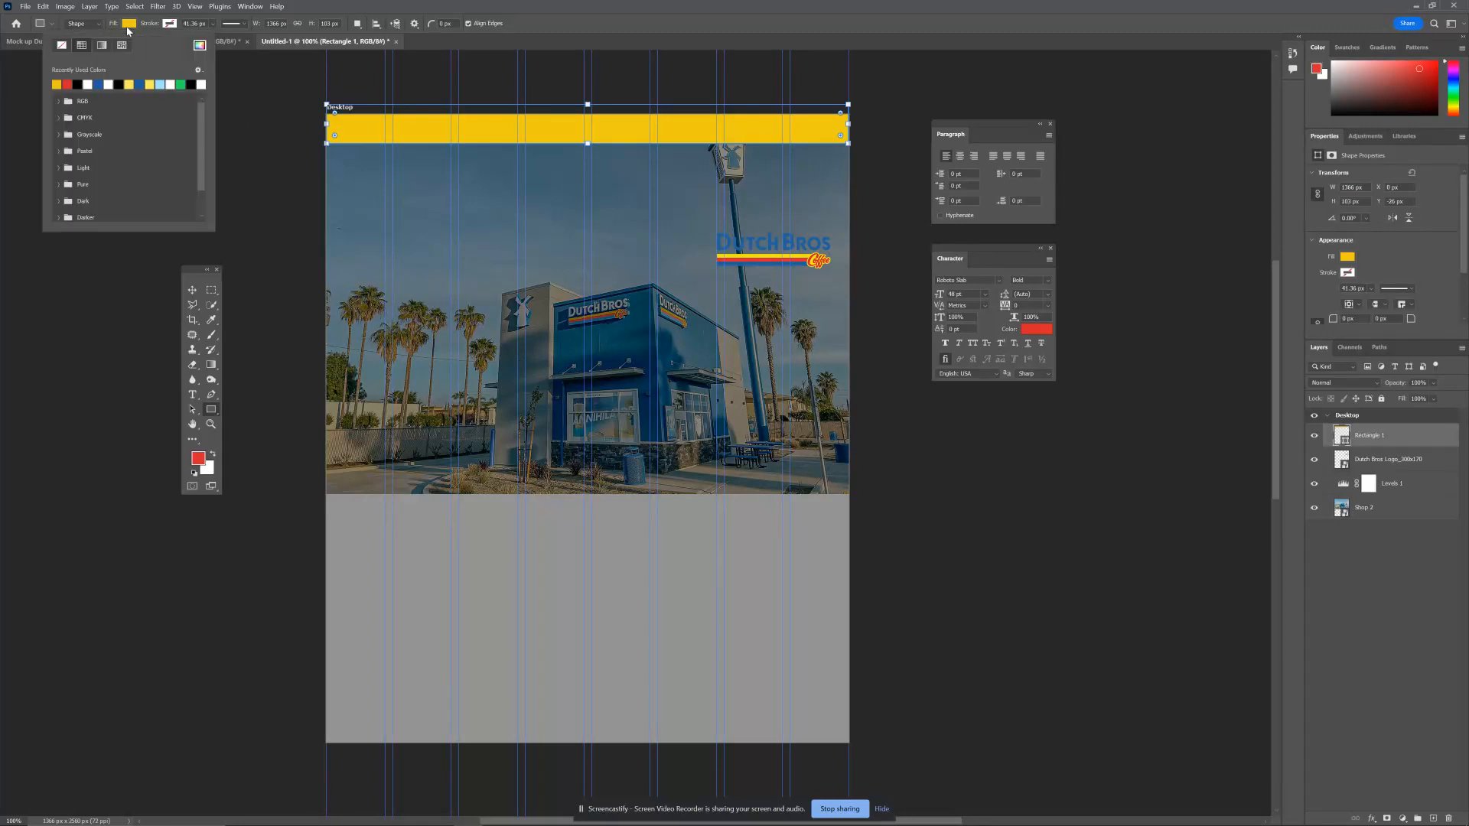
click(67, 84)
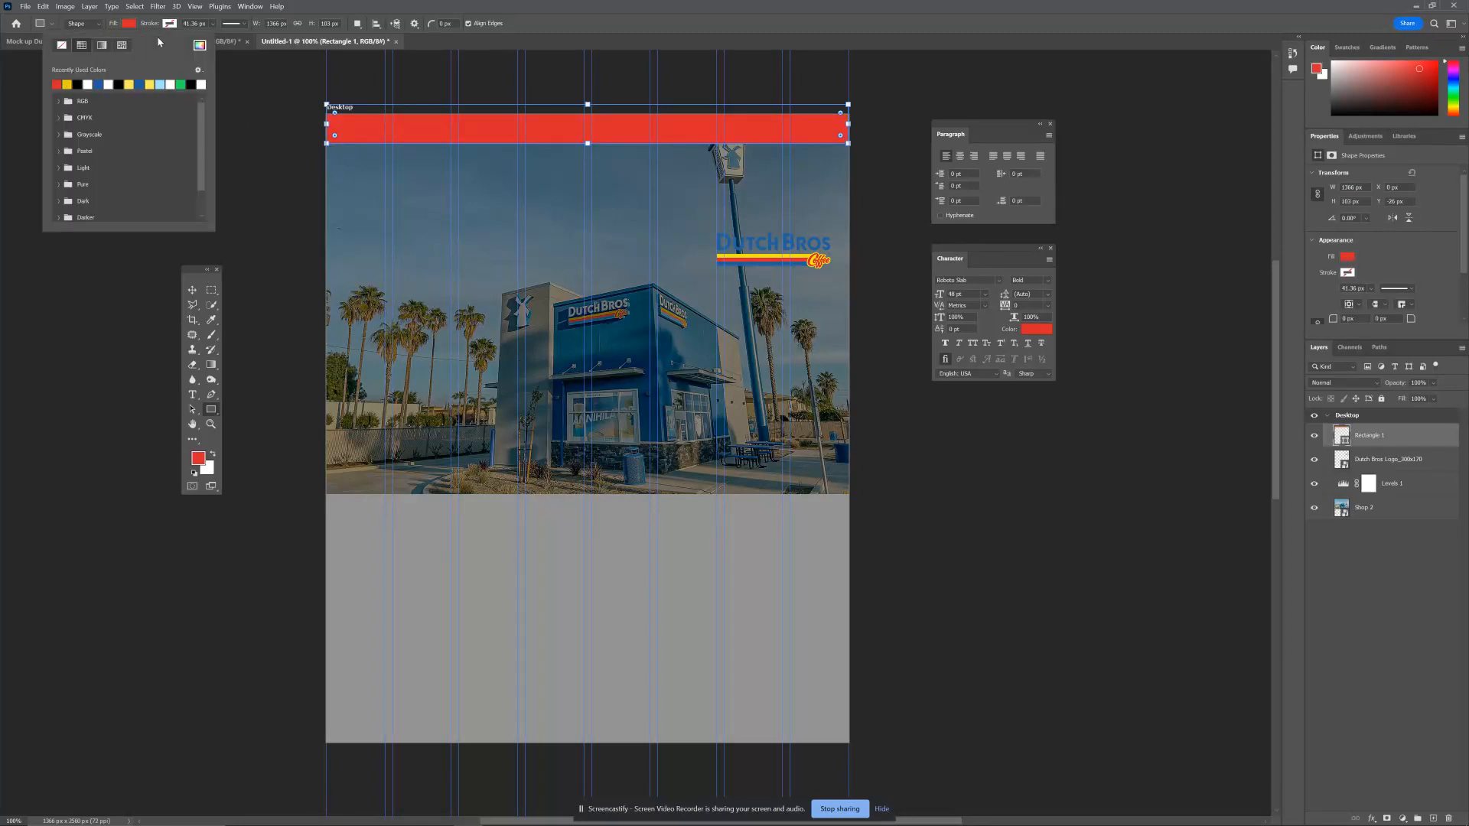
click(68, 83)
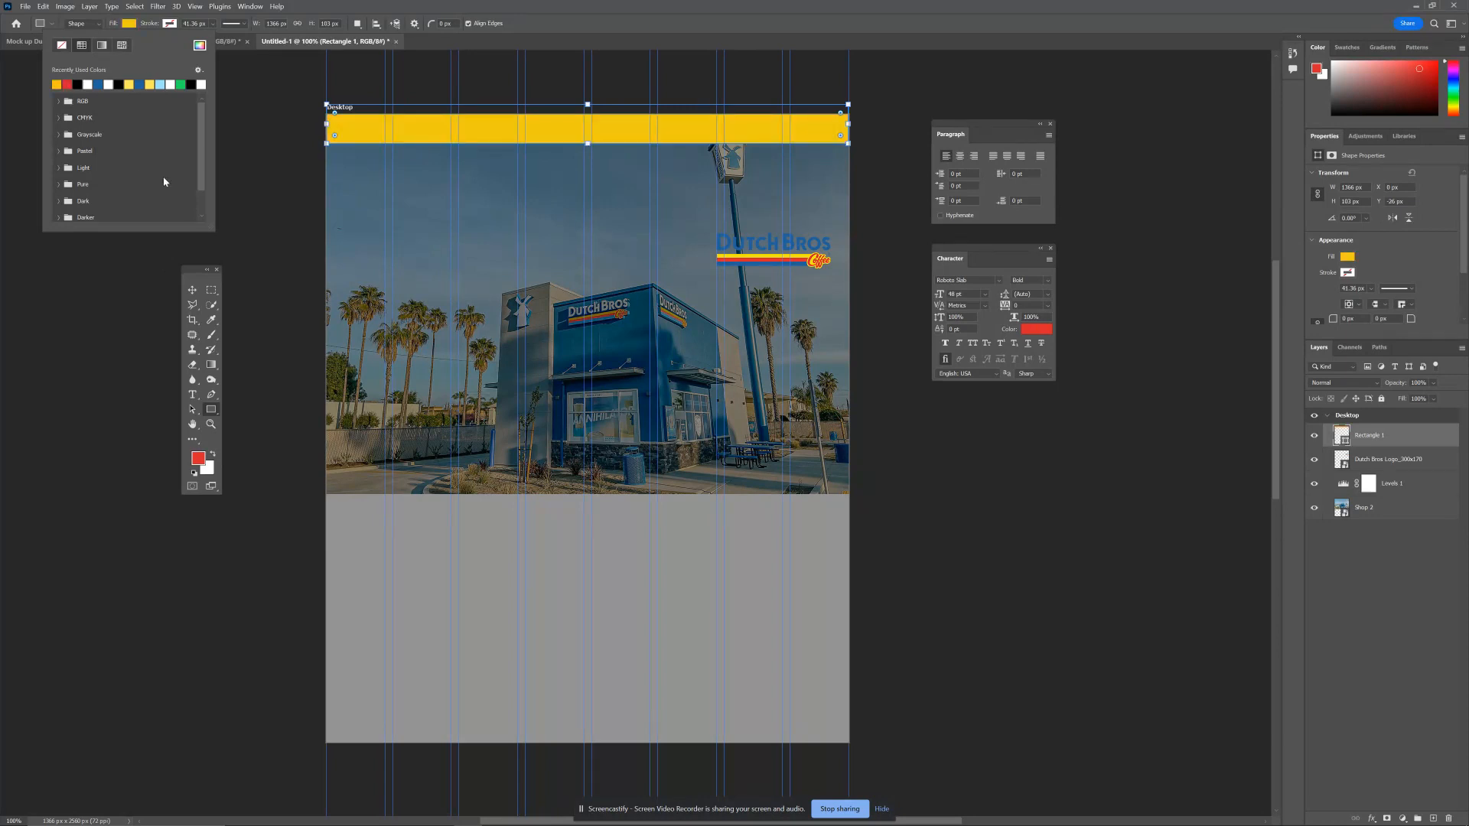
Move the Dutch Bros logo layer above the rectangle and position the logo at the header bar's left end, about X 50 px, Y 26 px.
click(191, 291)
click(191, 291)
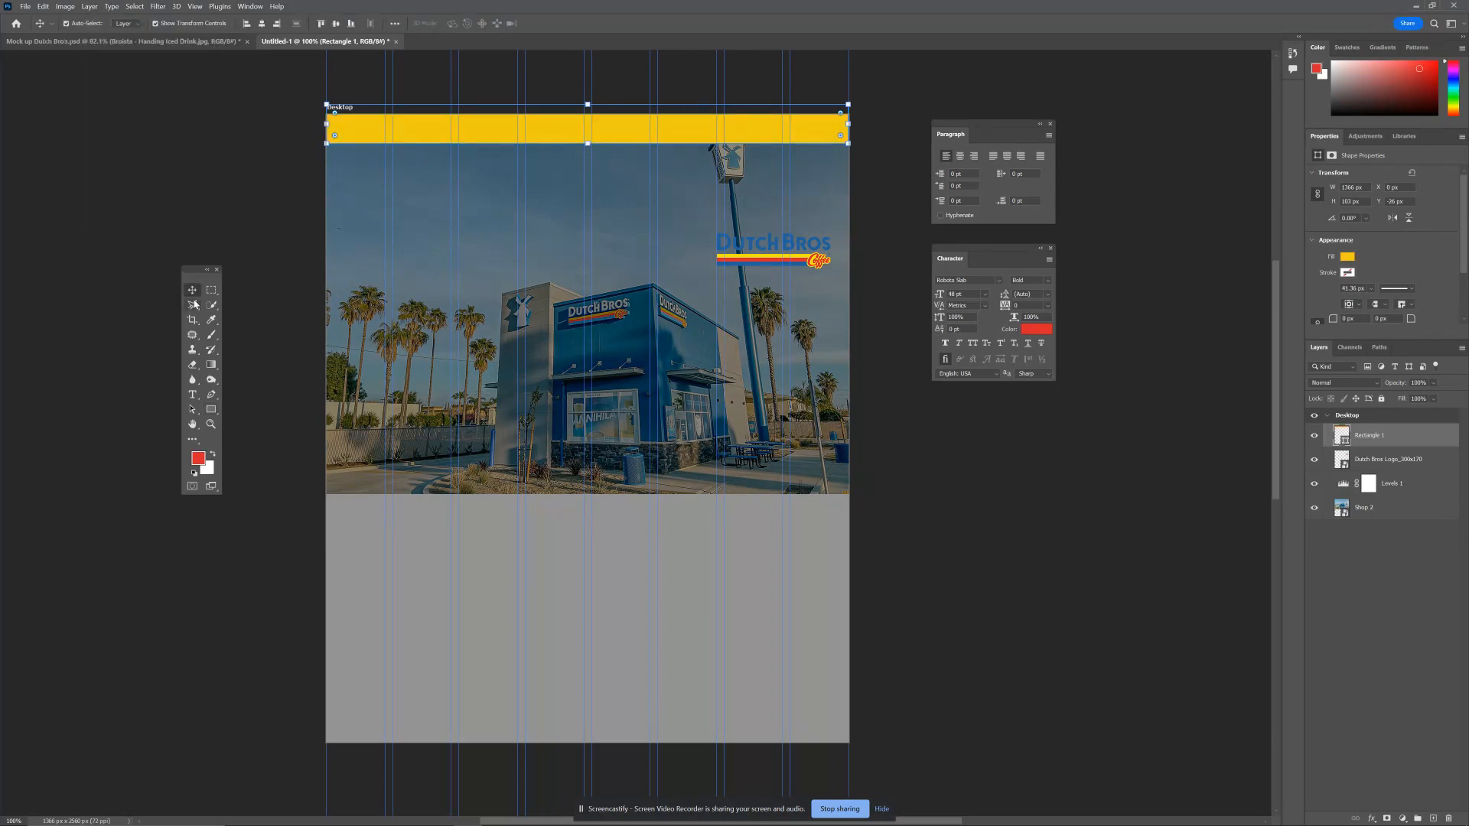
drag(817, 260, 765, 137)
drag(1375, 467, 1375, 430)
drag(739, 157, 447, 157)
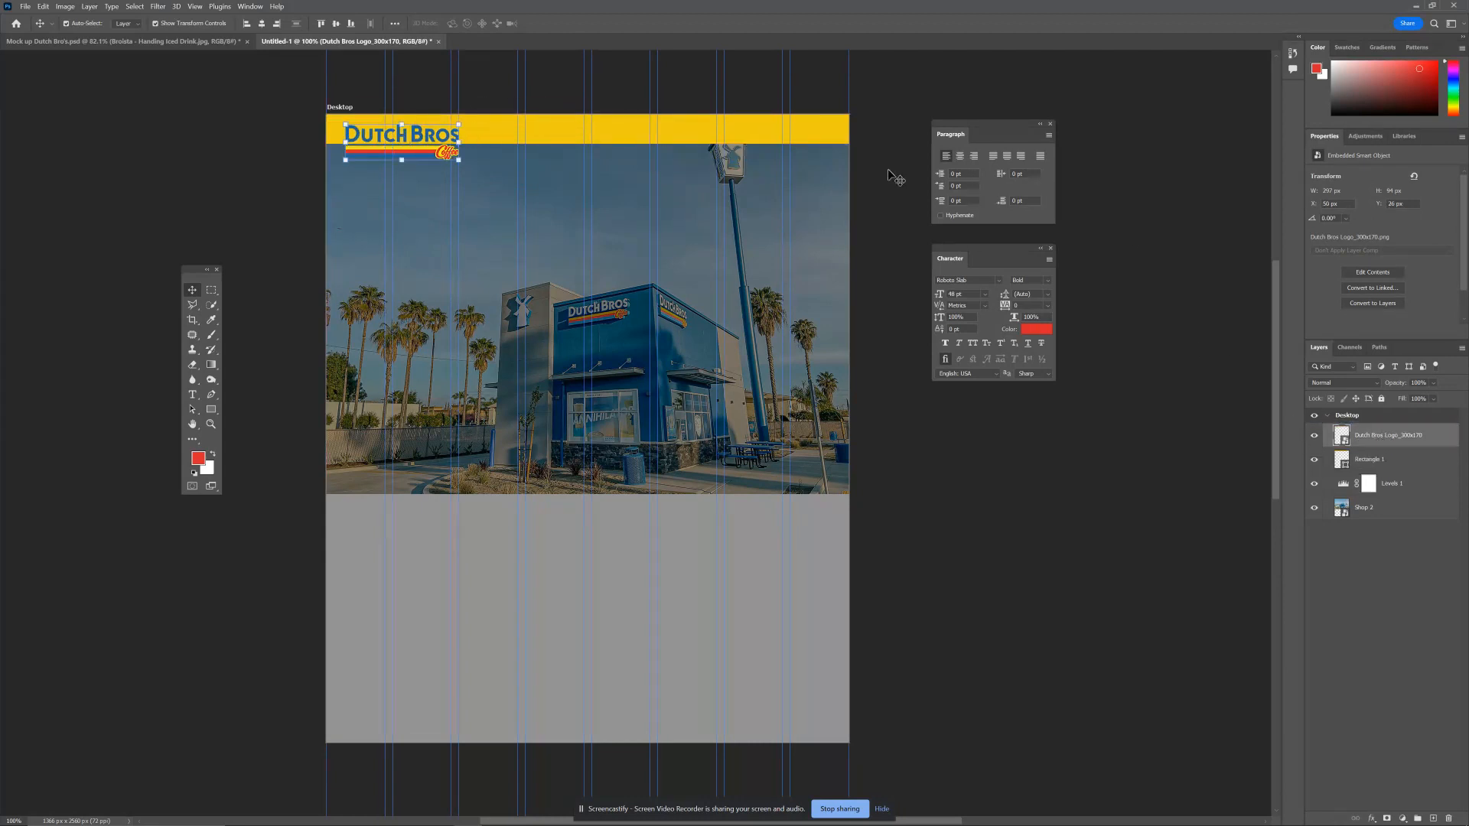
Extend the yellow header rectangle downward to a height of about 176 px so it fully backs the logo.
click(824, 138)
drag(588, 144, 588, 172)
key(Return)
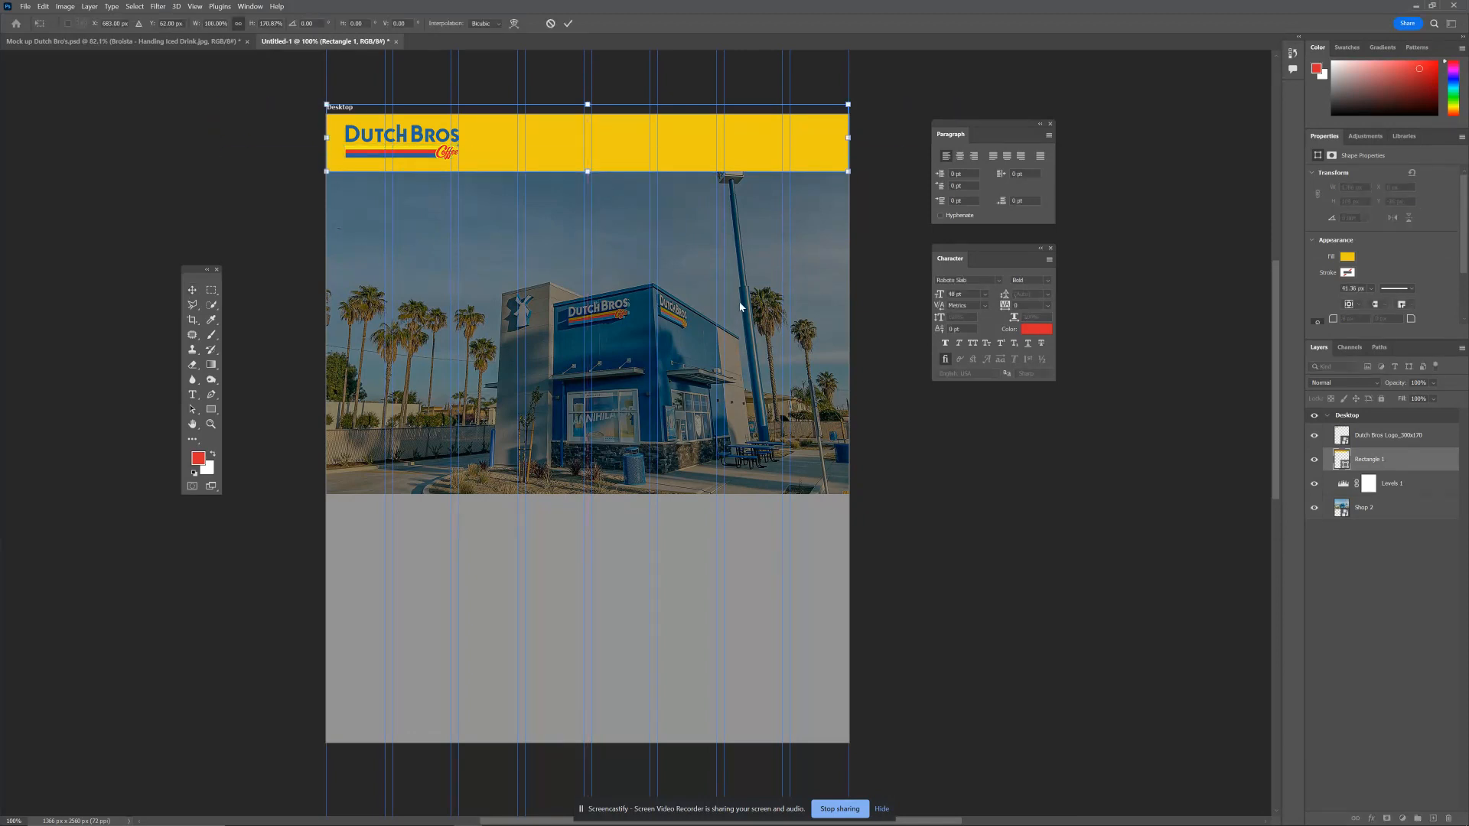
Move the Shop 2 photo down beneath the header bar to about Y 120 px, and deselect it.
click(1379, 511)
drag(718, 259, 724, 306)
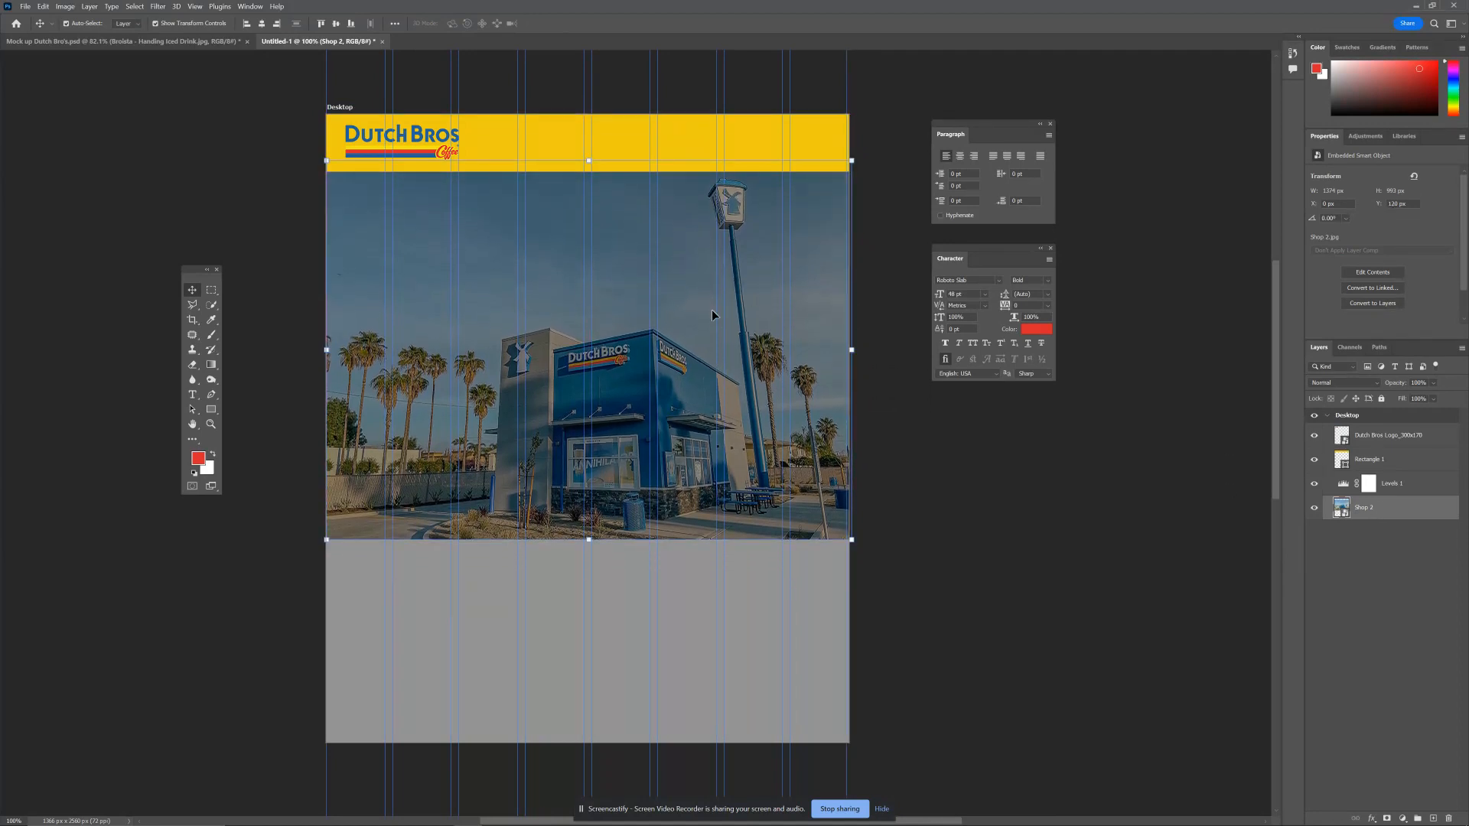
click(883, 413)
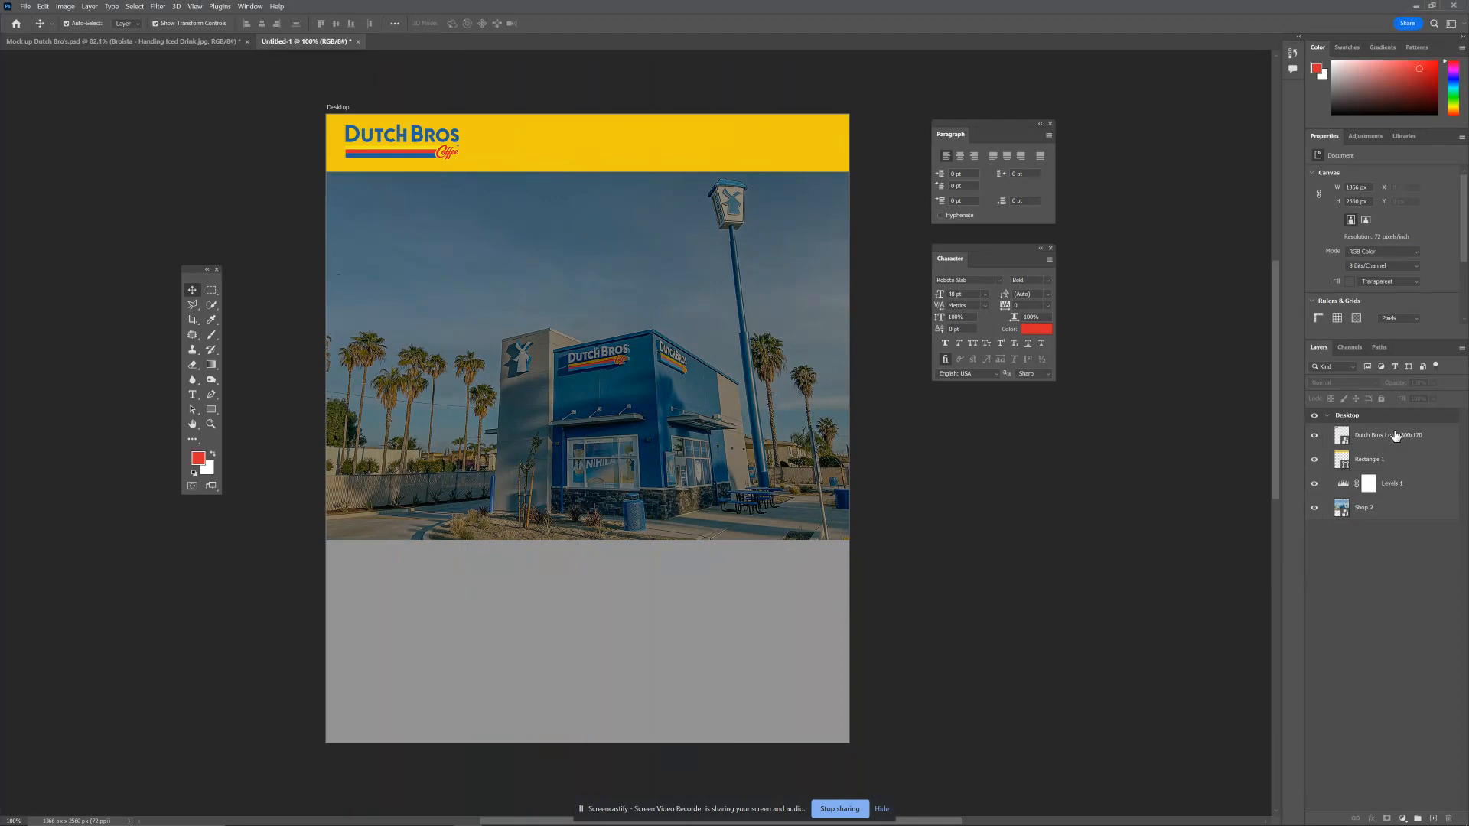
click(1377, 513)
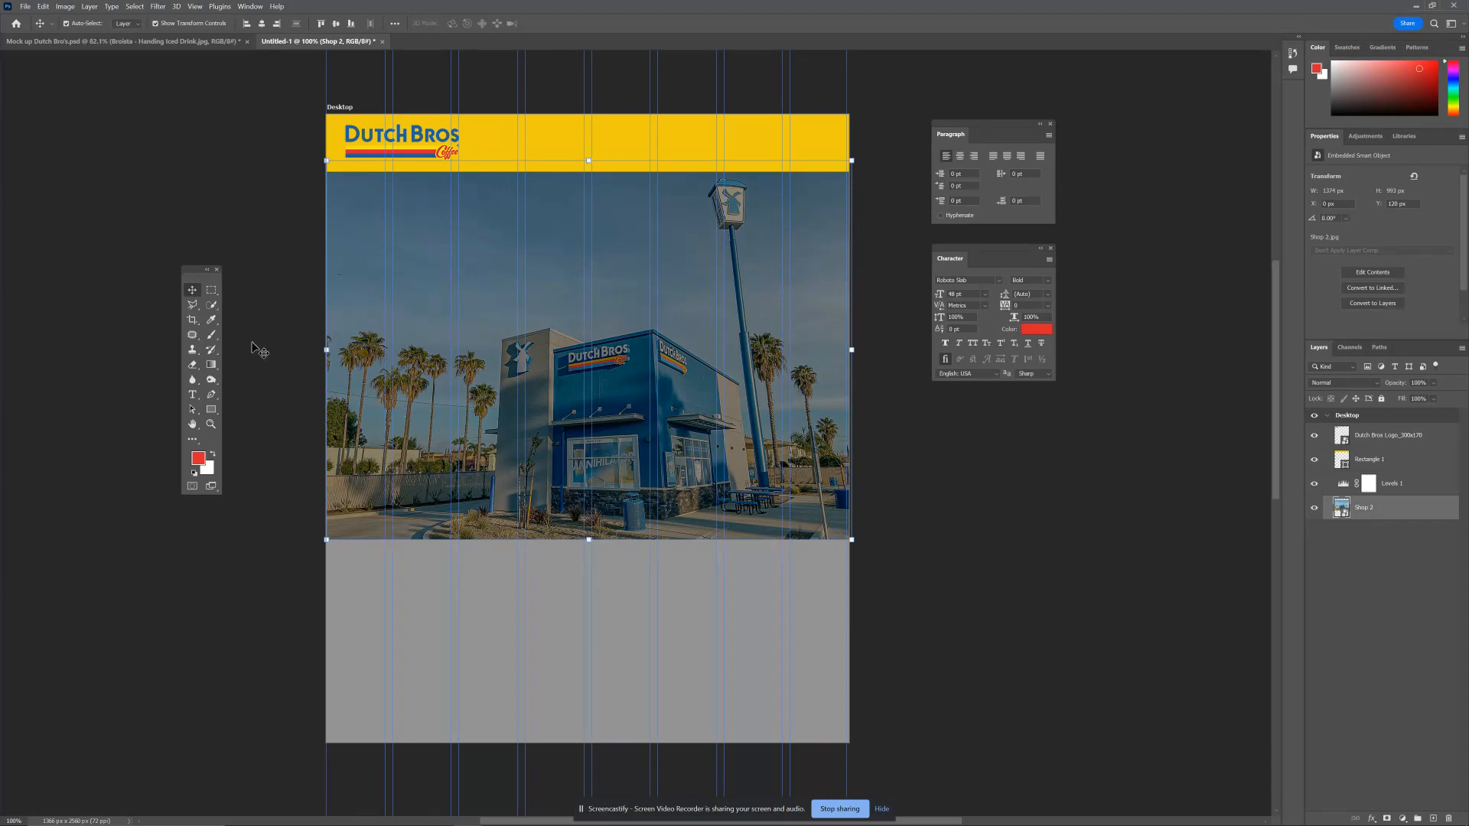
key(t)
drag(394, 284, 650, 454)
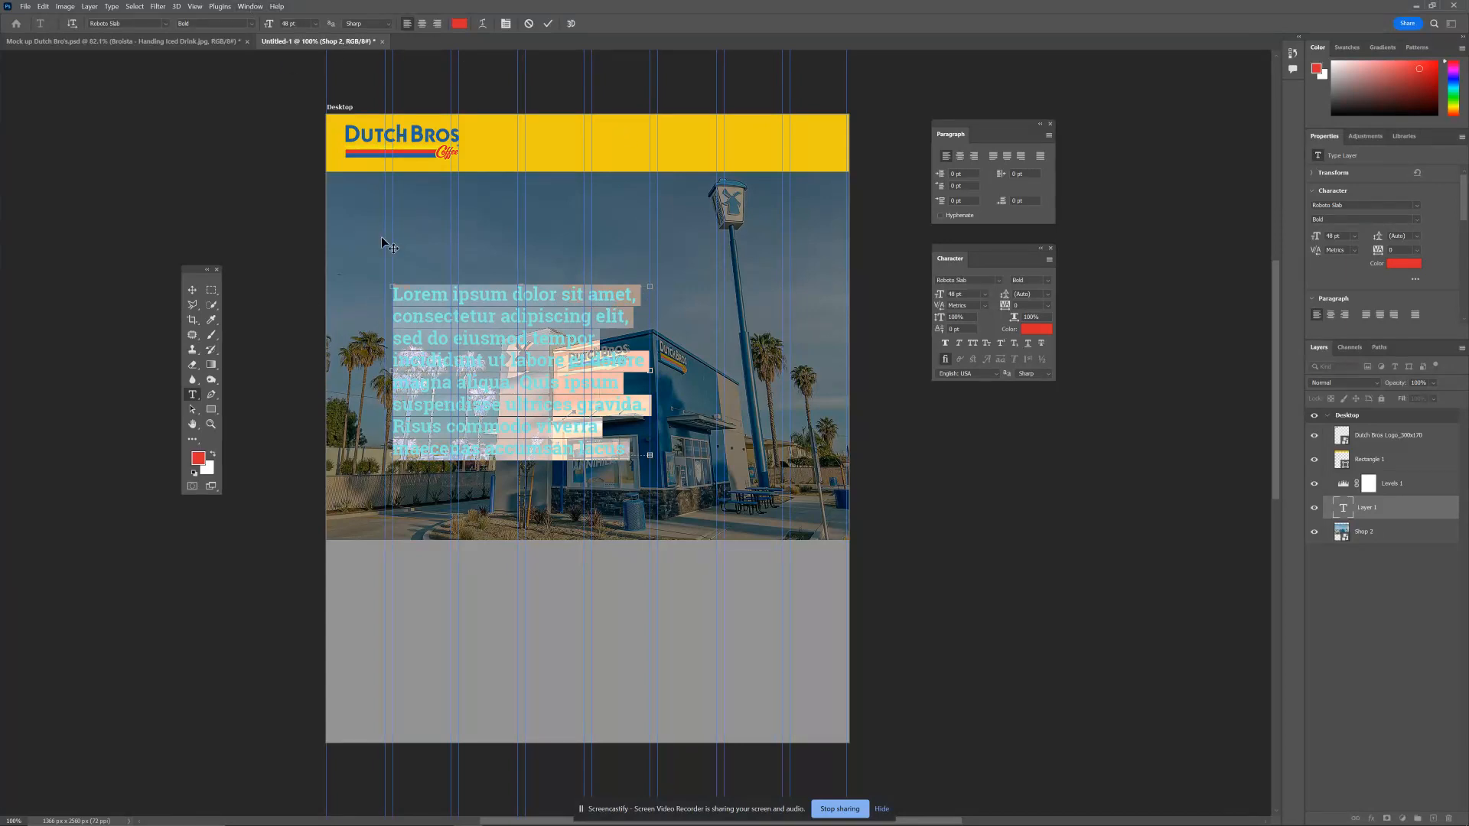
click(196, 292)
key(Delete)
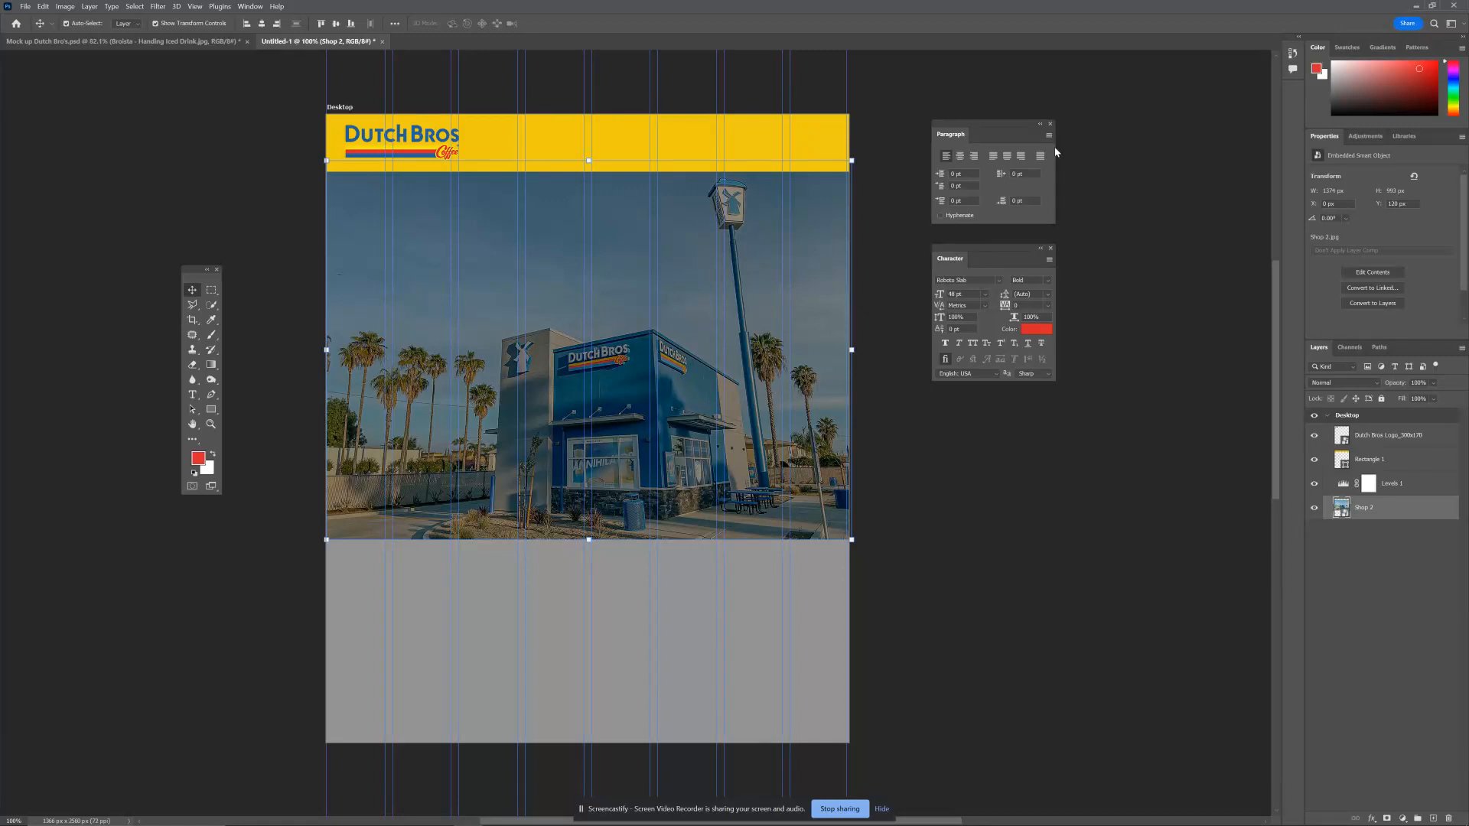
Move the floating Paragraph and Character panels farther away from the artboard and clear the layer selection.
drag(1017, 133, 1079, 109)
drag(984, 259, 1046, 226)
click(886, 354)
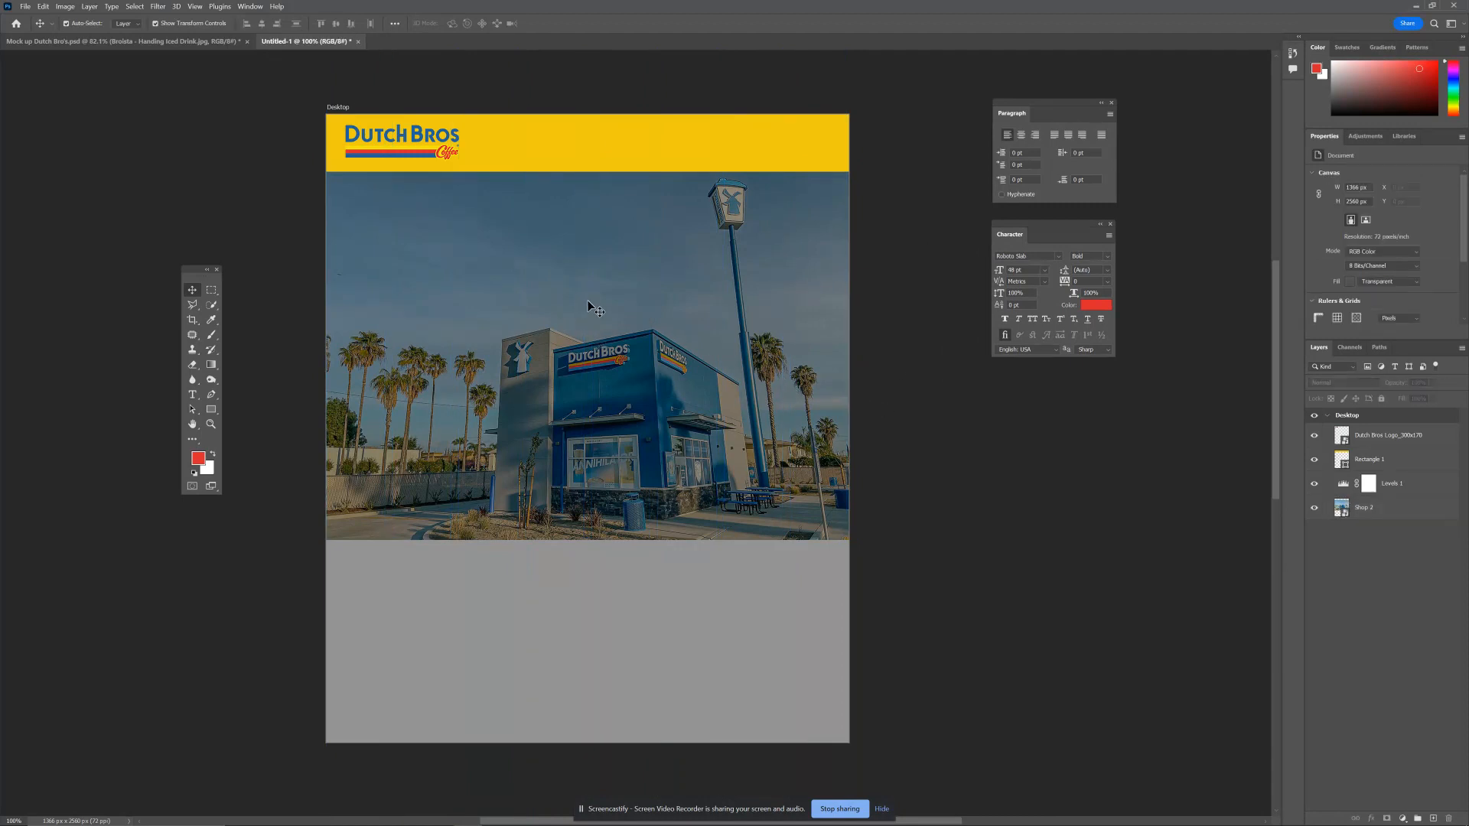
Select the Shop 2 layer on the desktop artboard and leave the Move tool active.
click(192, 394)
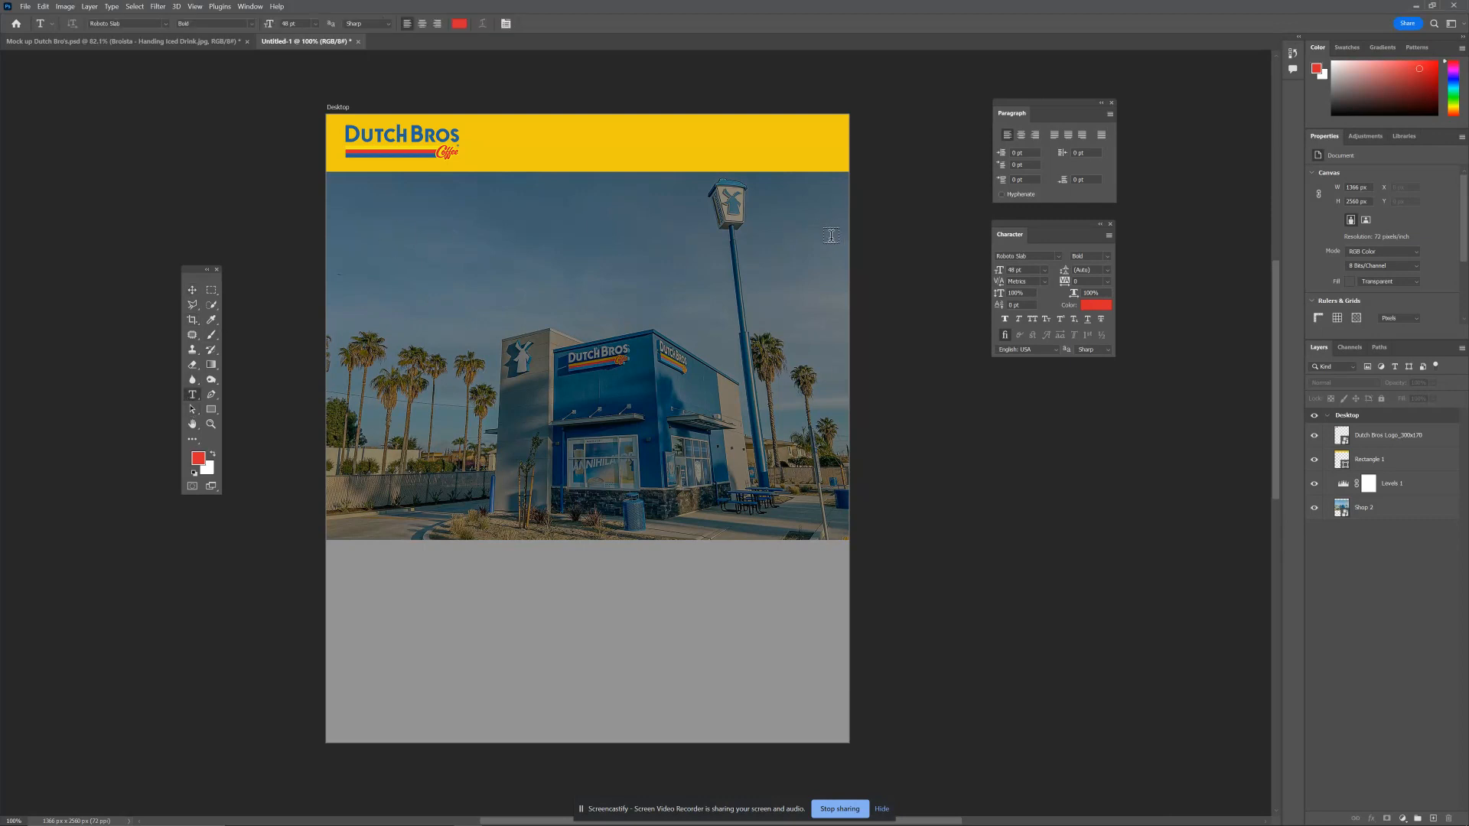
click(1430, 511)
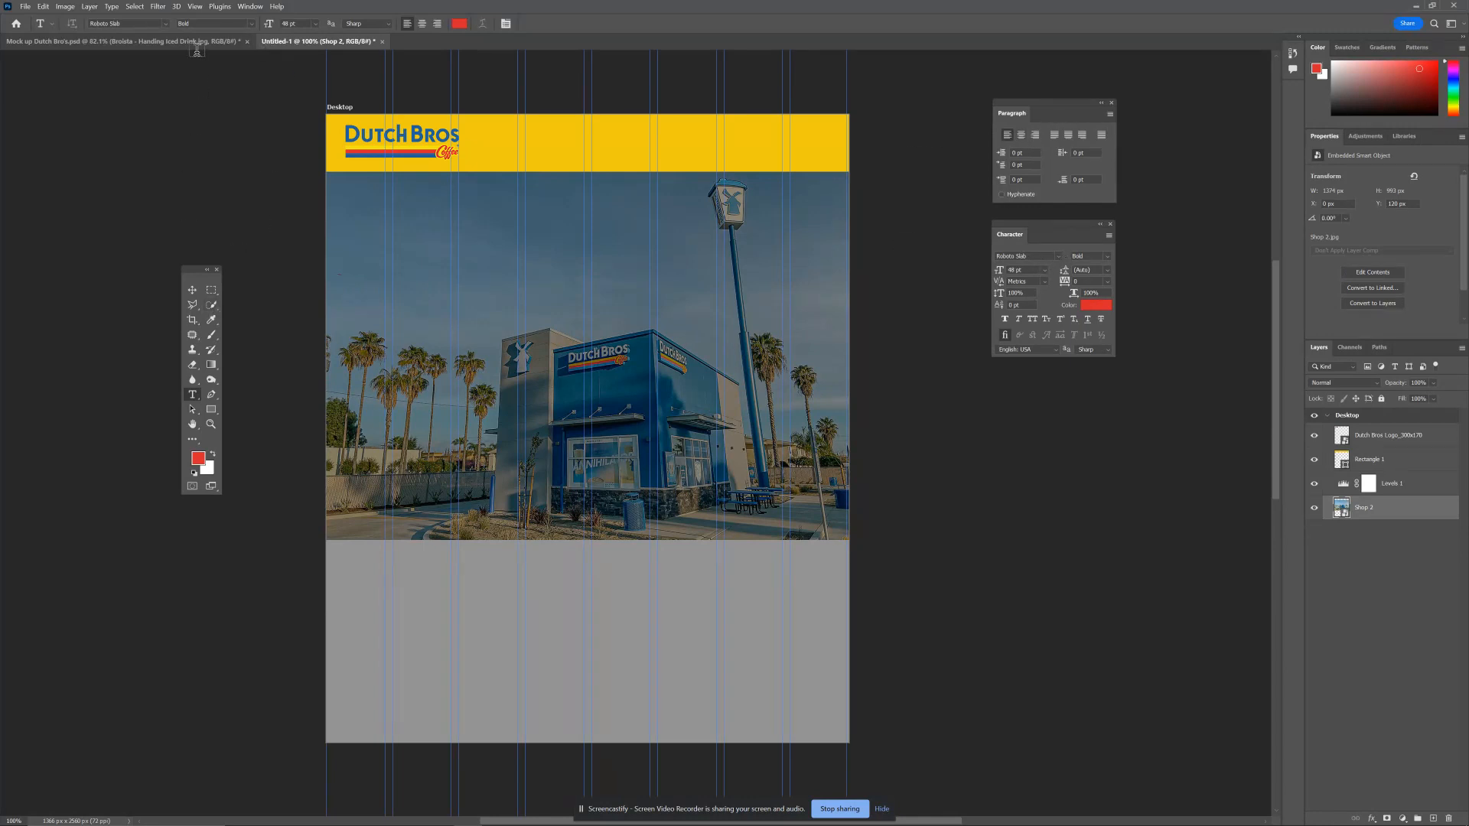
click(192, 290)
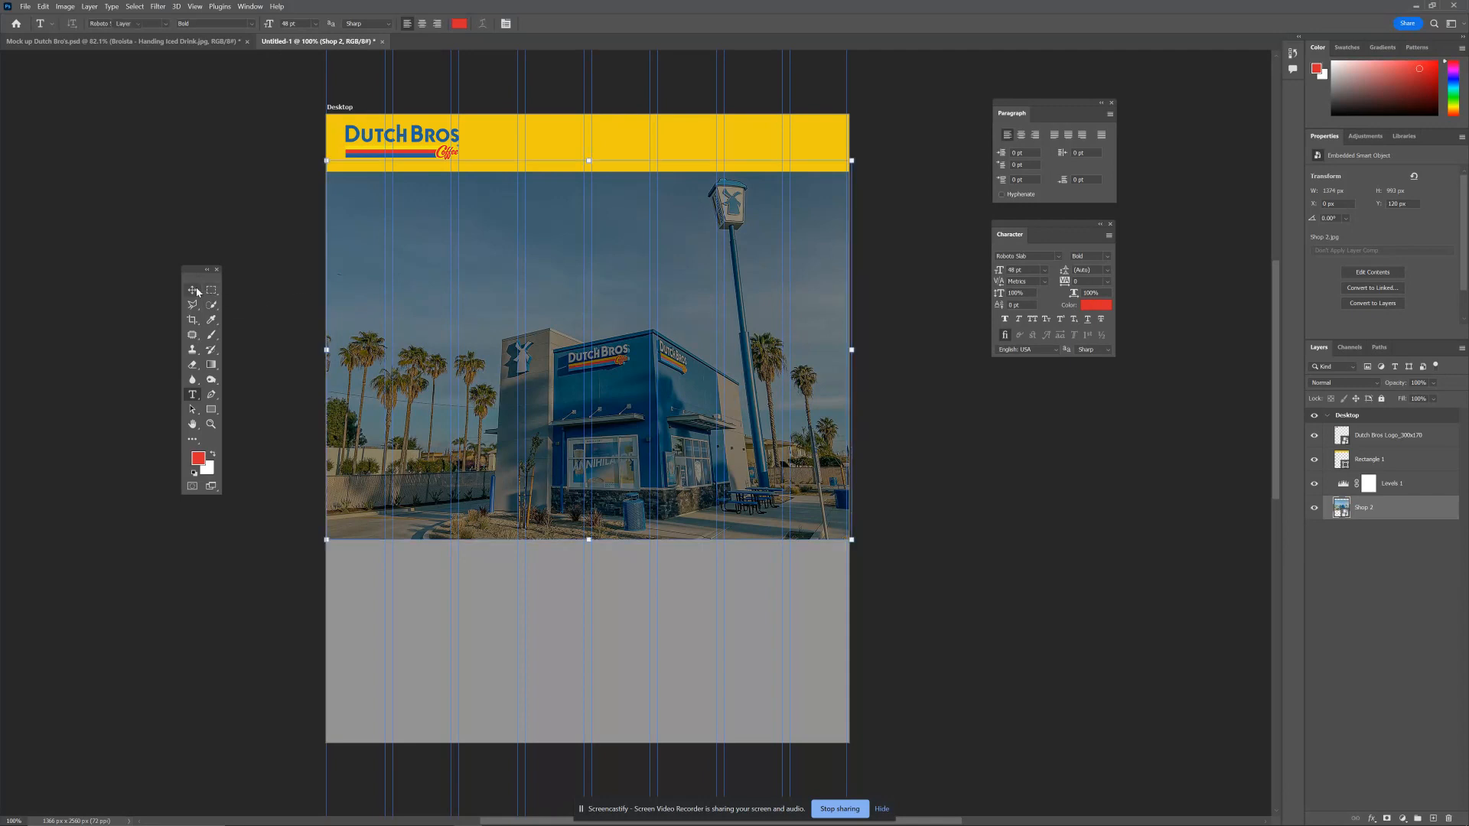
Switch to the Mock up Dutch Bro's document and check which font the Lorem ipsum paragraph over the shop photo uses.
click(122, 42)
click(426, 329)
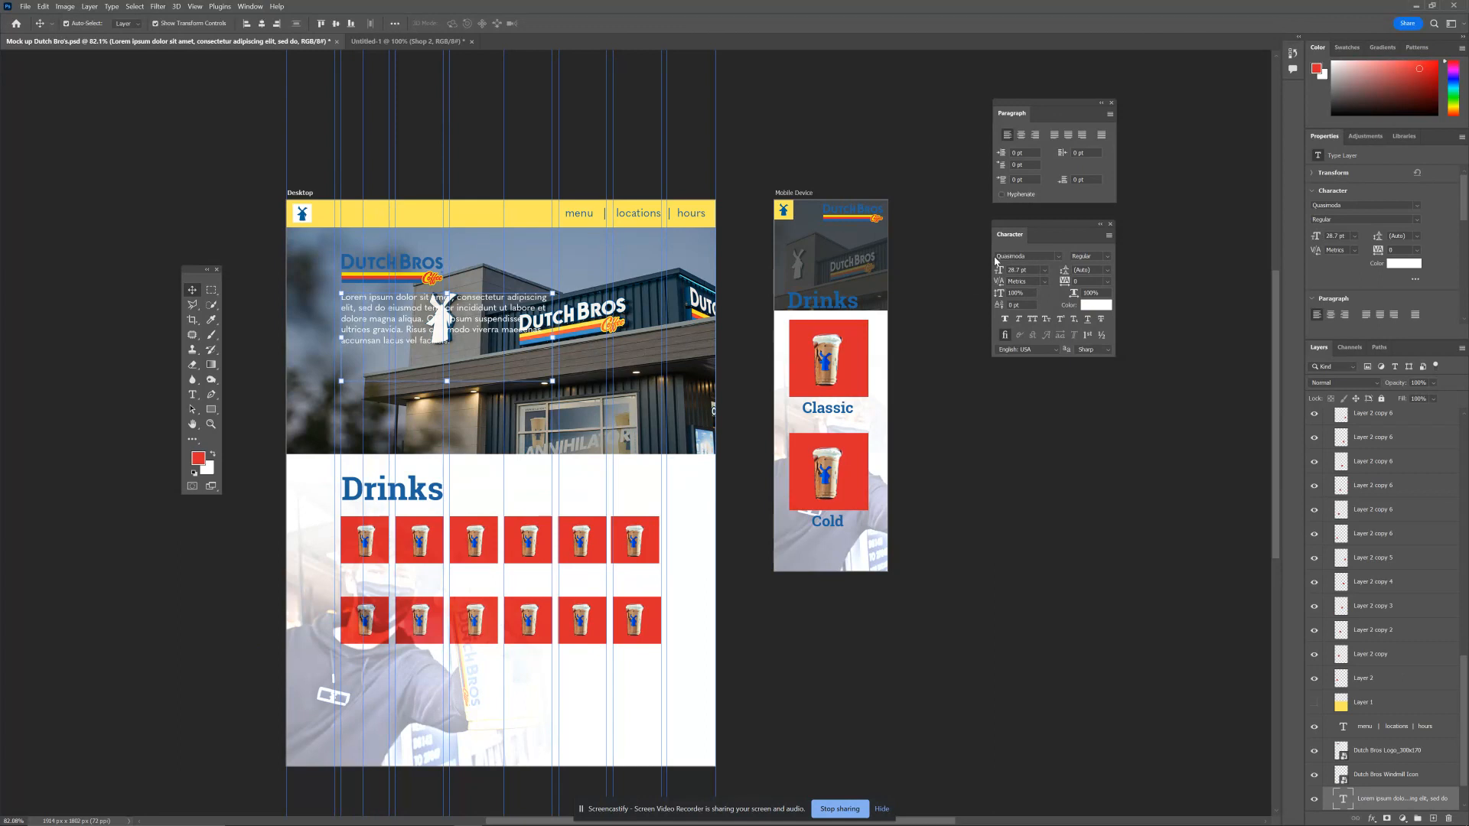
click(1027, 256)
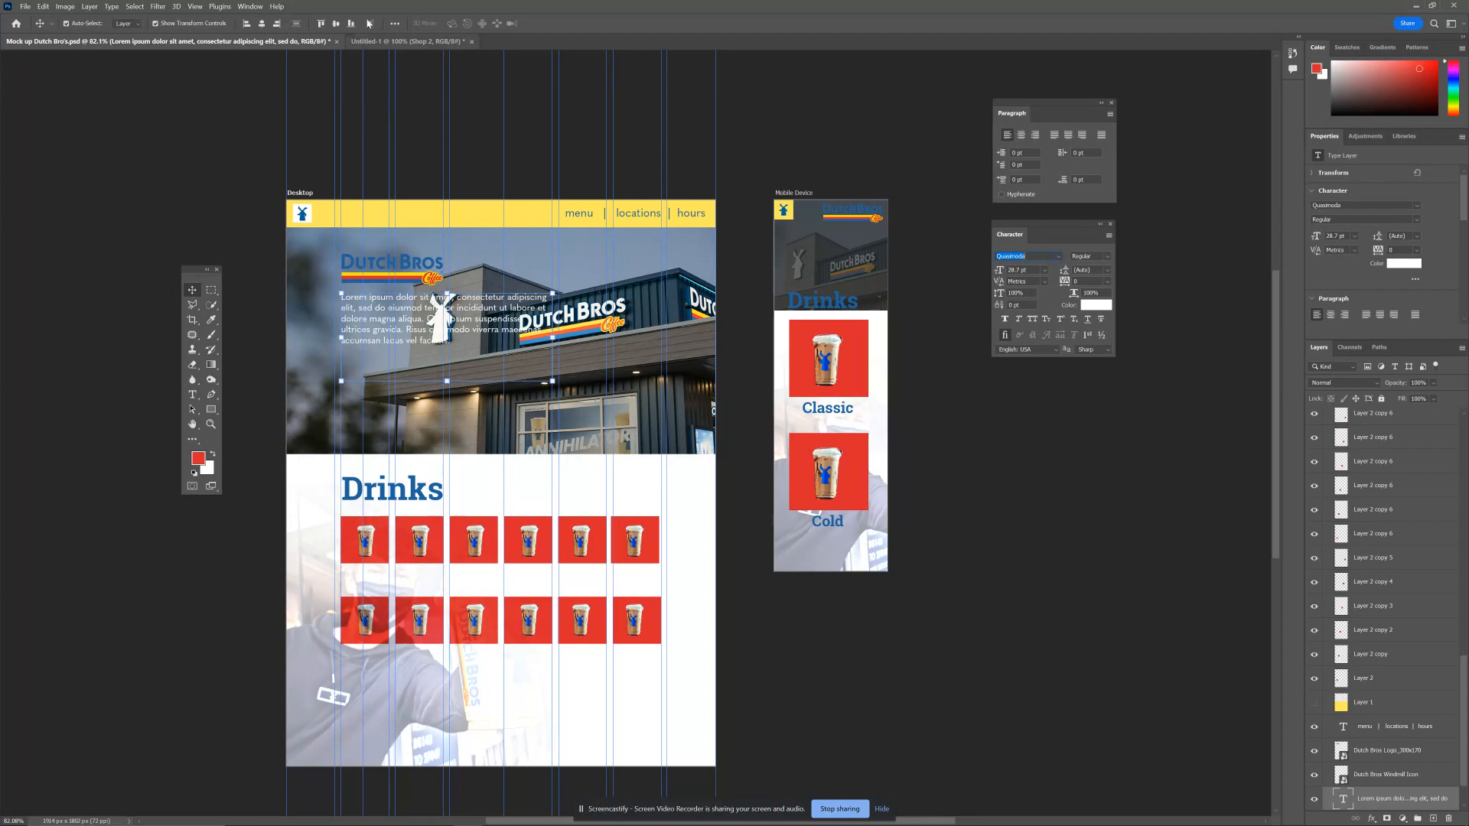
Return to the Untitled-1 document, bring up the font list, and open the Adobe Fonts website from it.
click(406, 42)
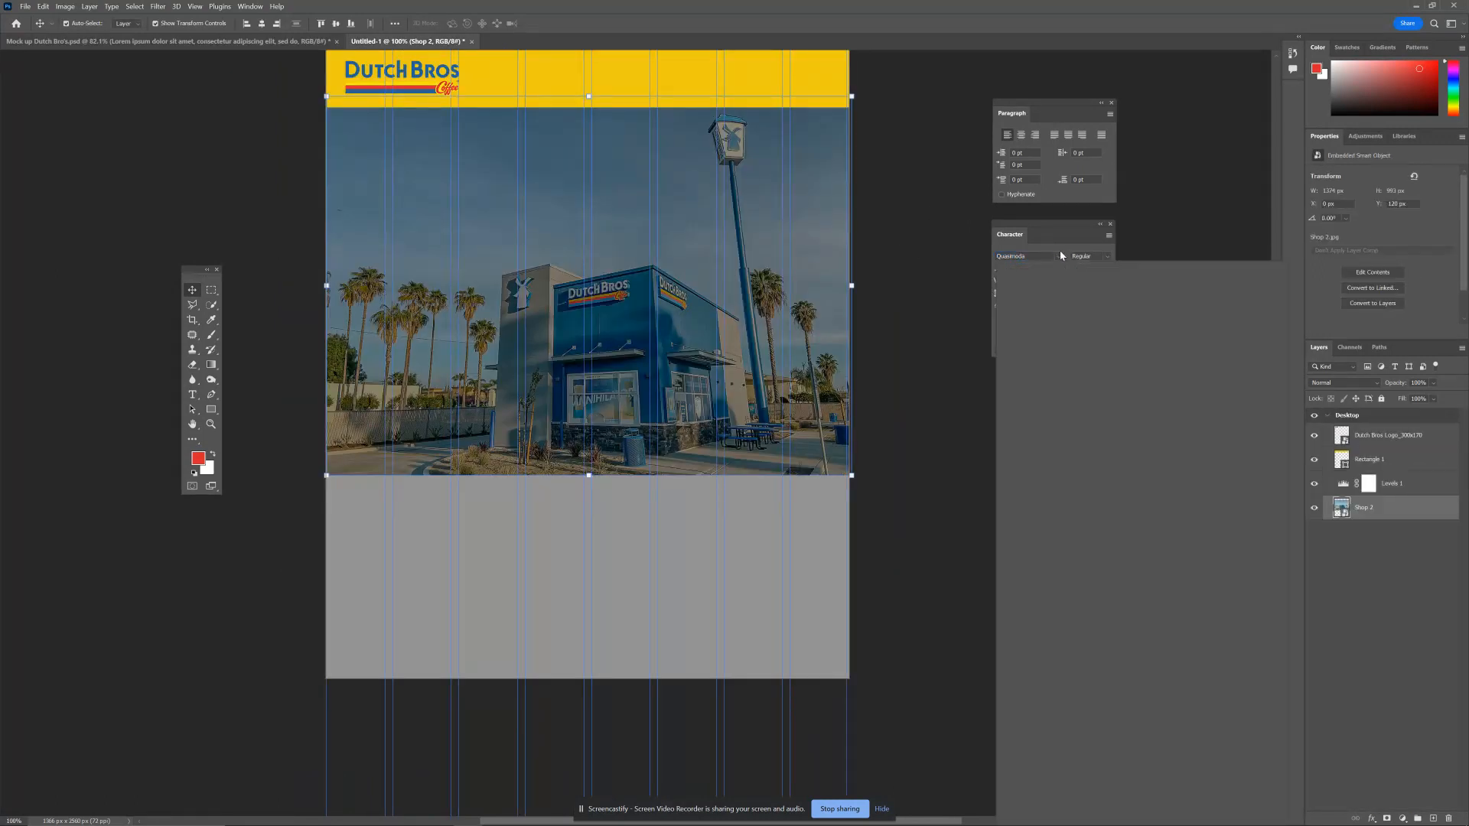
click(1060, 257)
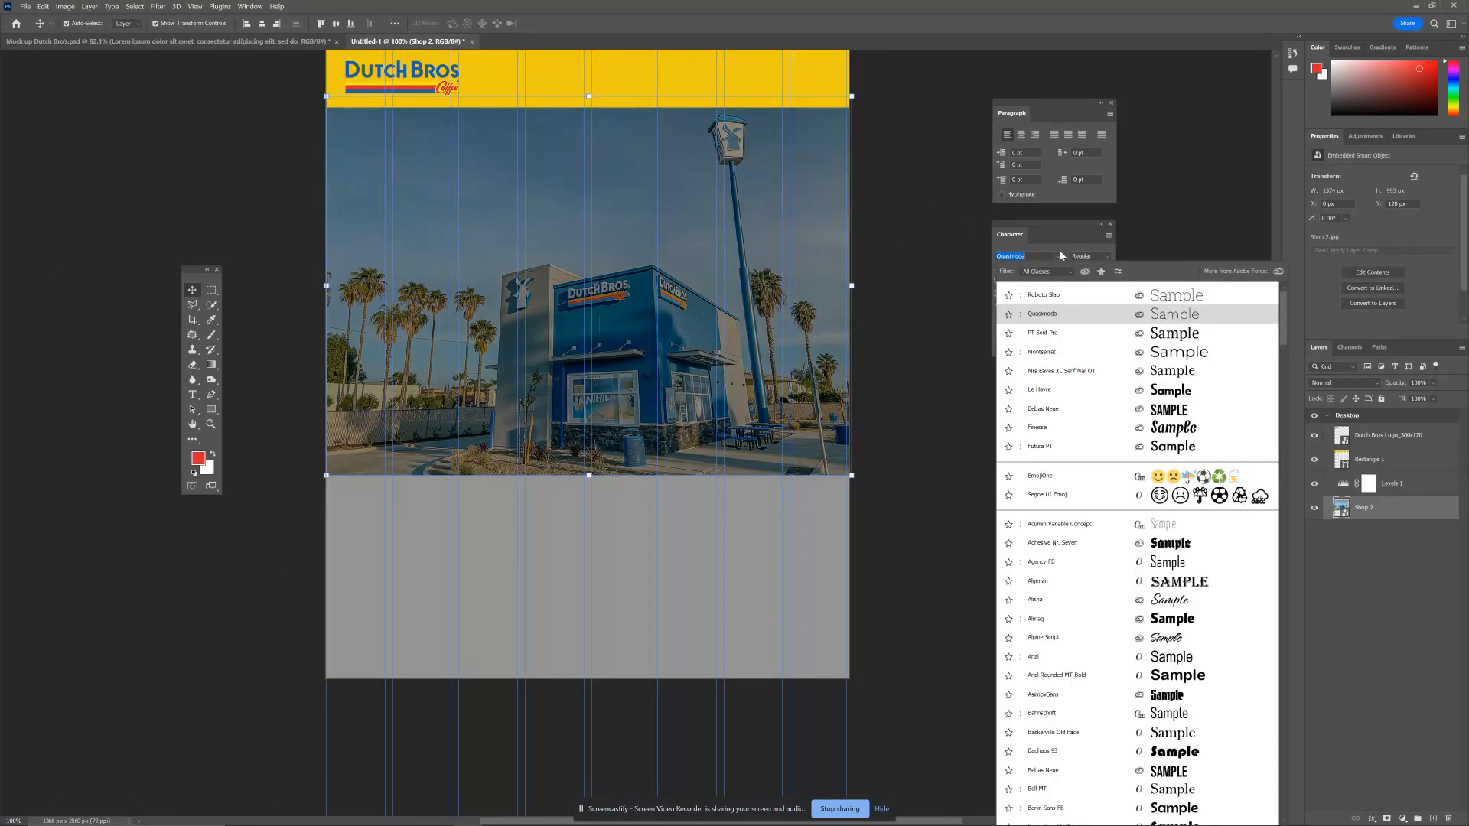
click(1278, 271)
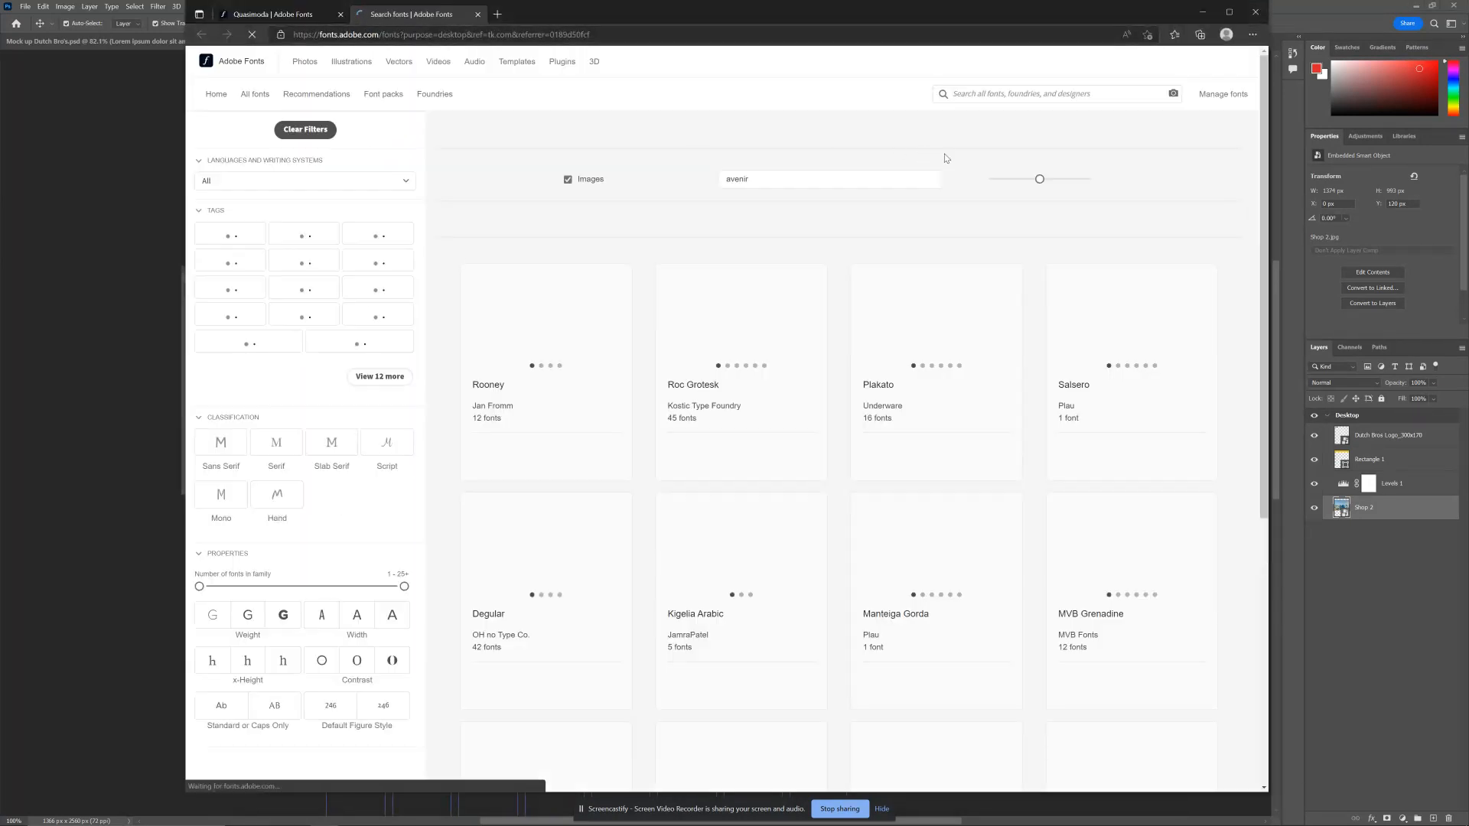
Search Adobe Fonts for "quasim" and open the Quasimoda family page, keeping the browser window clear of the design.
click(1045, 92)
text(q)
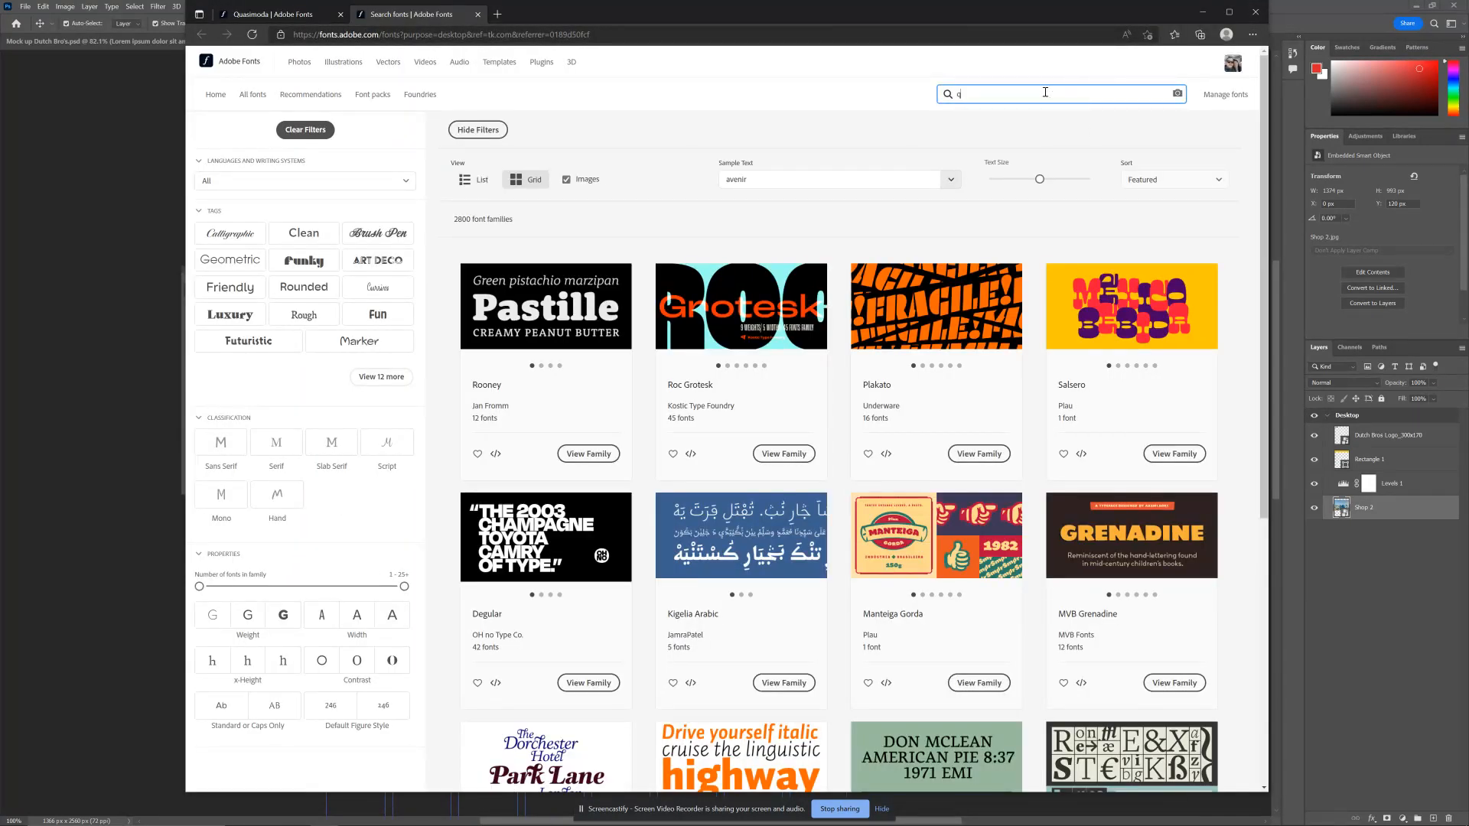
text(ues)
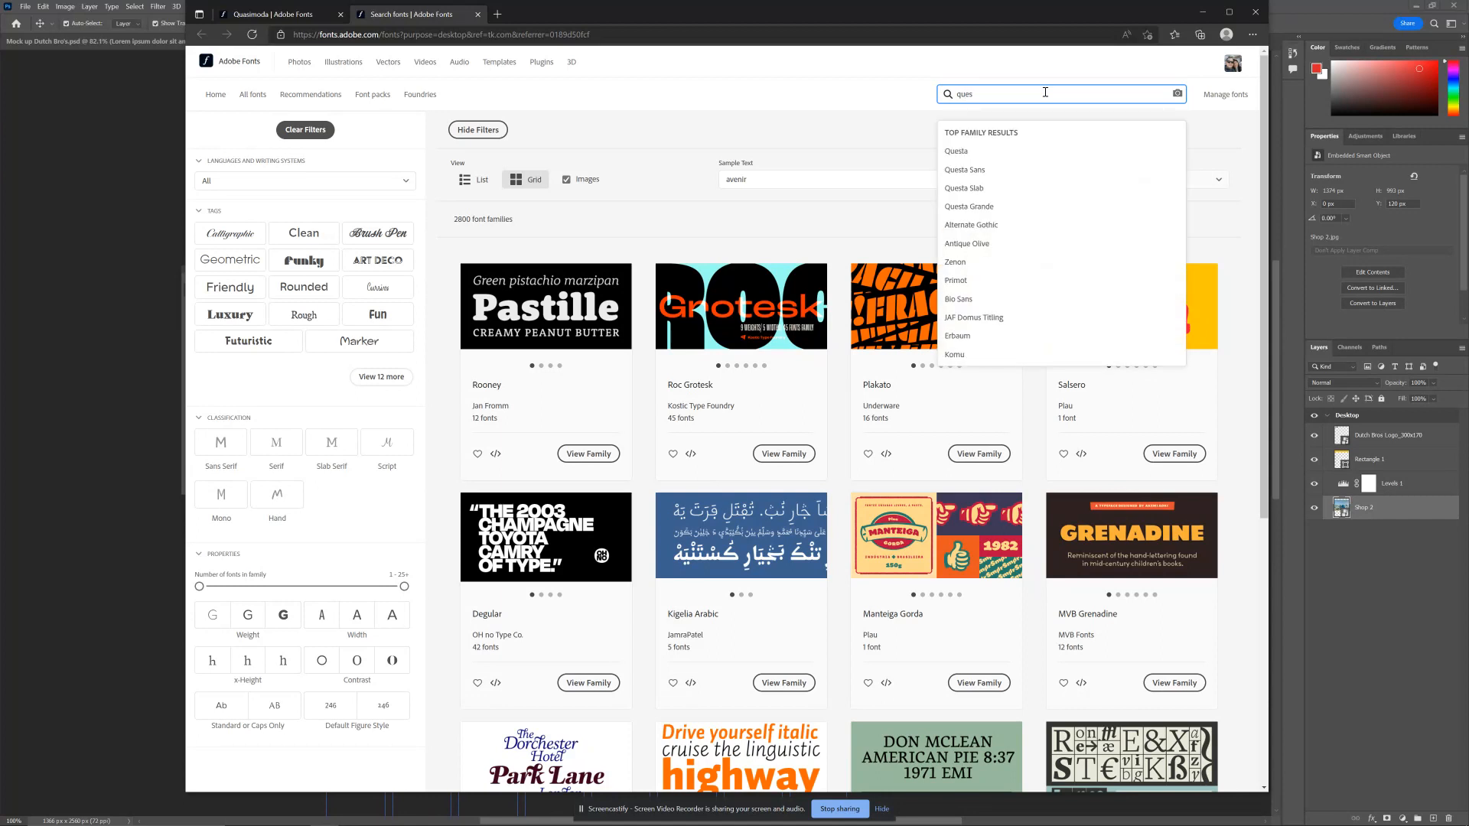
text(a)
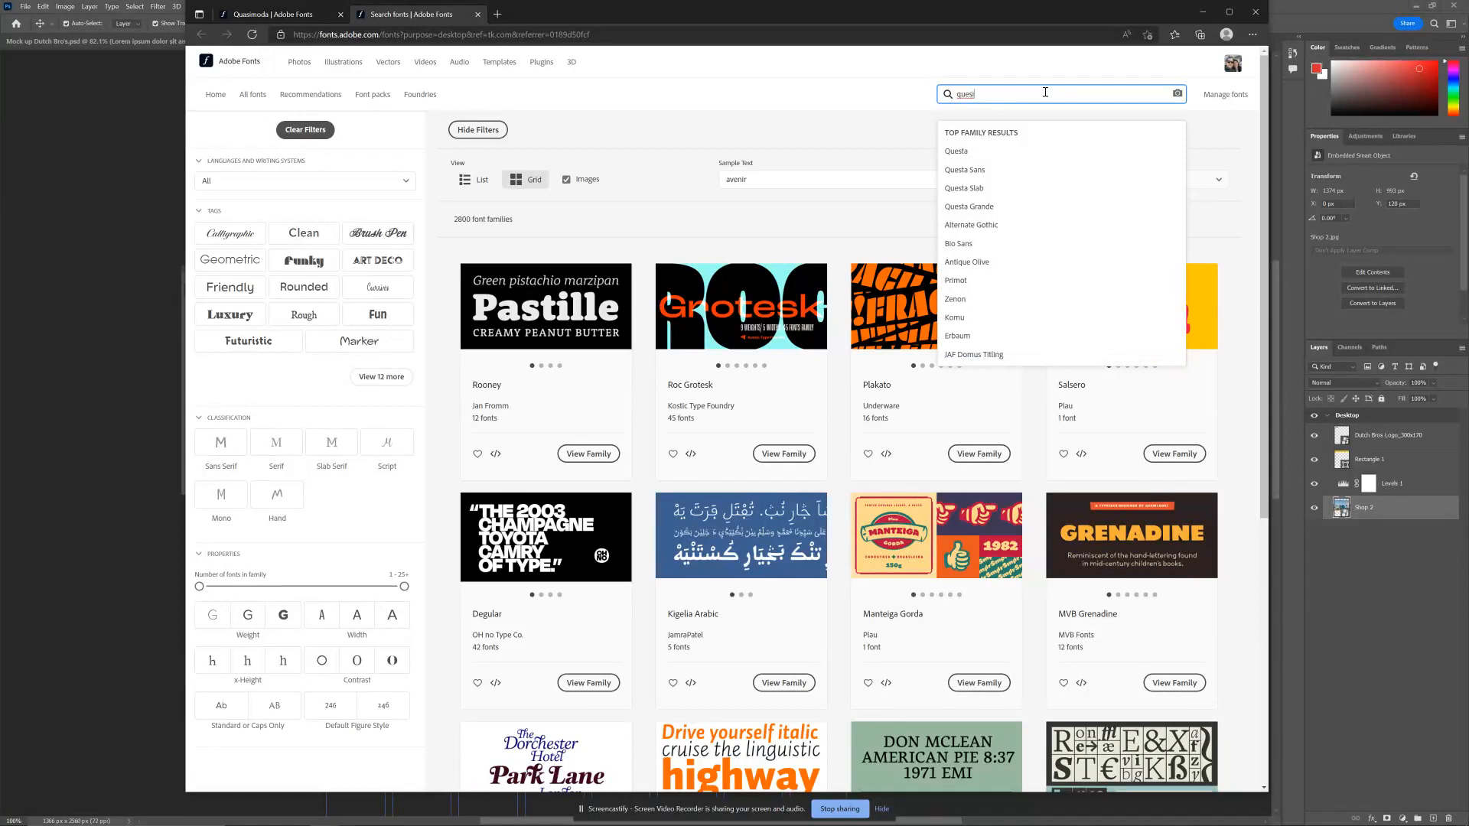
drag(787, 20, 752, 383)
key(ctrl+a)
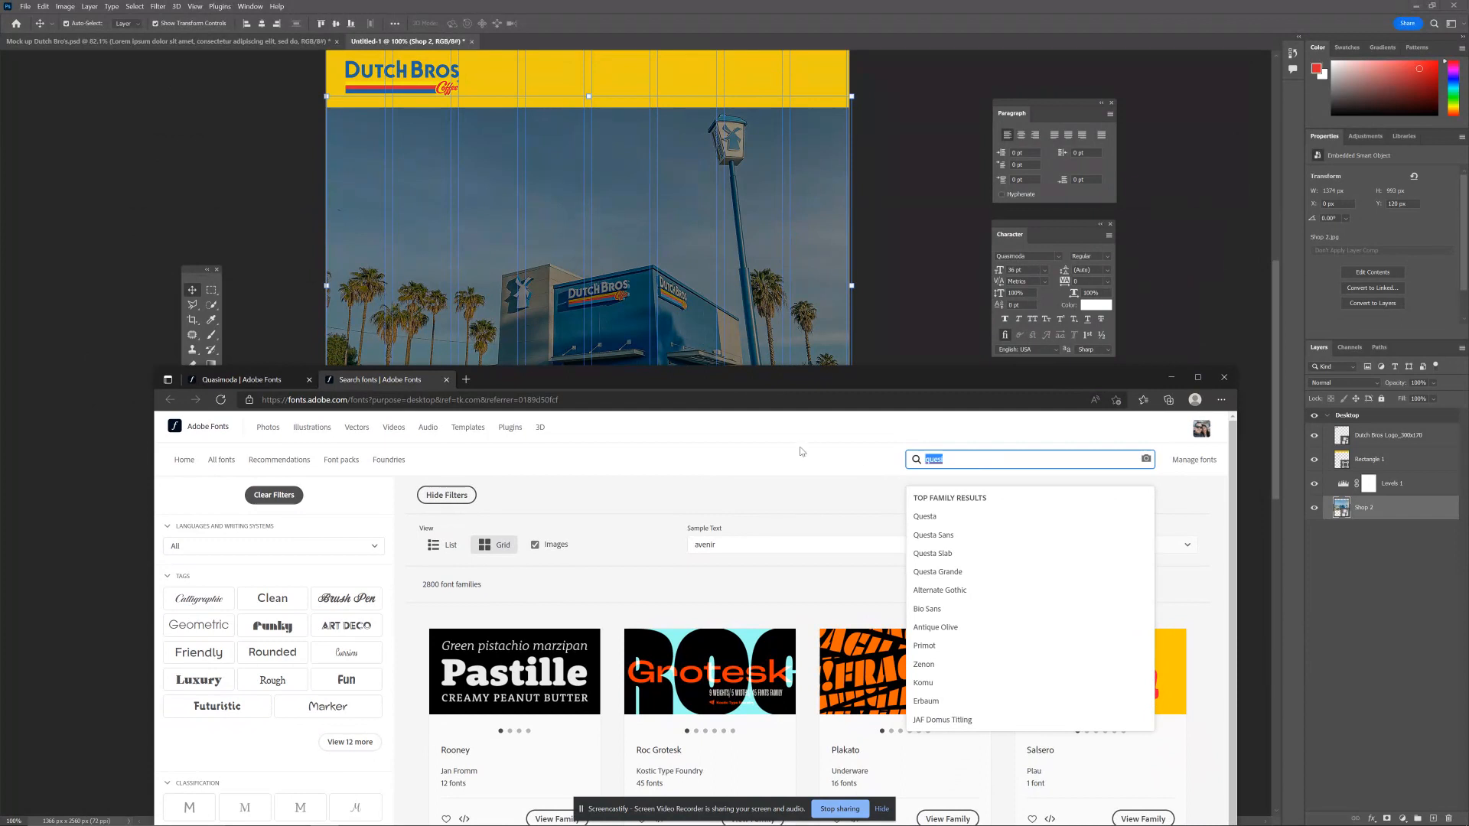
text(quasim)
key(Down)
key(Return)
drag(857, 392, 846, 136)
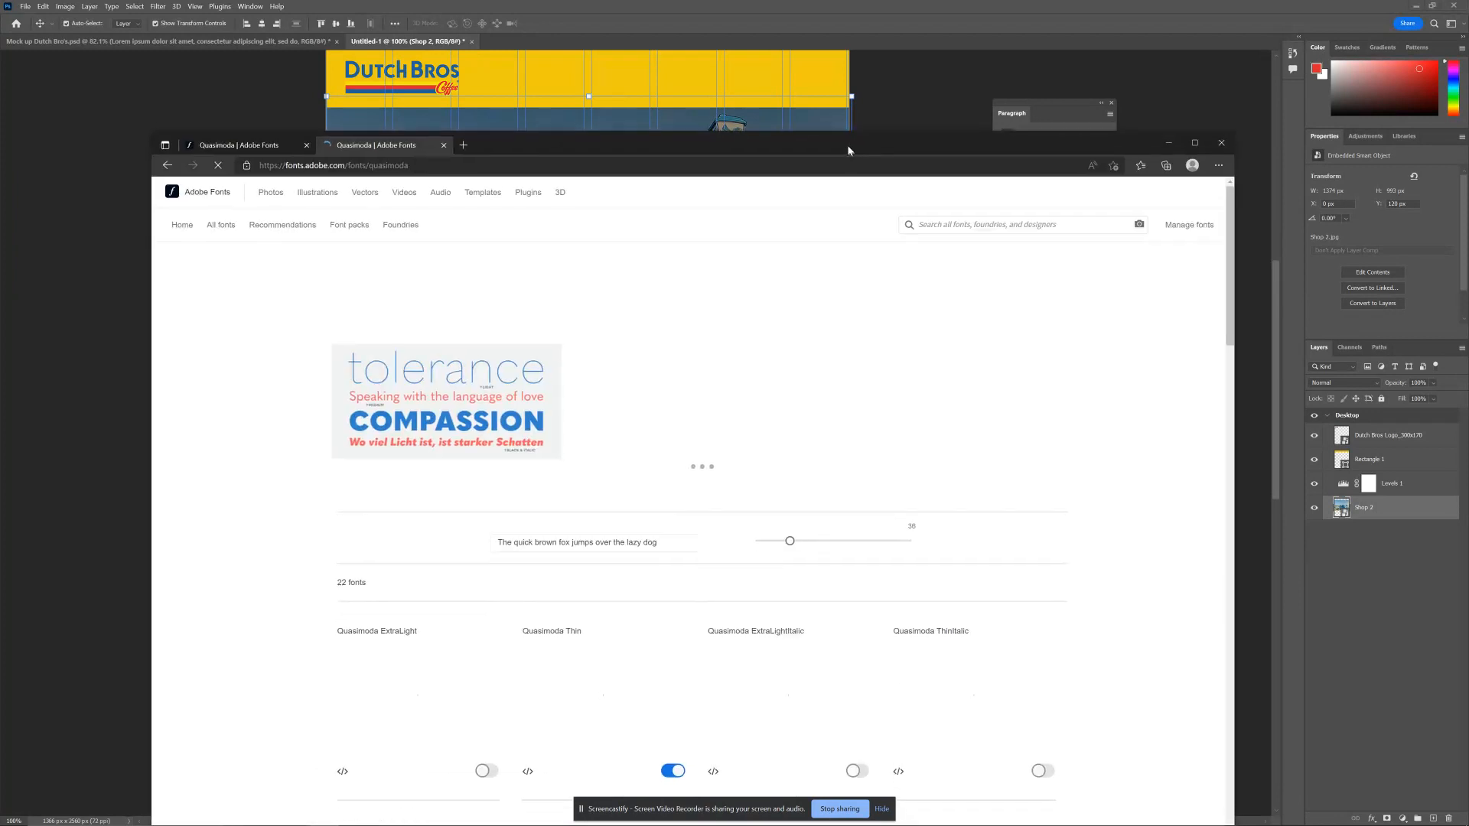
Activate the Quasimoda ExtraBold and Quasimoda Black fonts.
scroll(629, 705, down, 2)
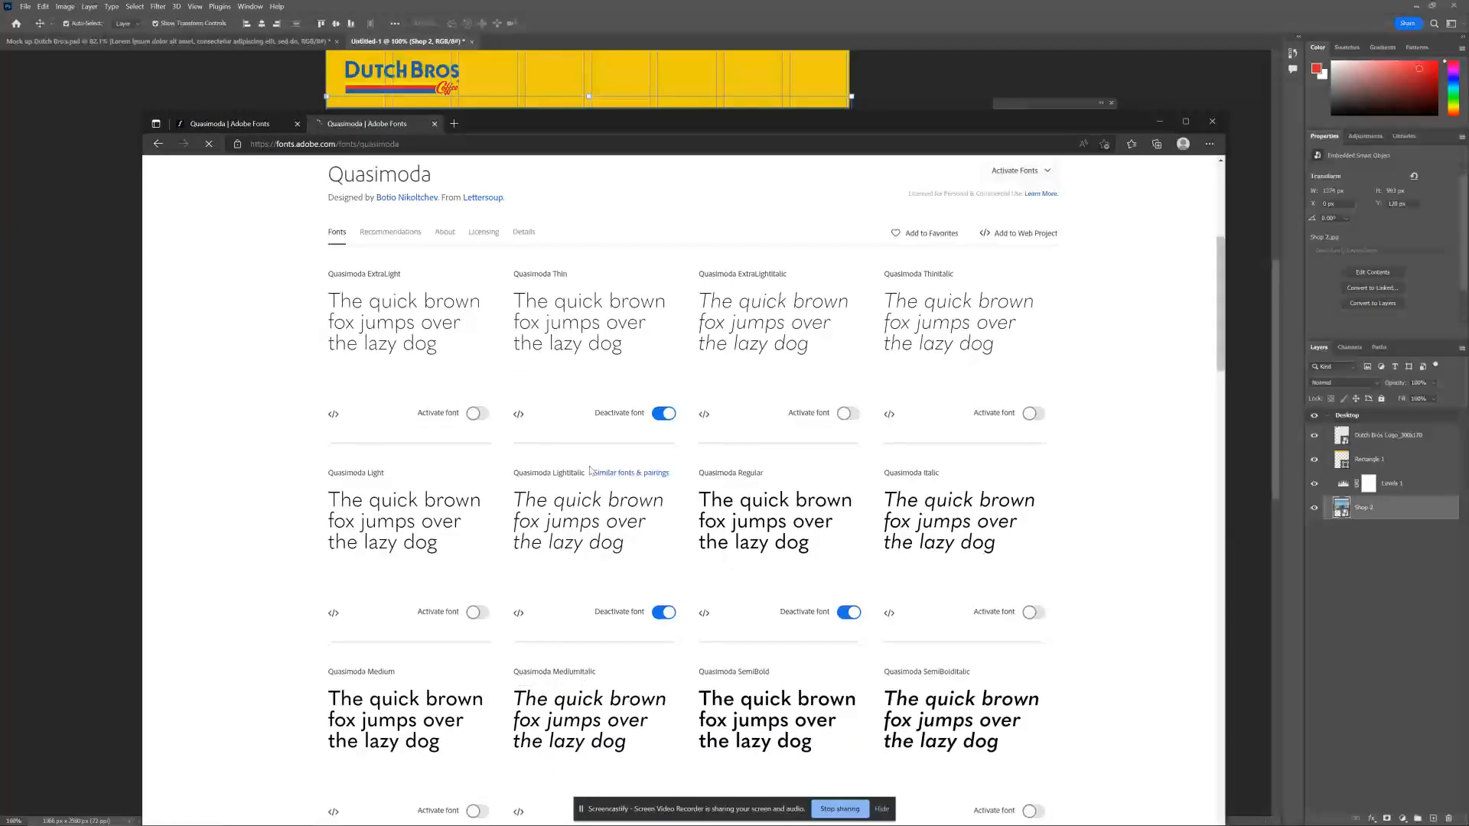
mouse_move(570, 484)
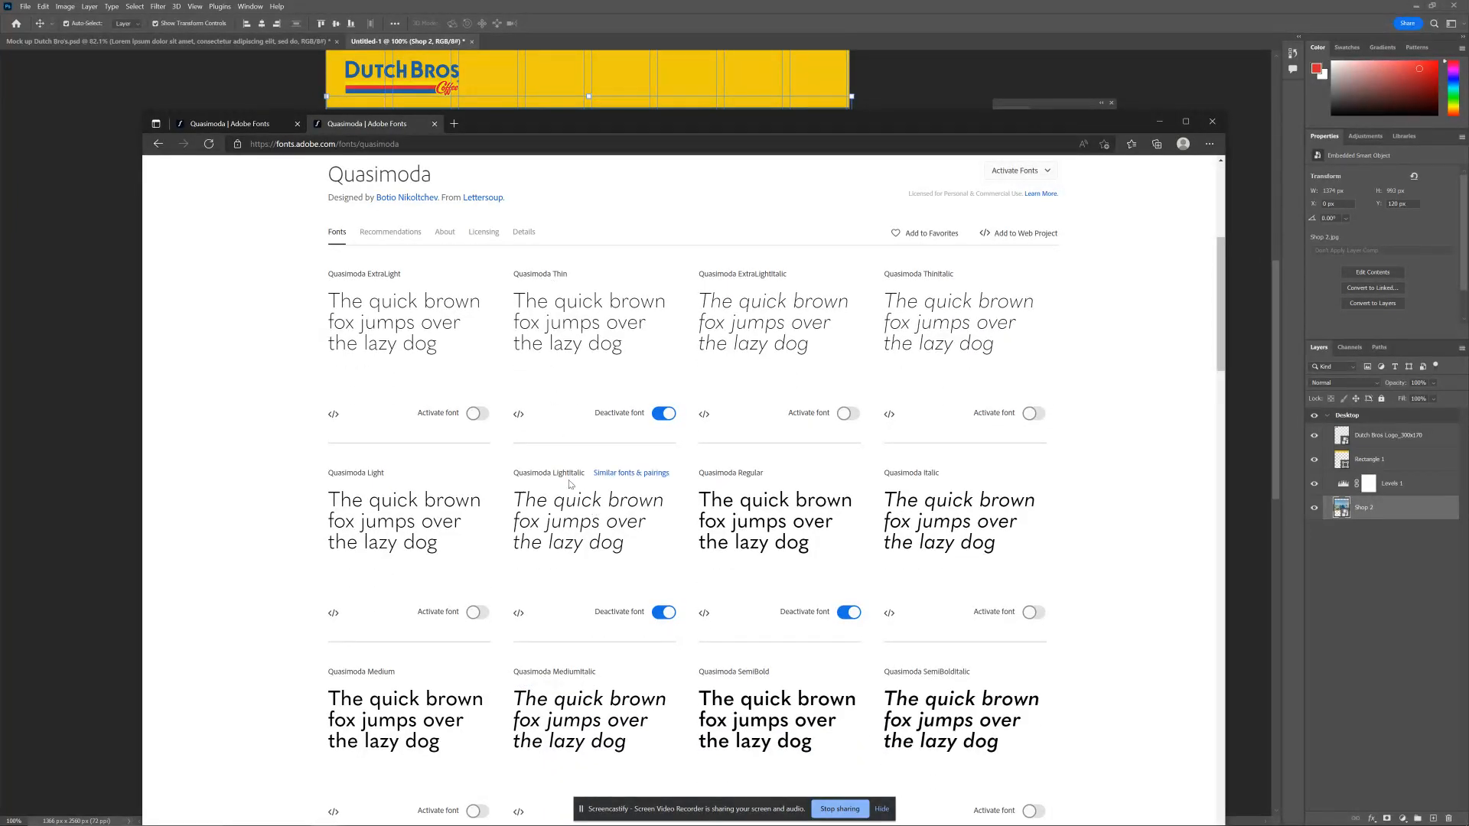
scroll(782, 577, down, 6)
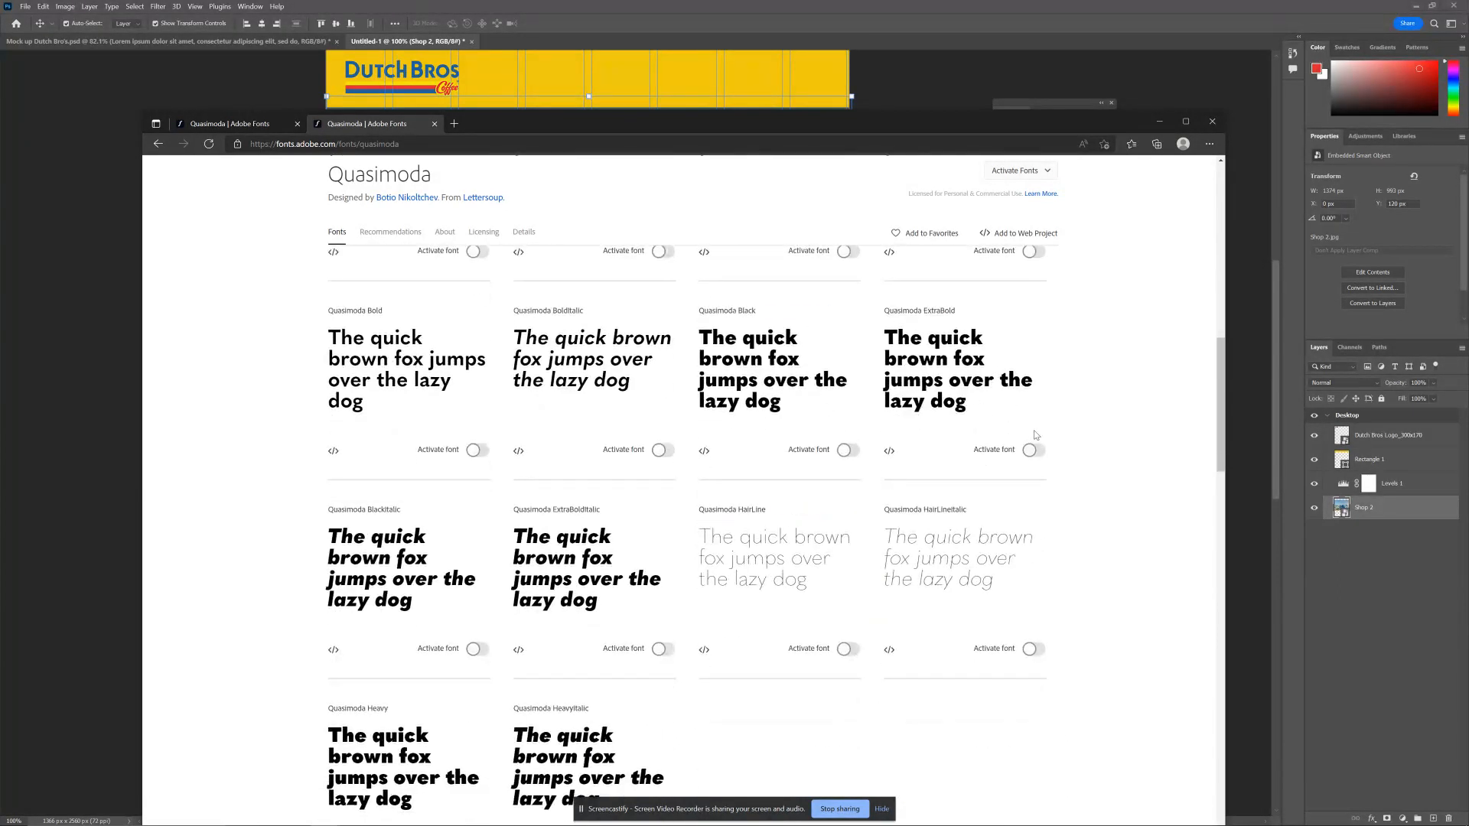
click(1032, 450)
click(847, 450)
scroll(784, 566, up, 9)
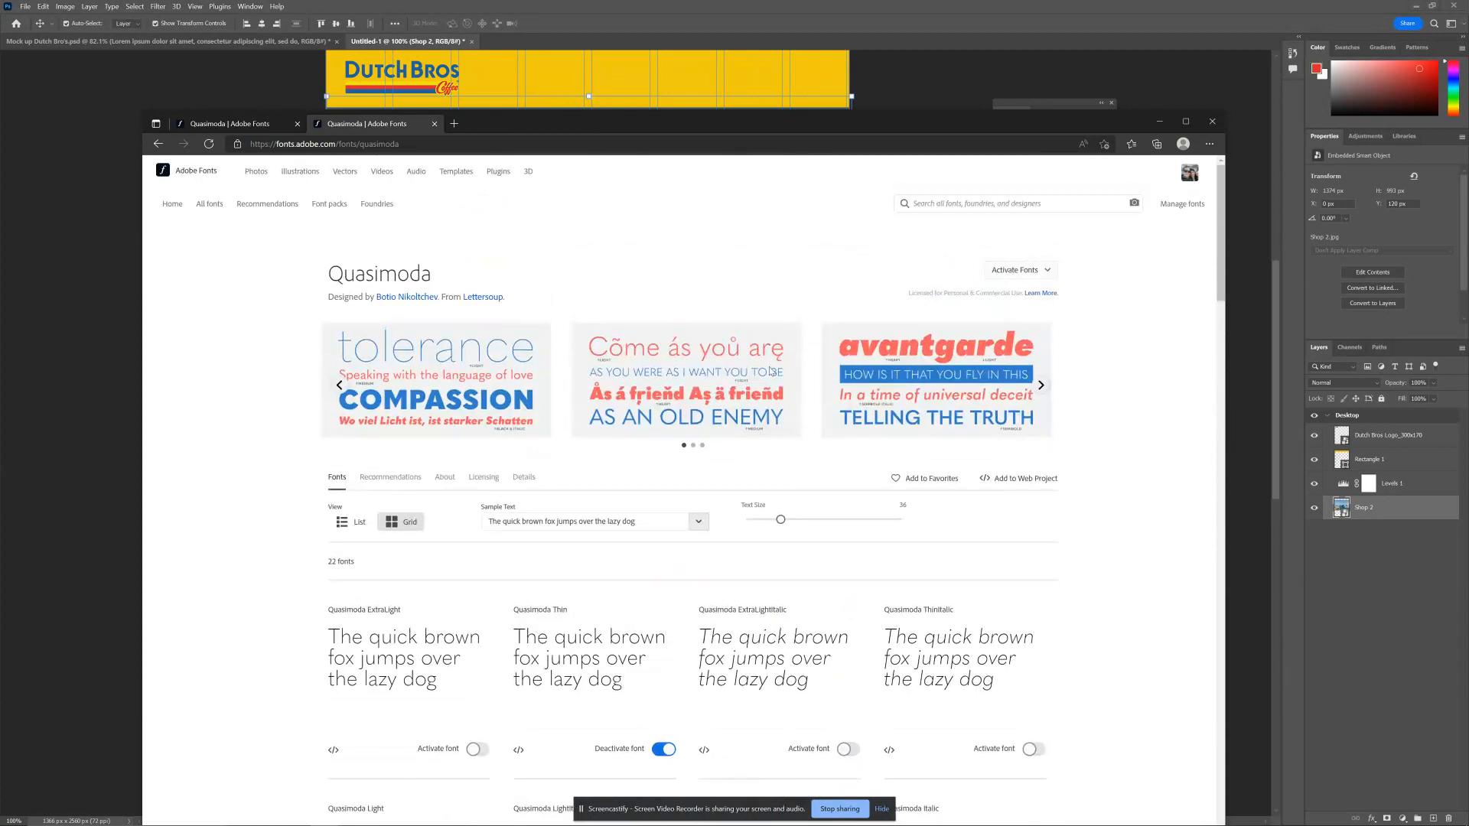
Switch back to the Mock up Dutch Bro's document and check the fonts of the navigation text, hero paragraph and Drinks heading.
drag(853, 124, 828, 412)
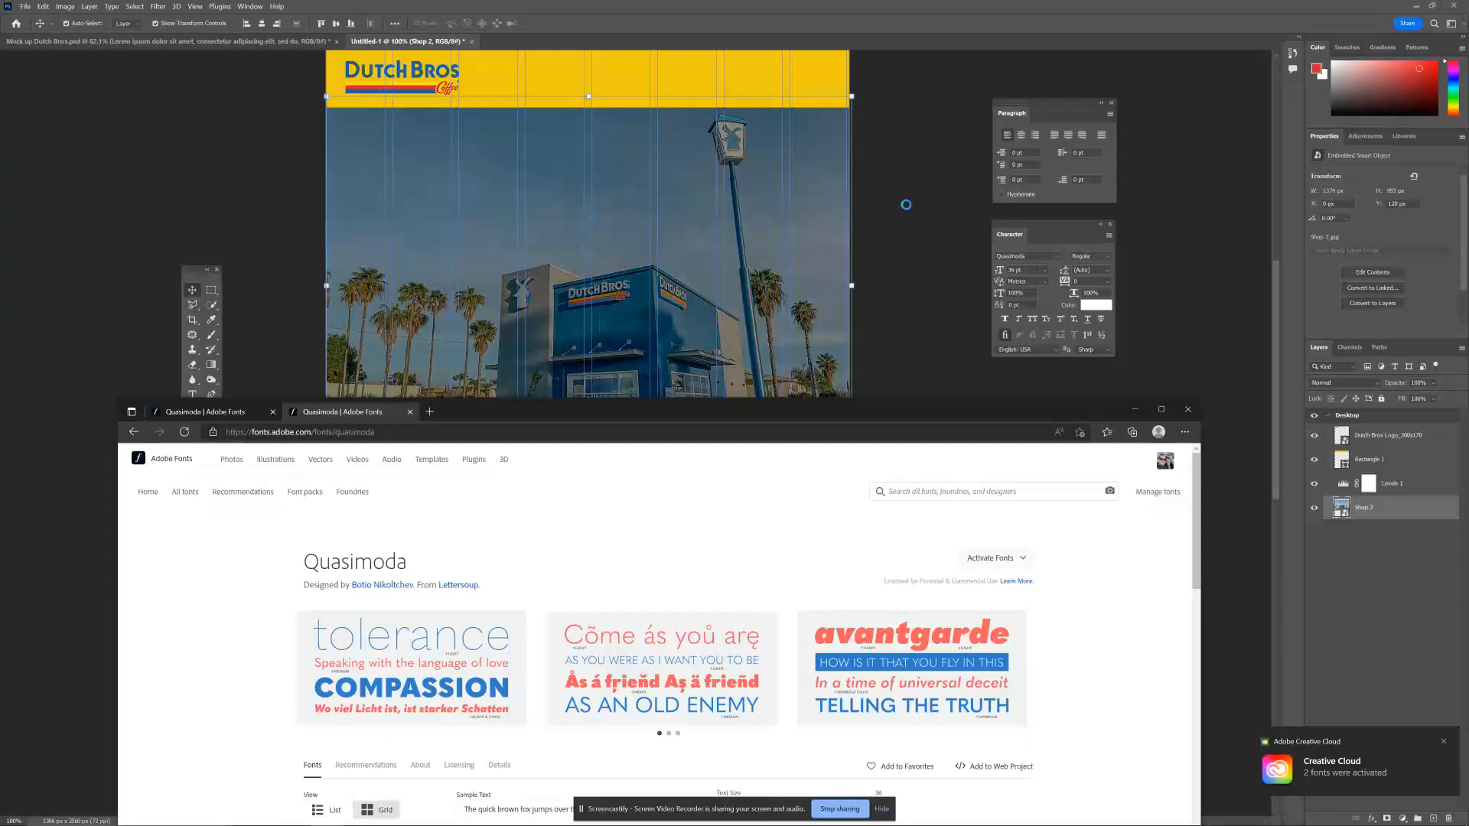
click(162, 43)
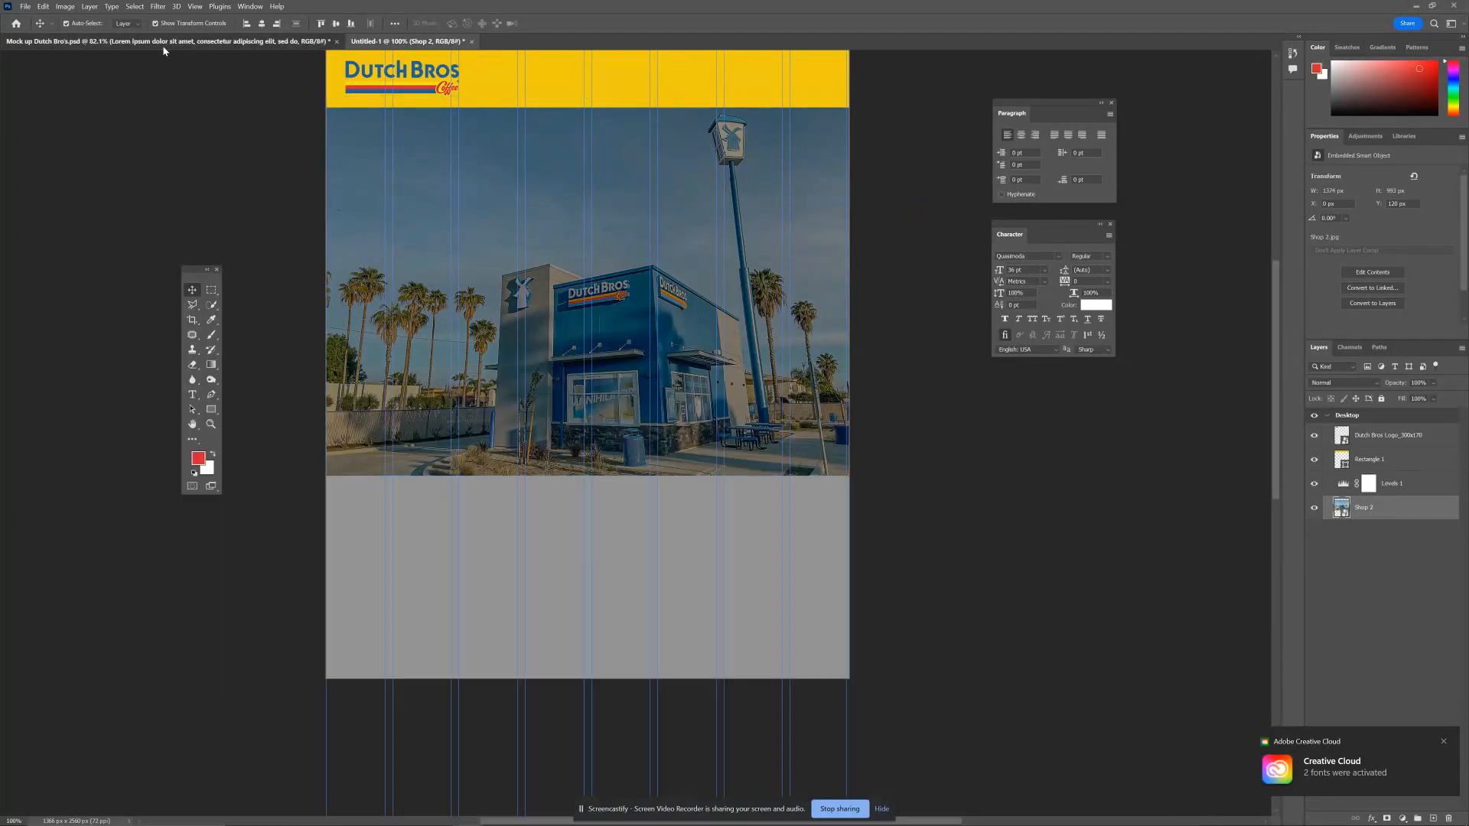
click(162, 43)
click(579, 219)
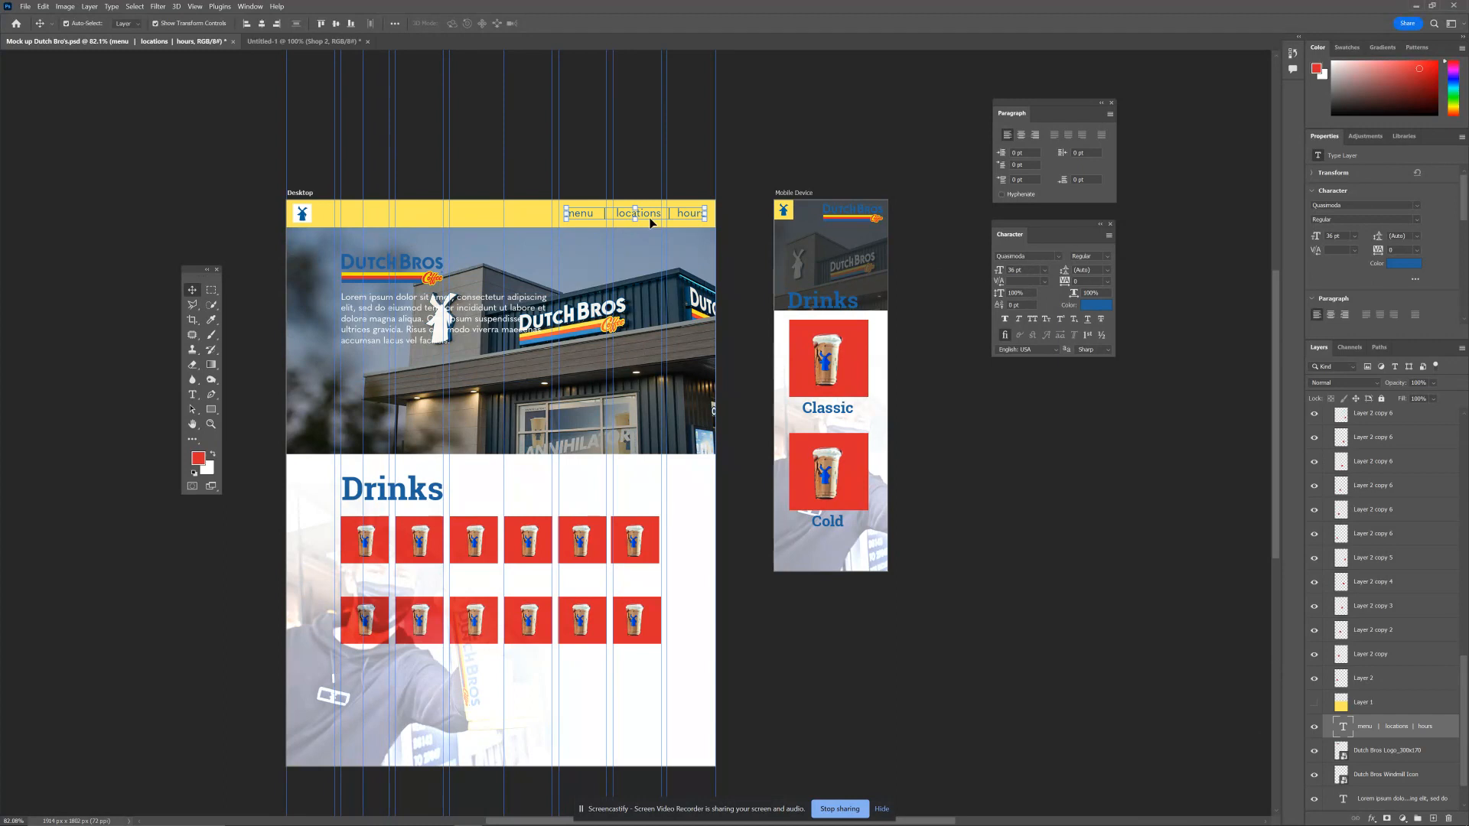
click(472, 320)
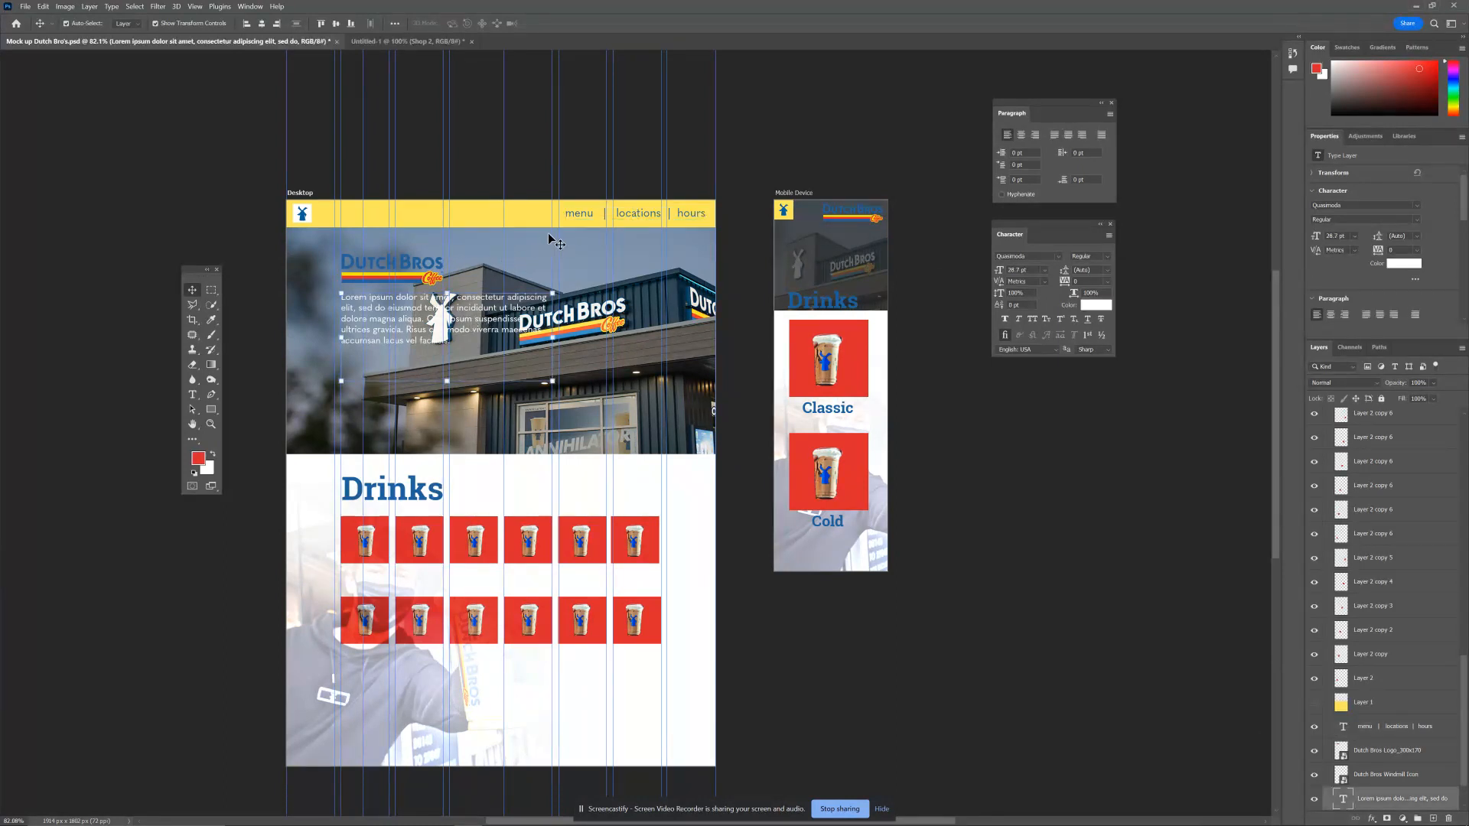
click(586, 219)
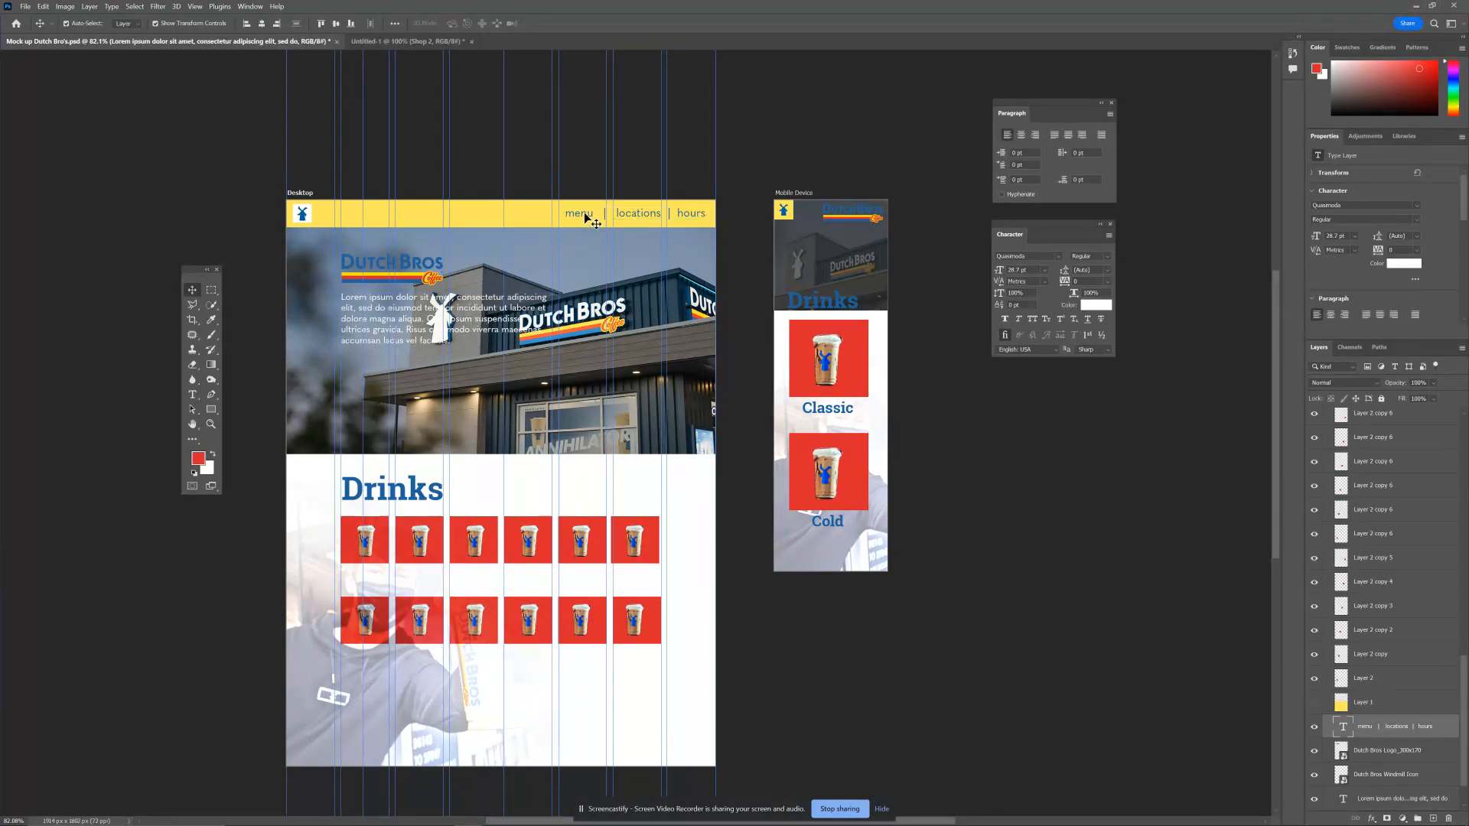
click(405, 495)
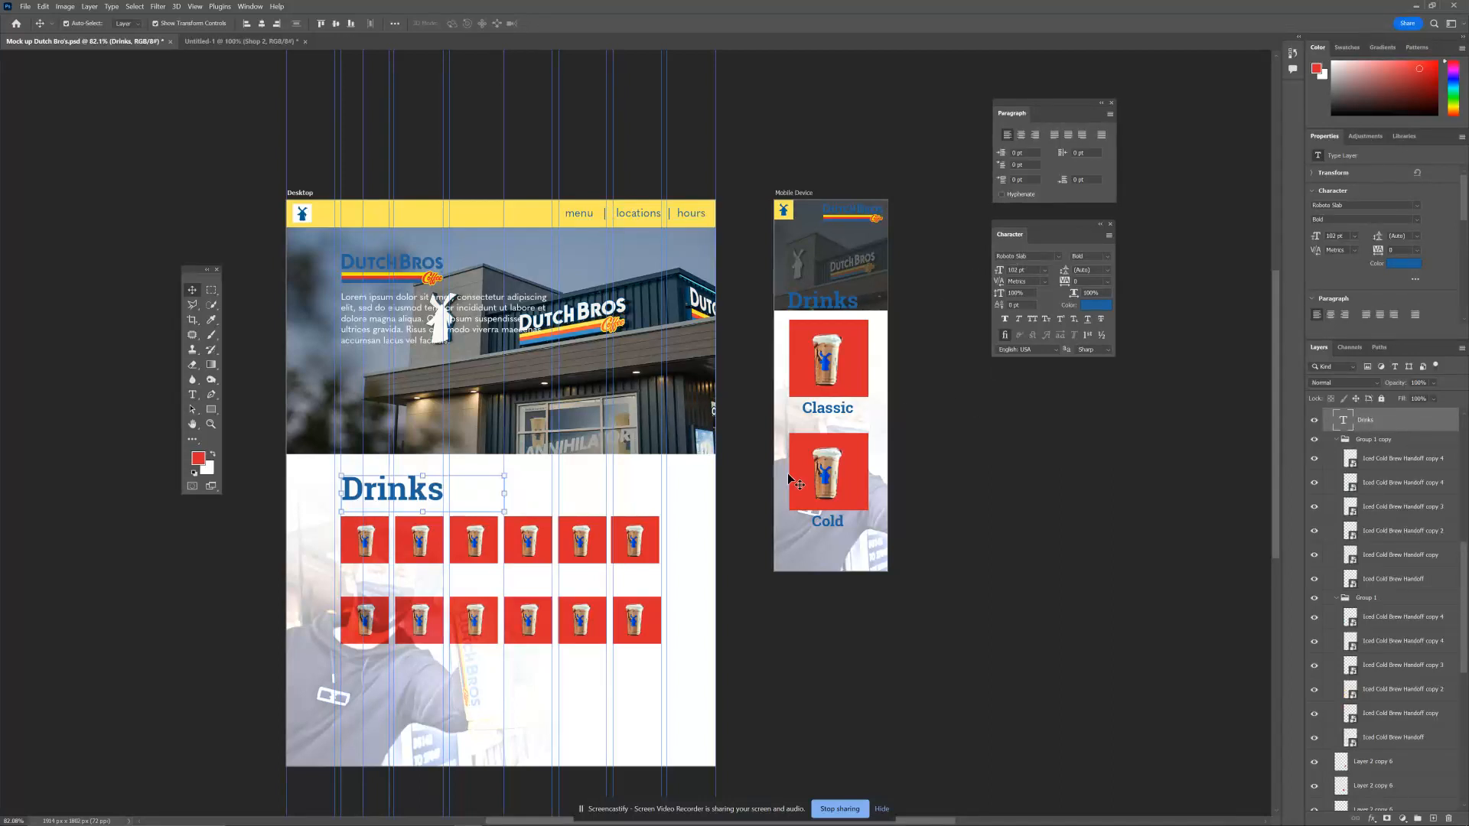
Set the header's "menu | locations | hours" text to Roboto Light and adjust its fit in the yellow bar.
click(585, 219)
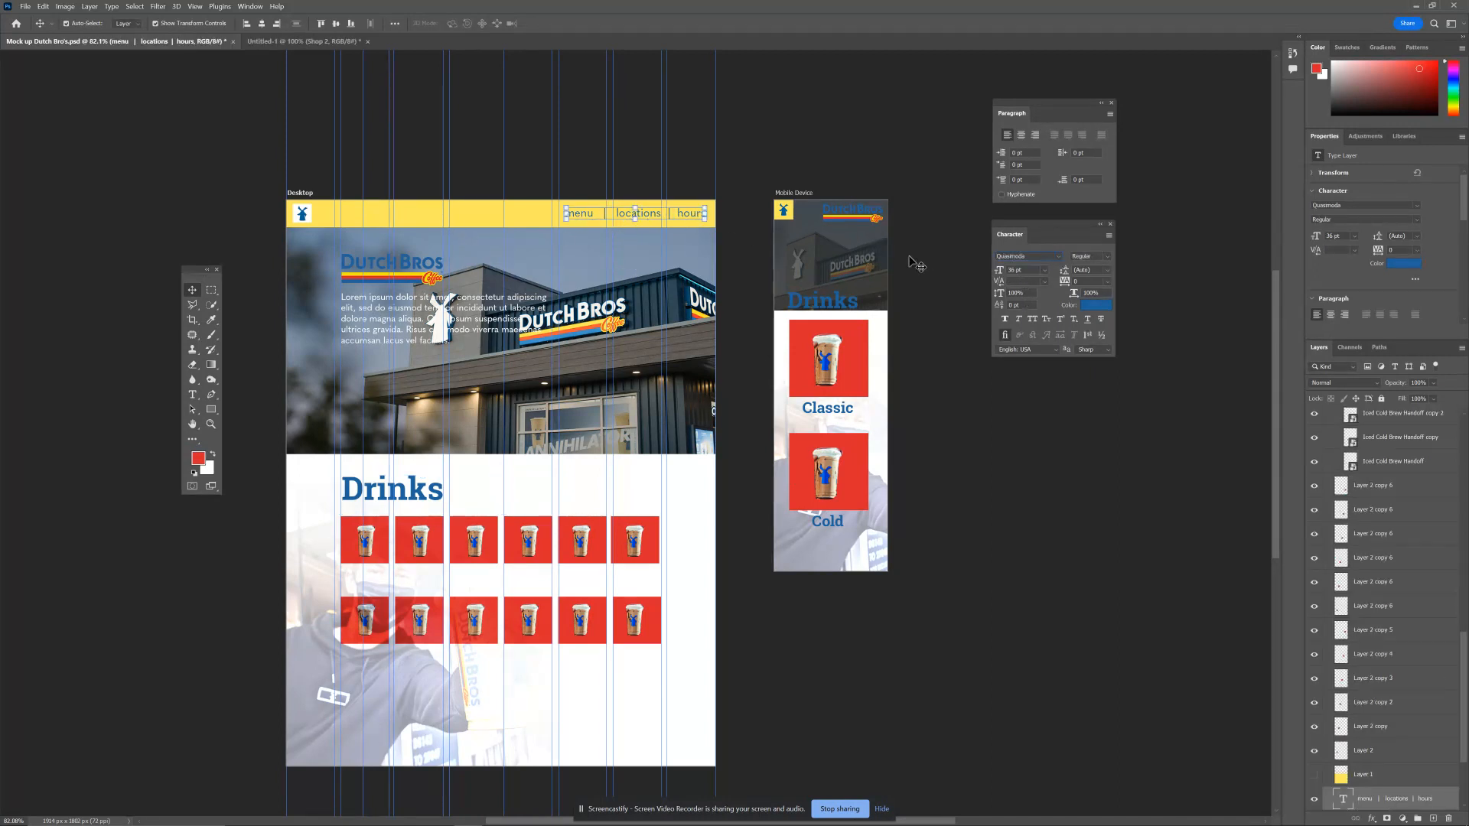
text(Roboto)
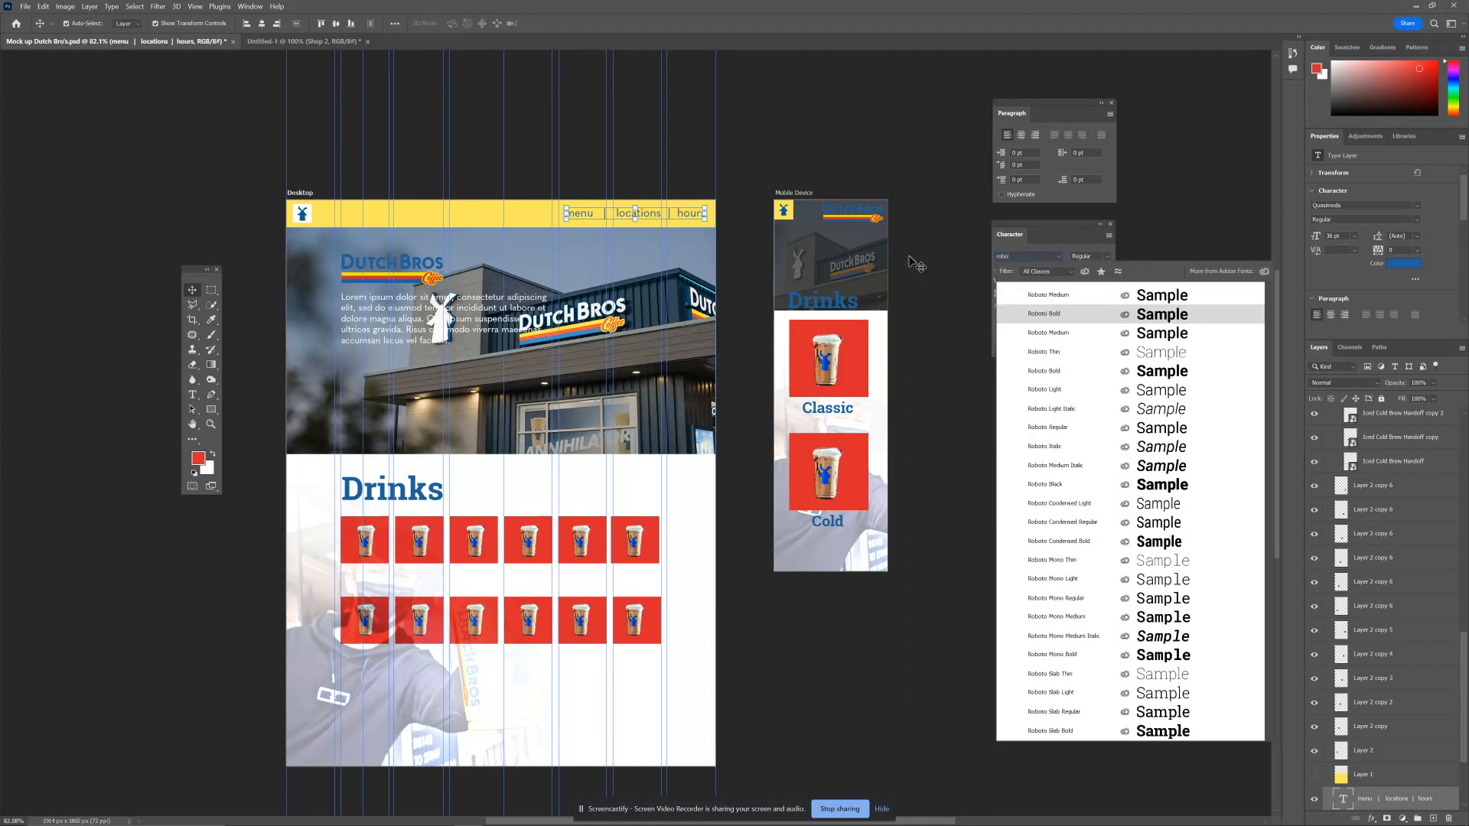
click(1148, 392)
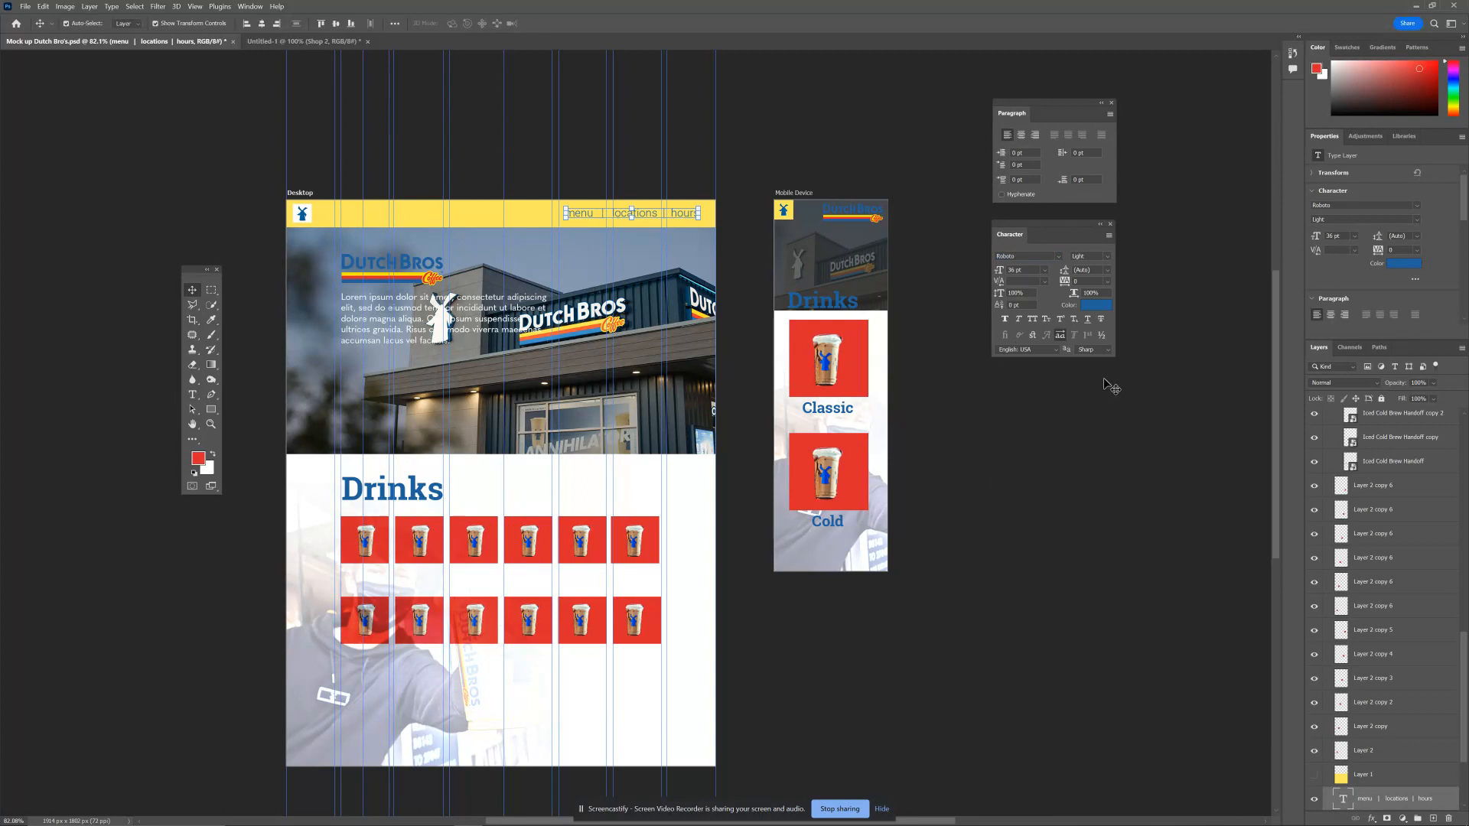
click(273, 270)
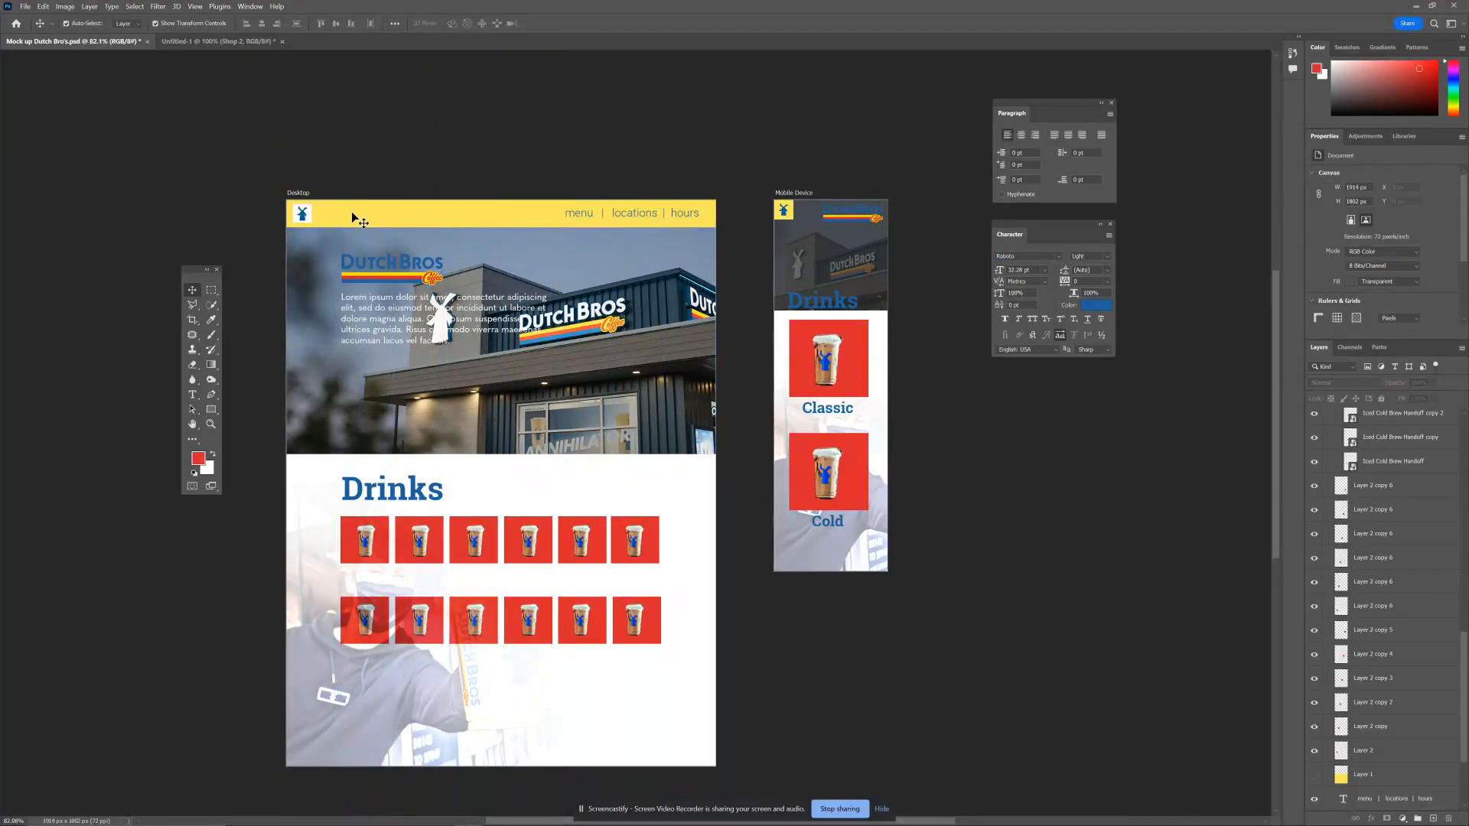
click(685, 221)
drag(700, 220, 646, 215)
key(Return)
In Untitled-1, draw a 16 pt Roboto Light paragraph box across four guide columns over the photo's sky and fill it with Lorem Ipsum.
click(321, 41)
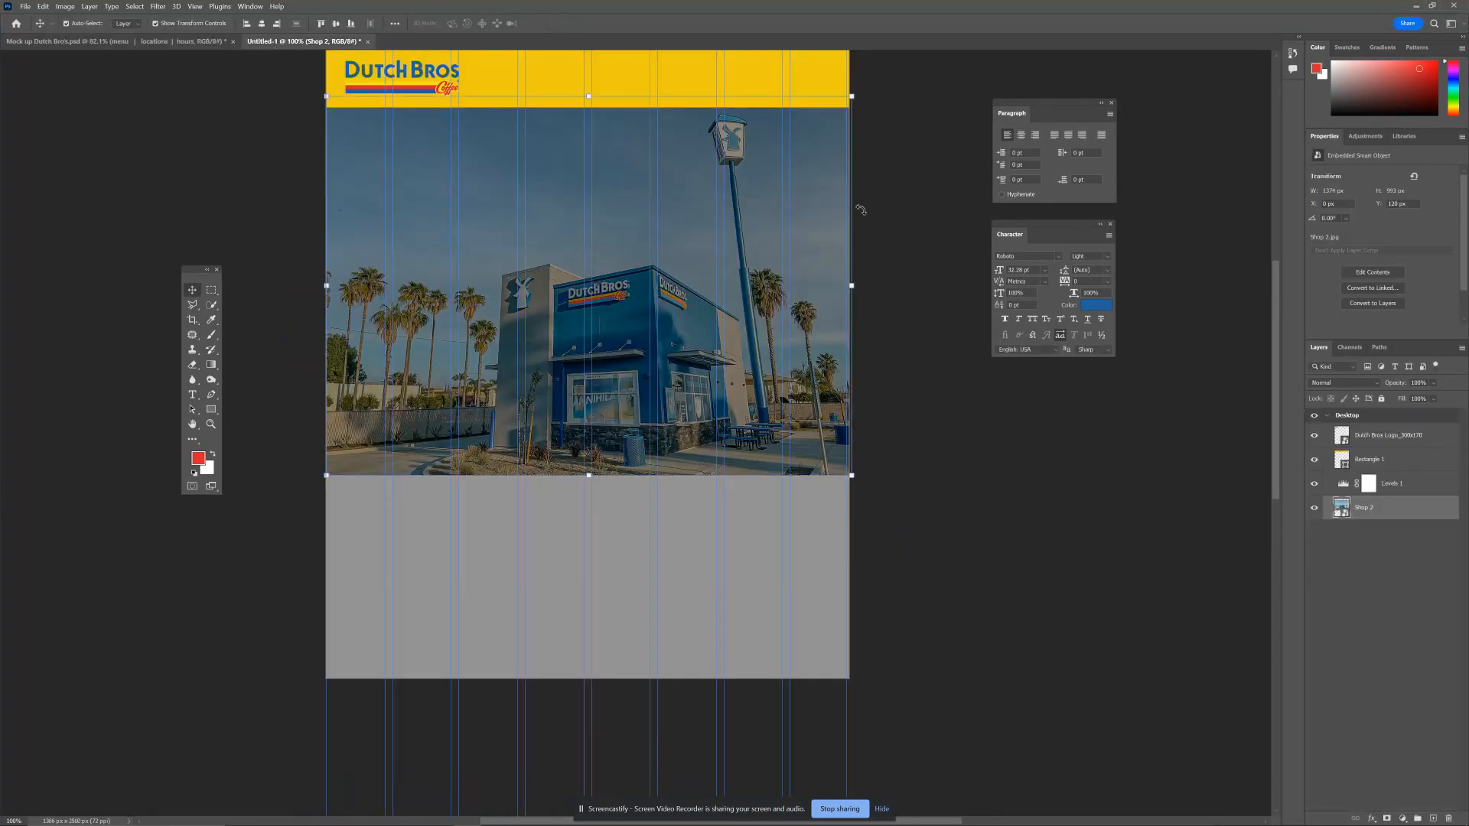
drag(736, 355, 795, 444)
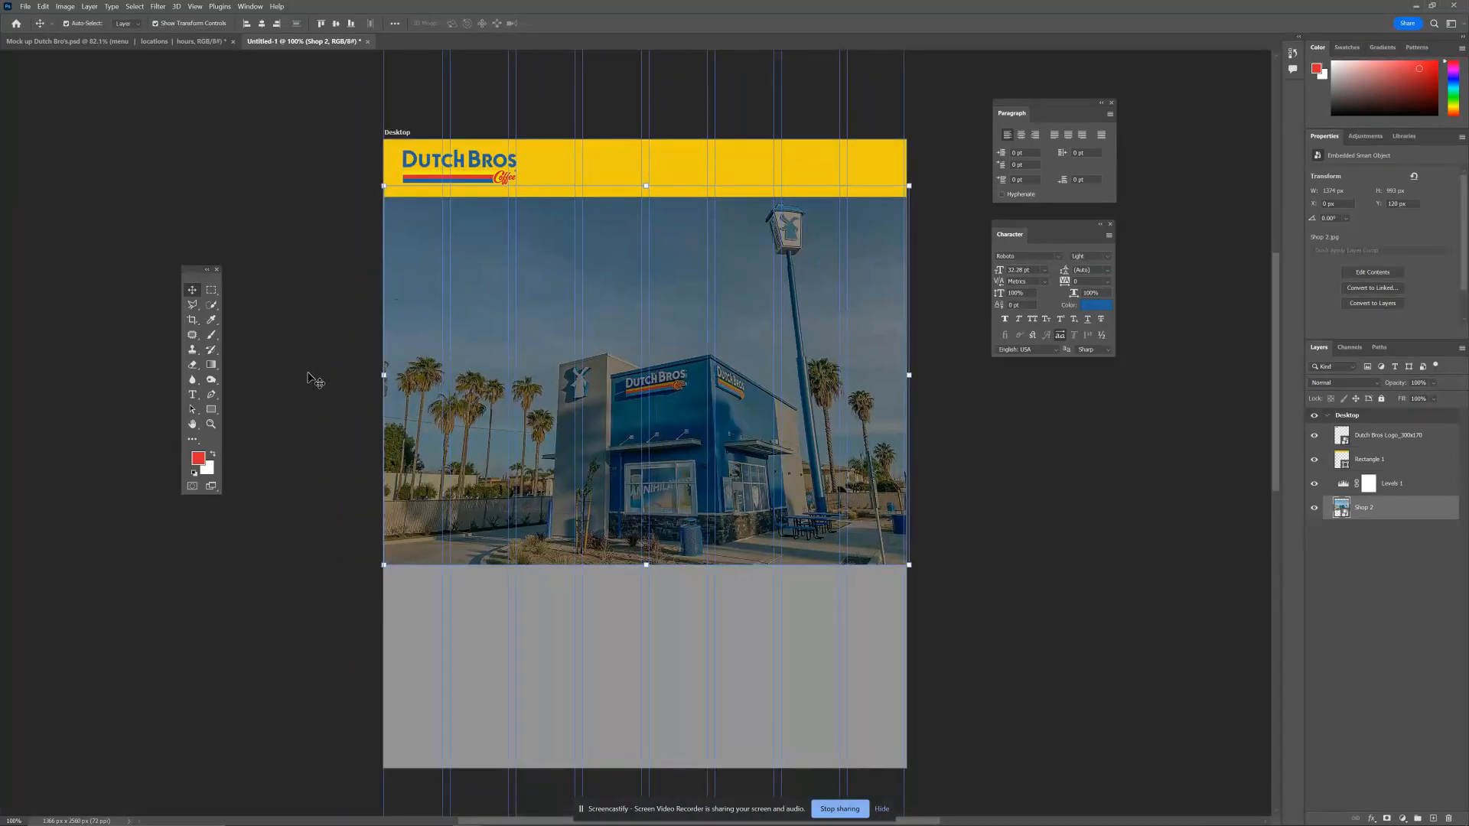
key(t)
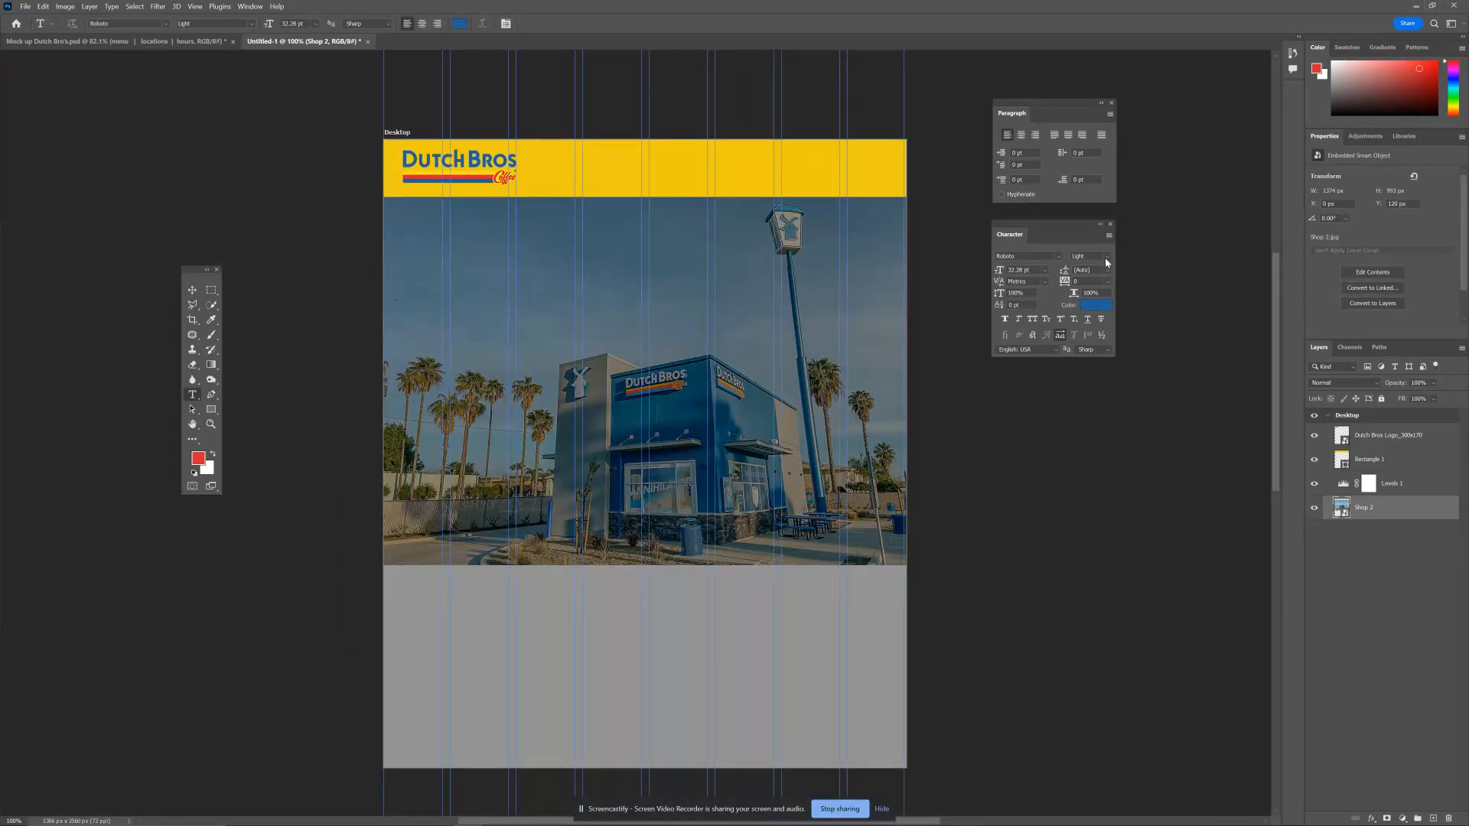
click(1045, 270)
click(1021, 348)
drag(451, 287, 715, 421)
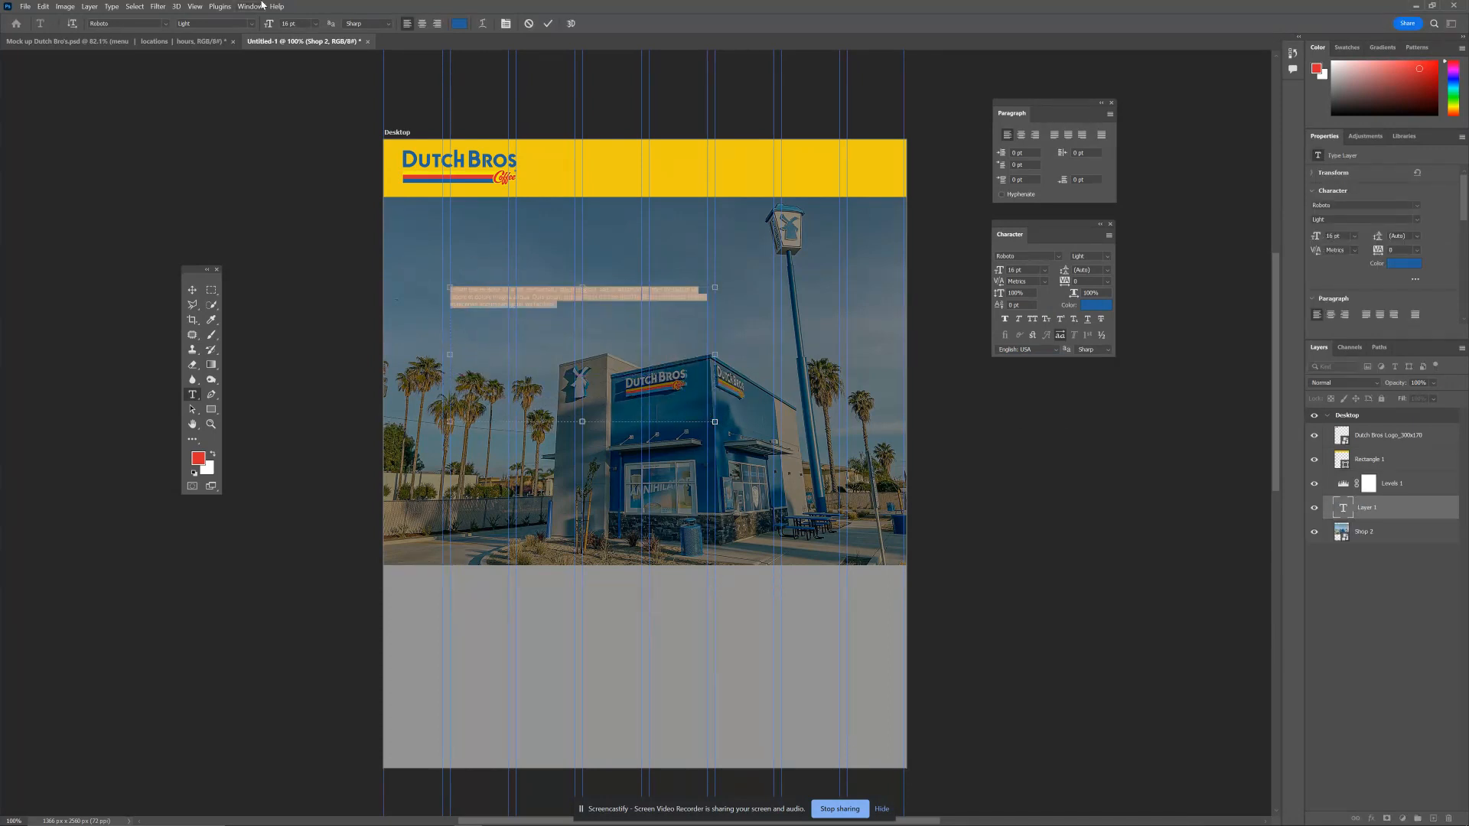
click(111, 6)
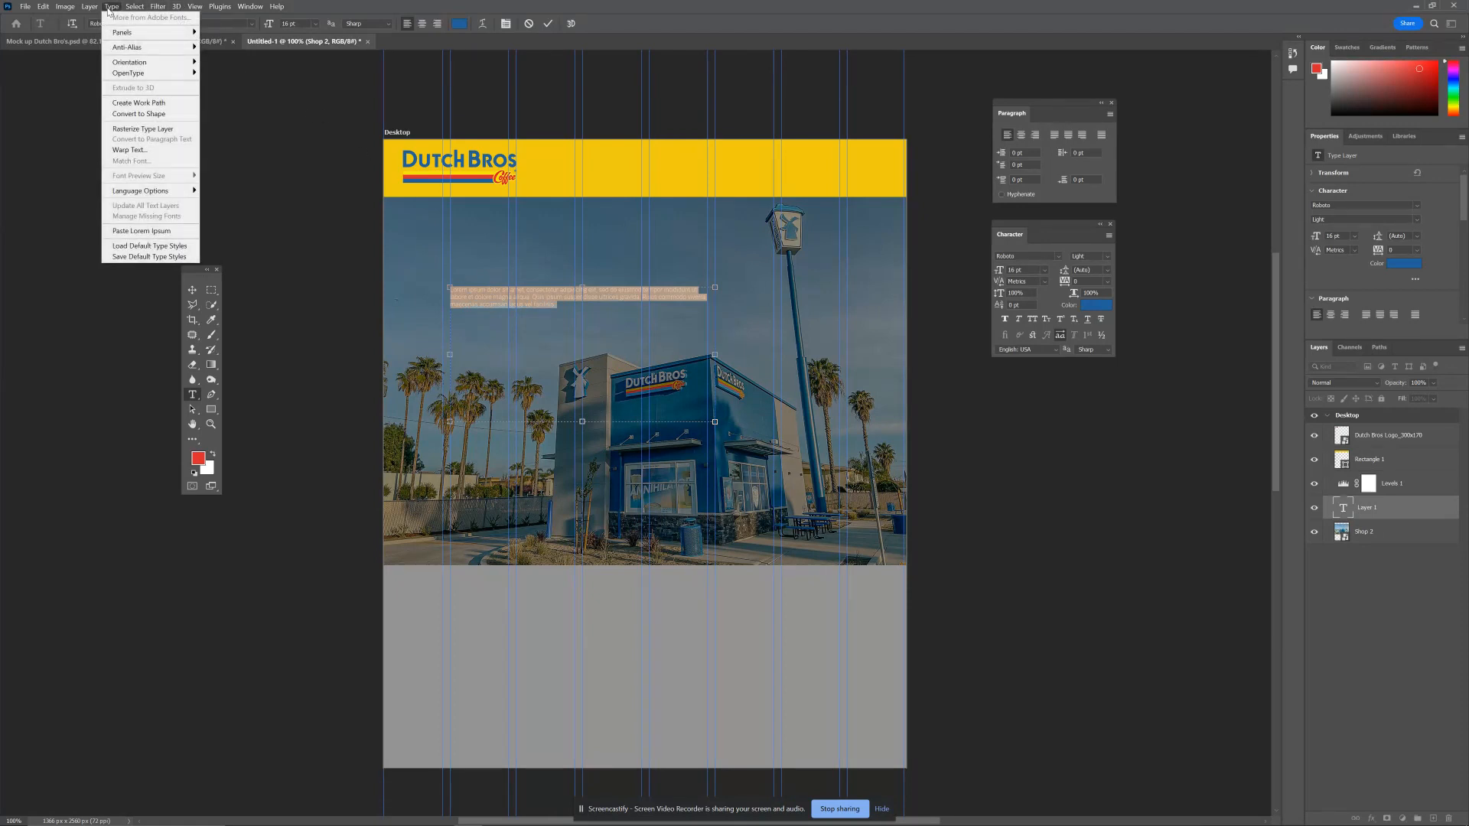
click(145, 231)
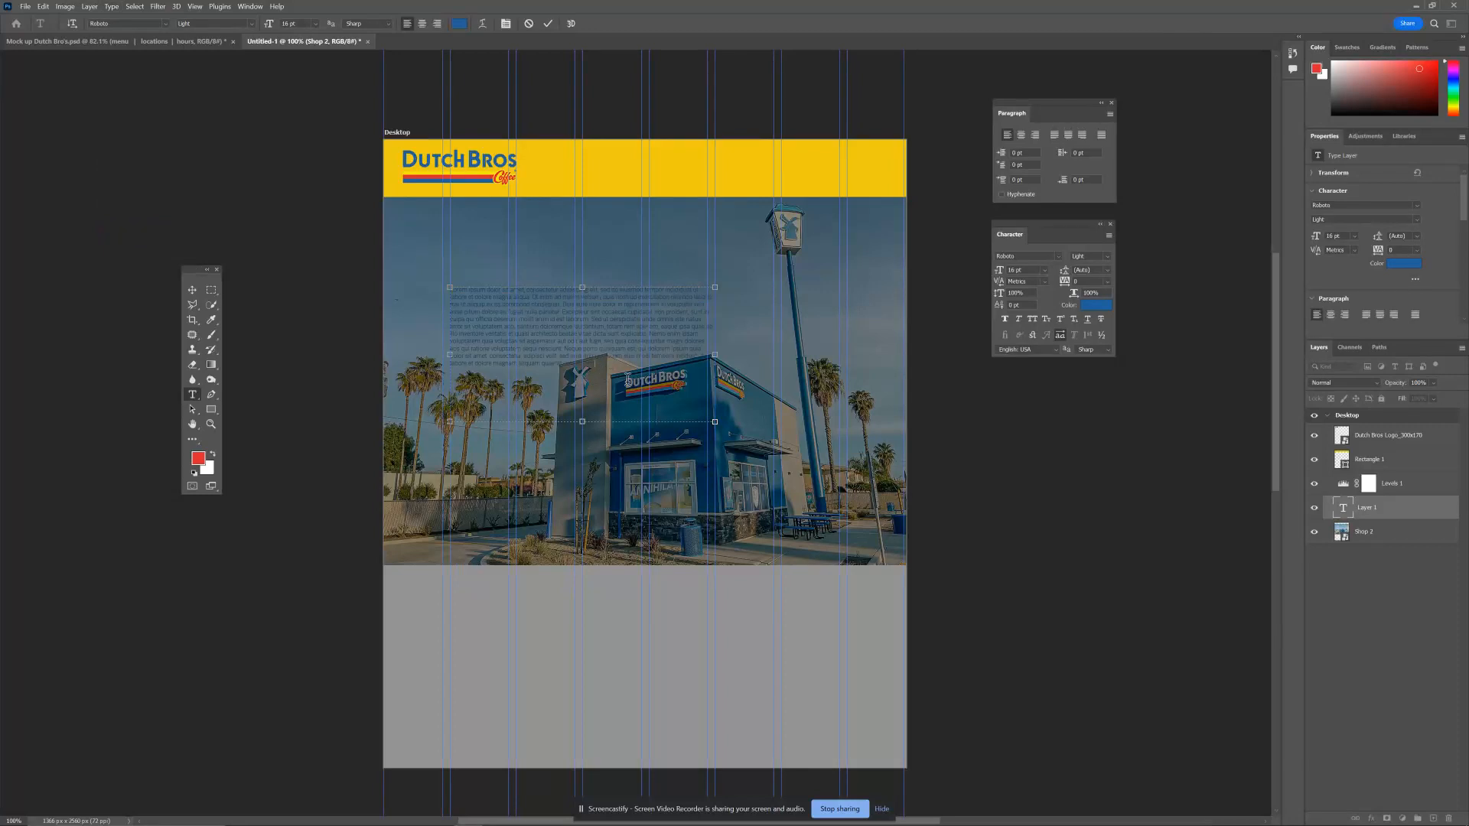
Recolour the Lorem Ipsum paragraph white and set its font size to 24 pt.
drag(586, 363, 422, 265)
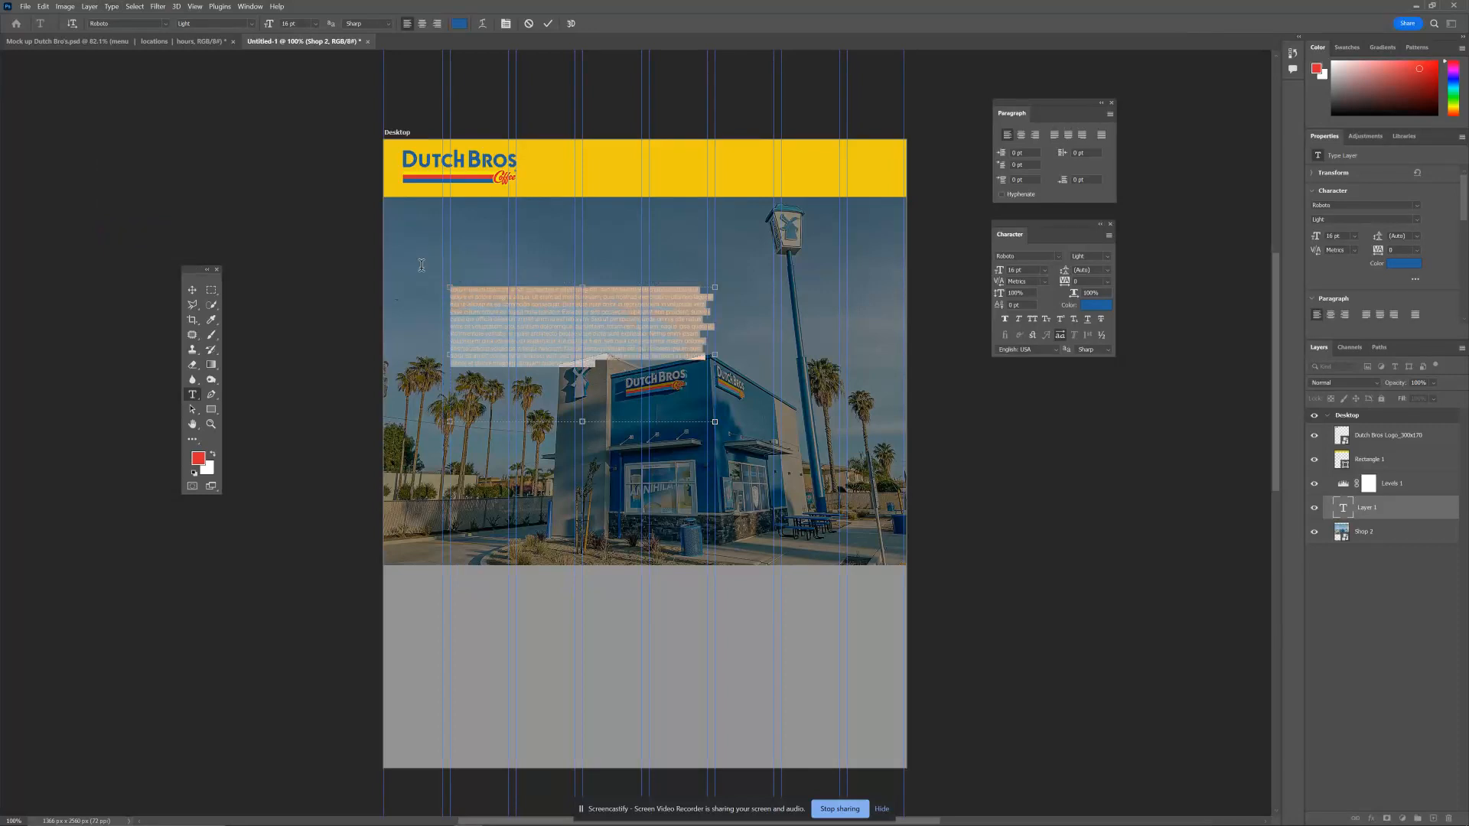
click(1102, 309)
drag(821, 228, 786, 214)
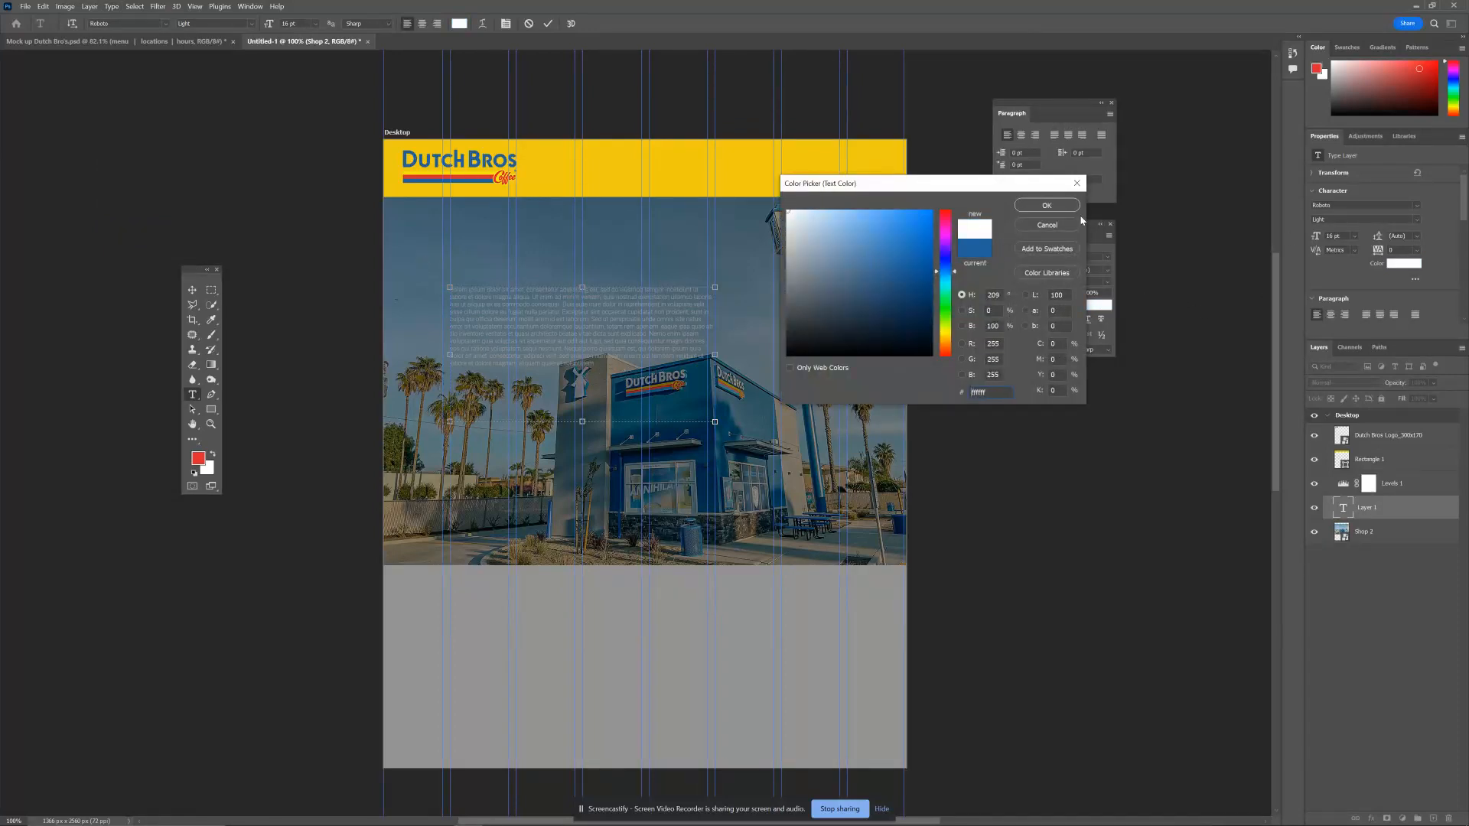
click(1036, 209)
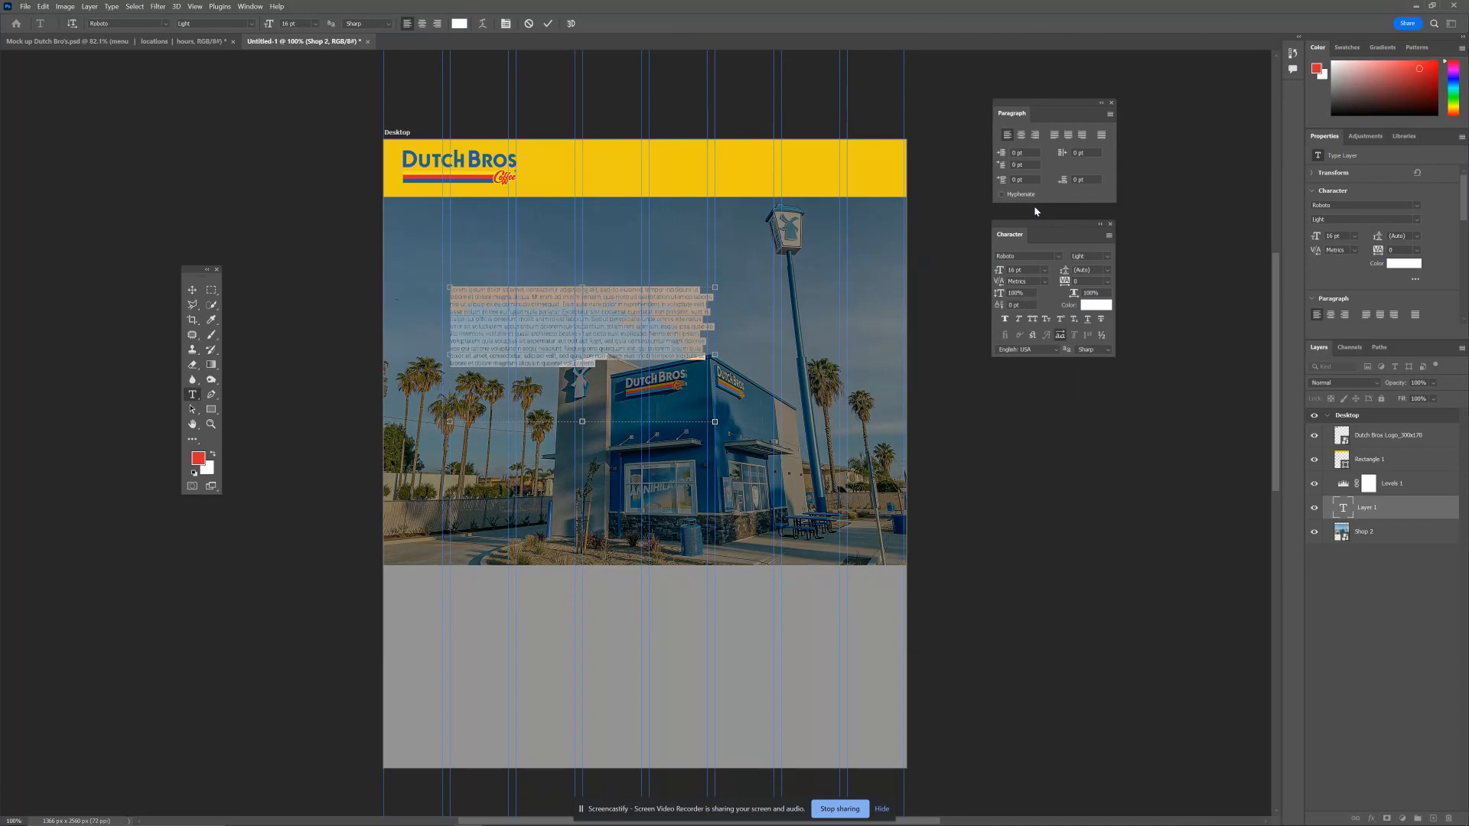
click(1045, 270)
click(1024, 370)
key(ctrl+Return)
key(v)
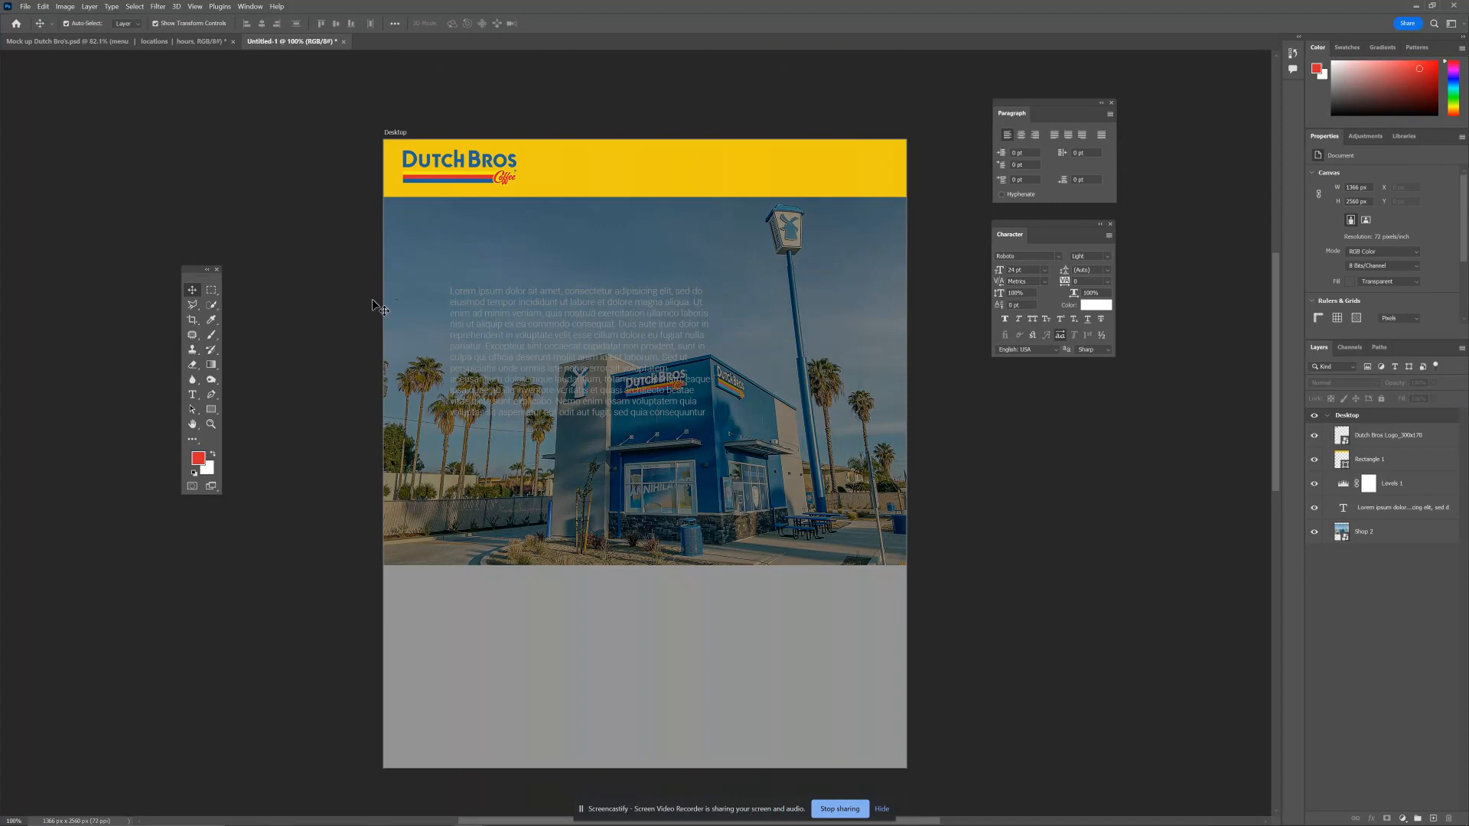
Bring the Lorem Ipsum text layer to the top of the Desktop artboard's stack and set its font to Quasimoda Regular.
drag(1395, 508, 1395, 427)
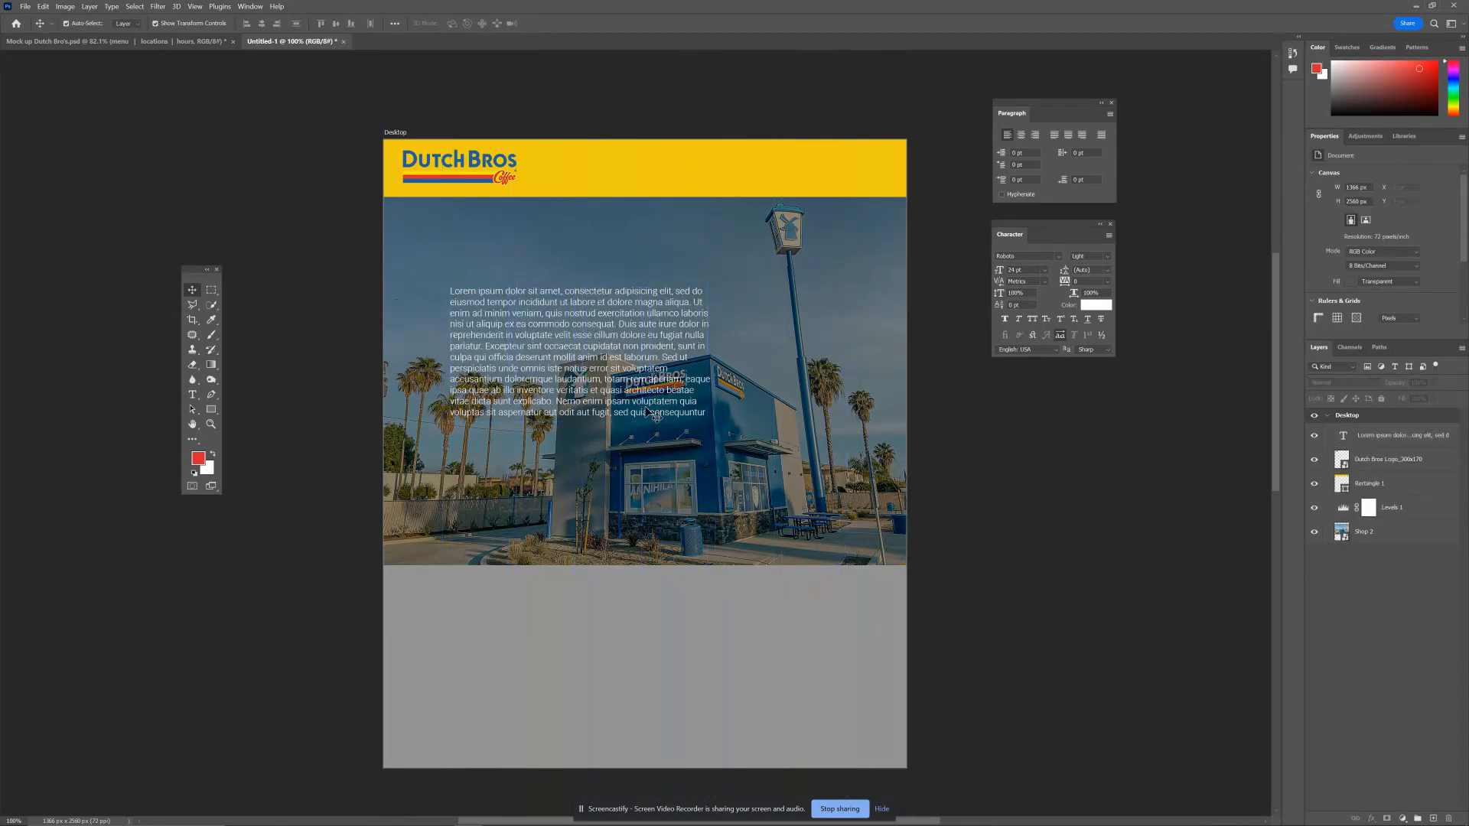
click(1025, 264)
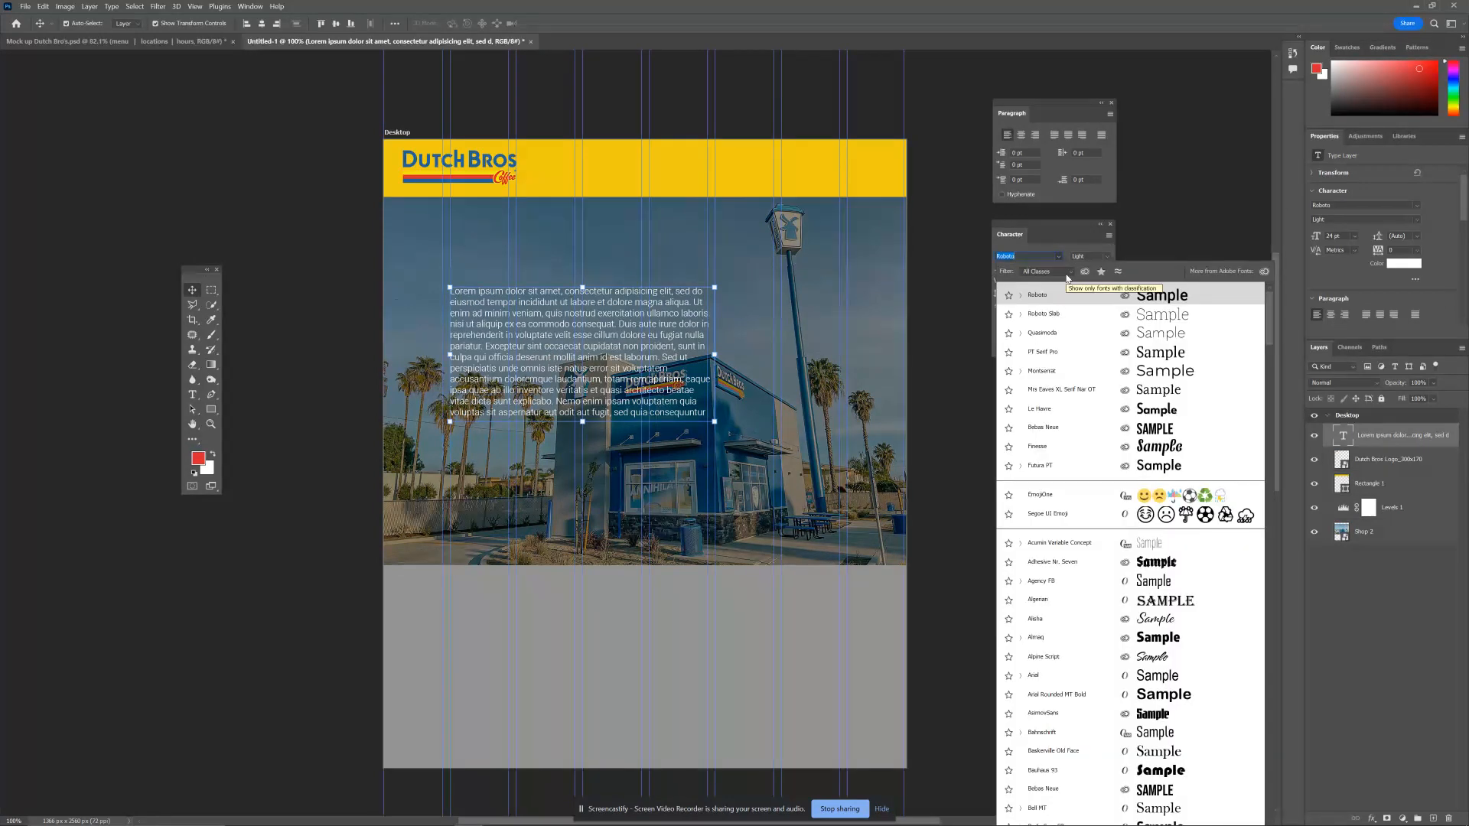
text(qua)
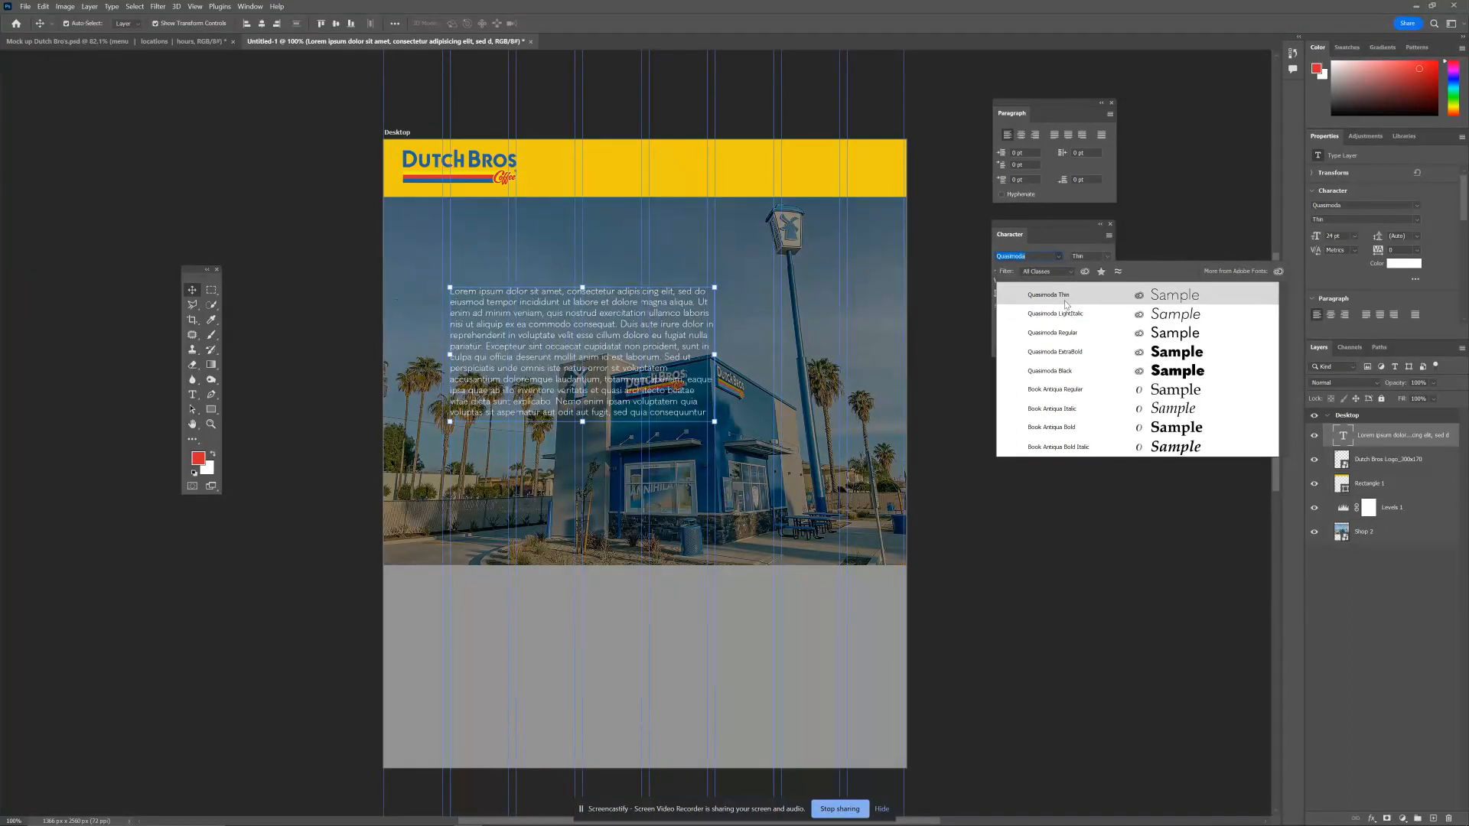
click(1062, 335)
click(973, 517)
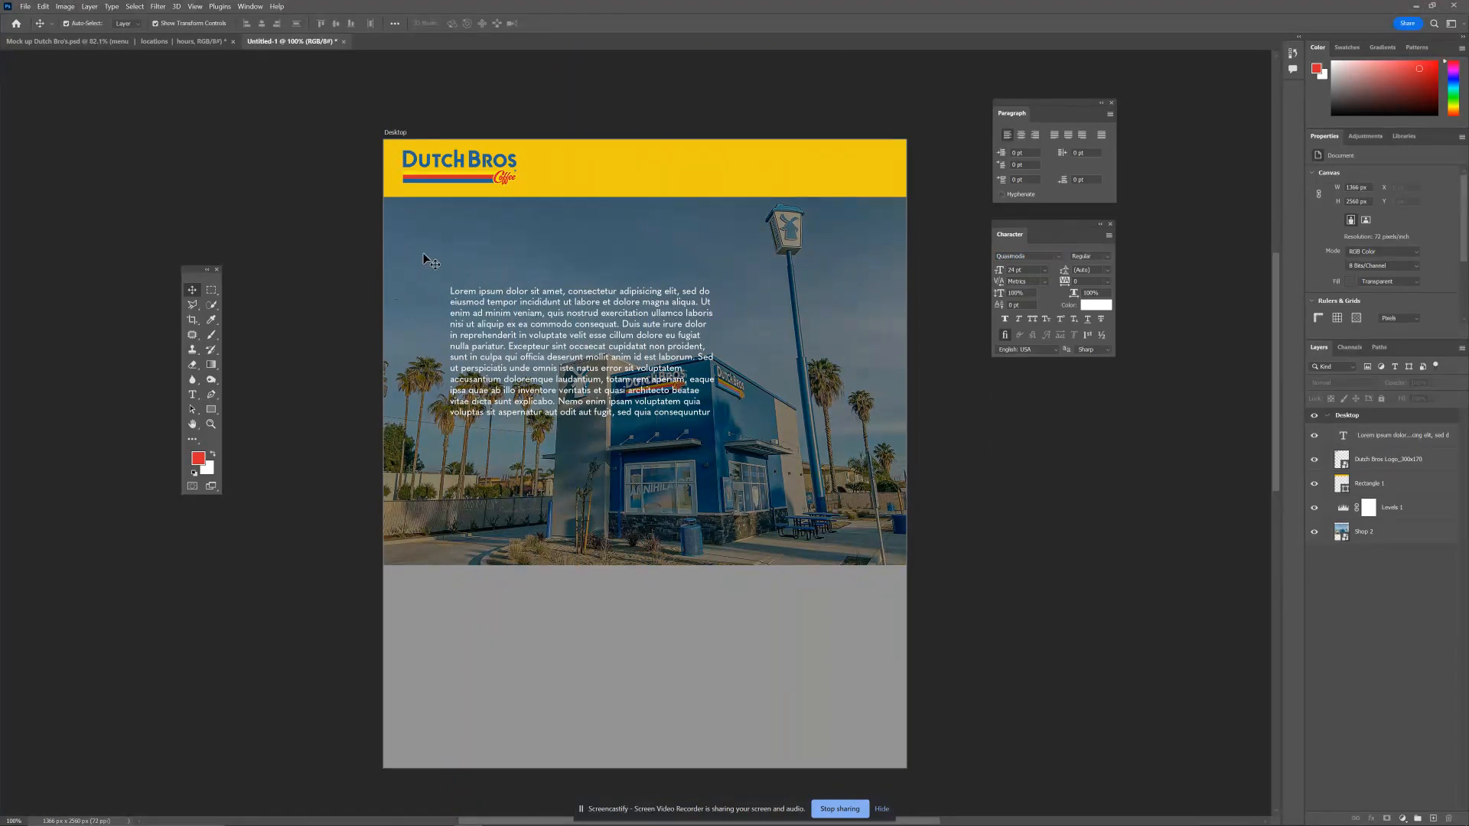
Move the Dutch Bros logo from the yellow bar to just above the paragraph and scale it to about 167%.
drag(472, 180, 624, 242)
key(ctrl+t)
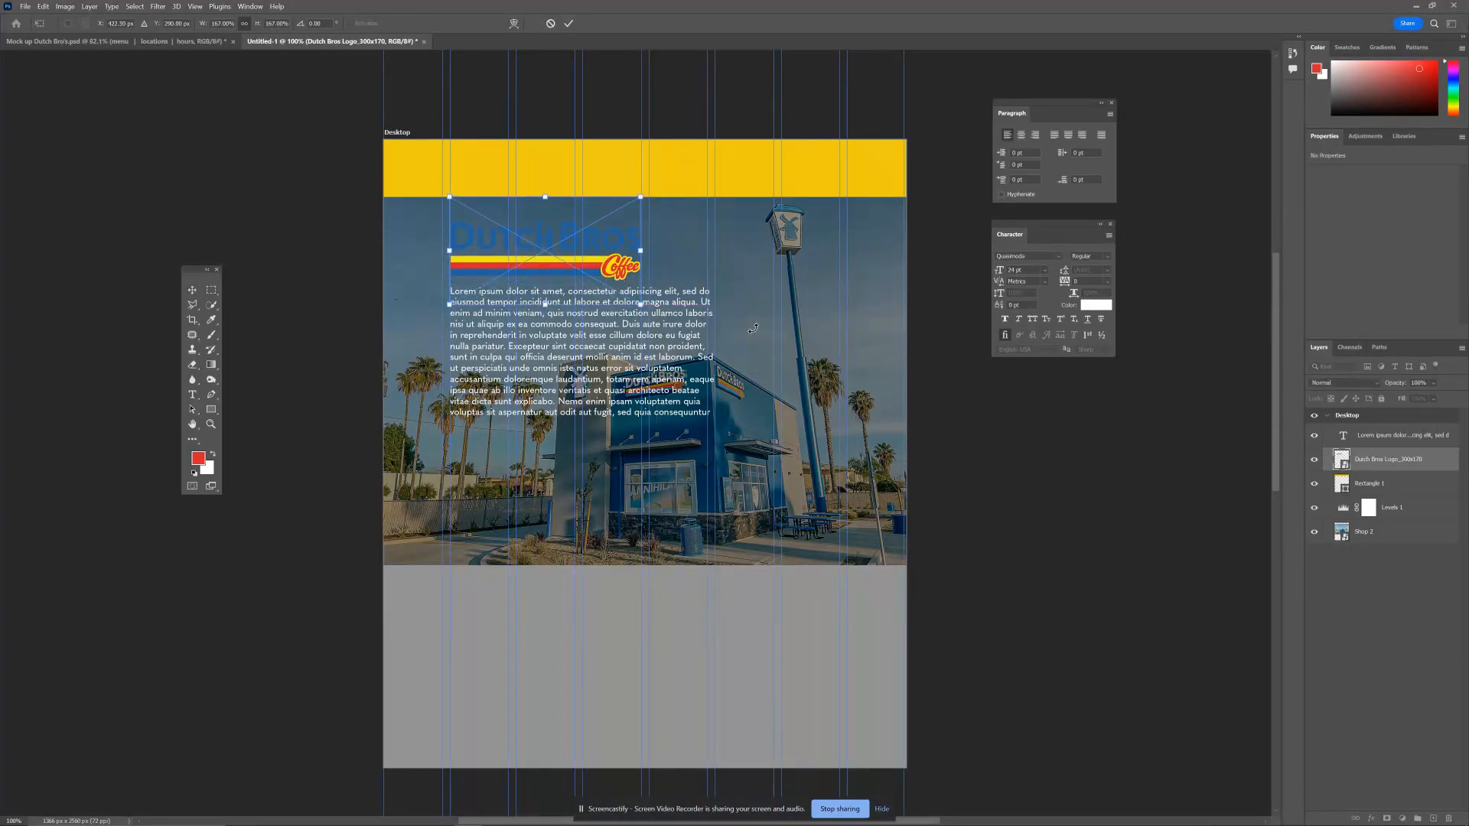
key(Return)
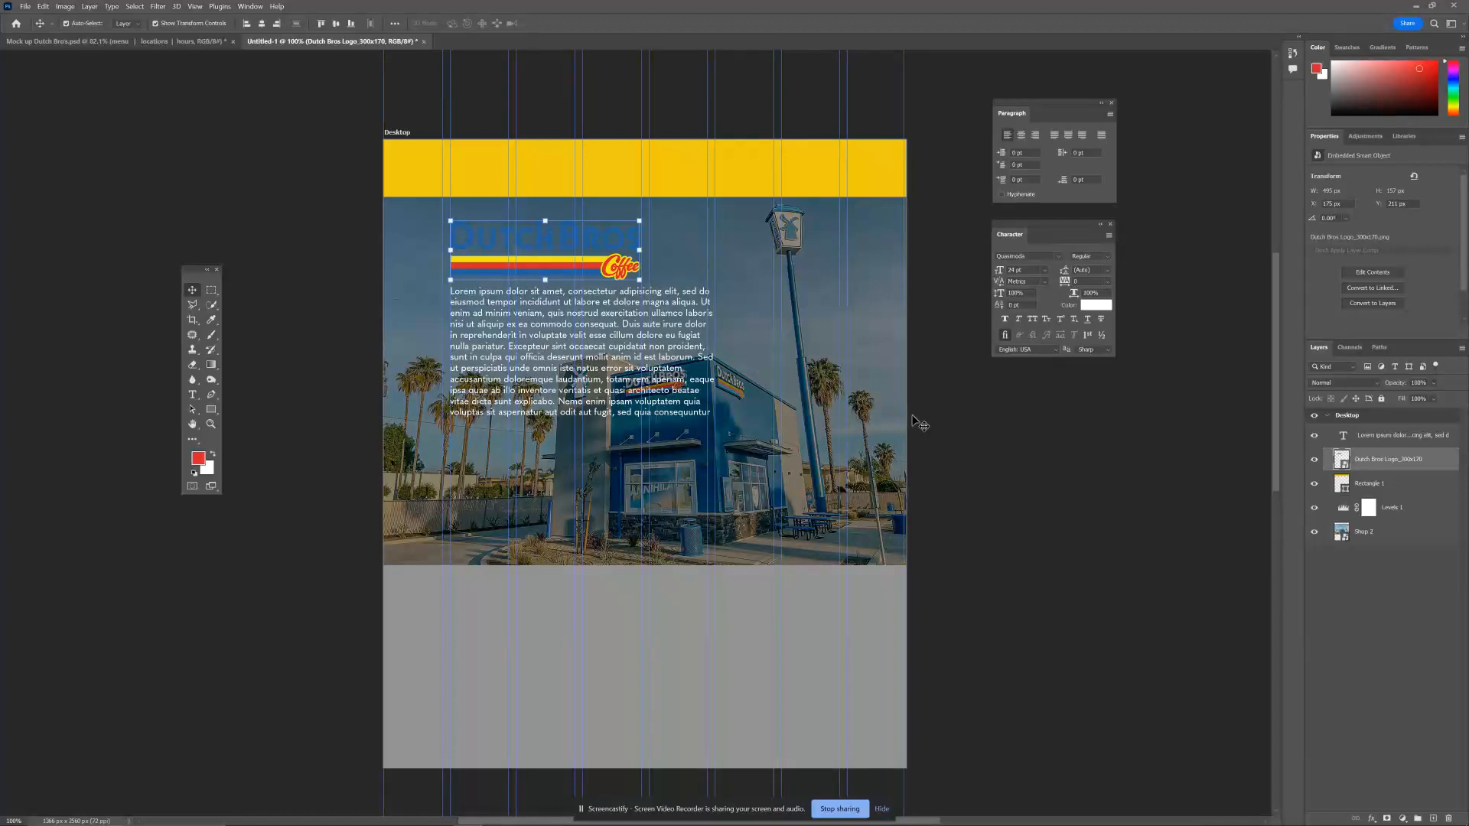
Add a Drop Shadow effect to the Dutch Bros logo and shift the paragraph slightly down from it.
click(1372, 819)
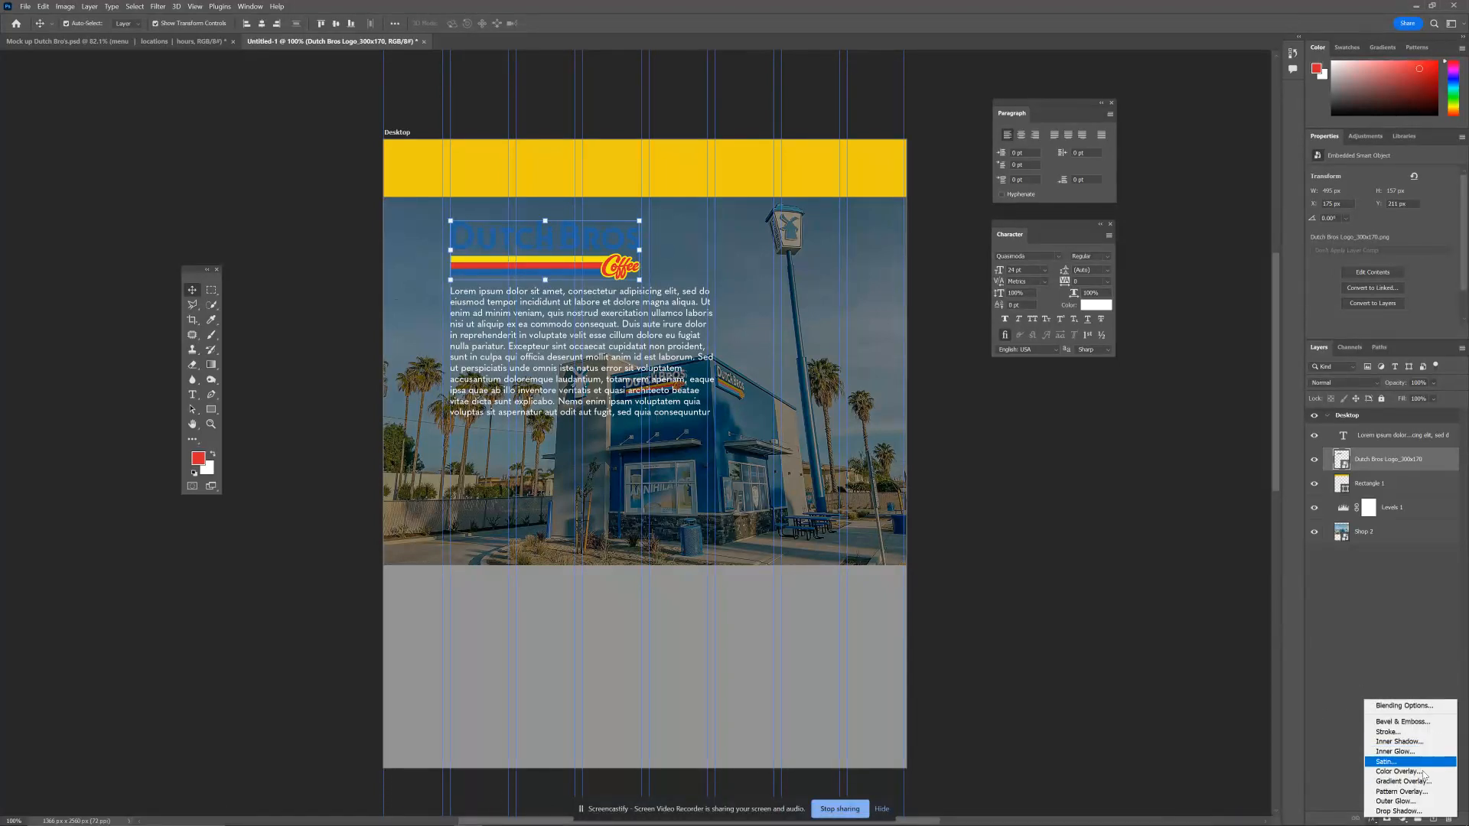
click(1417, 813)
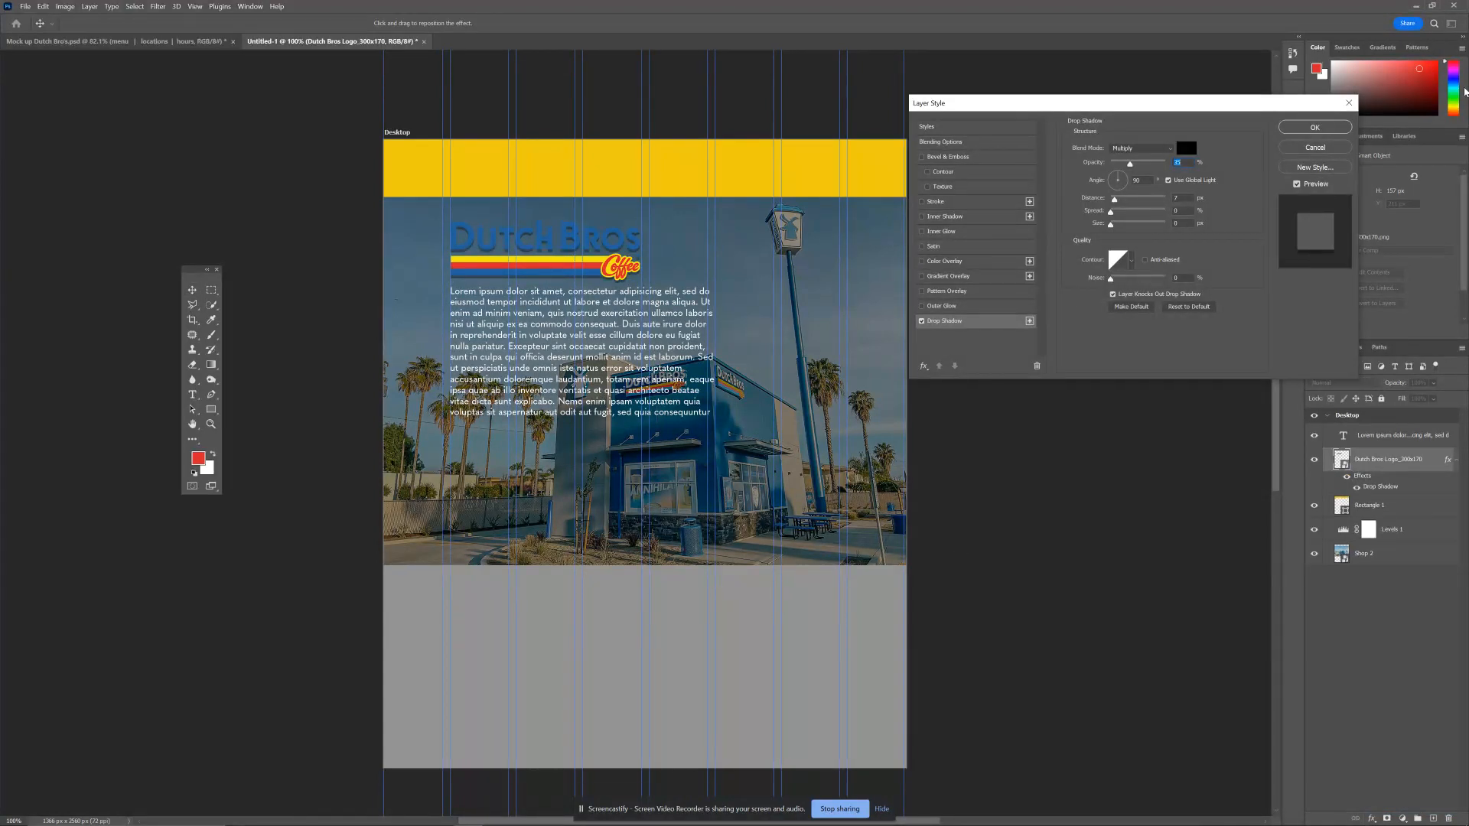
click(1310, 127)
click(564, 318)
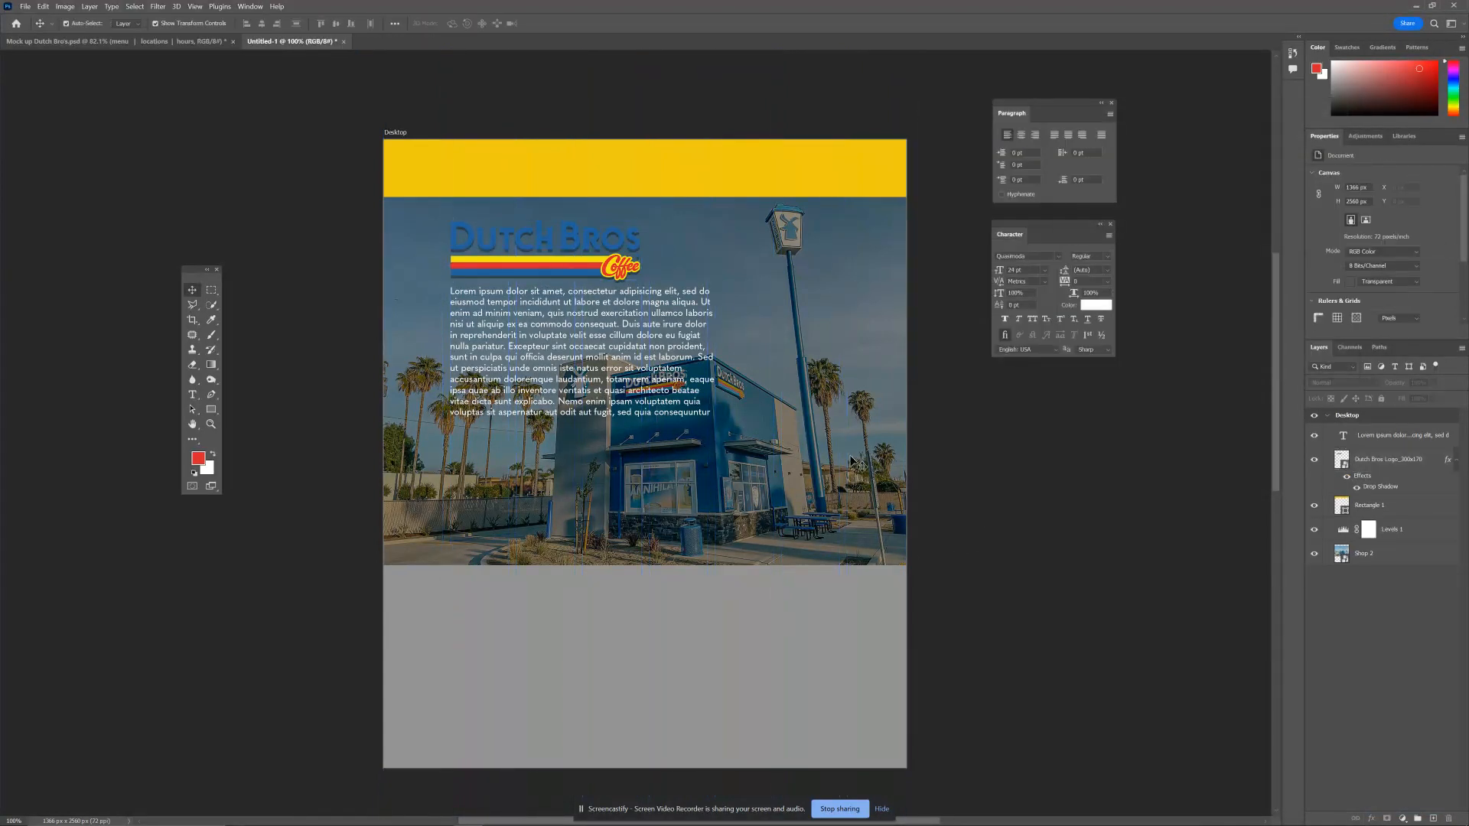
drag(564, 318, 566, 322)
Shorten the yellow header bar to about 97 px high and move the shop photo up against it.
click(691, 139)
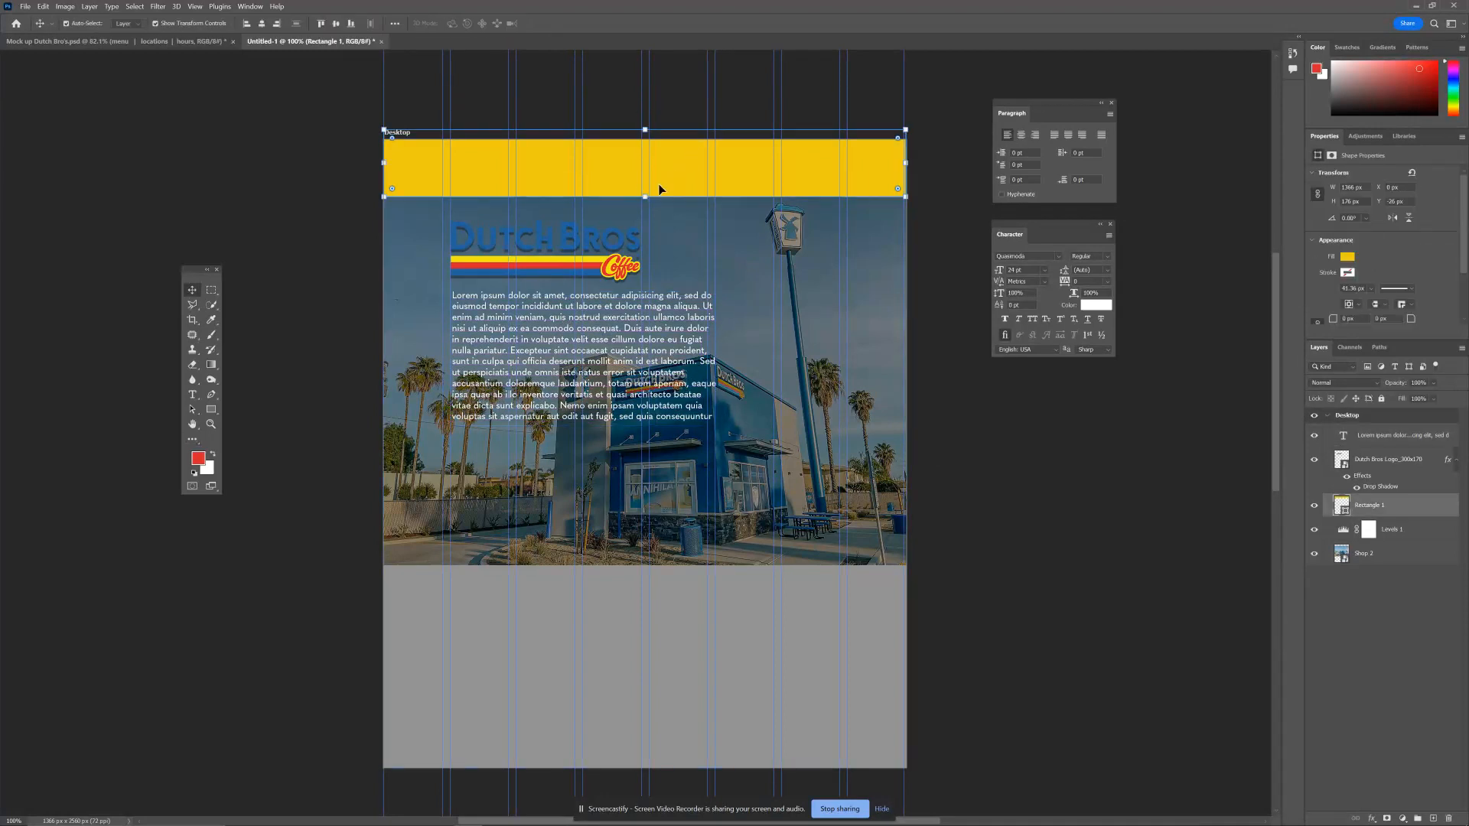
drag(644, 196, 649, 165)
key(Return)
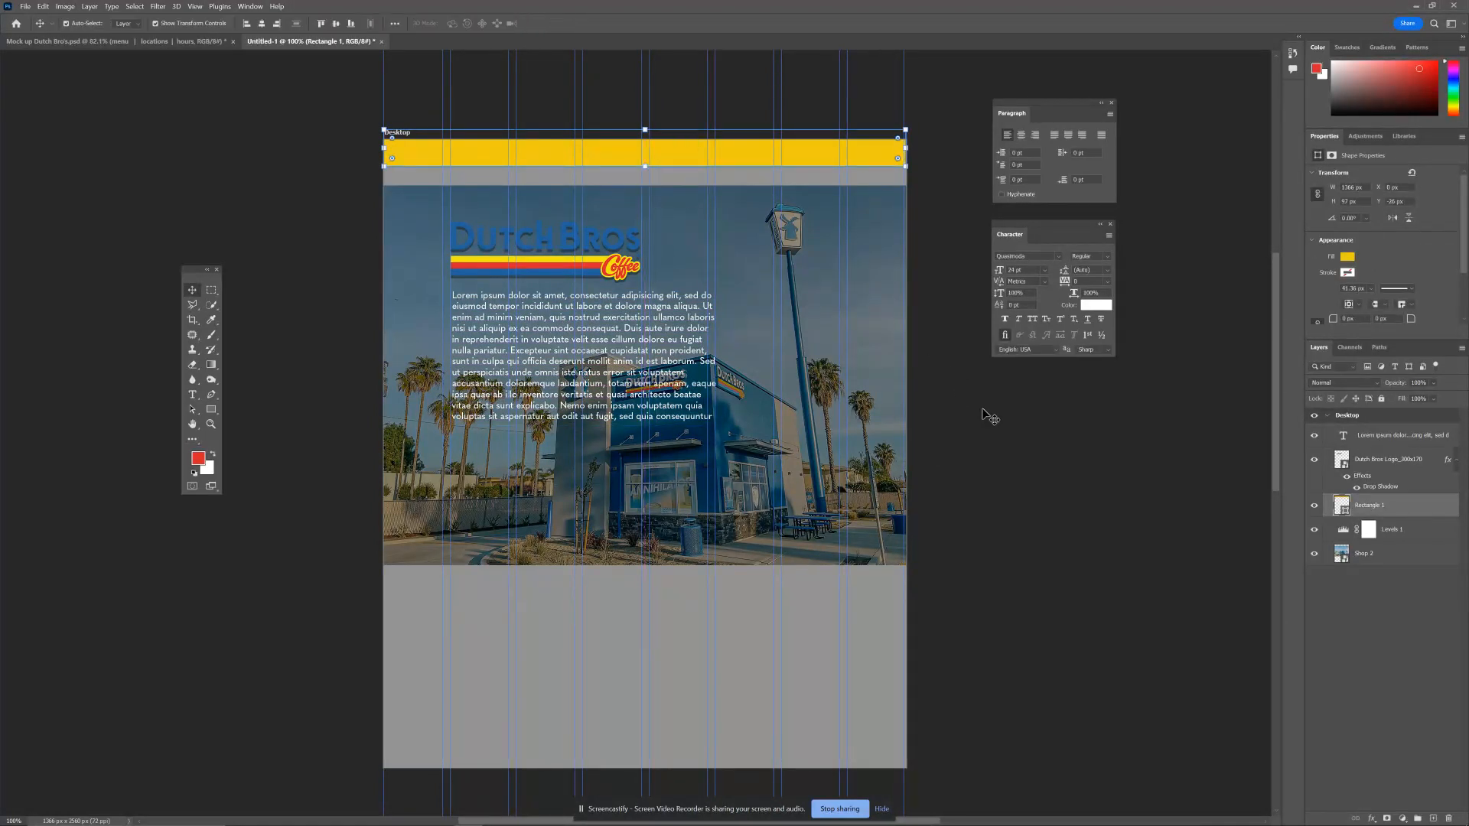
drag(840, 428, 836, 414)
drag(836, 402, 836, 402)
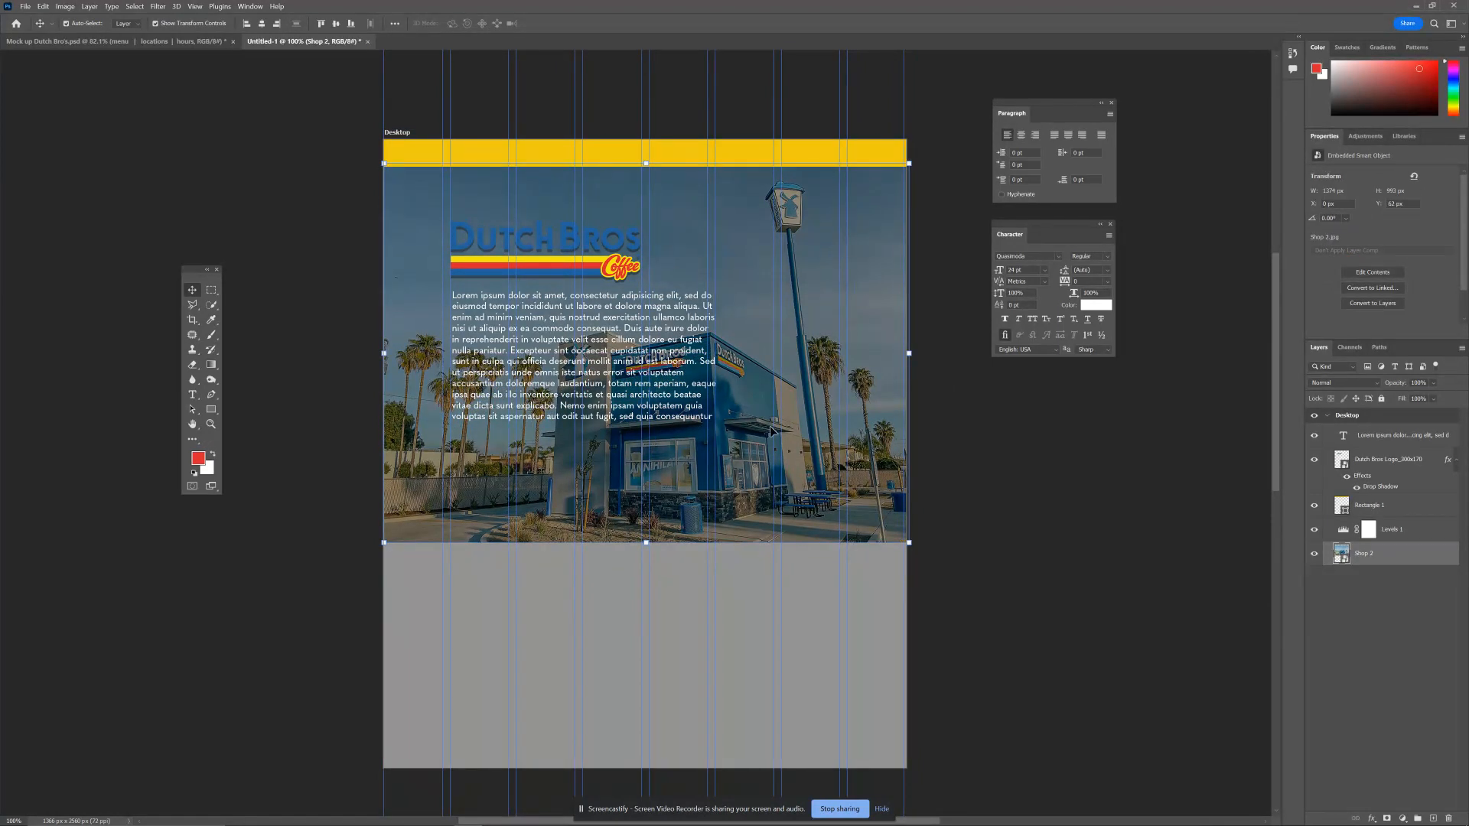
Move the logo and paragraph up over the photo and scale the paragraph down to about 22.6 pt text.
drag(593, 277, 589, 250)
drag(590, 321, 587, 311)
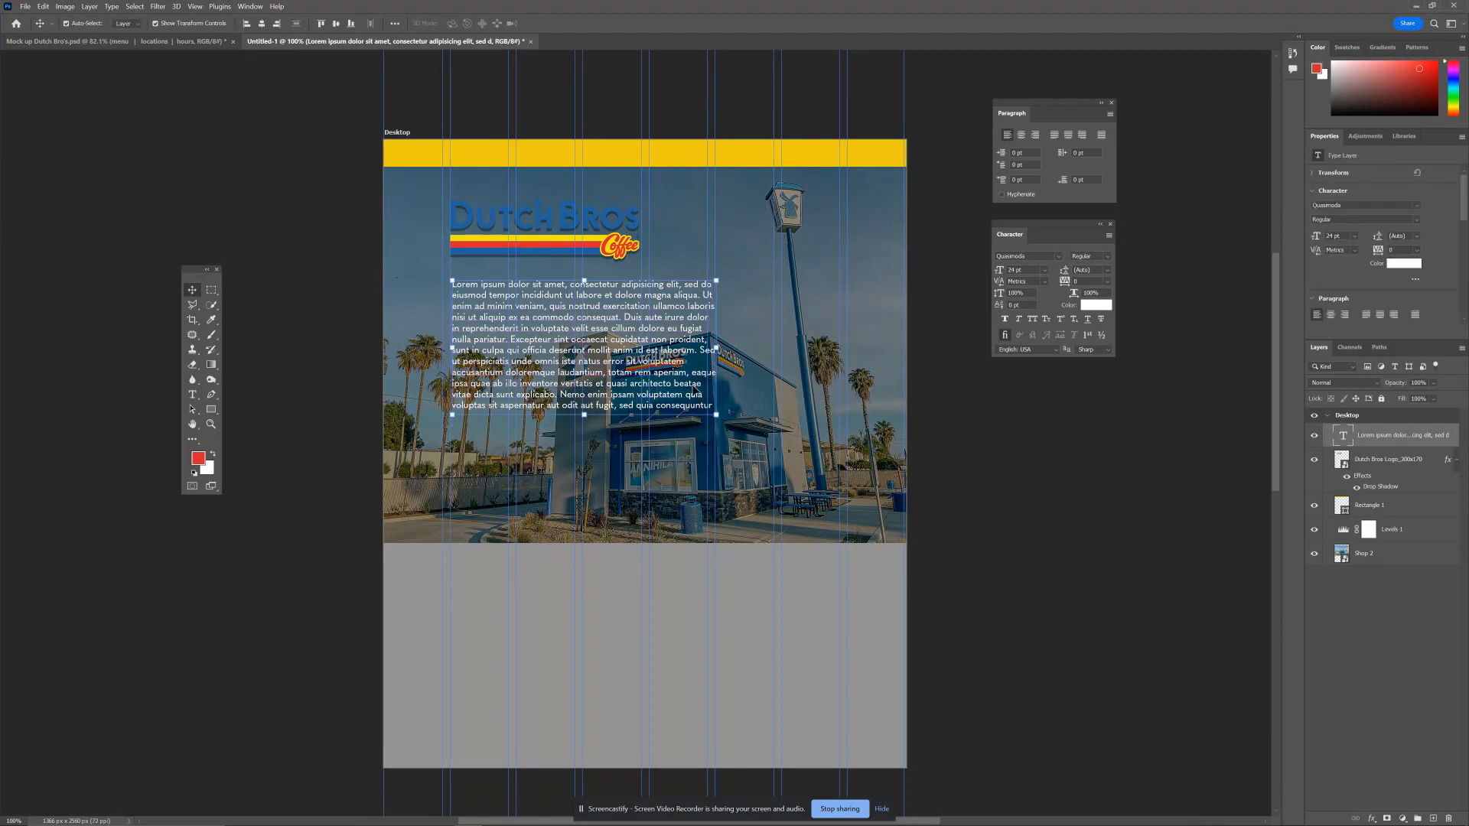
drag(716, 415, 707, 407)
drag(539, 315, 539, 310)
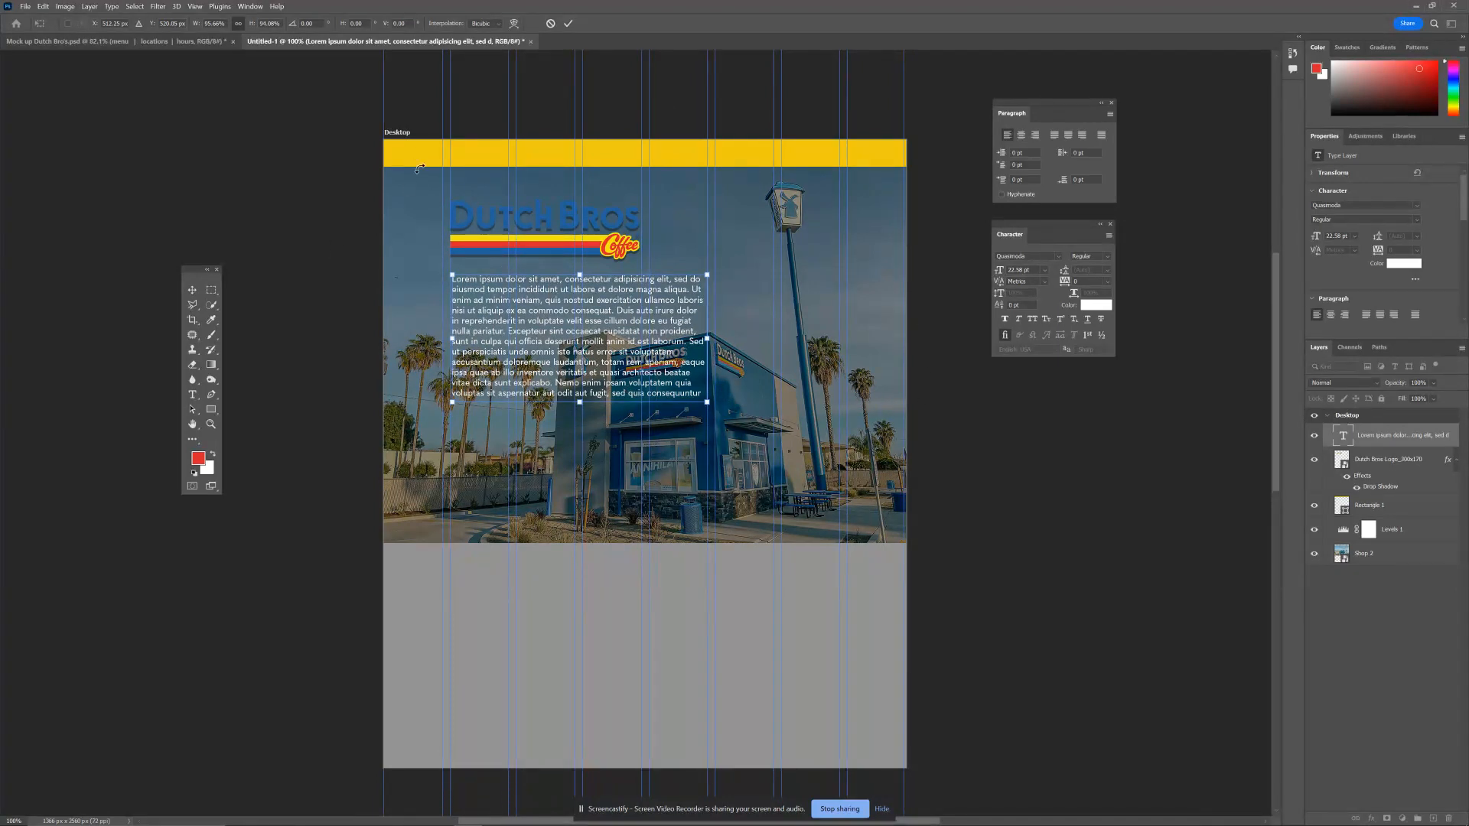
key(Return)
Place the Dutch Bros Windmill Icon as an embedded image, scaled to about 16% at the left end of the yellow header bar.
click(25, 7)
click(77, 223)
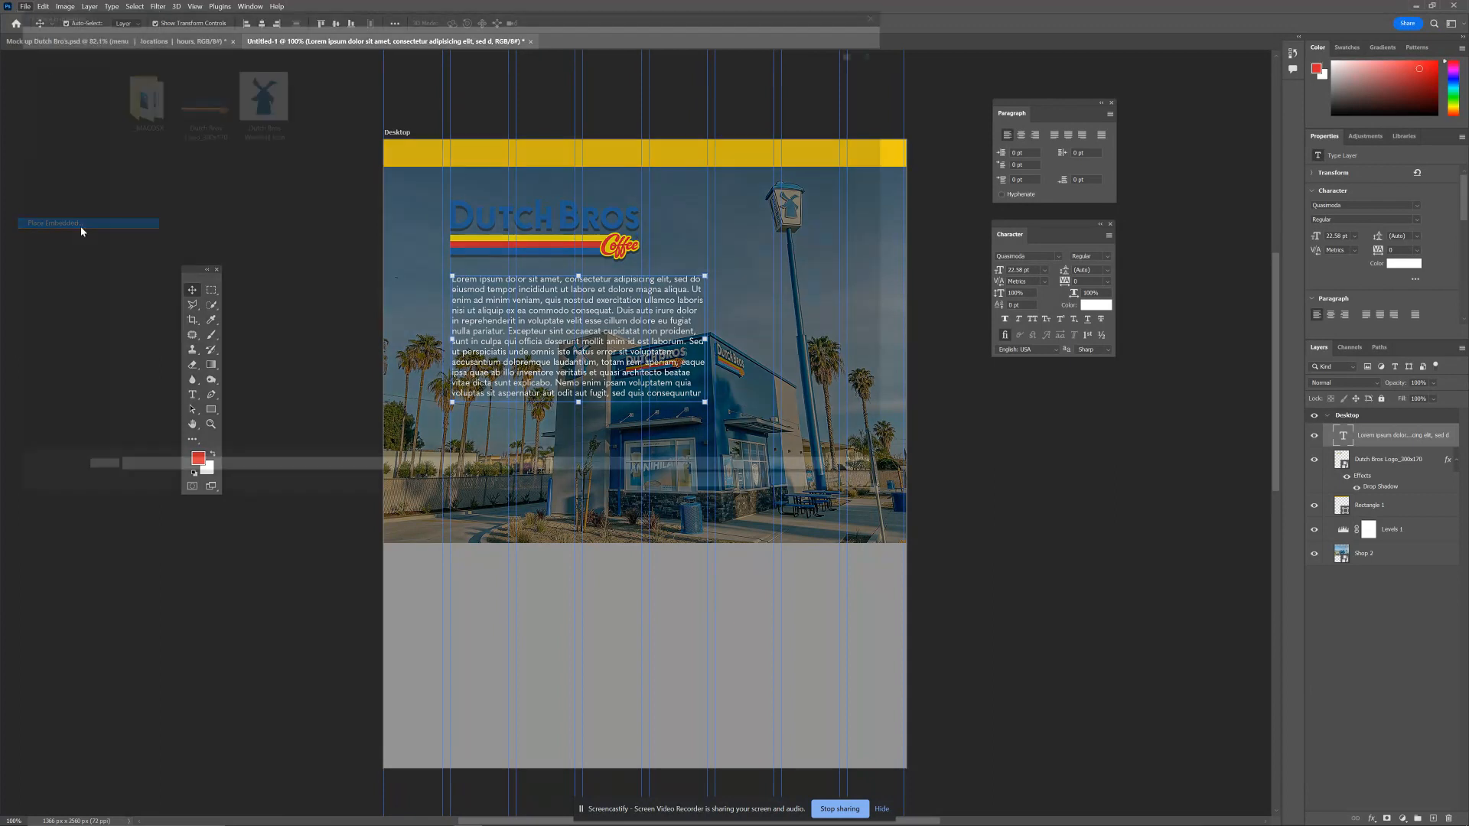
click(255, 89)
click(804, 491)
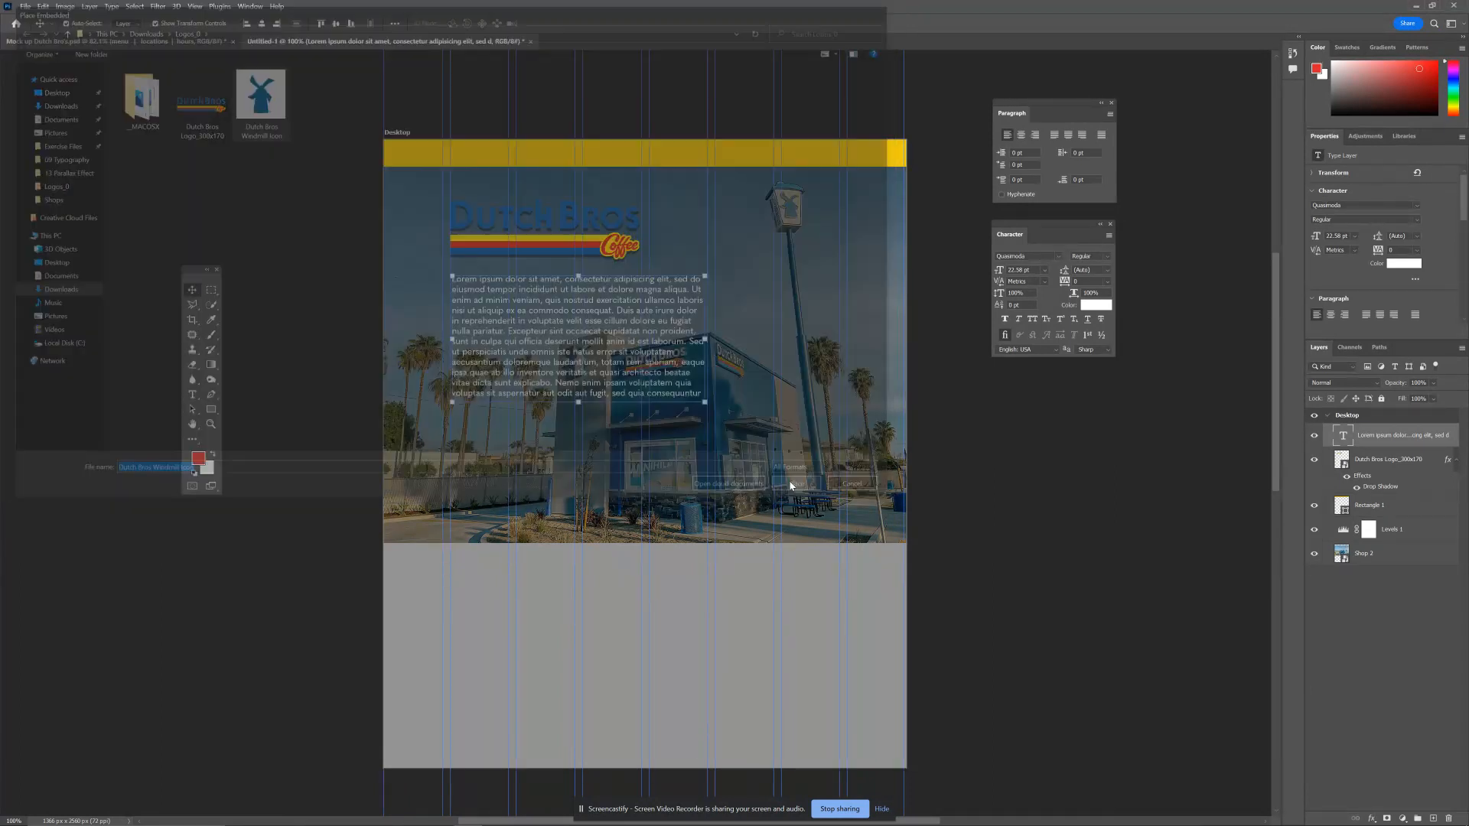
drag(653, 449, 452, 195)
drag(494, 258, 408, 163)
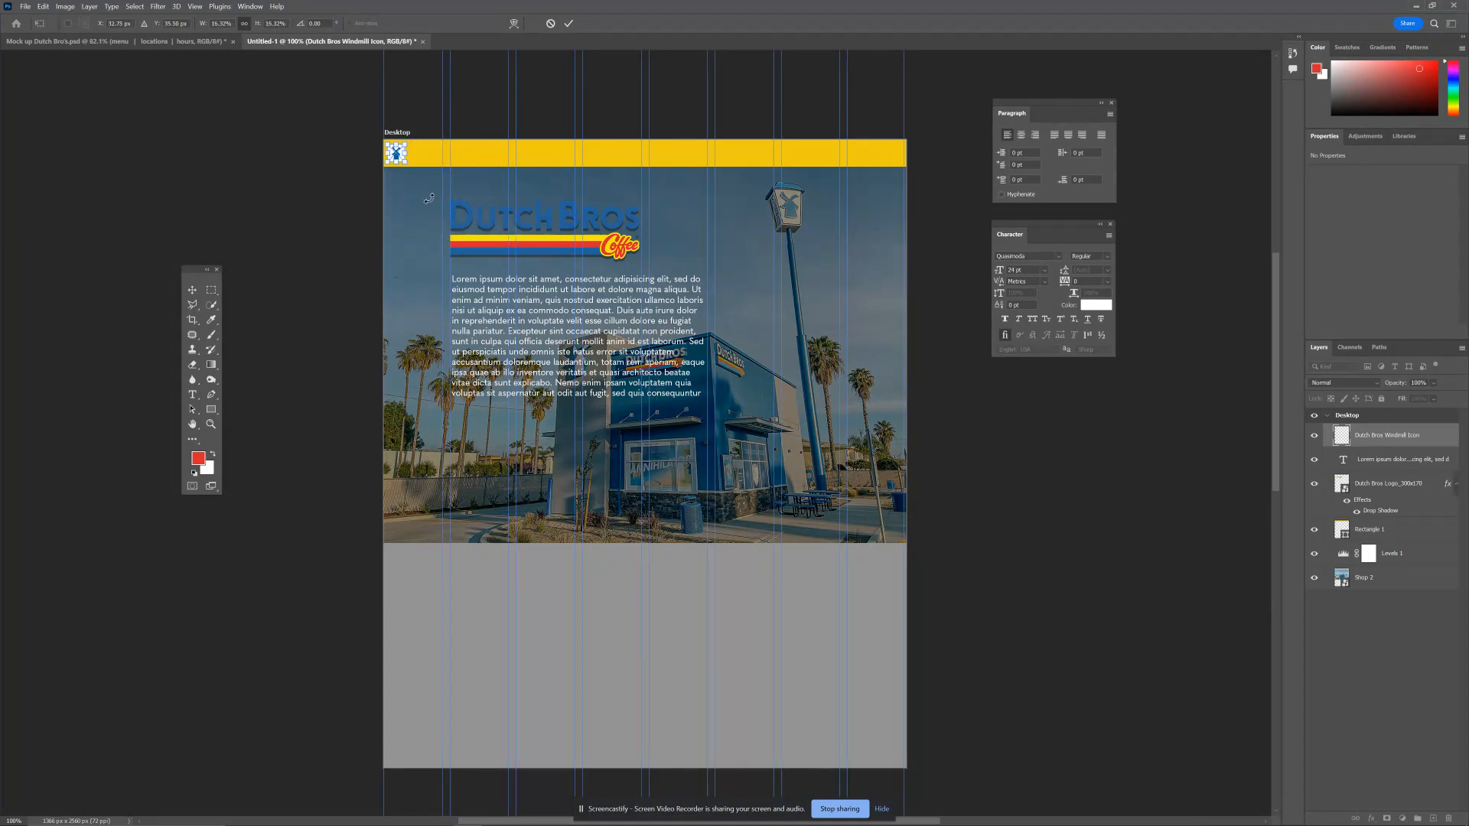
click(195, 287)
click(650, 666)
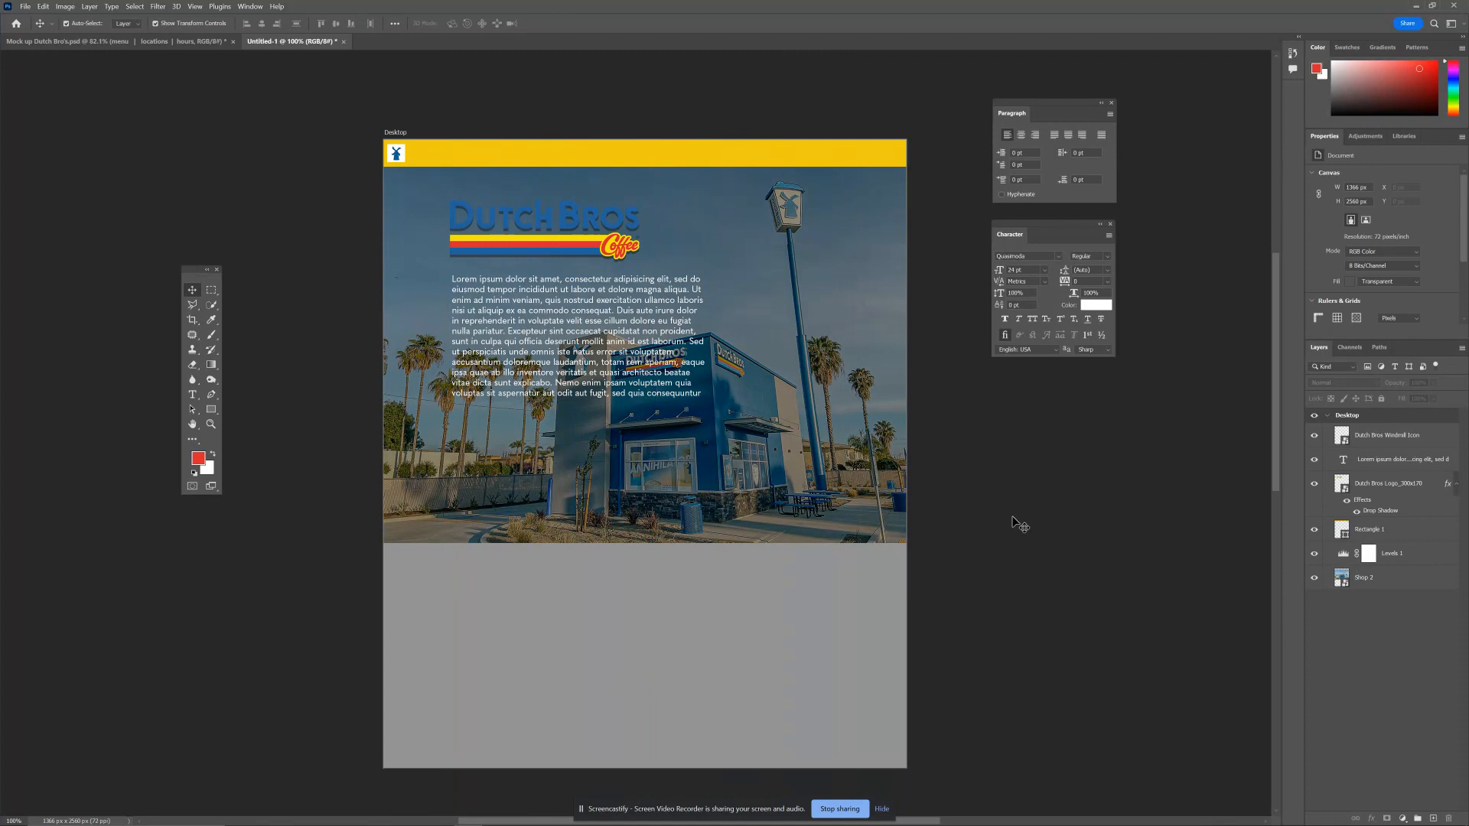
Add a white 24 pt Quasimoda Regular text box reading "Menu | Locations | Hours" in the yellow header bar.
key(t)
drag(658, 149, 898, 184)
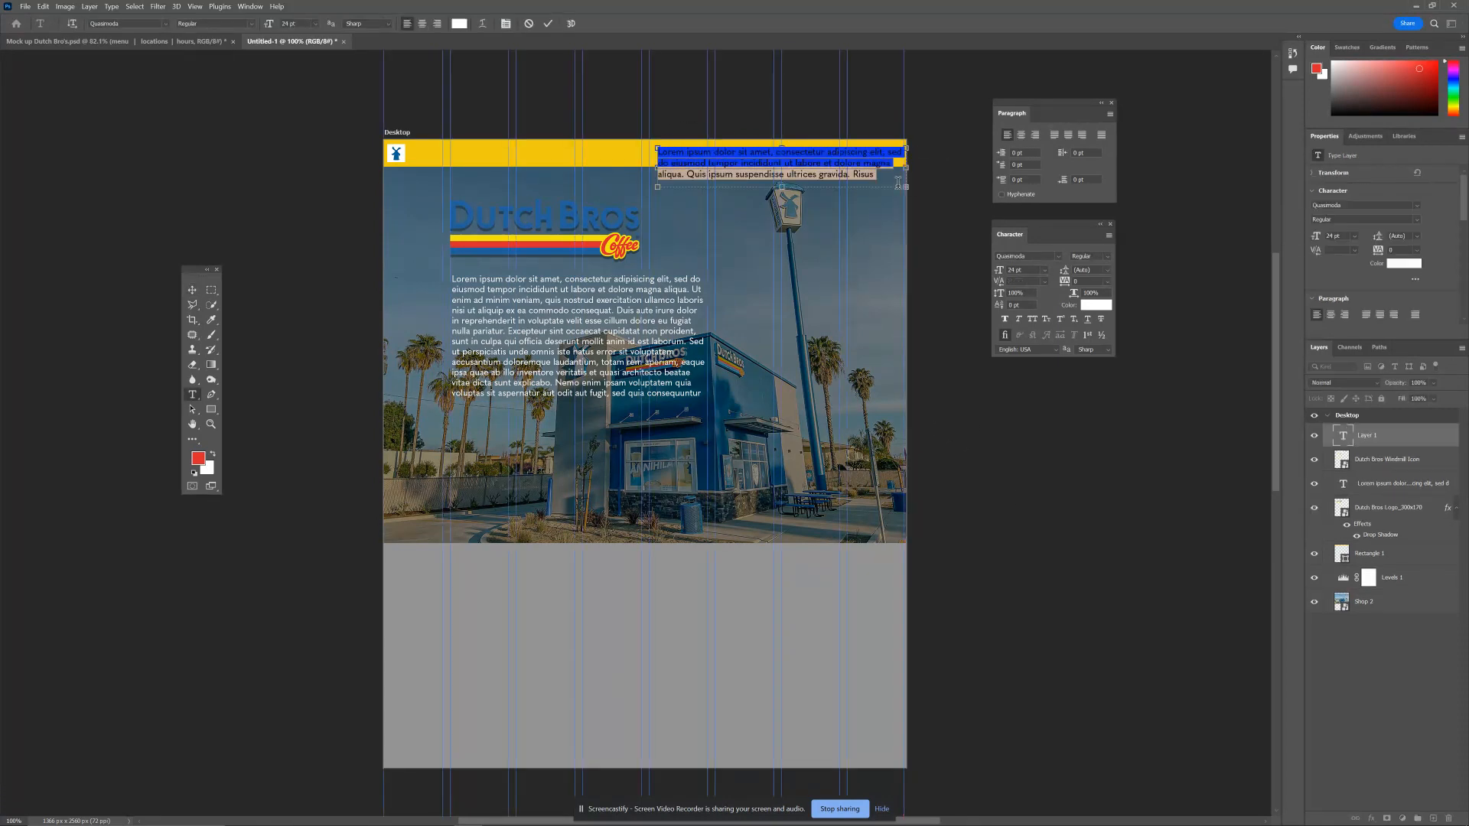
text(menu | Locations | Hours)
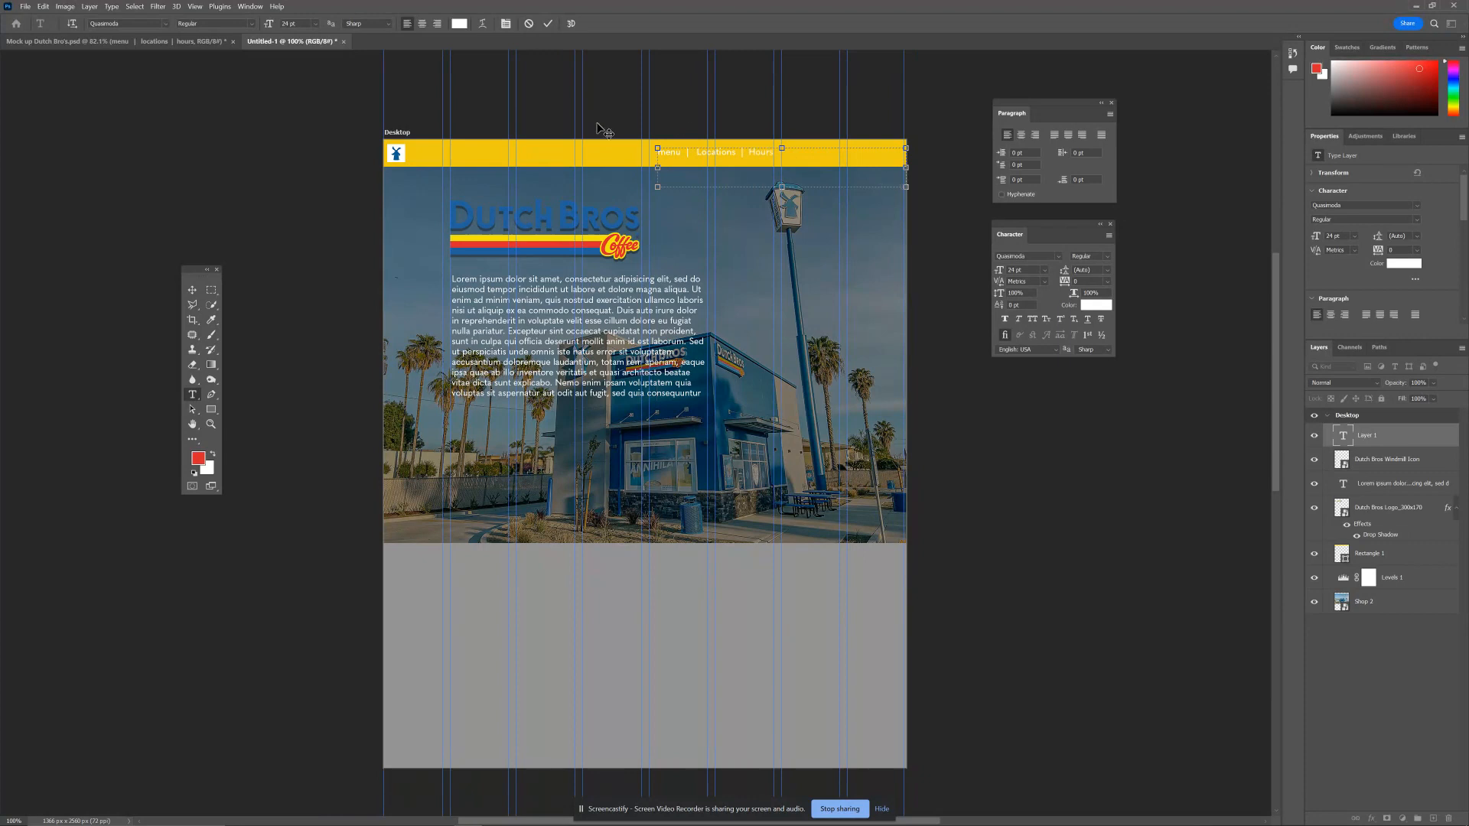
click(653, 151)
click(194, 290)
click(323, 217)
Move the "Menu | Locations | Hours" text to the right end of the yellow header bar.
drag(731, 163, 836, 157)
key(ctrl+z)
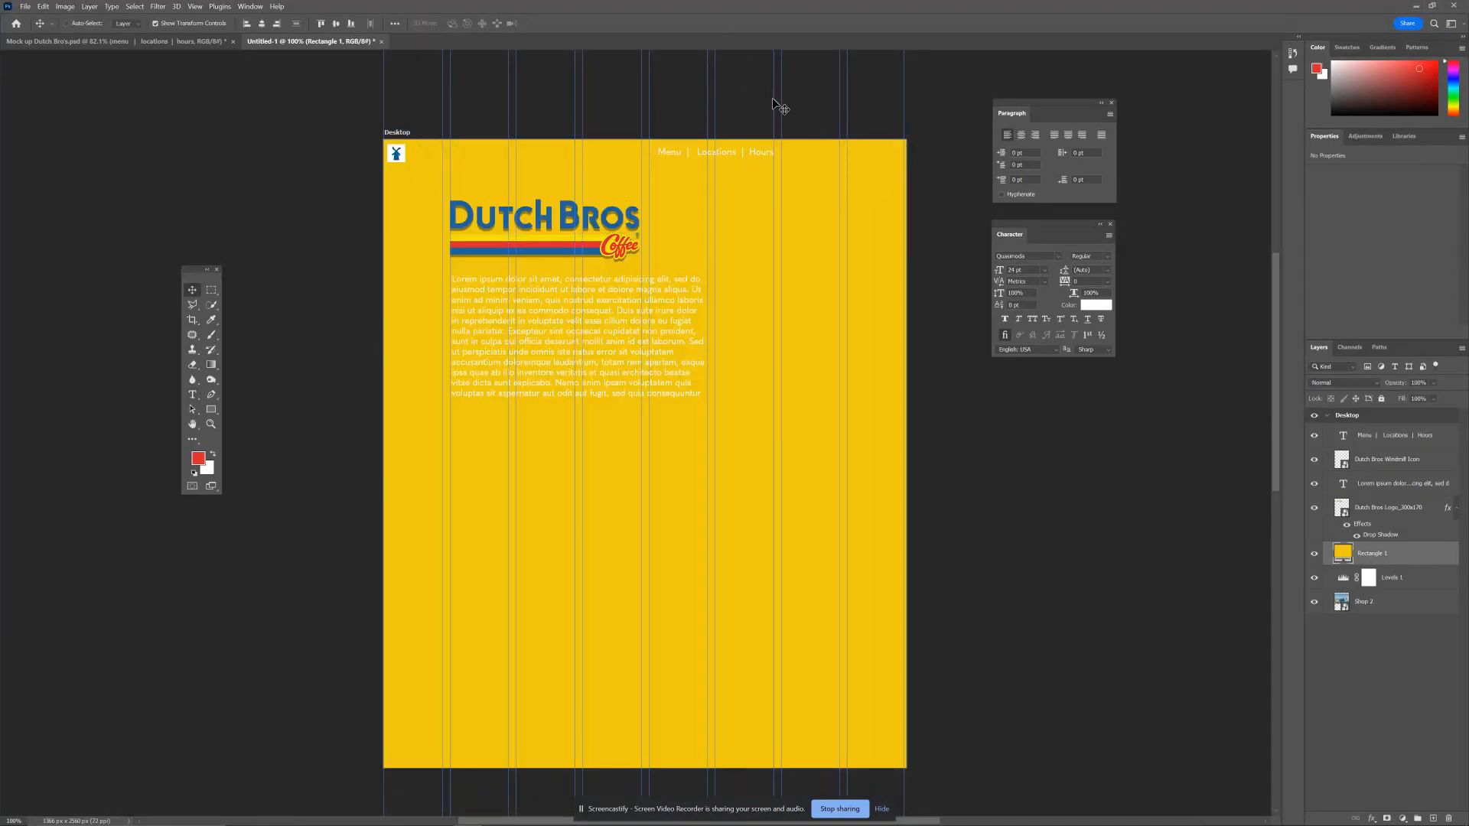
click(762, 150)
drag(755, 154, 871, 157)
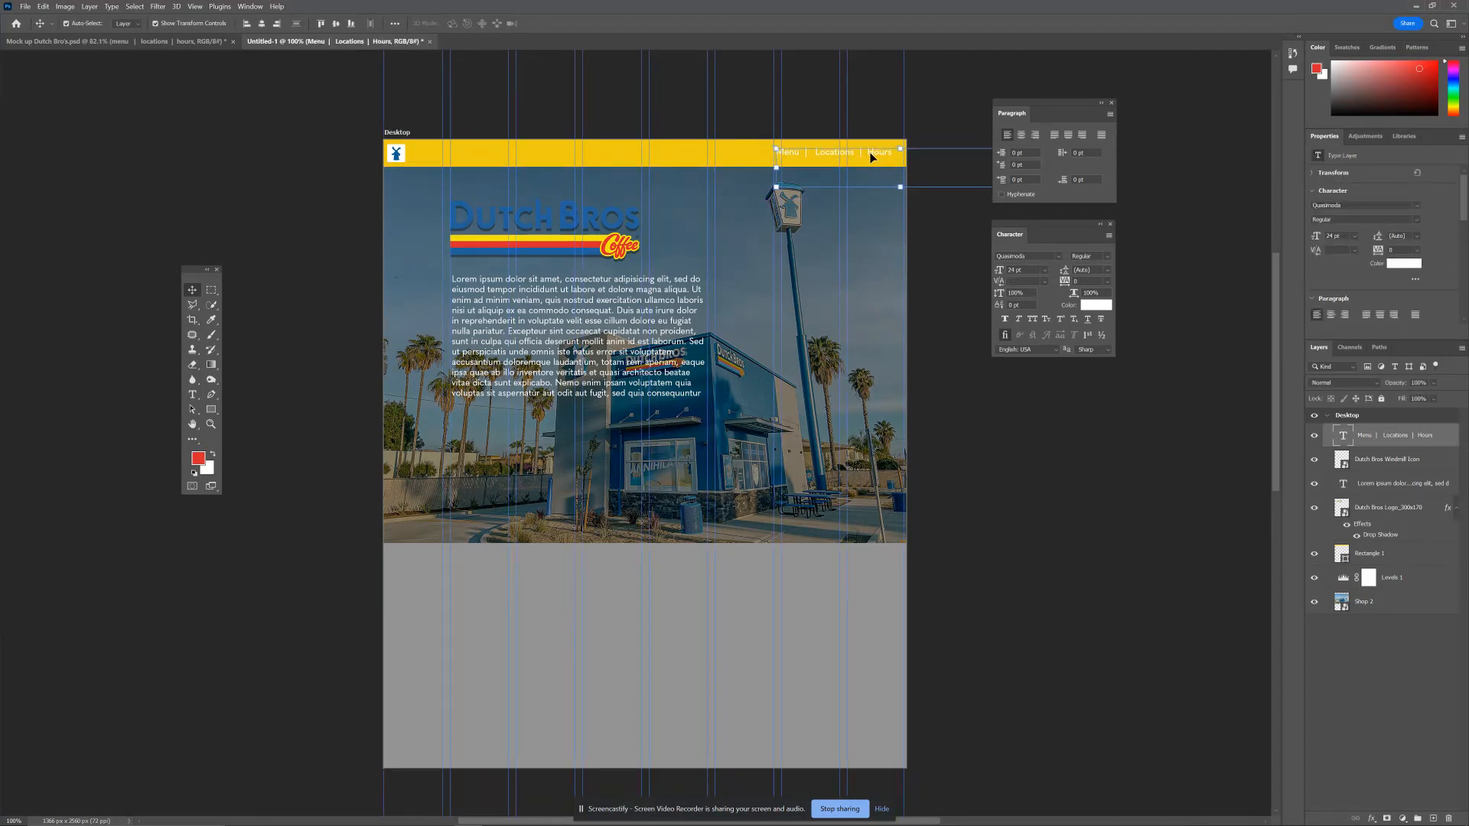
click(692, 91)
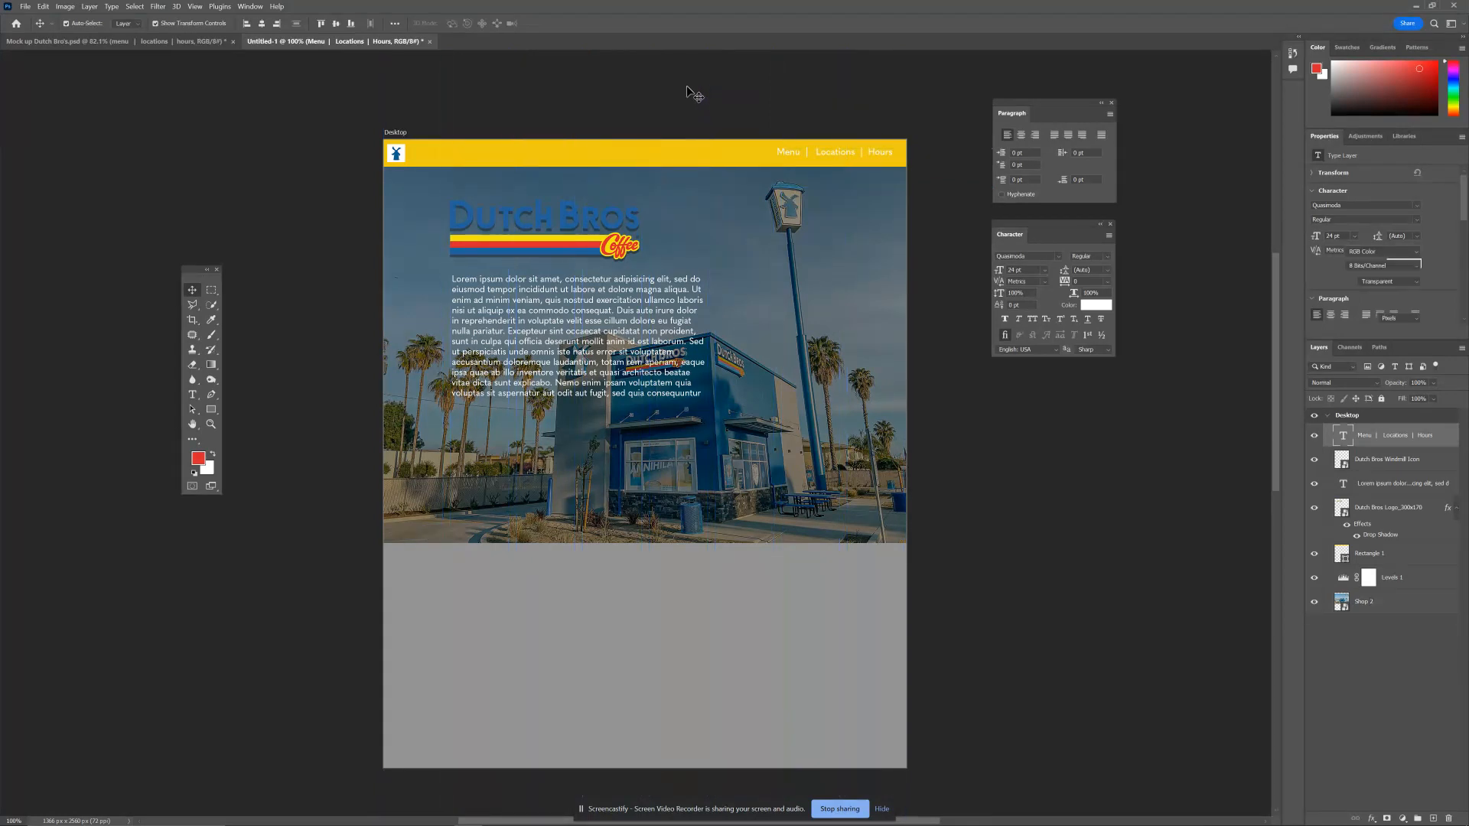
Shift the shop photo up behind the header bar and lower the Levels adjustment's white output level to 113.
click(649, 525)
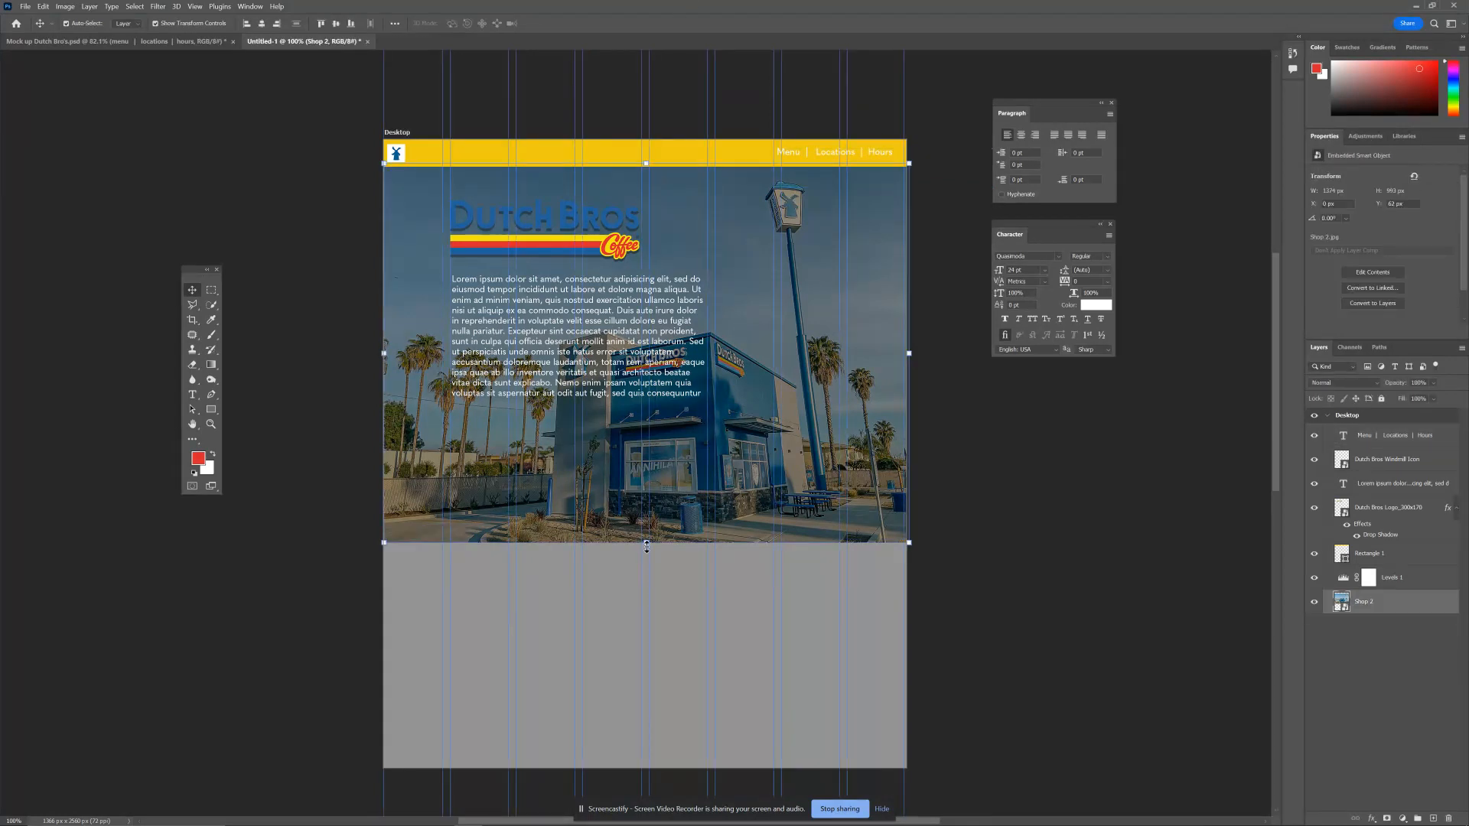
drag(678, 521, 674, 496)
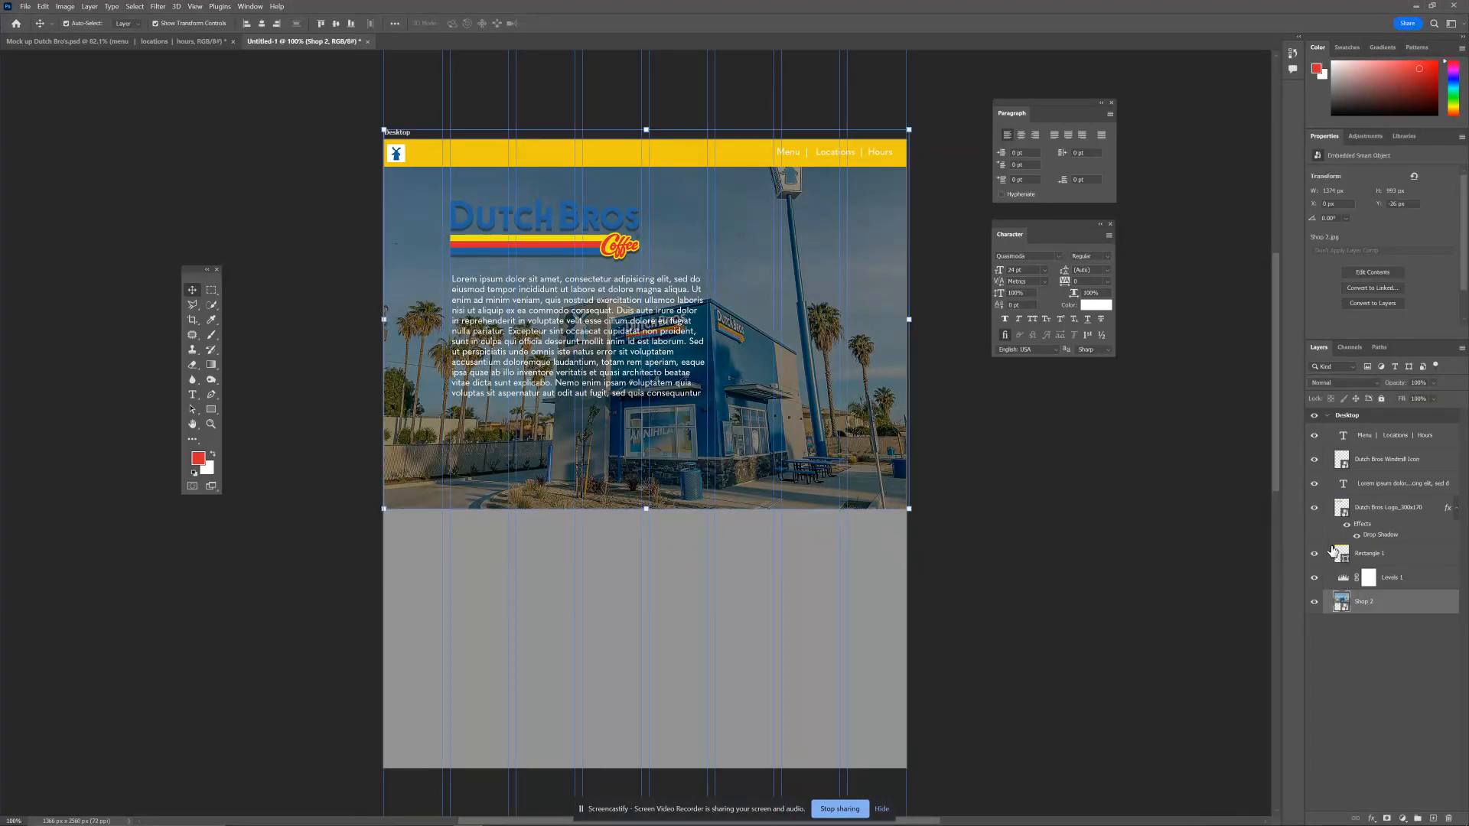
click(1403, 583)
mouse_move(1400, 296)
mouse_down()
mouse_move(1364, 298)
mouse_move(1384, 301)
mouse_up()
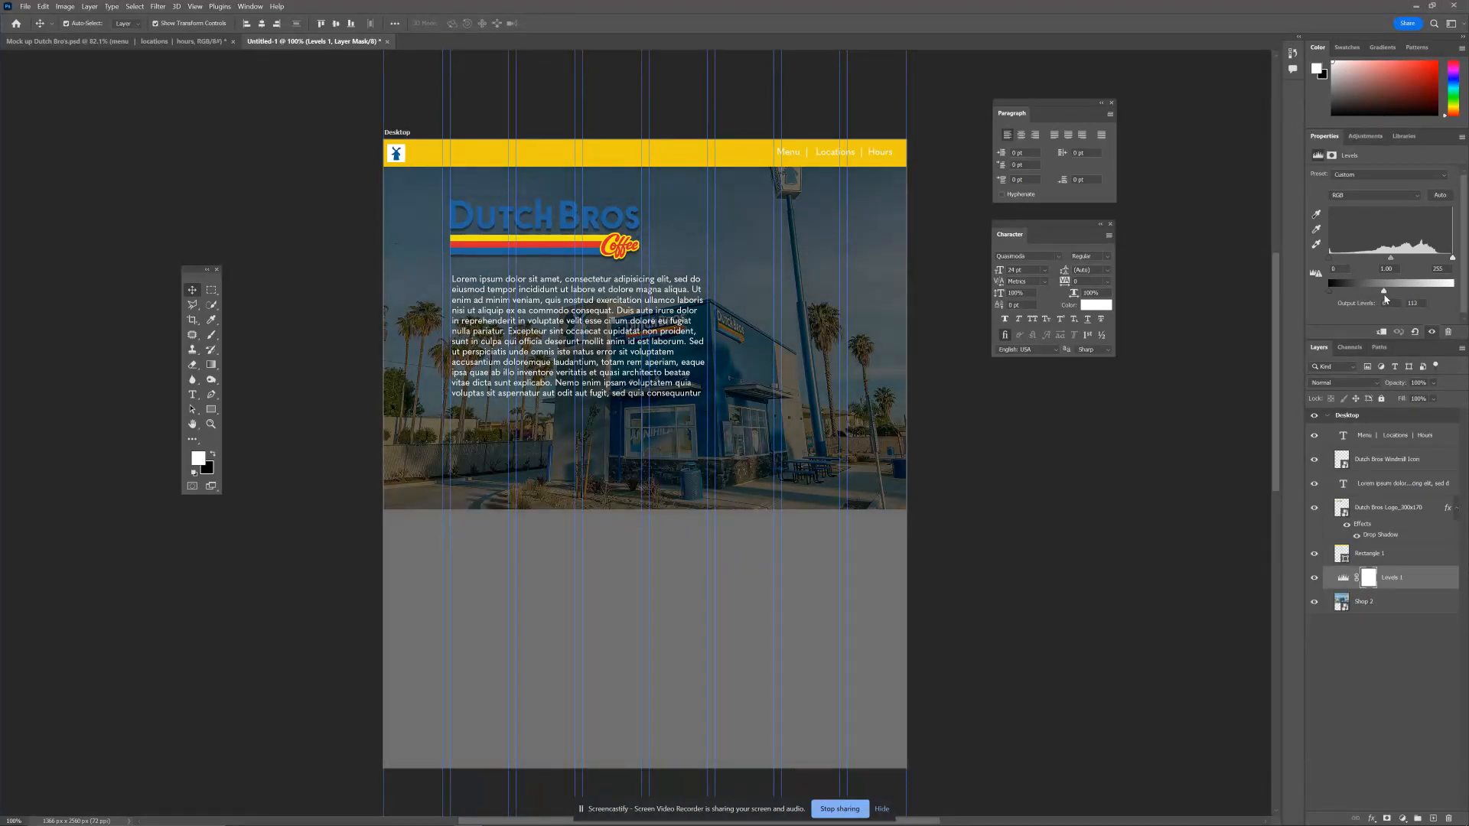
Paint black with a large soft brush on the Levels layer mask over the photo's lower edge and the blank area below.
click(1369, 580)
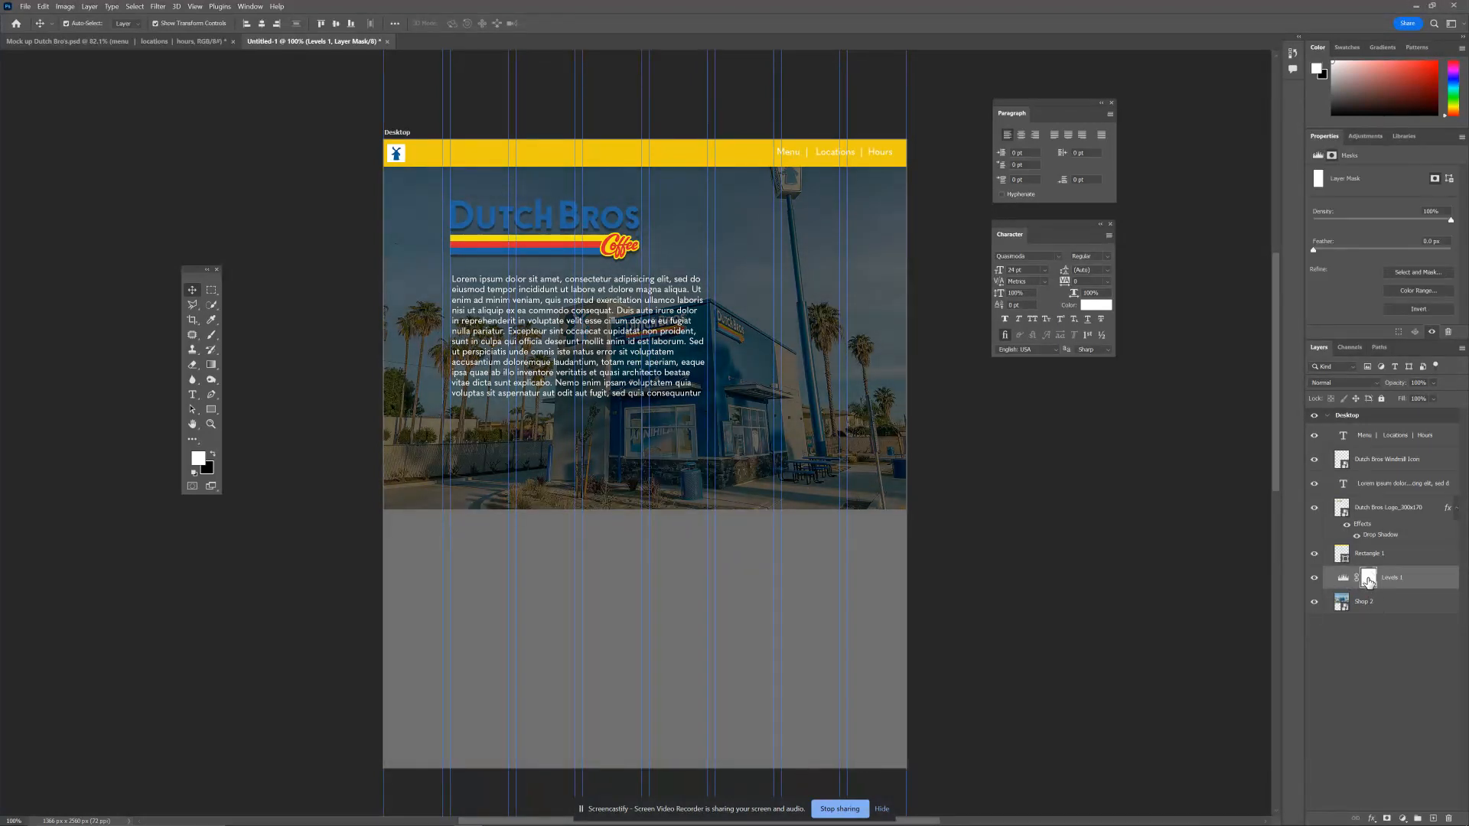
key(b)
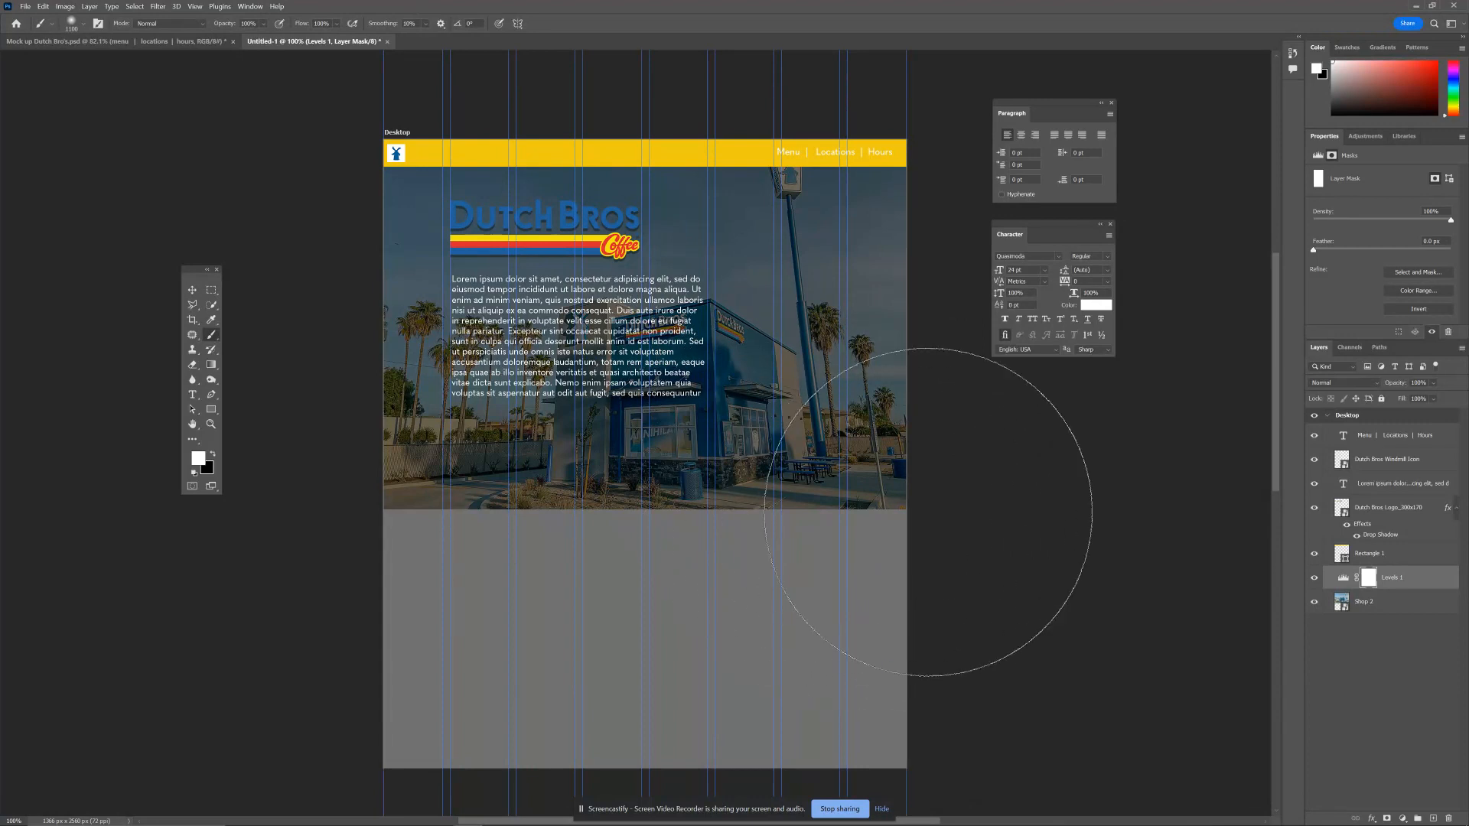
key(x)
drag(803, 558, 560, 609)
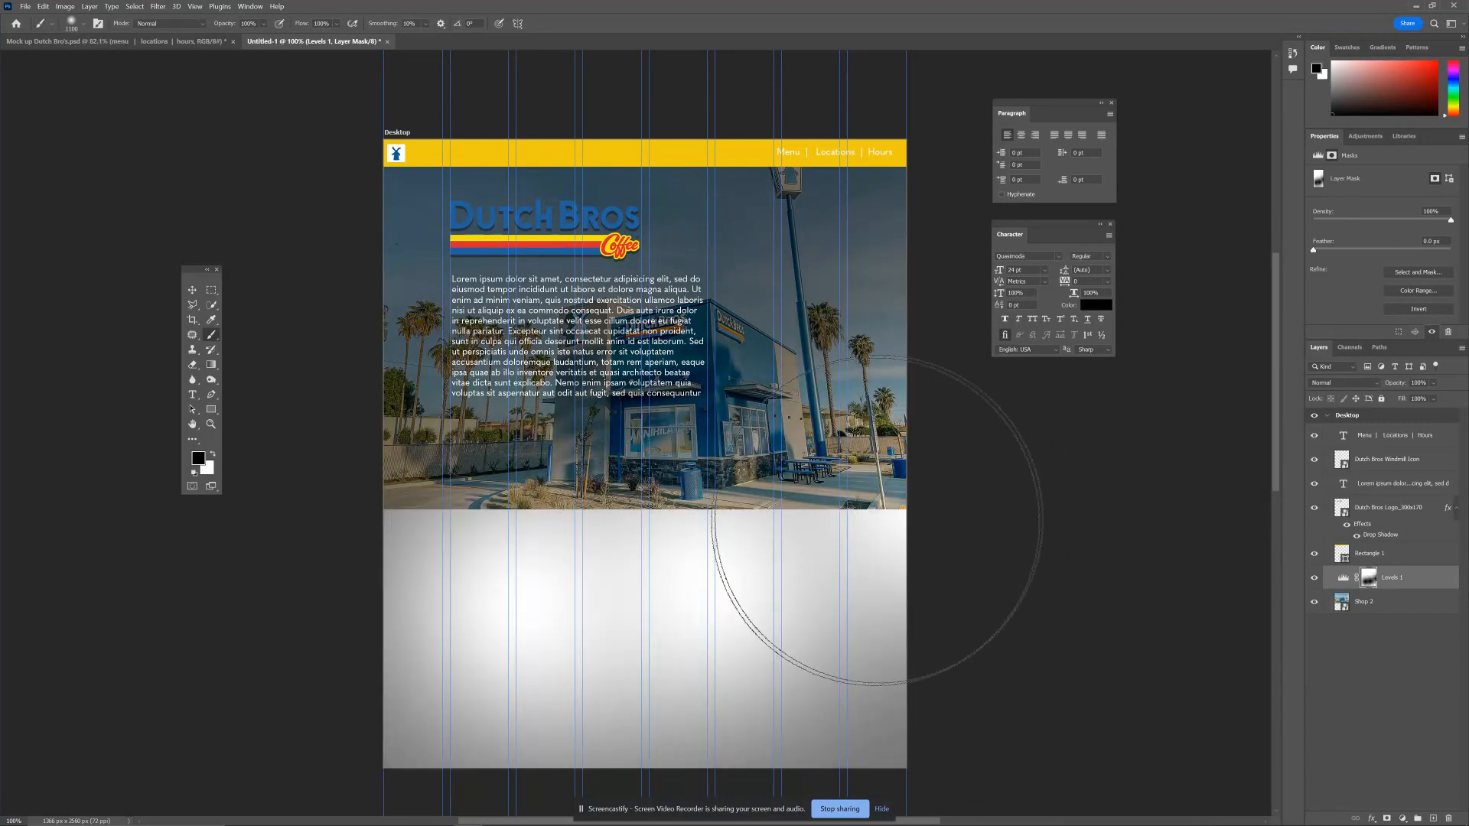
click(727, 525)
key(v)
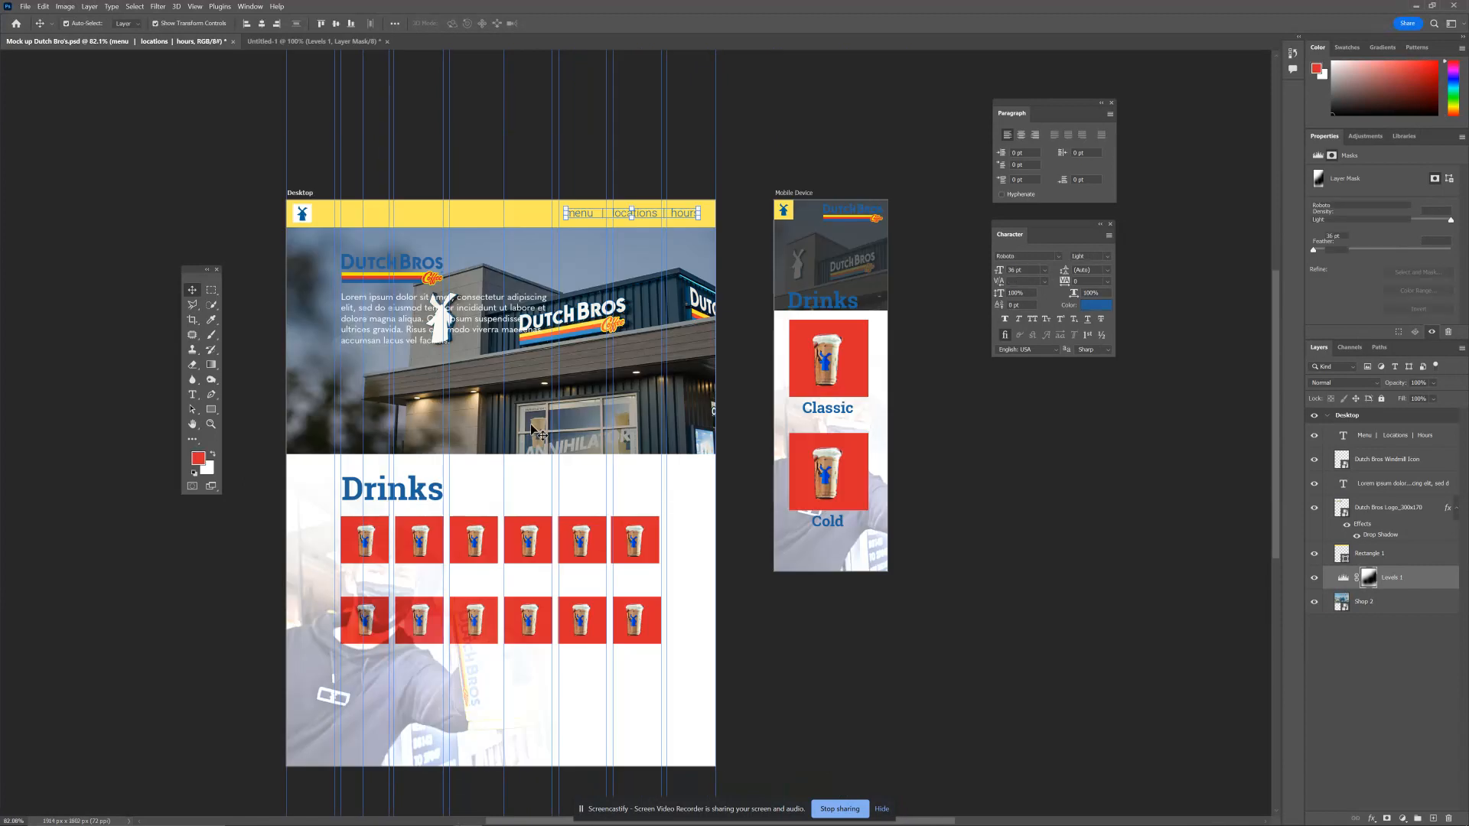
Check the reference mock-up document and clip the Levels adjustment layer to the Shop 2 photo layer.
click(115, 41)
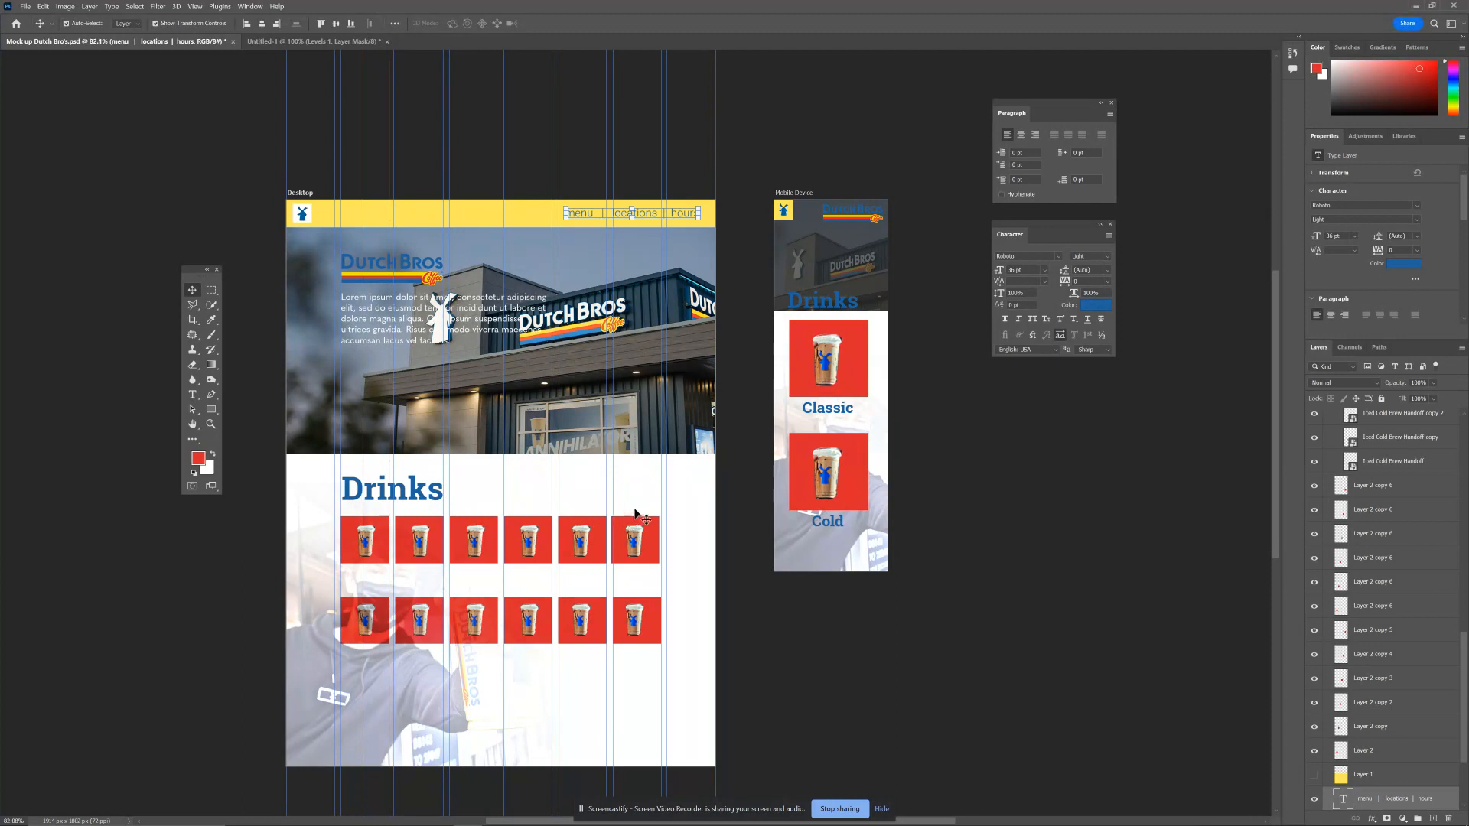
click(350, 40)
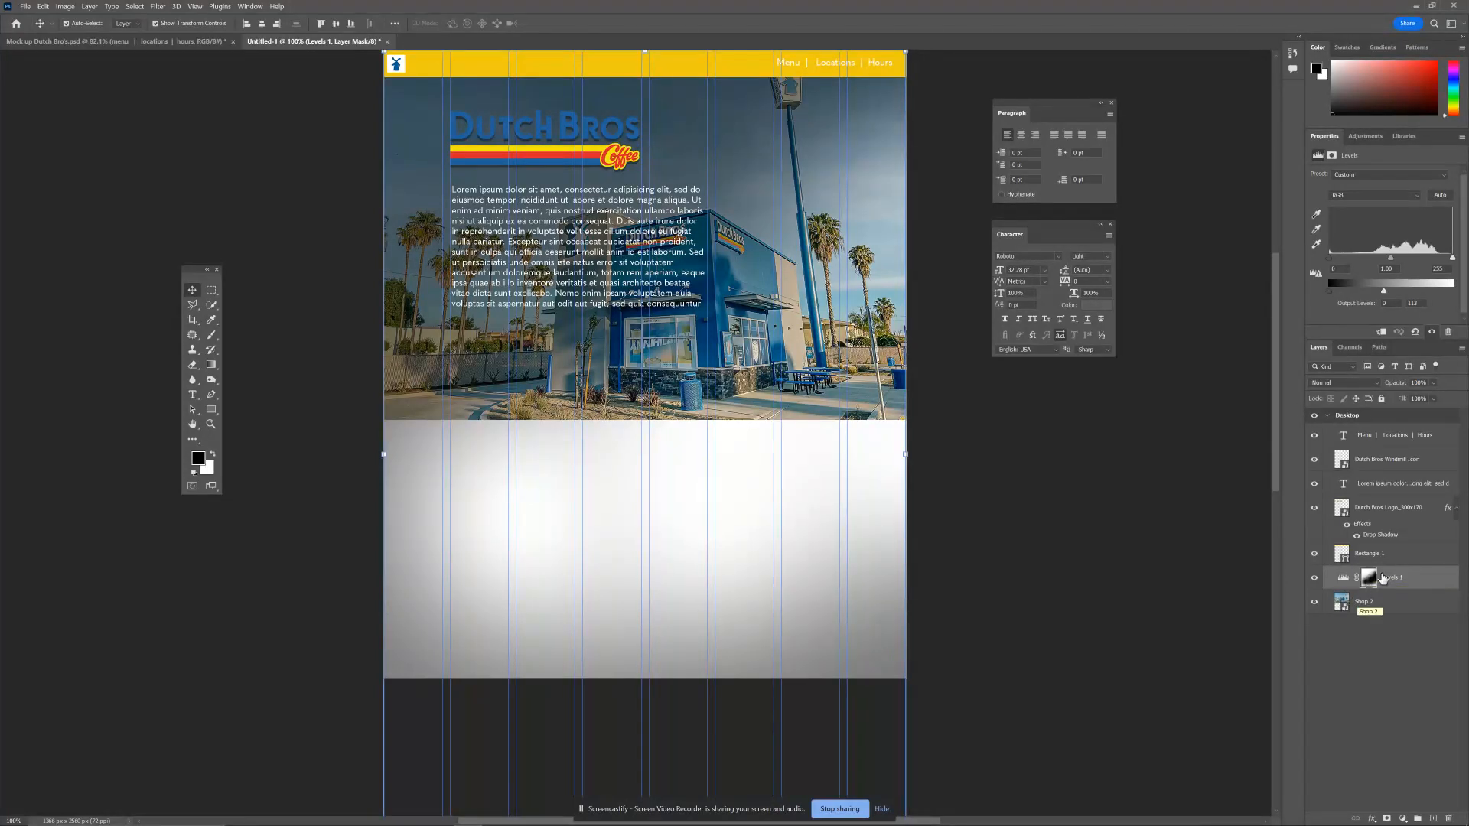
drag(1346, 612, 1373, 586)
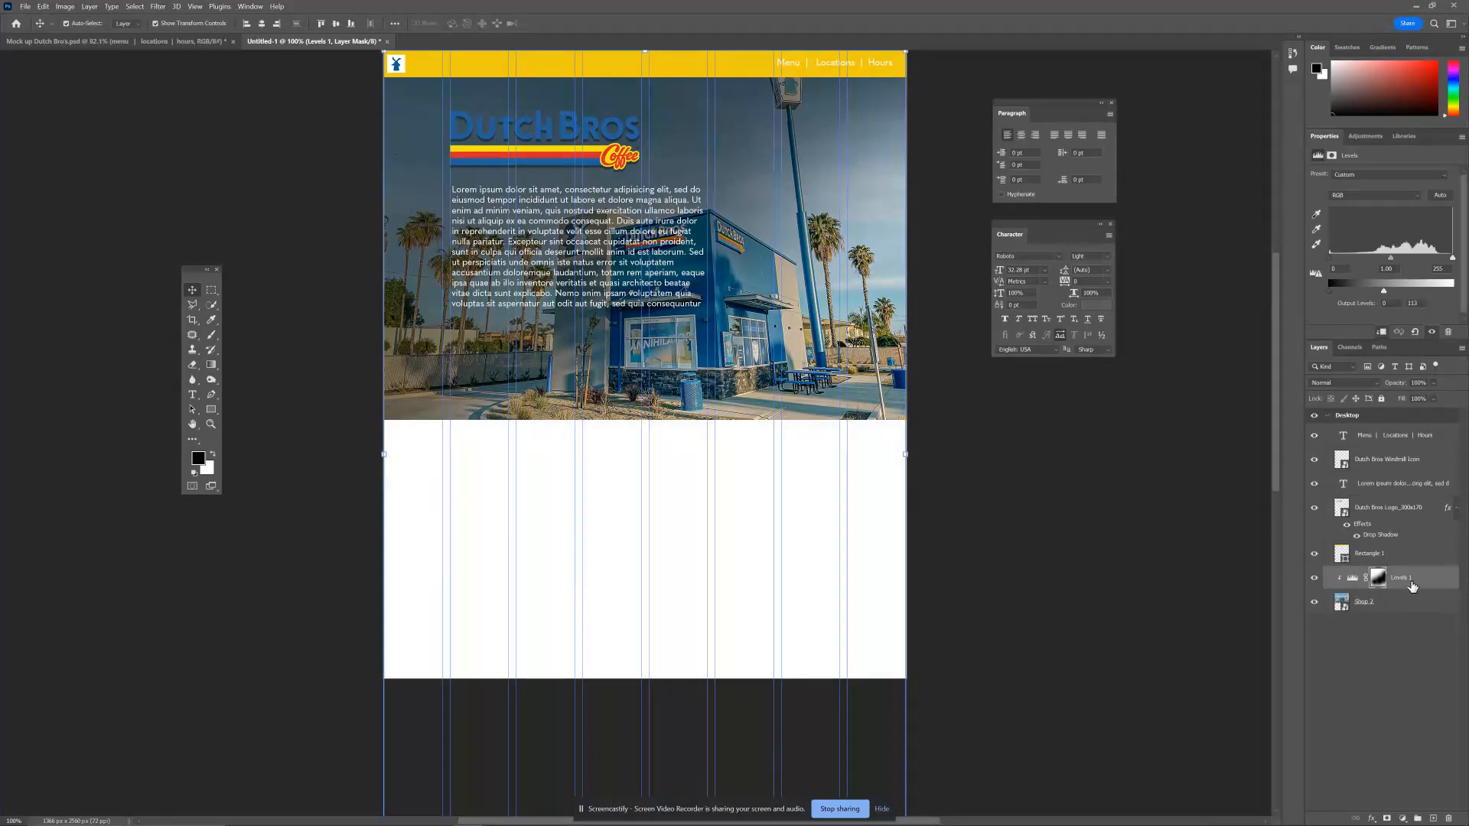
click(1337, 607)
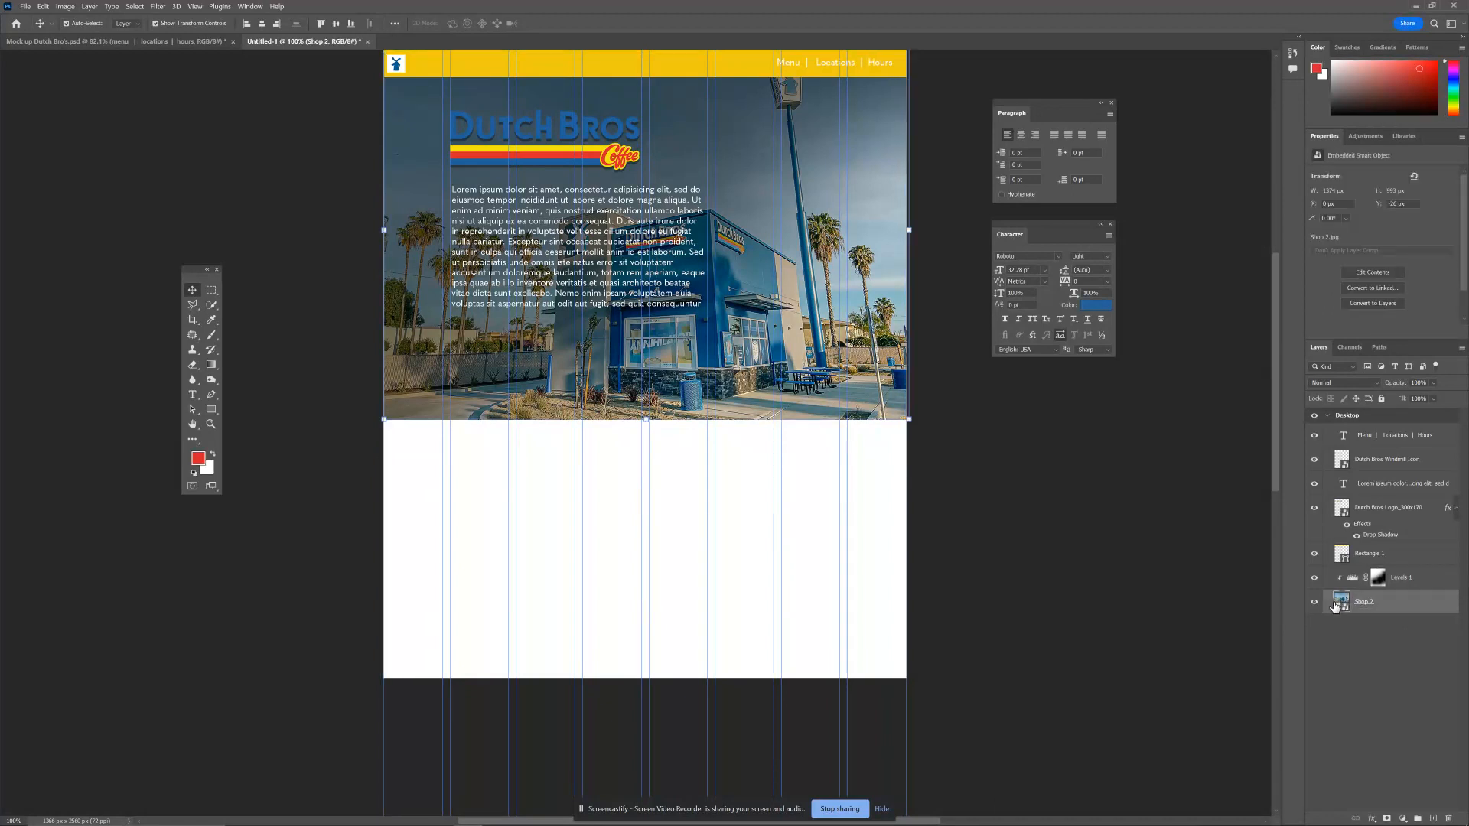
Extend the Desktop artboard's lower edge downward to a height of about 1785 px.
key(ctrl+h)
click(682, 559)
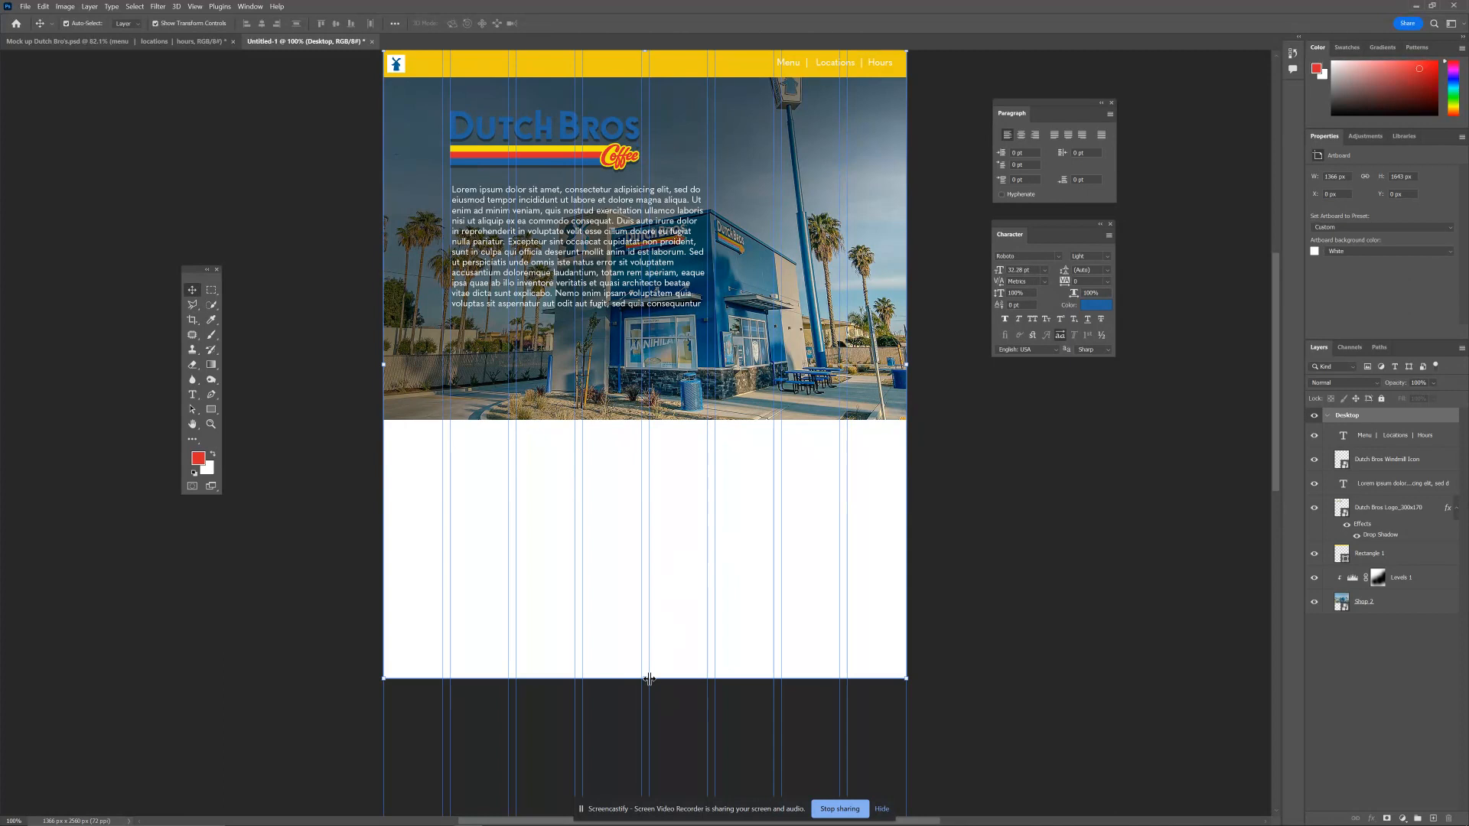
drag(642, 679, 645, 732)
click(1045, 626)
Add a three-column-wide text box reading "Drinks" below the shop photo and place its layer at the top of the Desktop artboard.
key(t)
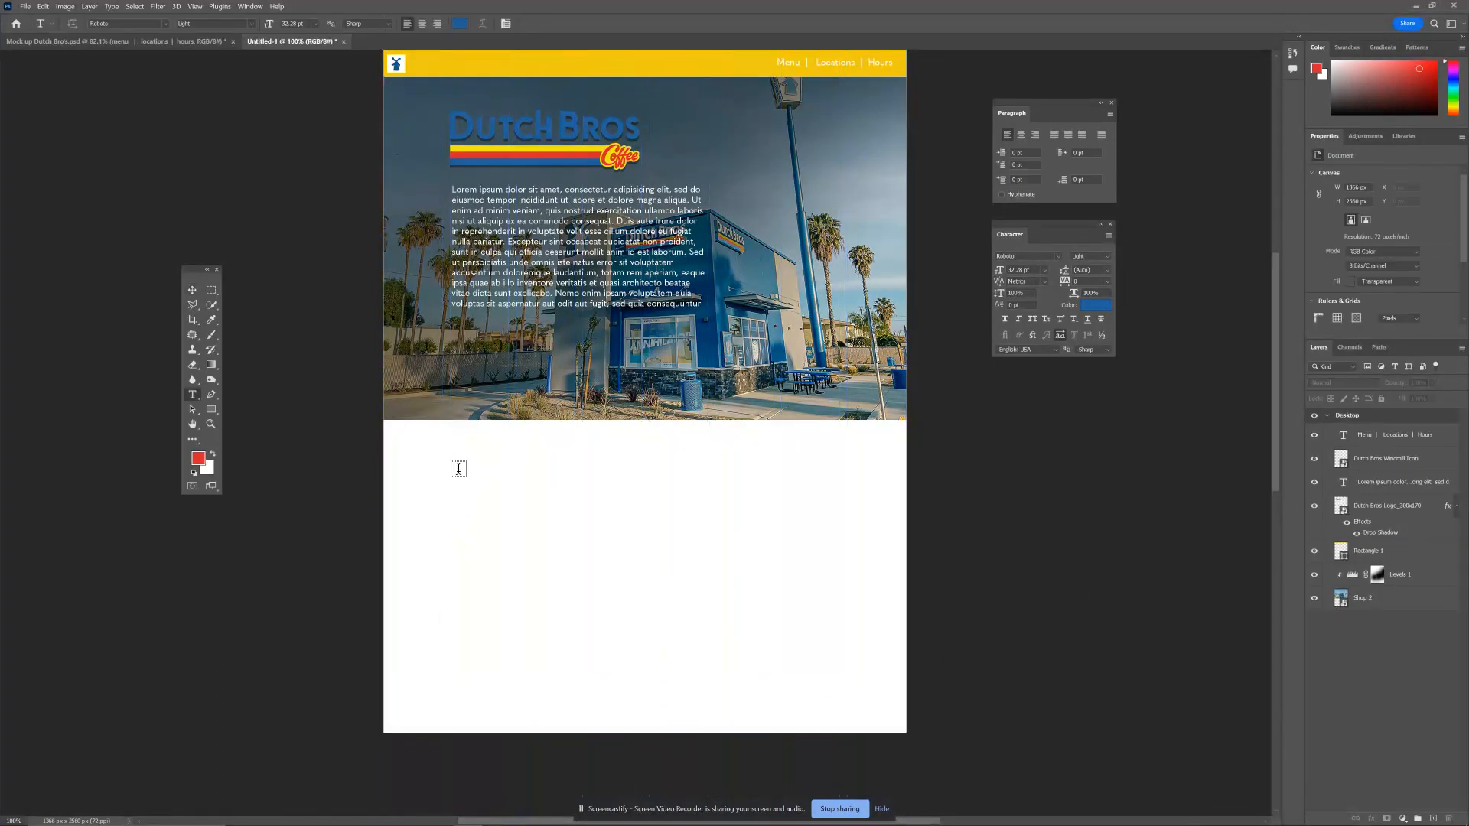
click(1375, 604)
drag(450, 447, 644, 516)
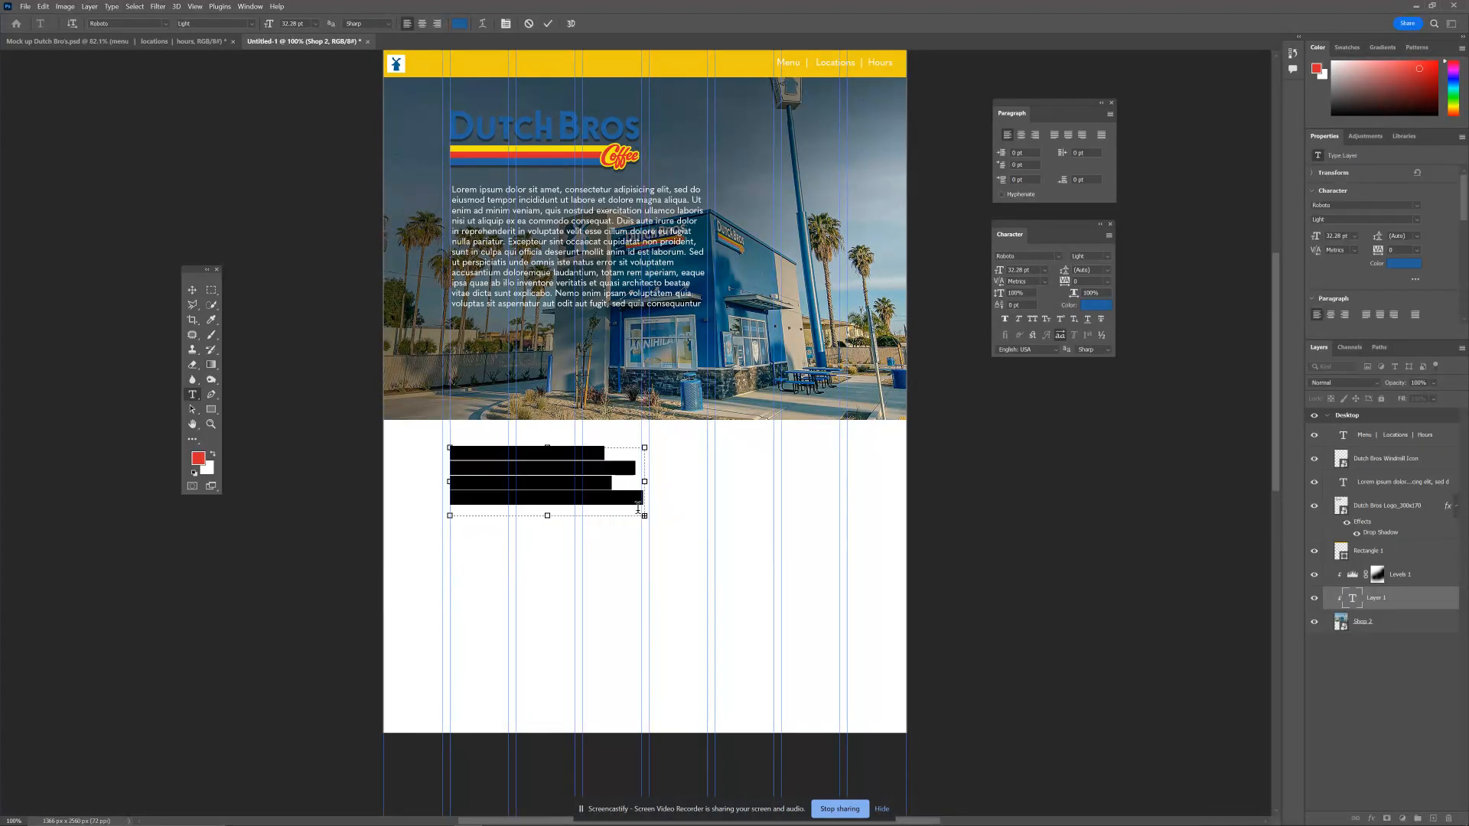
key(BackSpace)
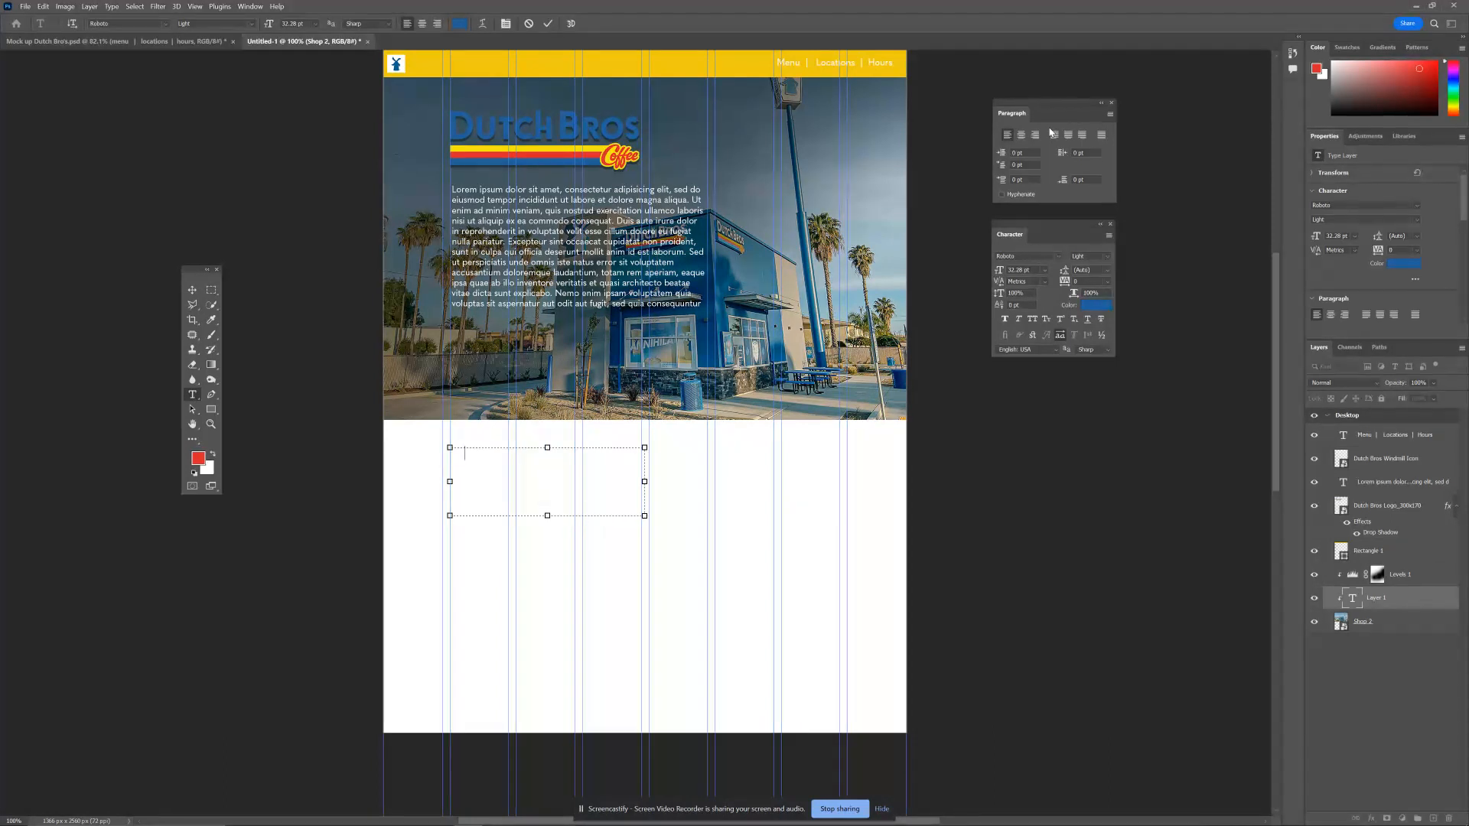
text(Drinks)
drag(1370, 599, 1399, 426)
Set the "Drinks" heading's font to Roboto Slab Bold.
double_click(479, 453)
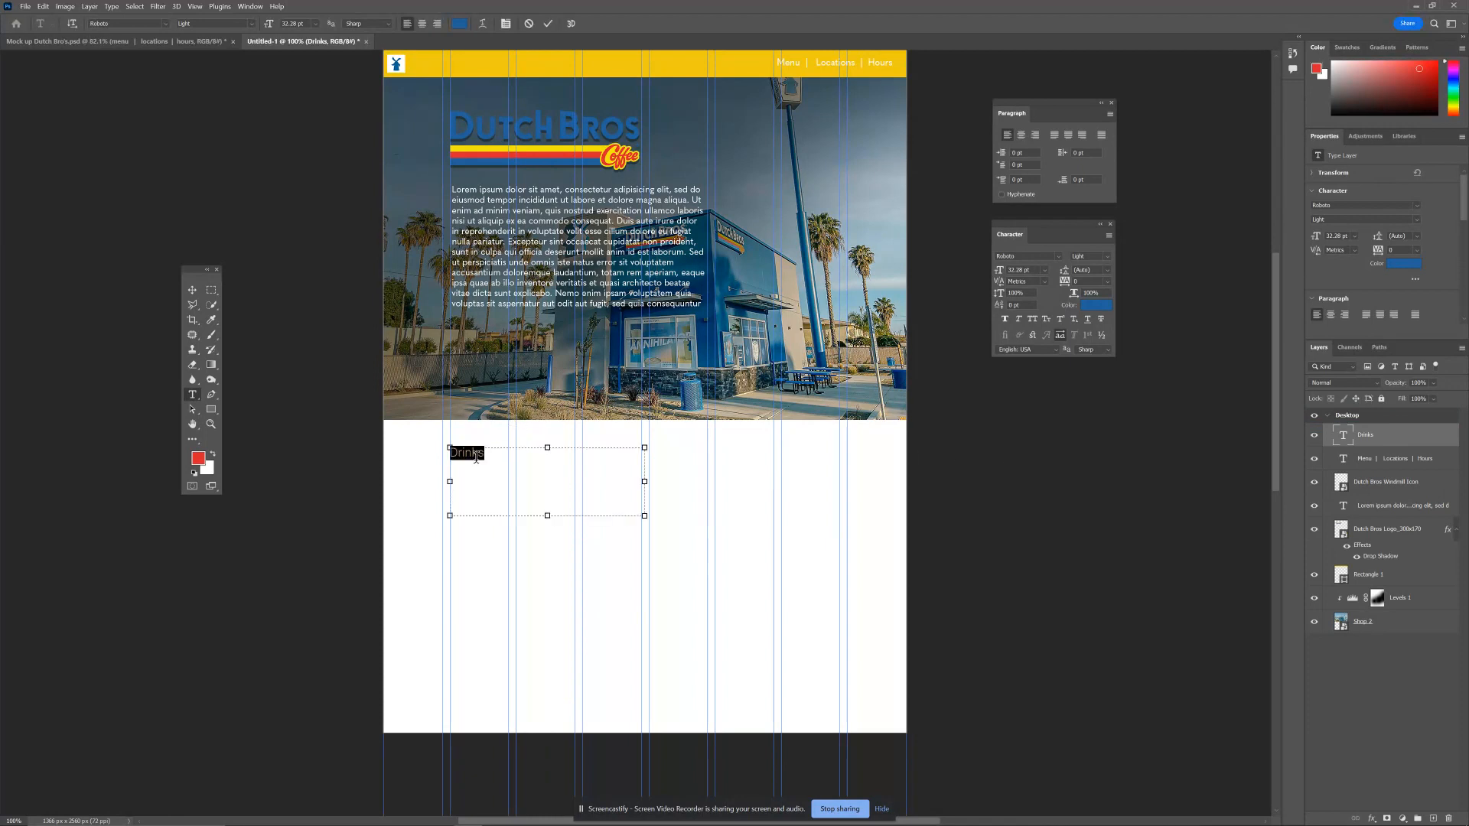
click(1029, 257)
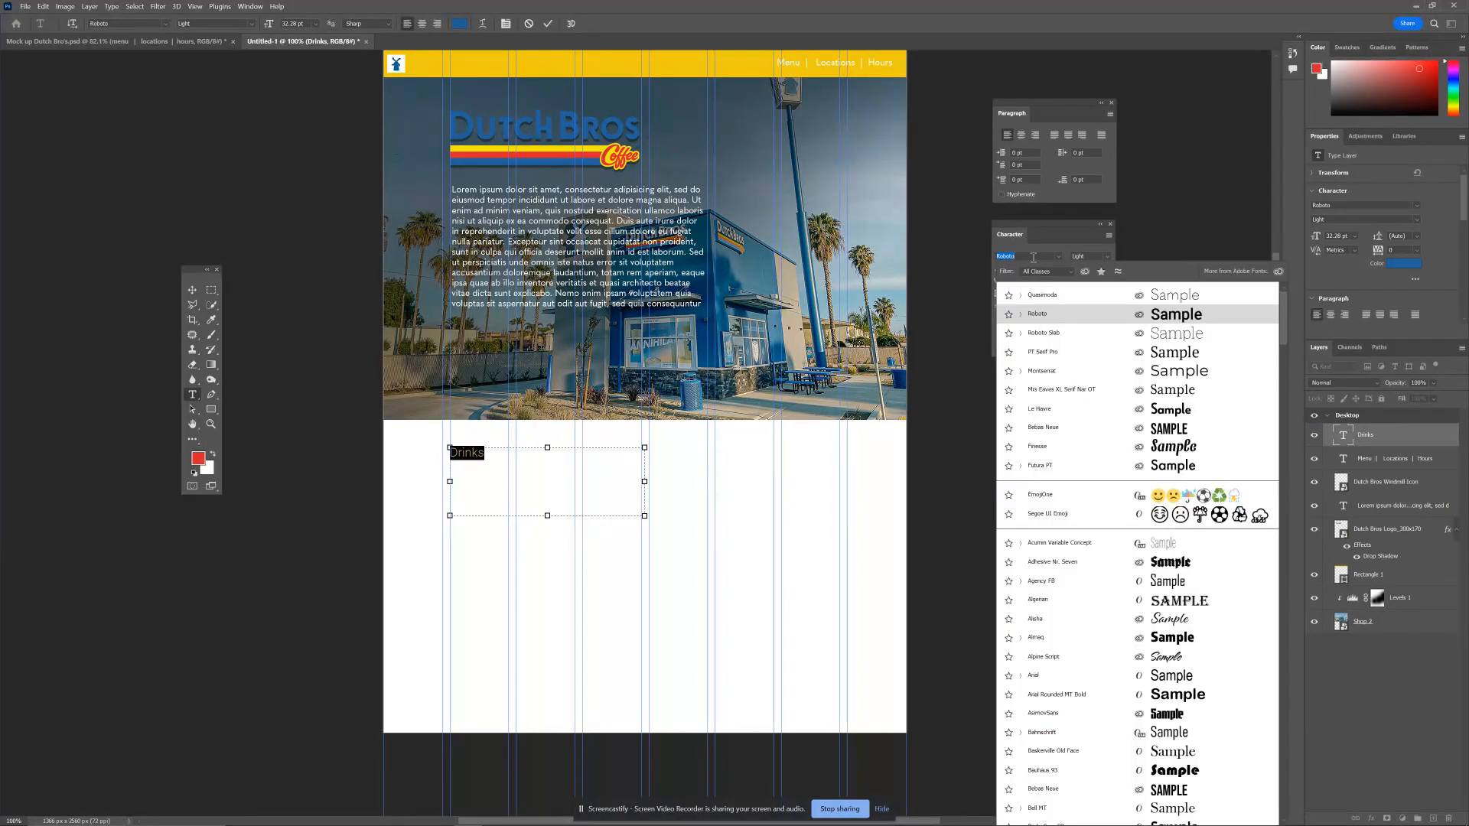
key(Down)
key(Down)
key(Down)
key(Down)
key(Down)
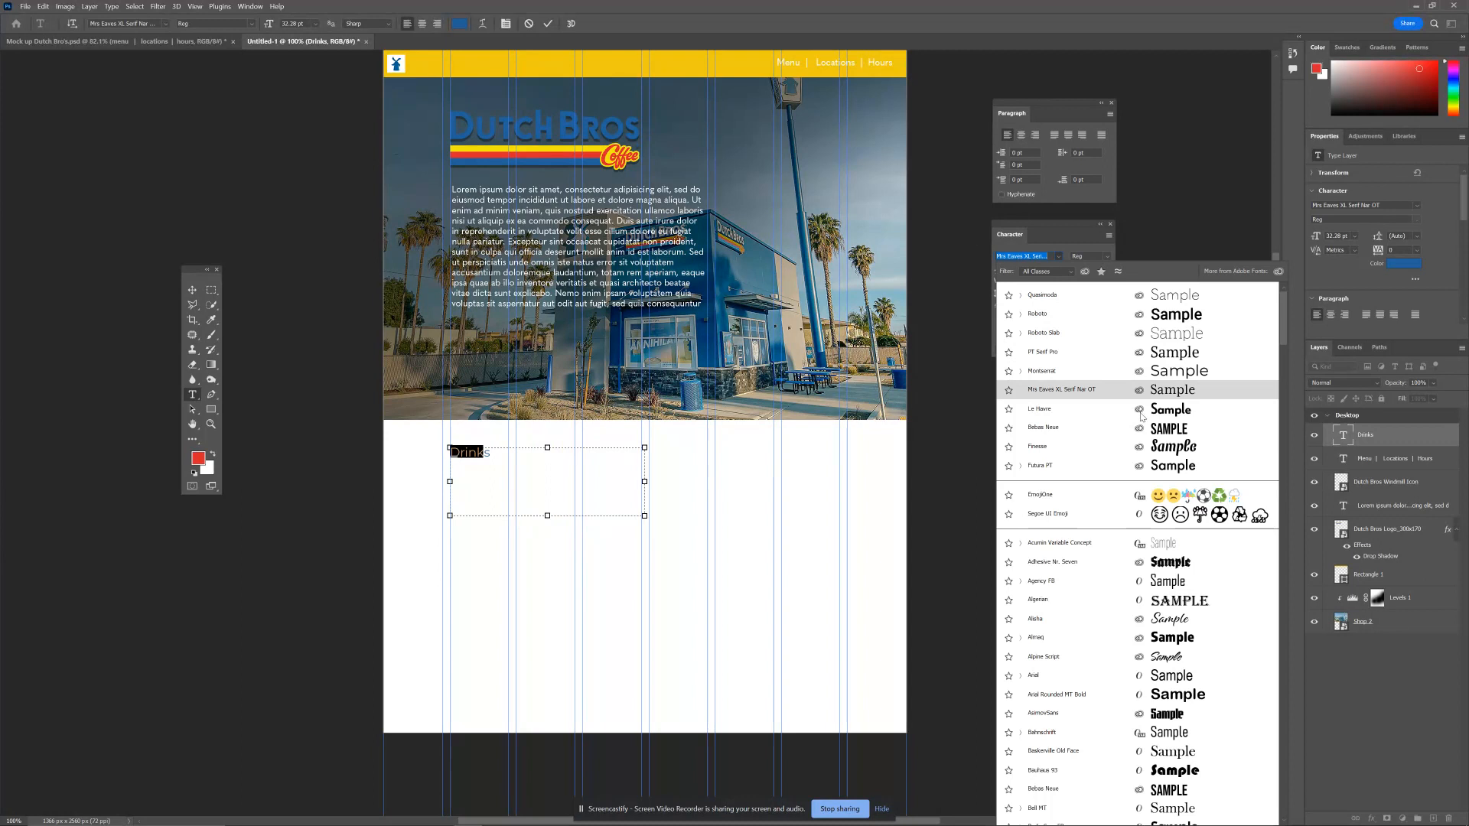
key(Up)
key(Up)
key(Up)
key(Up)
key(Up)
key(Up)
text(robo)
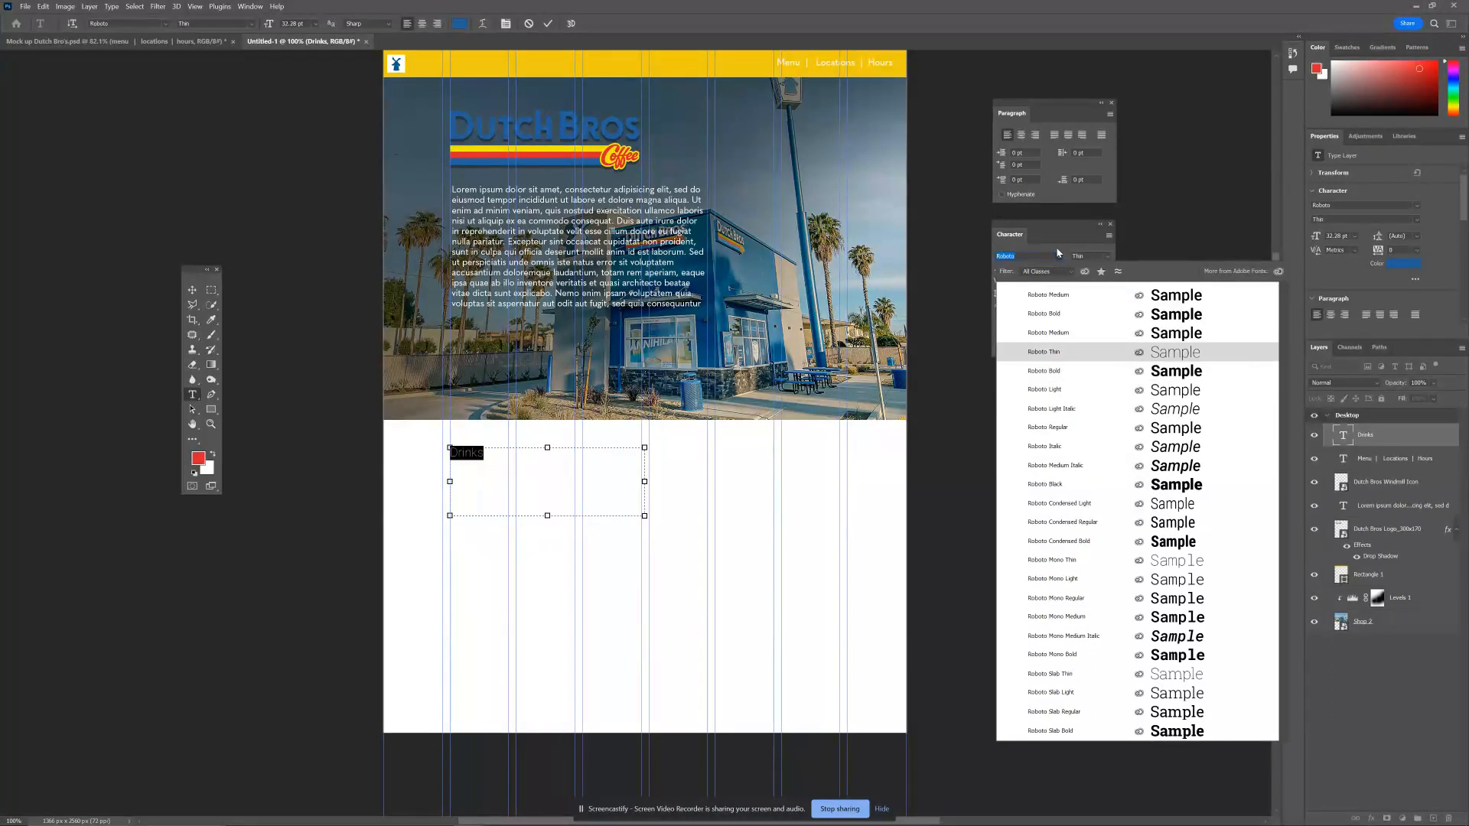
click(1132, 389)
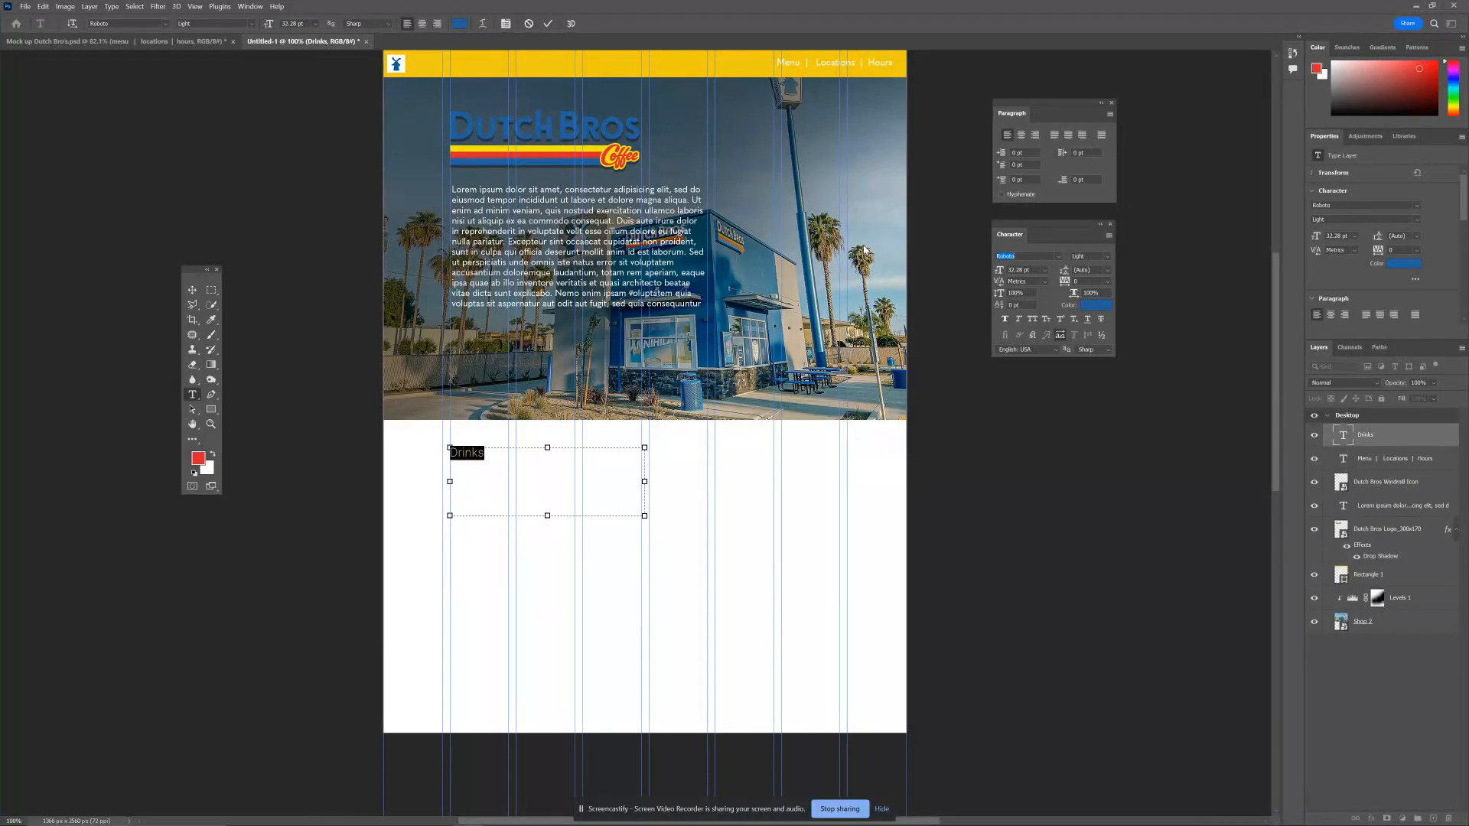
text(robo)
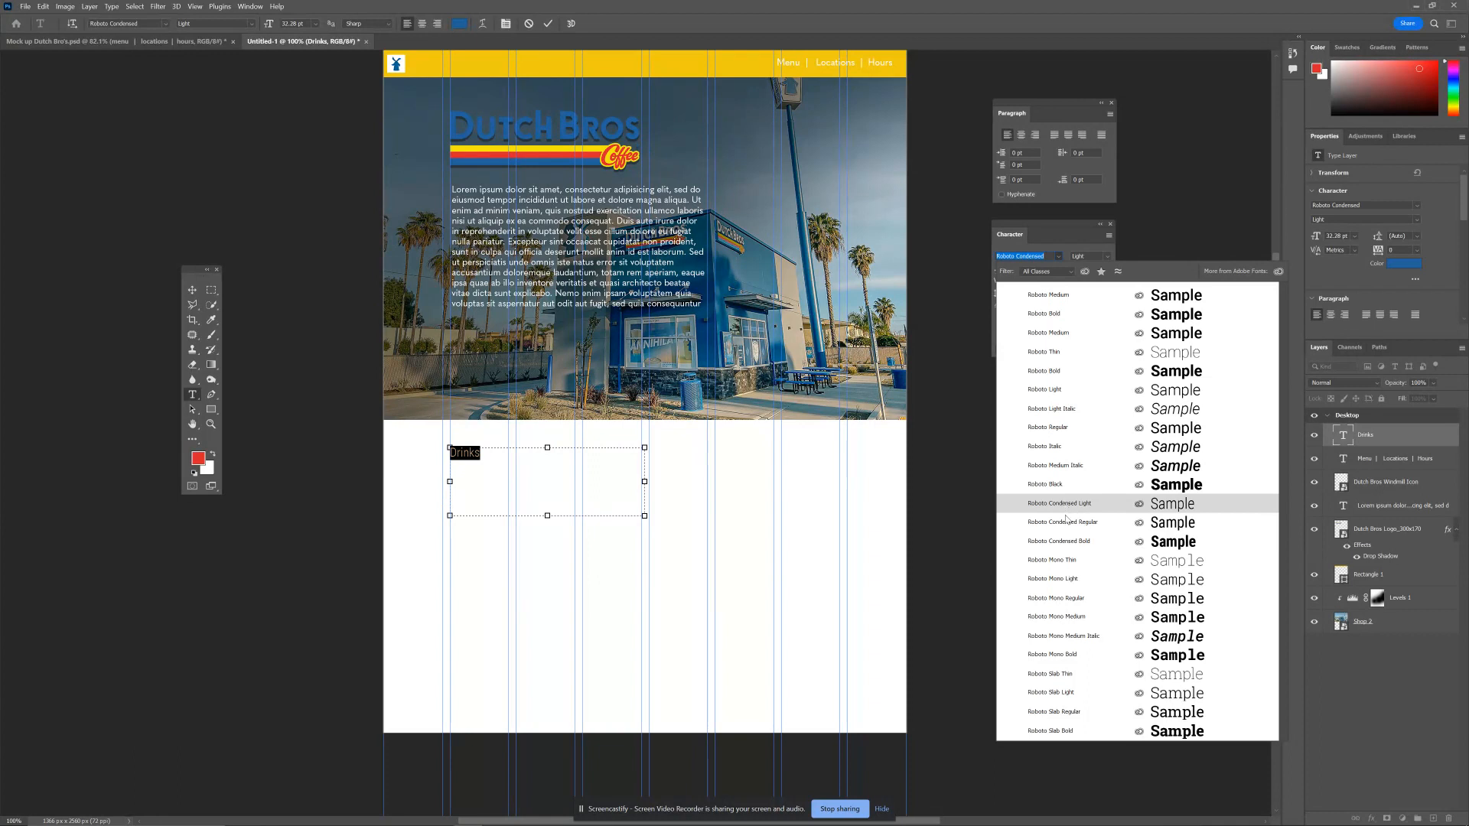
click(1099, 731)
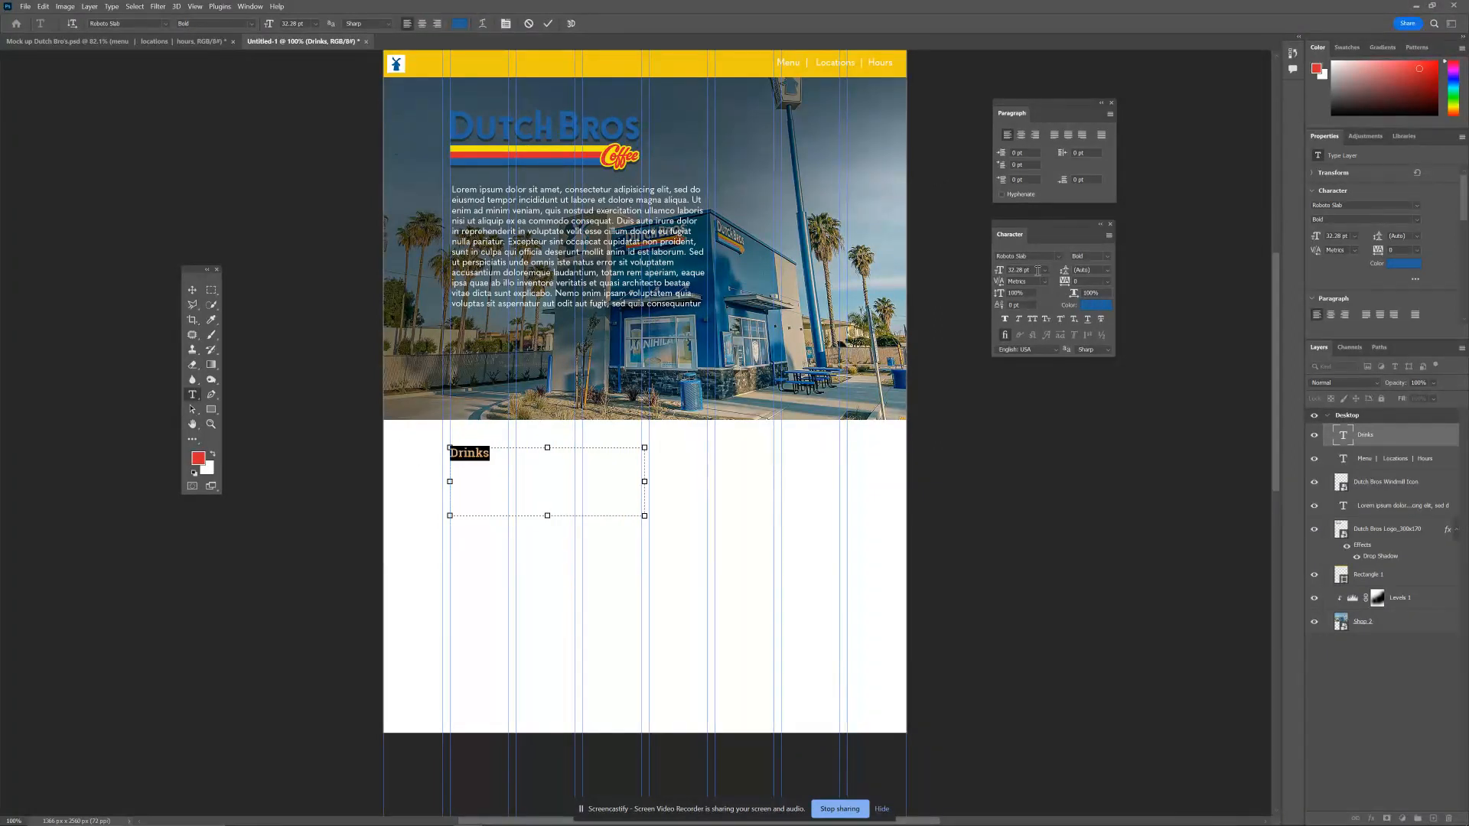
Enlarge the "Drinks" heading to 102 pt and commit the text.
key(shift+Up)
key(shift+Up)
key(shift+Up)
key(shift+Up)
key(shift+Up)
key(shift+Up)
key(shift+Up)
key(shift+Up)
key(shift+Up)
key(shift+Up)
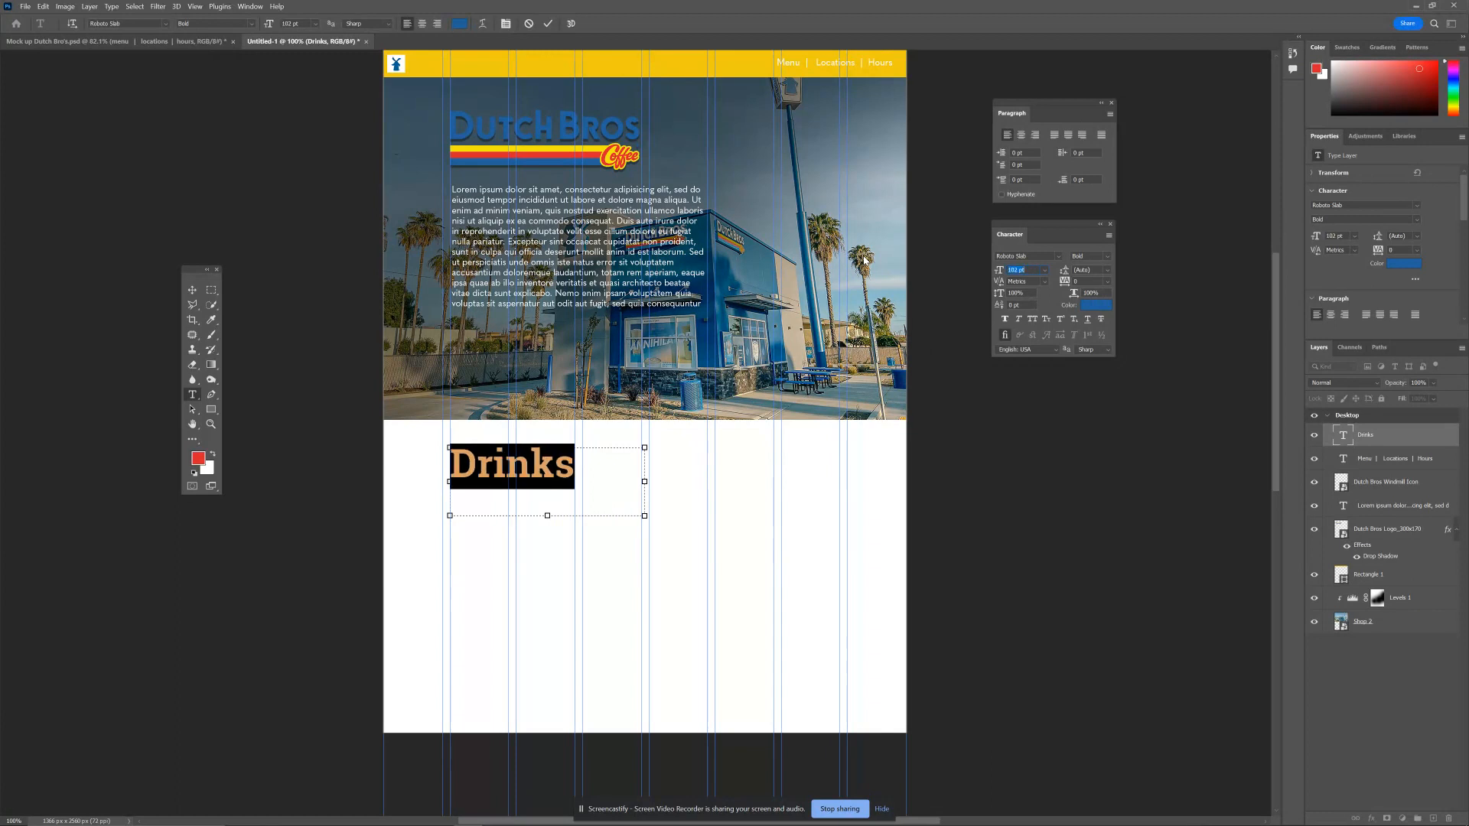
key(shift+Down)
key(shift+Down)
key(shift+Down)
click(192, 290)
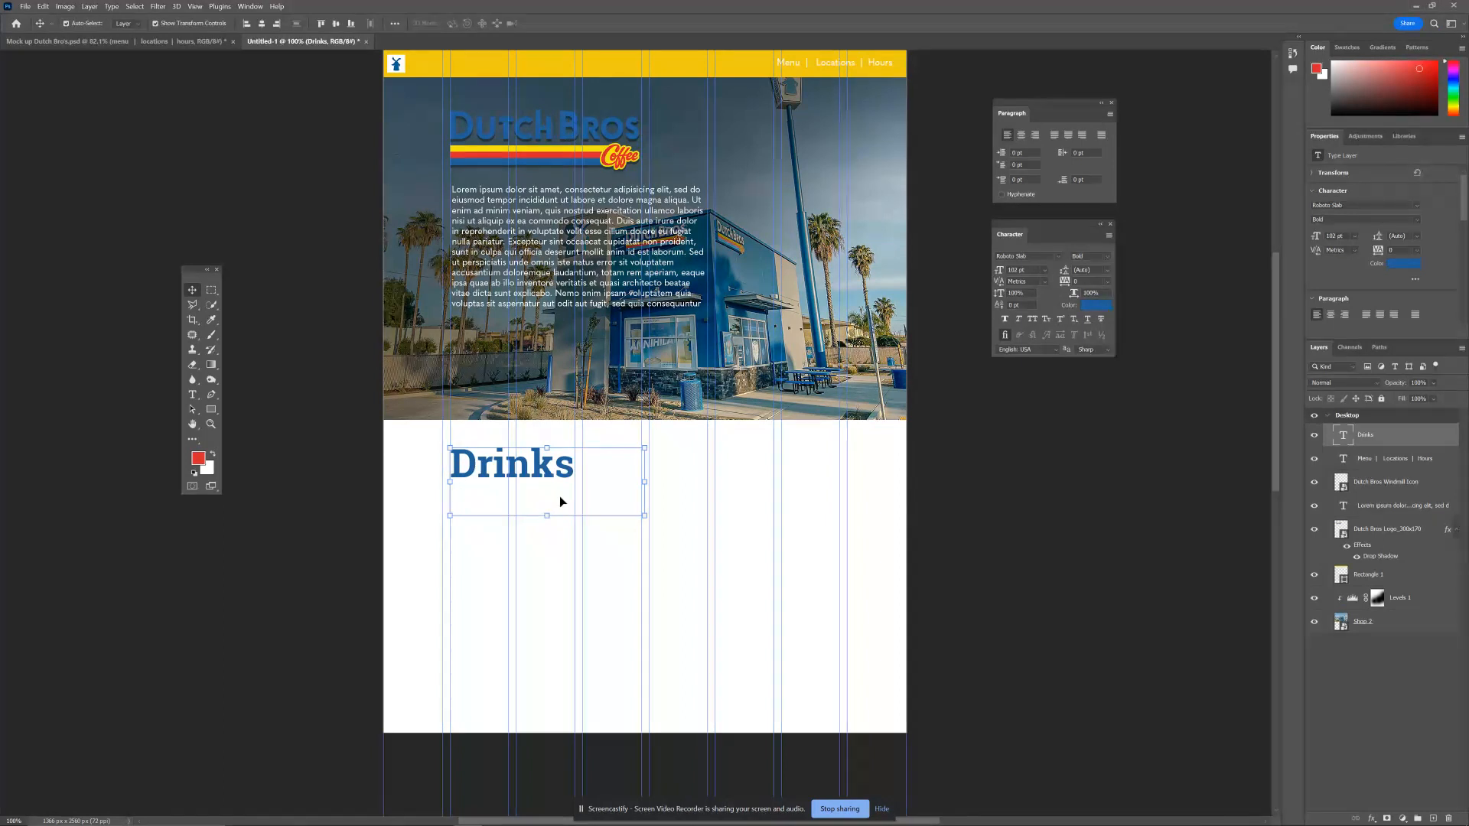
click(555, 561)
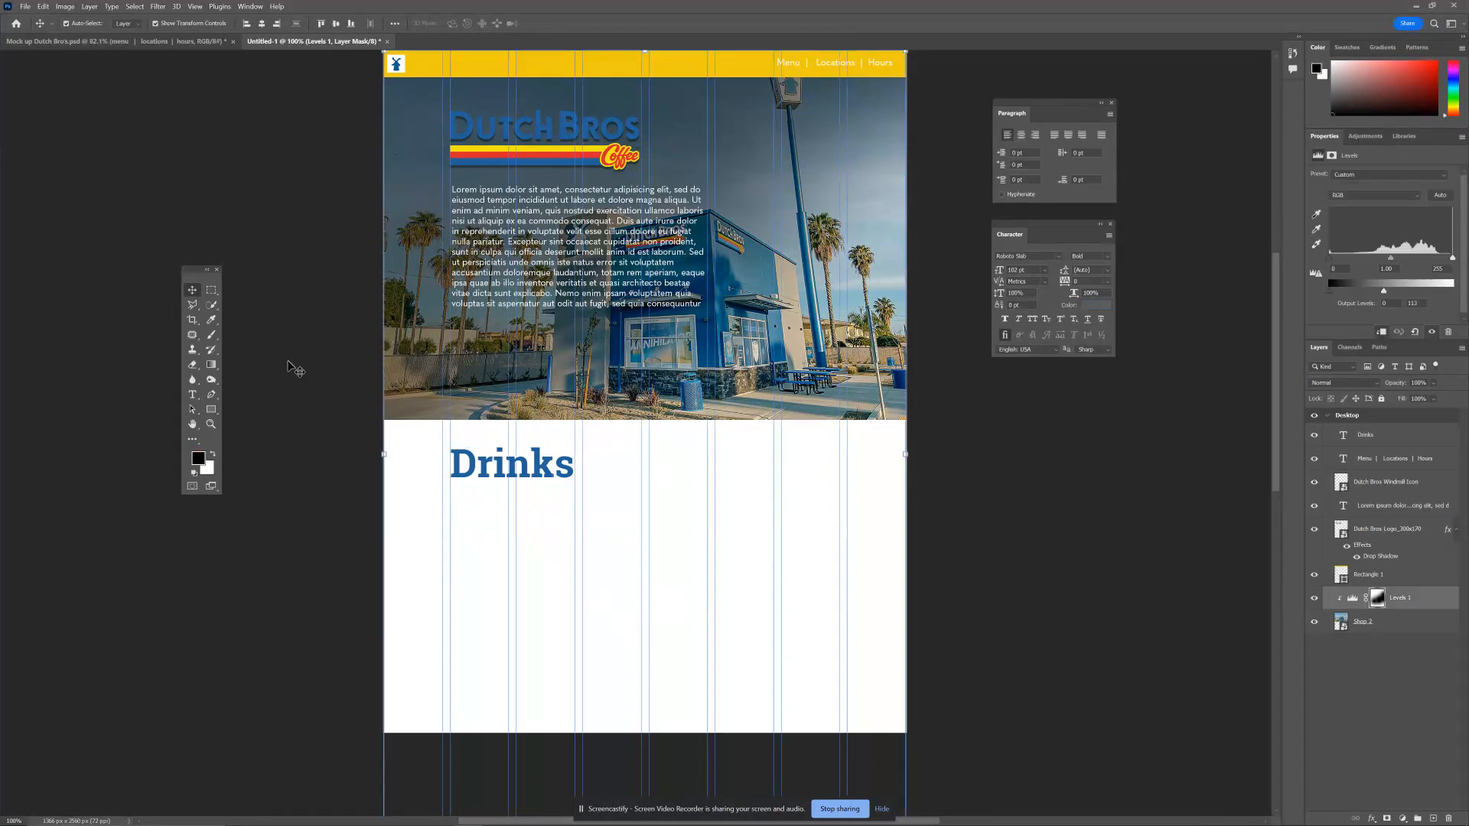
Draw a 152 px square in the first grid column under the "Drinks" heading and fill it with red sampled from the logo.
click(212, 410)
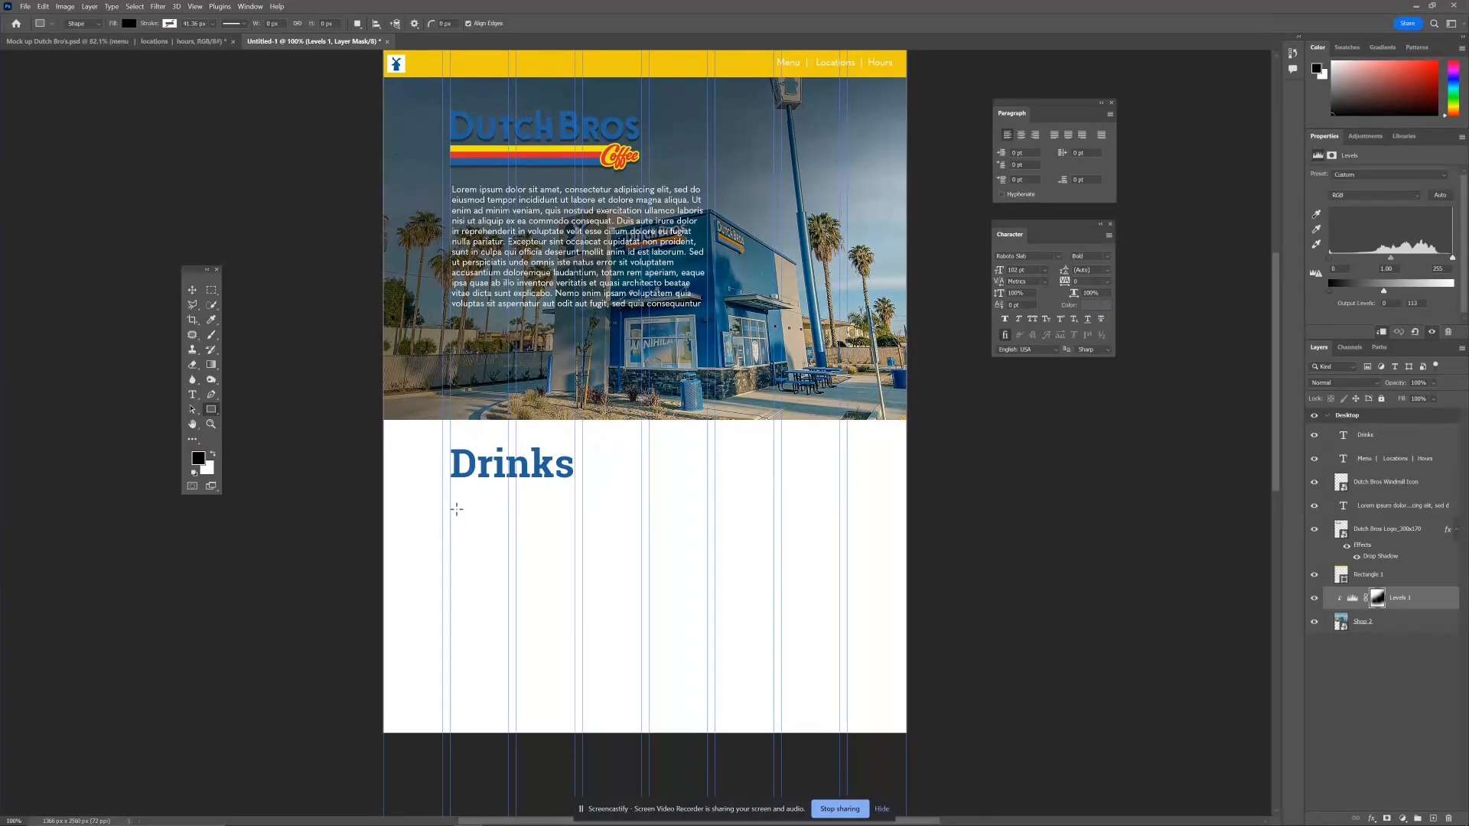
drag(450, 498, 508, 556)
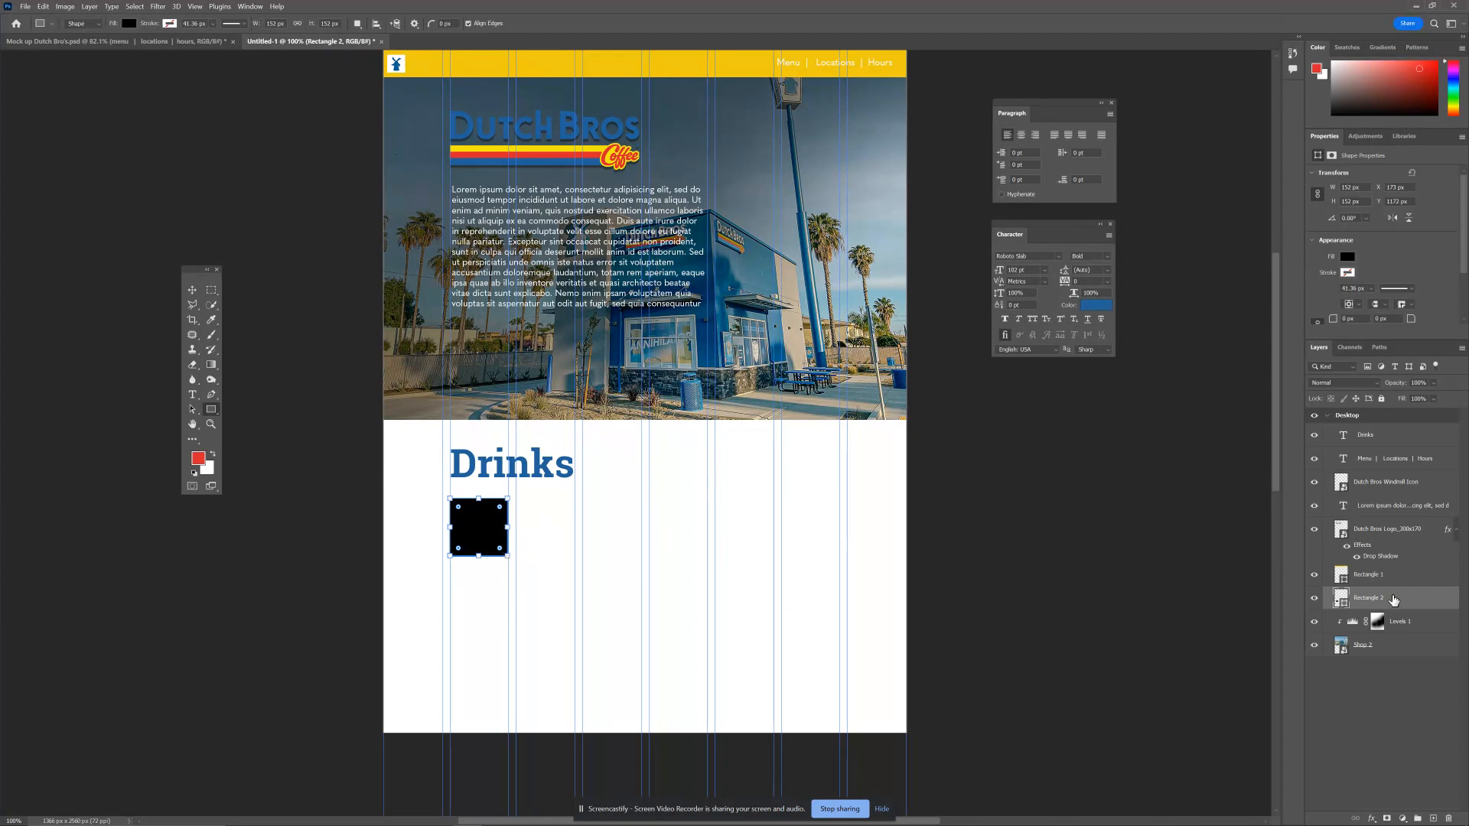
double_click(1342, 598)
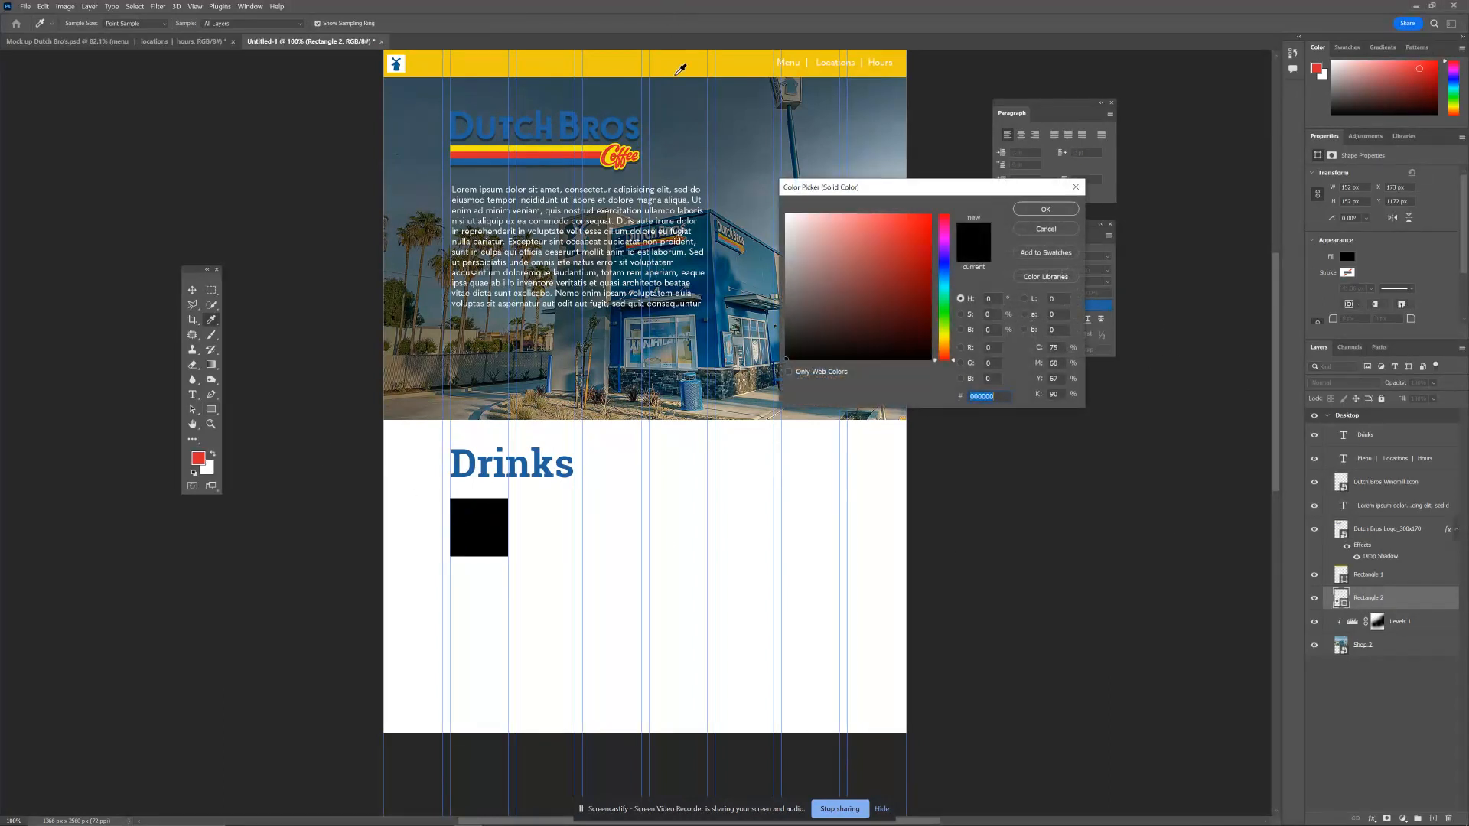
click(608, 148)
click(602, 147)
click(602, 148)
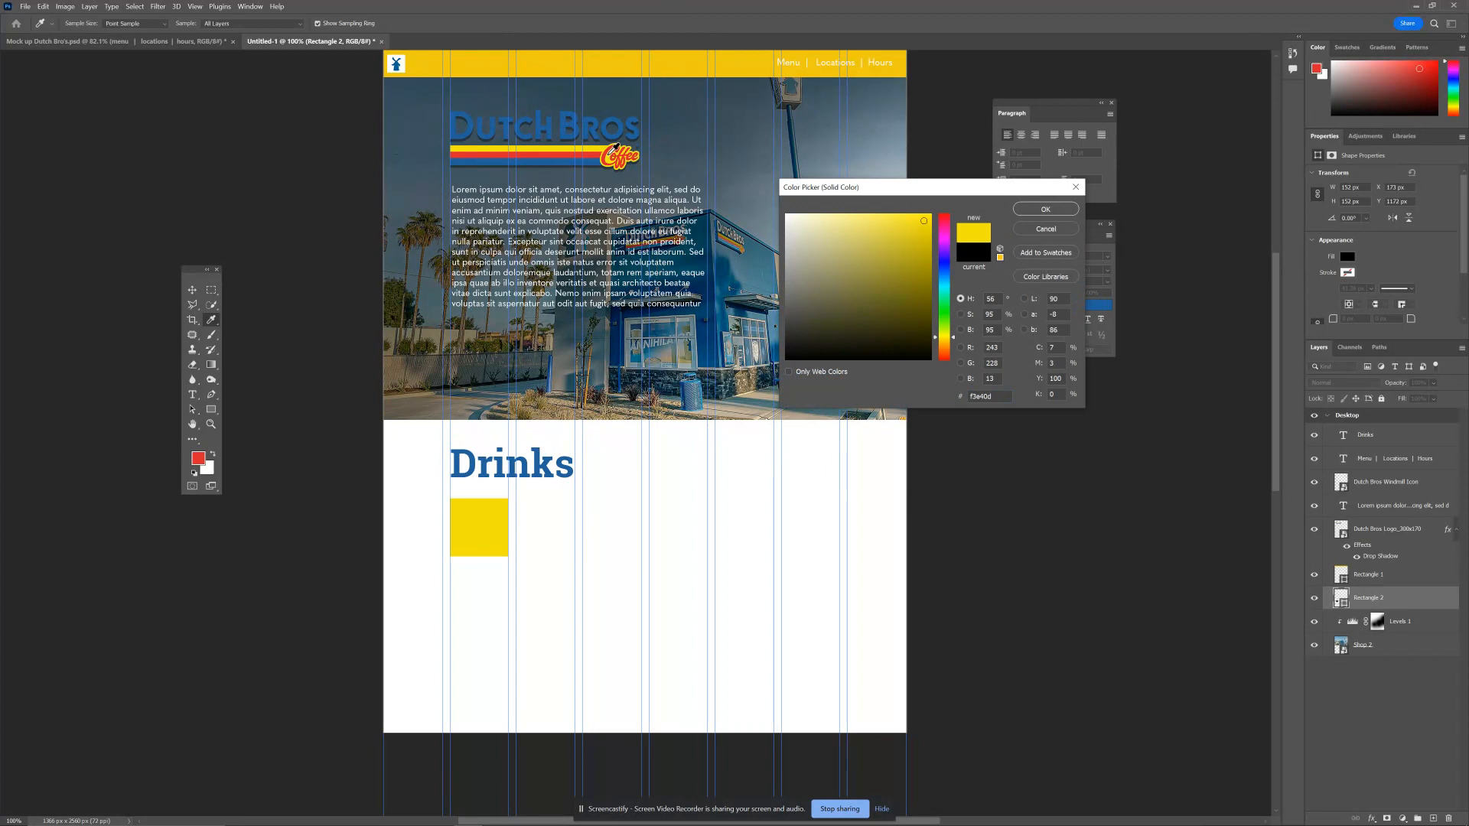
click(603, 155)
drag(584, 159, 593, 153)
click(1045, 211)
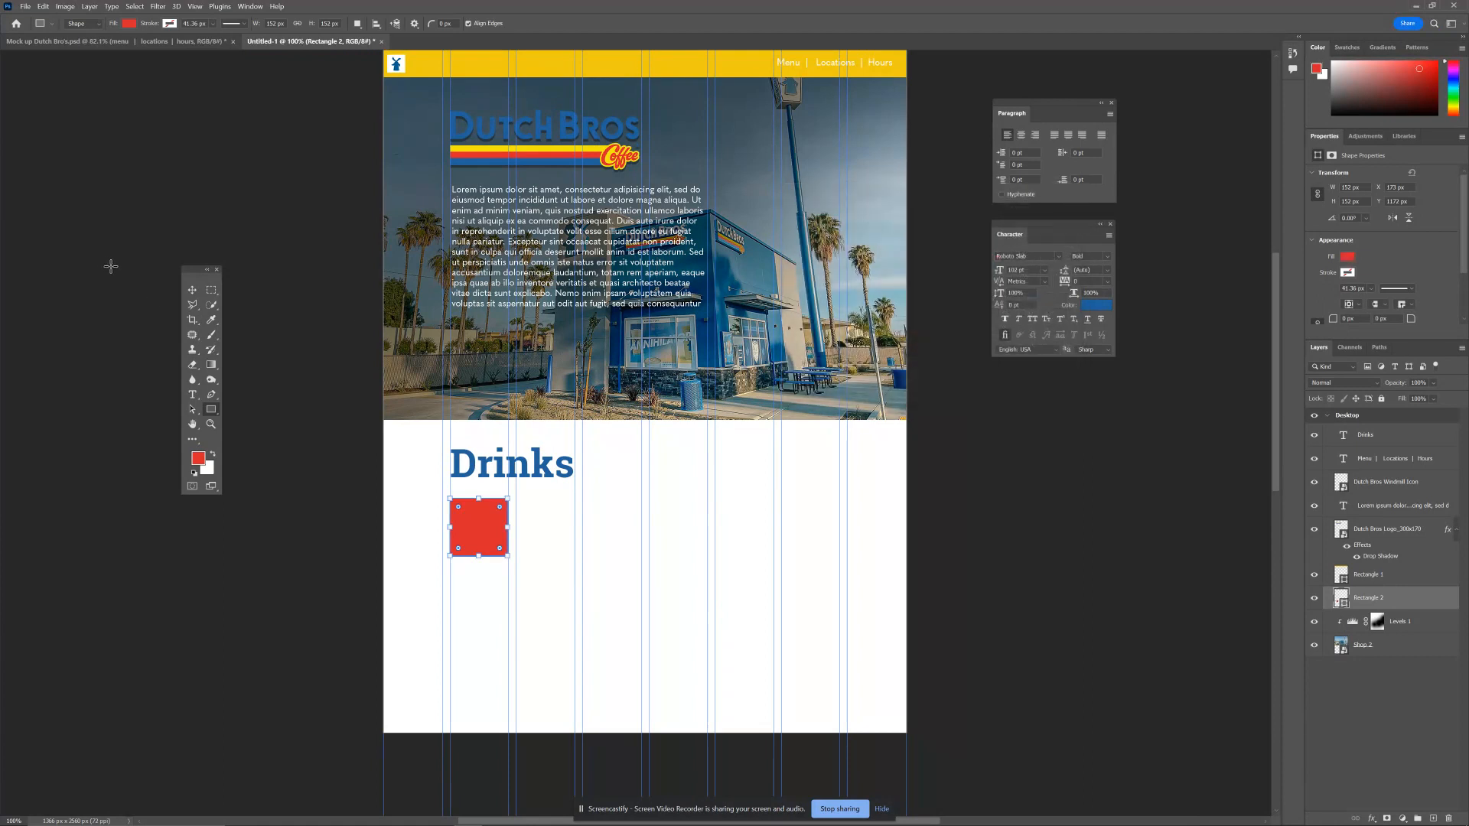
Duplicate the red square into the second, third and fourth grid columns, aligning each copy to the guides.
key(v)
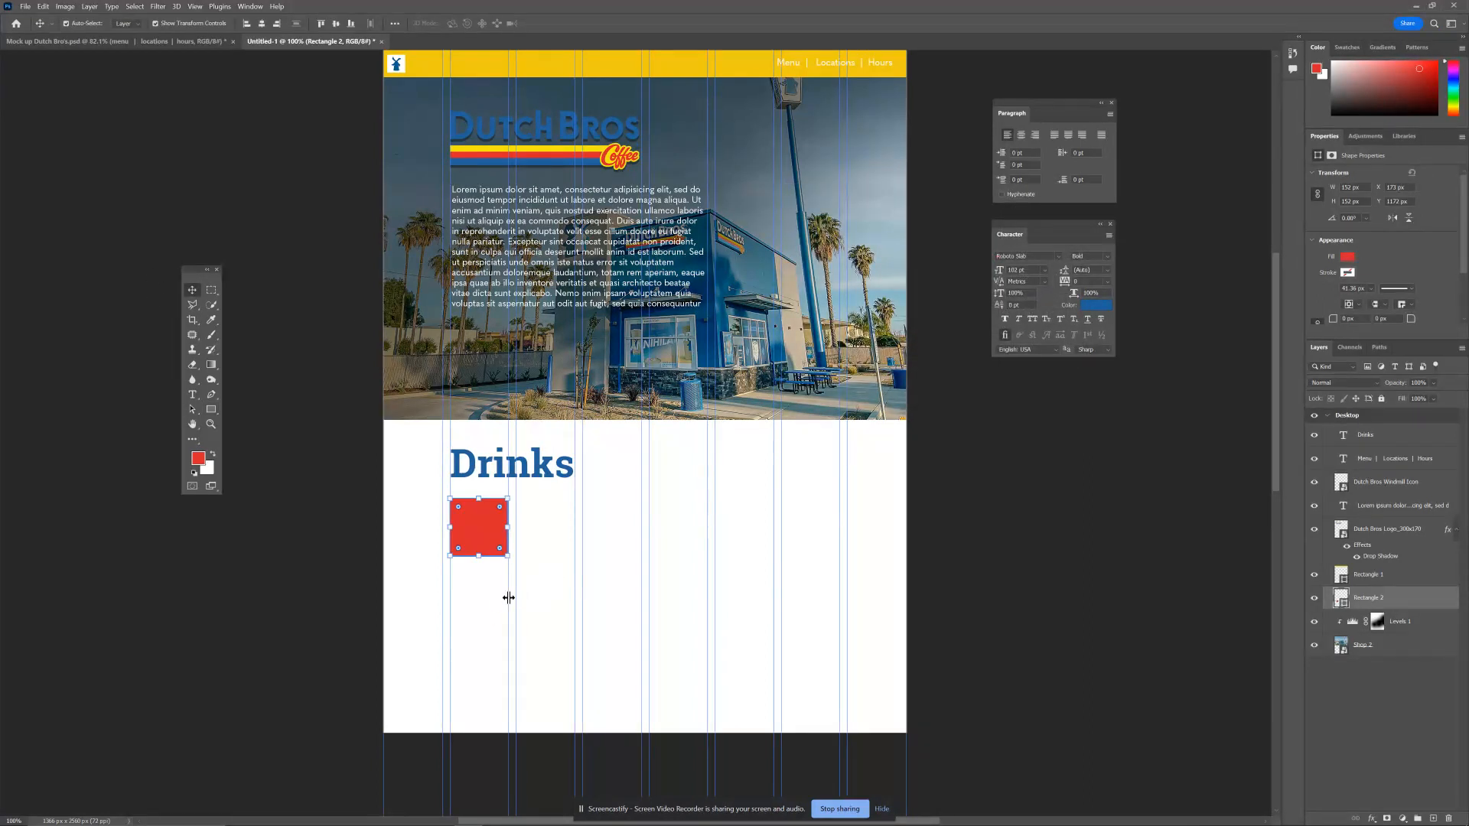
drag(475, 528, 682, 531)
key(Left)
key(Left)
key(Left)
key(Left)
key(Left)
key(Left)
key(Left)
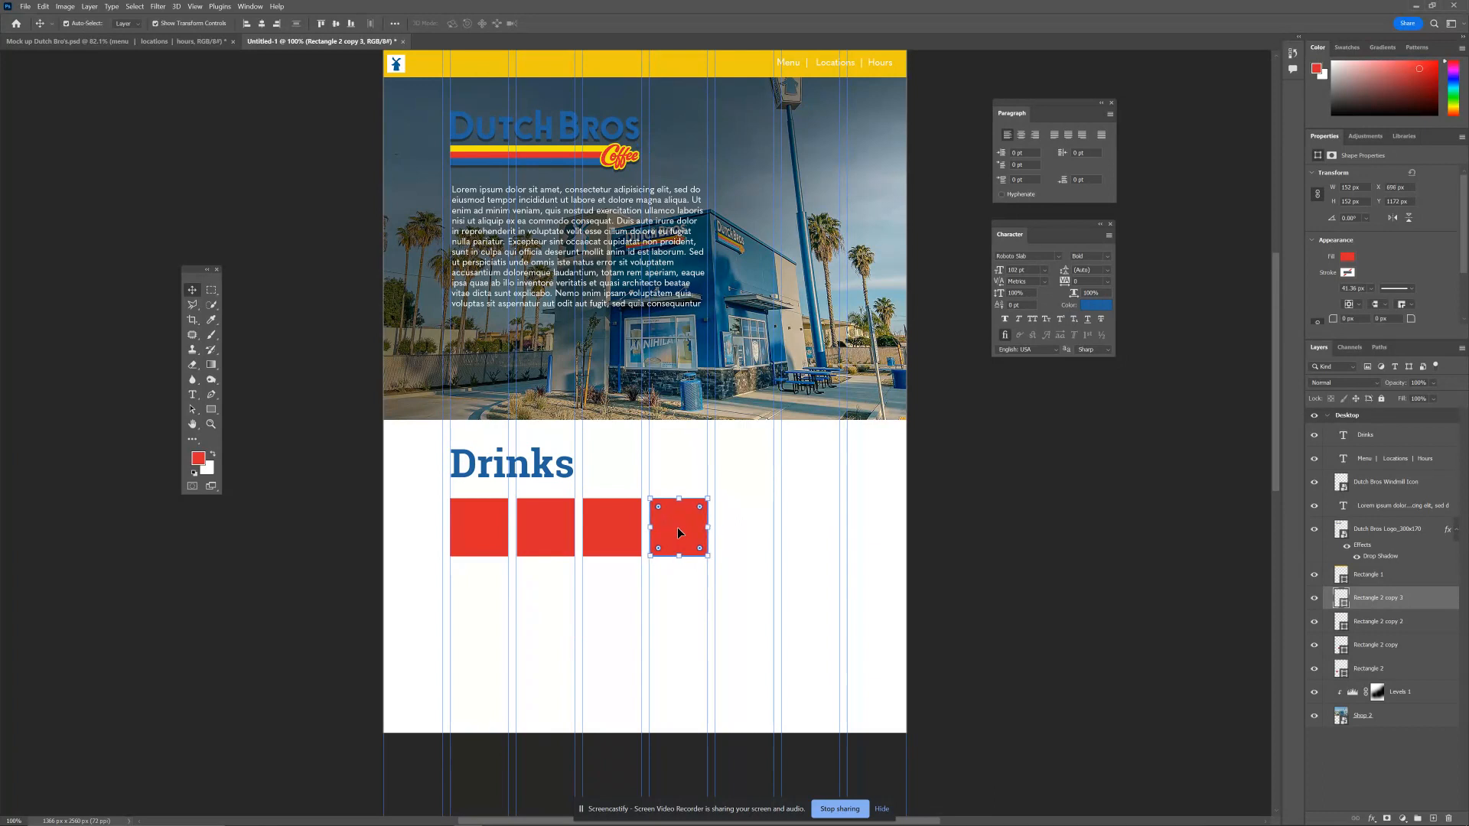
Add two more copies of the red square in the fifth and sixth grid columns to complete the row.
click(754, 449)
drag(664, 550, 814, 534)
key(ctrl+z)
key(ctrl+t)
key(Return)
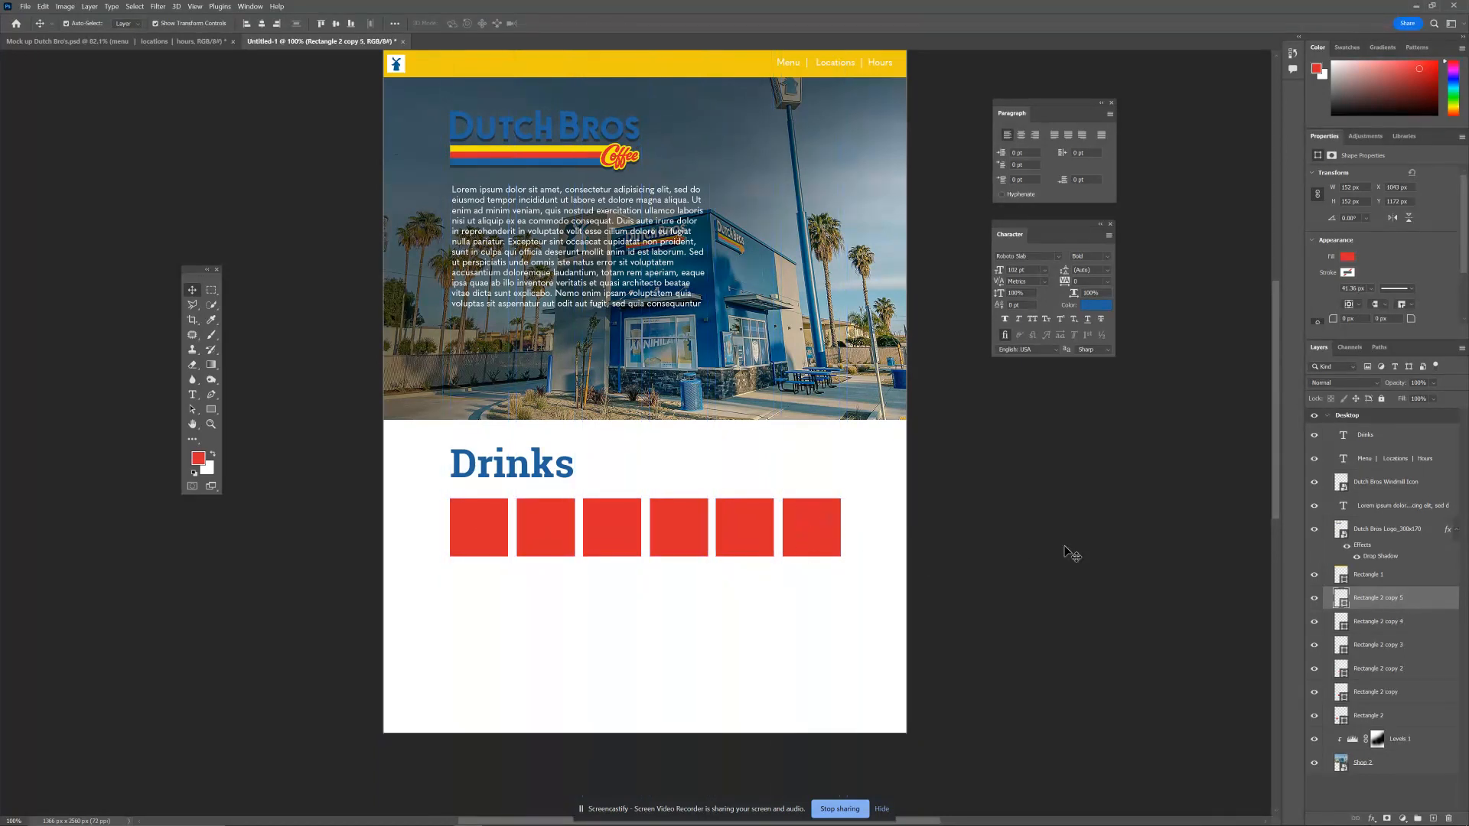
Select all six red squares and duplicate them as a second row directly below the first.
click(1063, 555)
click(821, 526)
shift+click(737, 531)
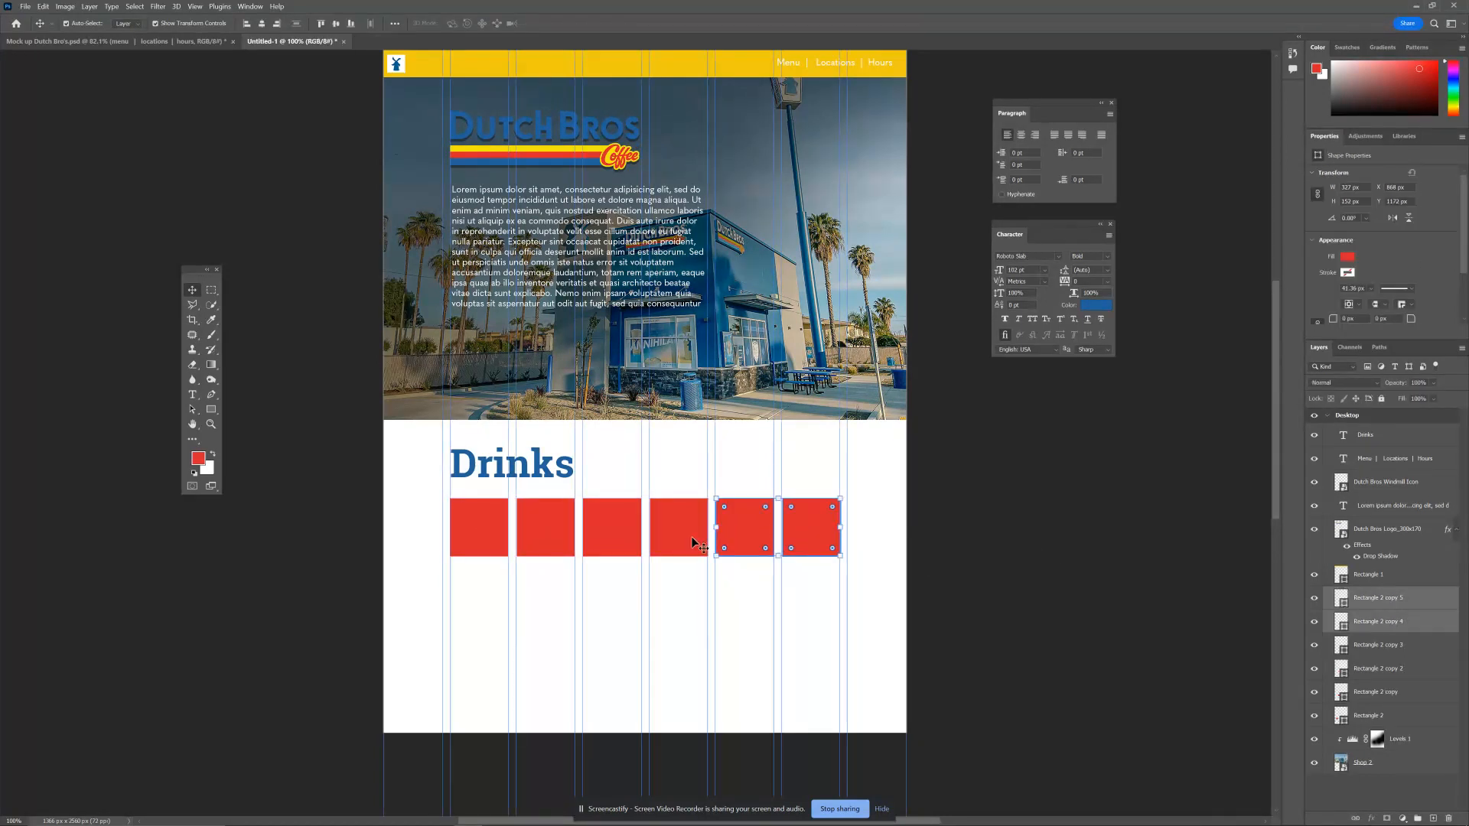
shift+click(678, 534)
shift+click(625, 527)
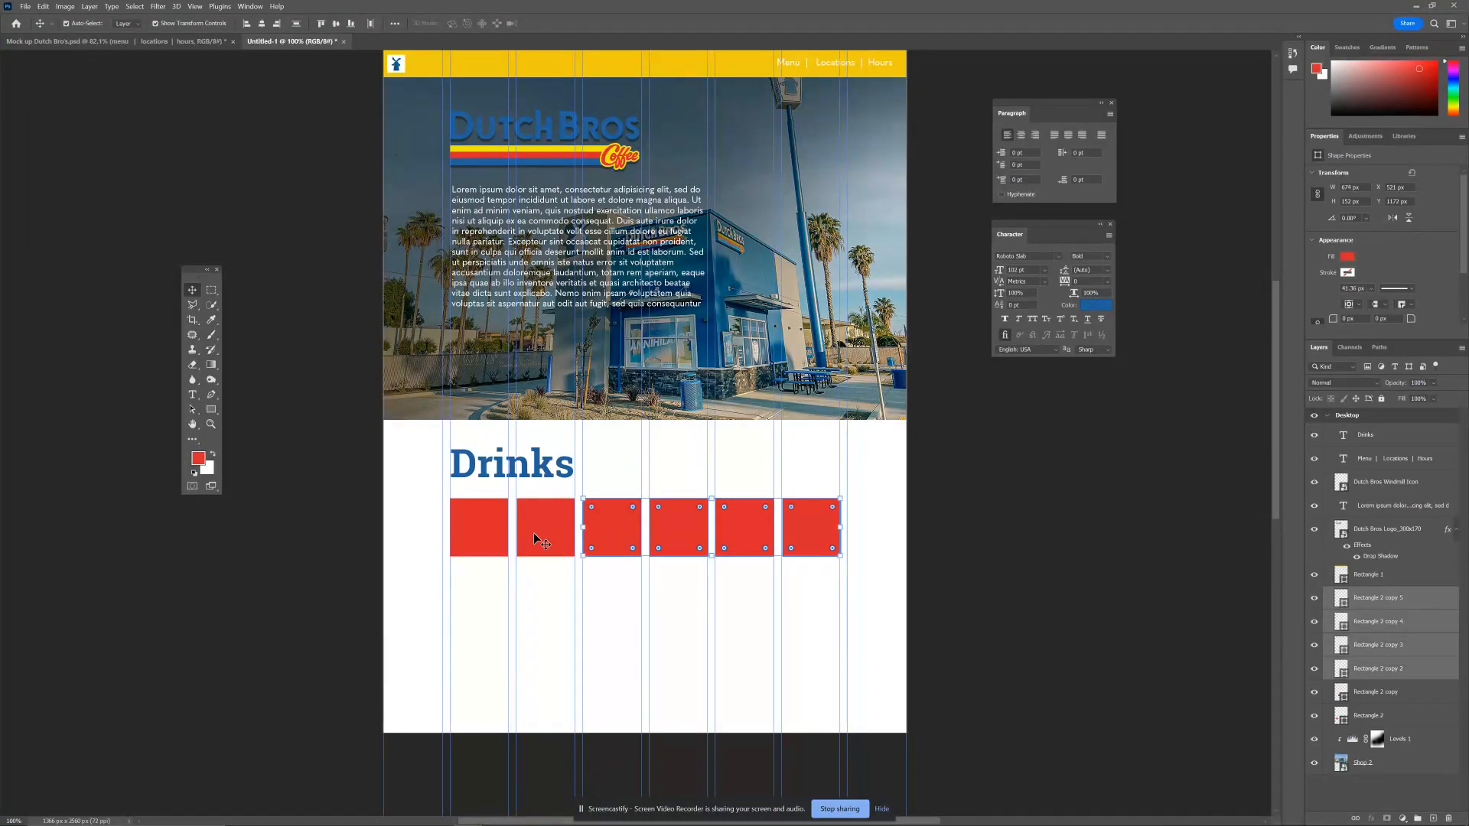
shift+click(535, 533)
shift+click(497, 539)
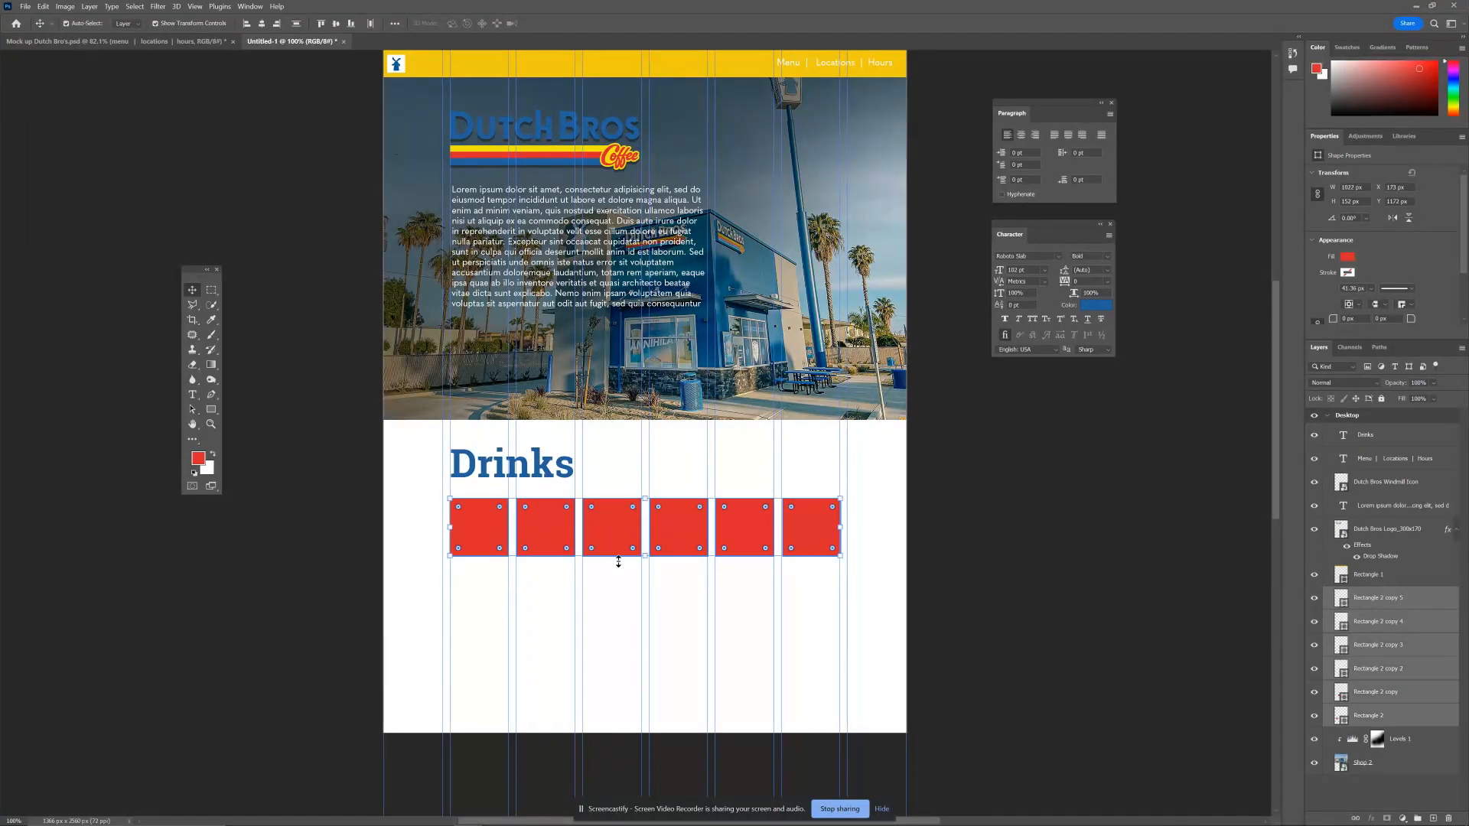
drag(760, 535, 741, 601)
Undo the shift of the second row's last square and copy that square into the fifth column.
click(818, 586)
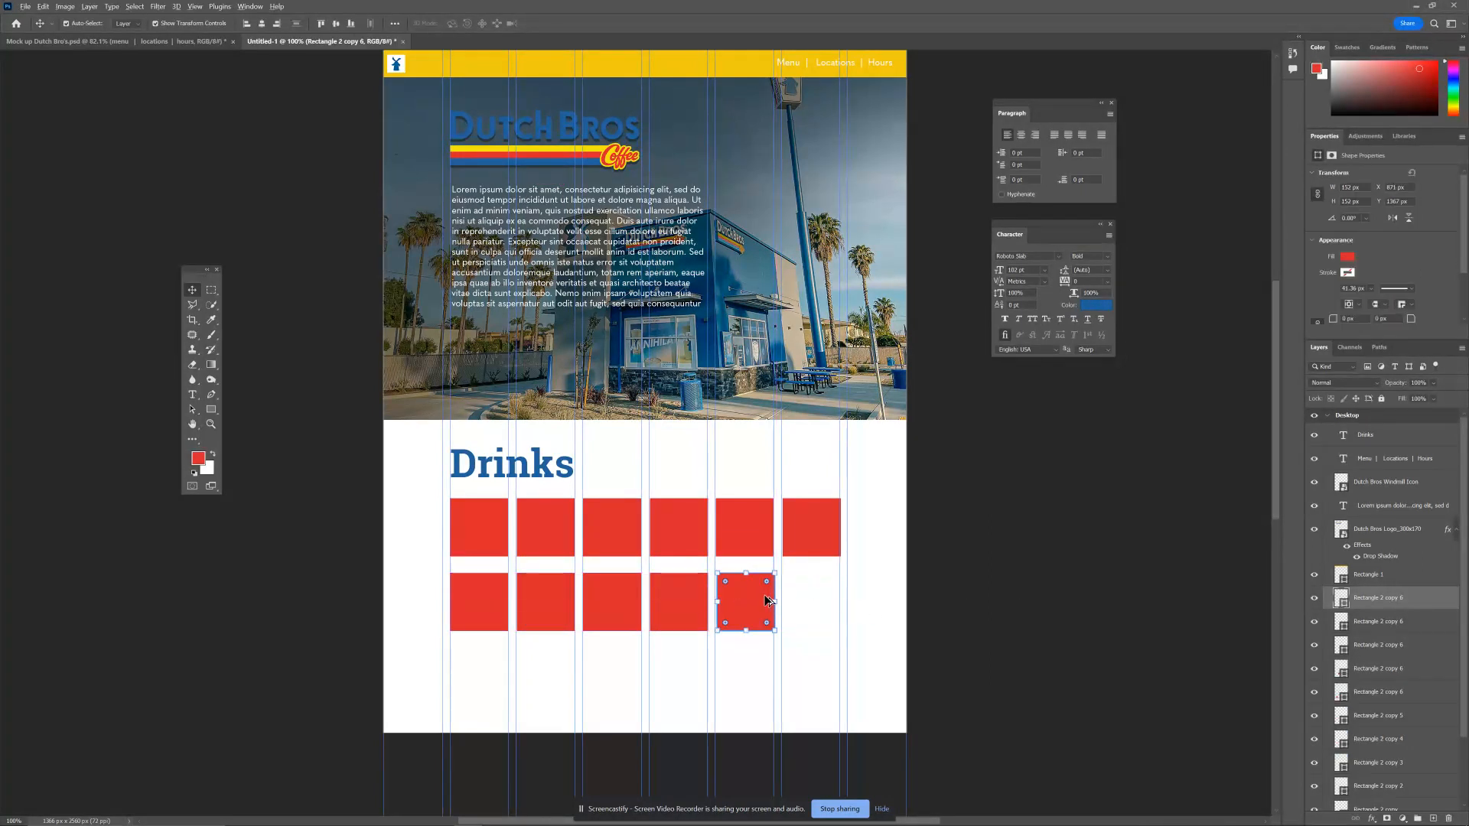
key(ctrl+z)
drag(815, 606, 750, 606)
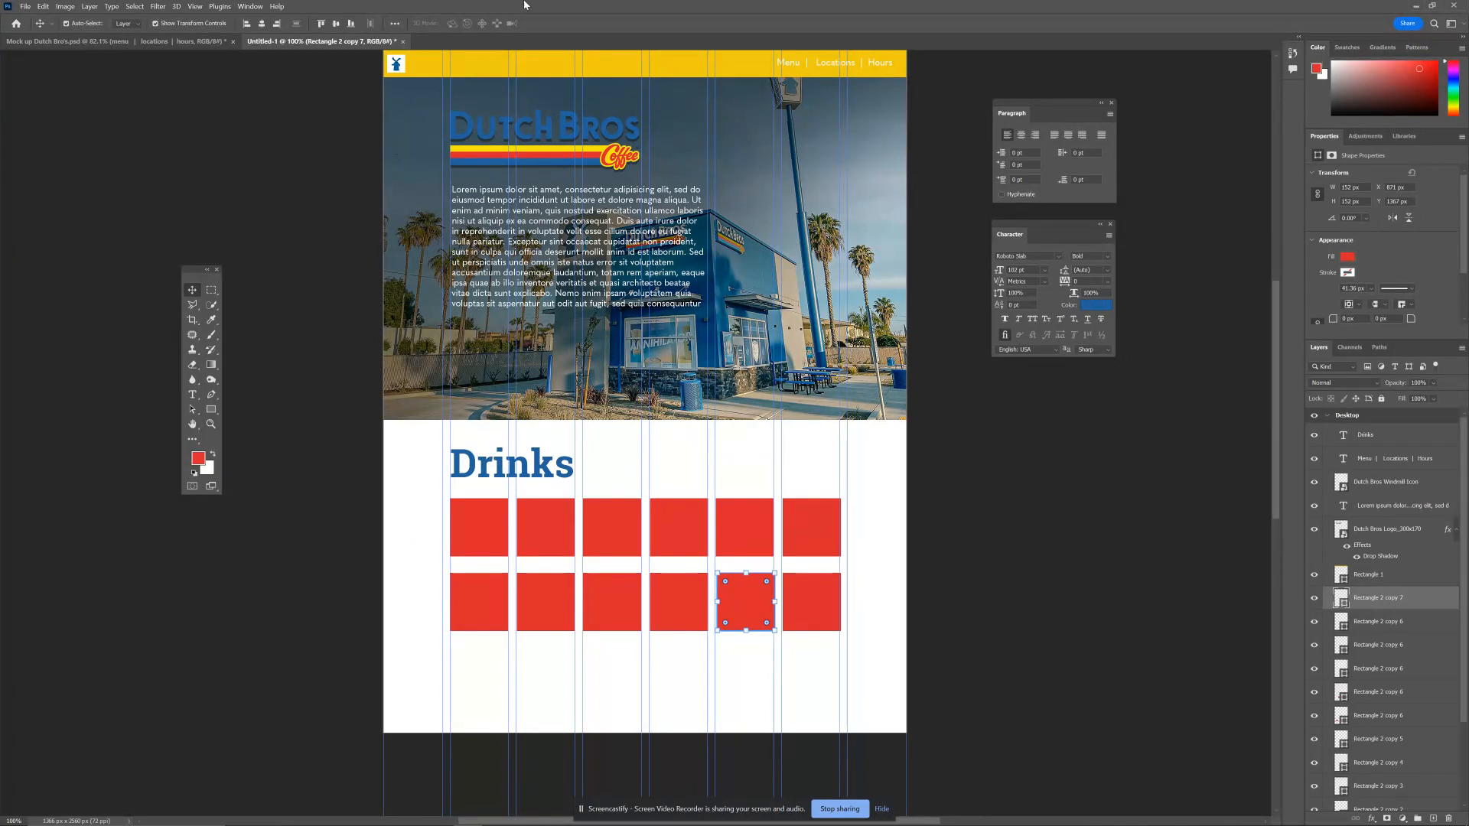
Add a new artboard beside the Desktop artboard, on its right.
scroll(574, 310, up, 2)
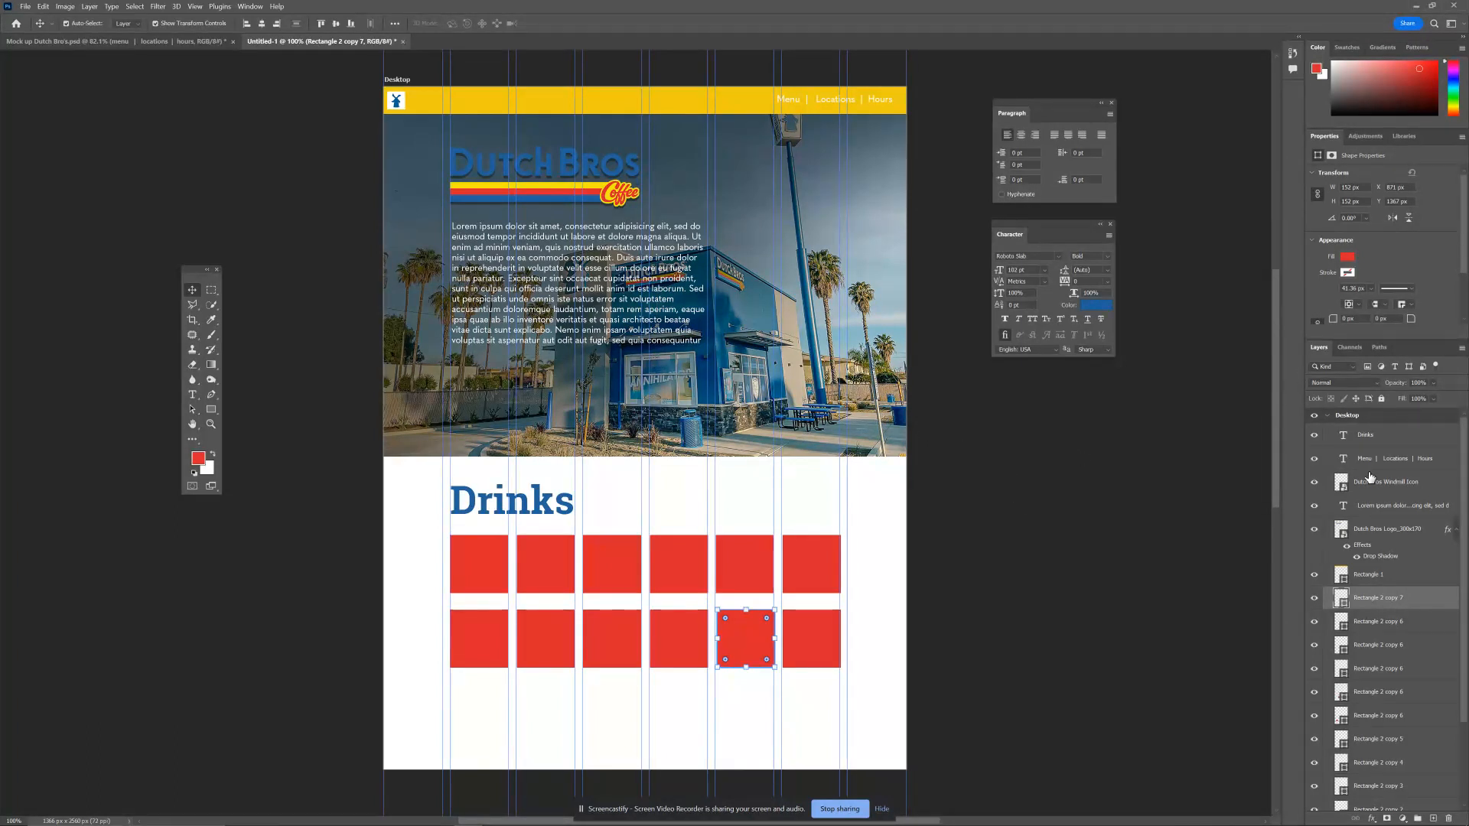
click(1328, 420)
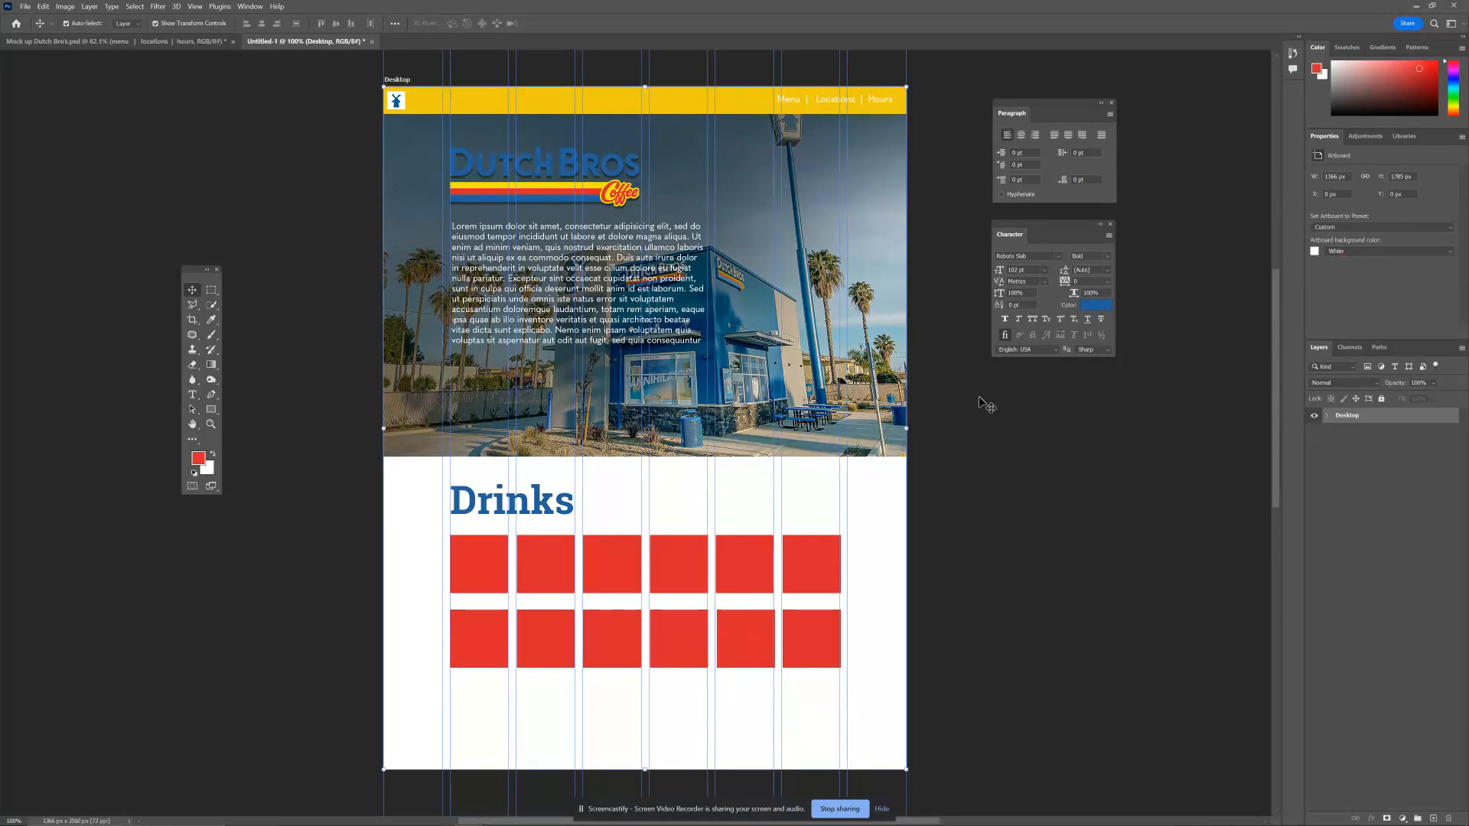
ctrl+alt+click(922, 416)
drag(922, 415, 675, 399)
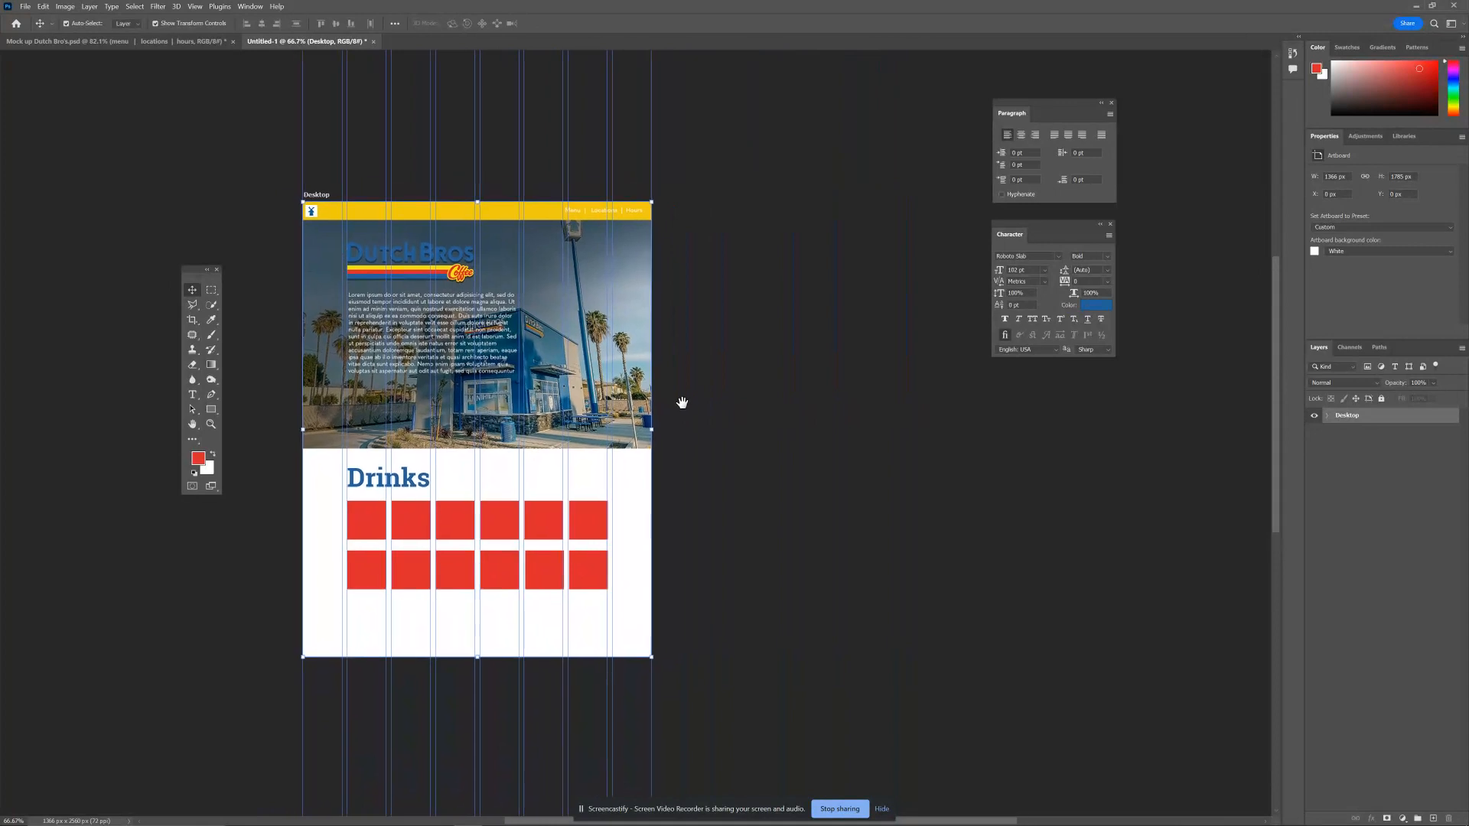
click(192, 439)
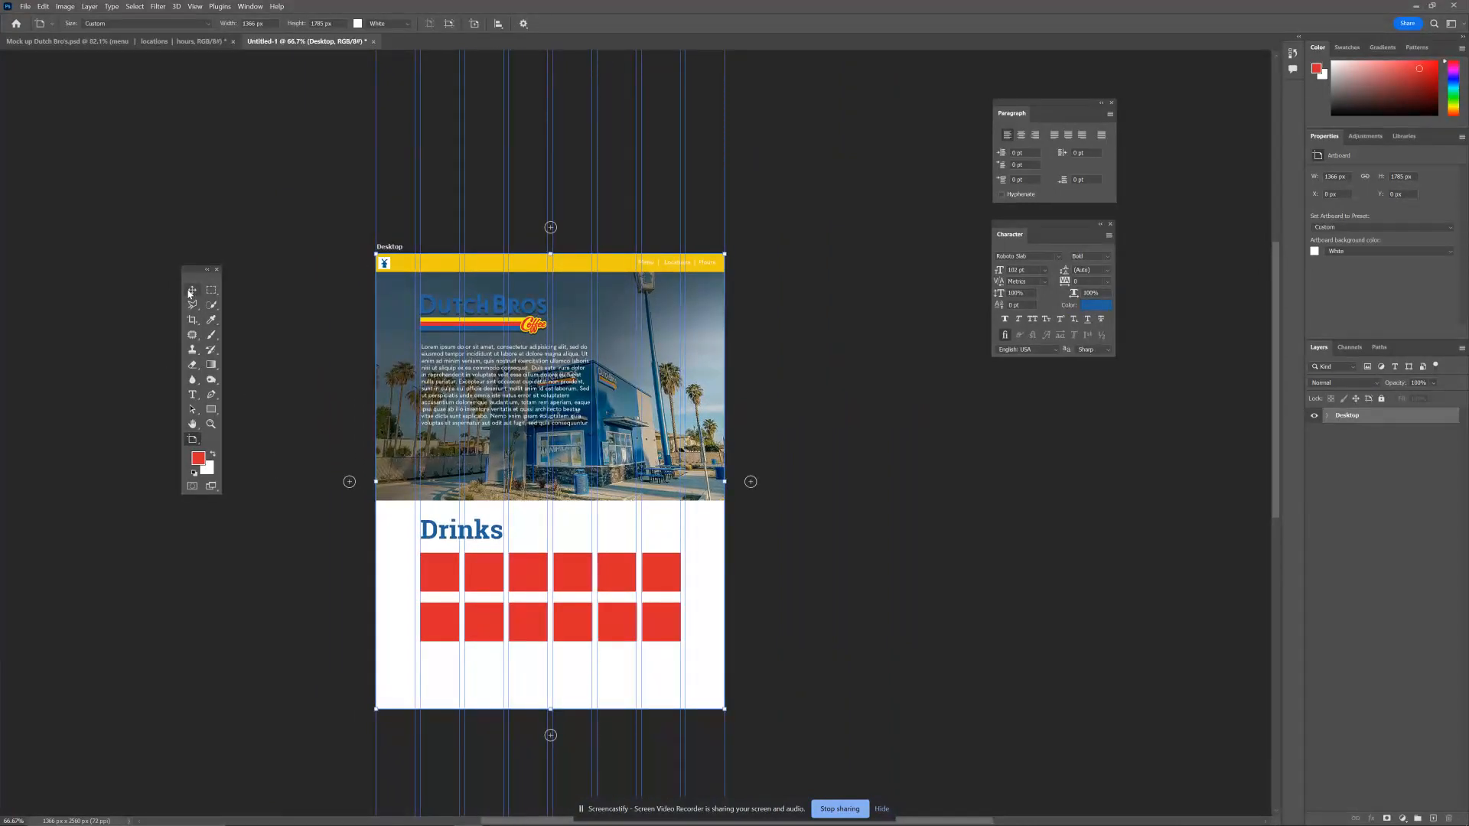
click(750, 481)
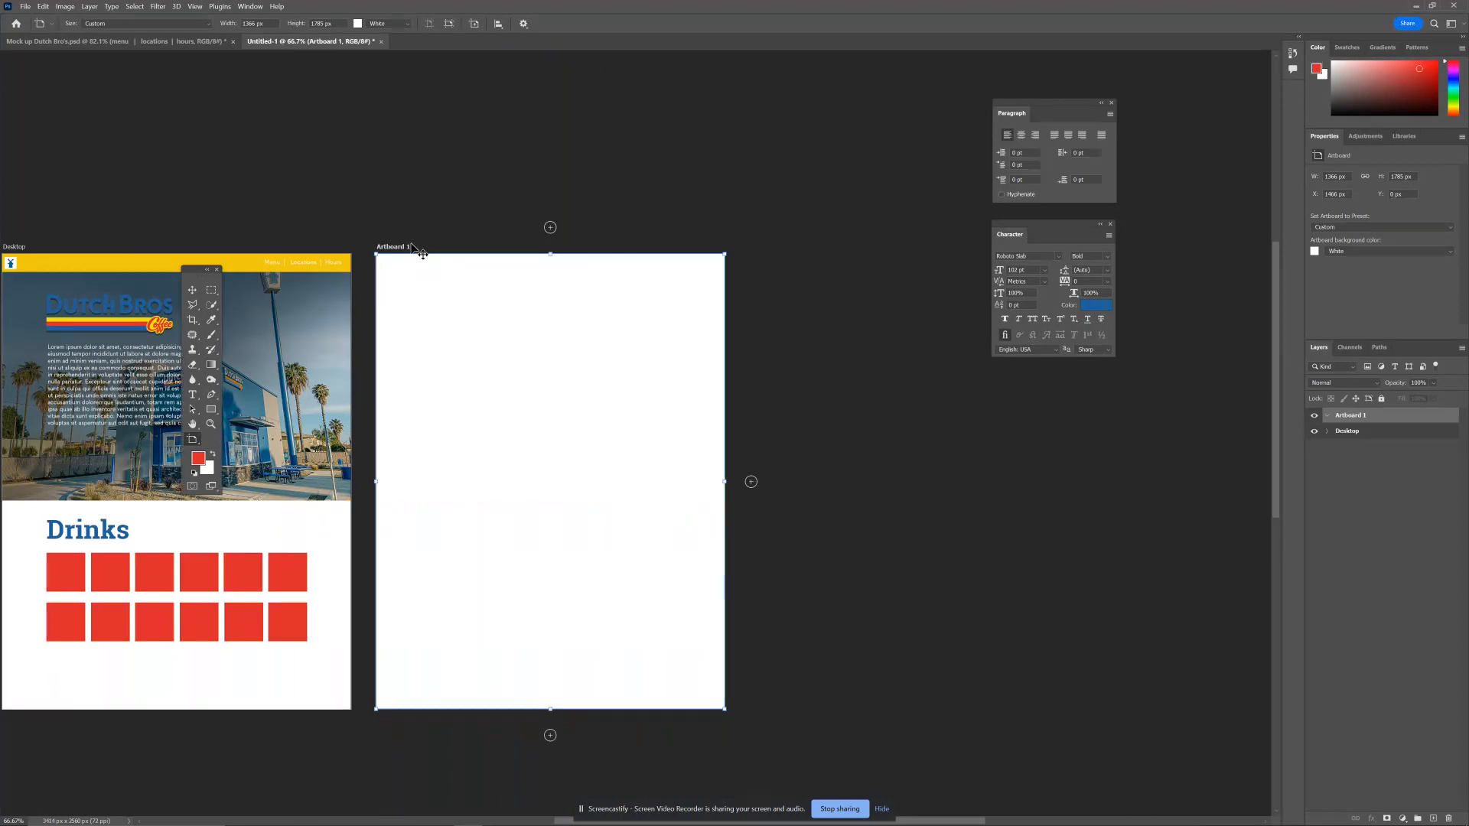
Rename the new artboard Mobile.
double_click(1349, 417)
text(Mobile)
key(Return)
Set the Mobile artboard's width to 480 px and shorten it by raising its lower edge.
key(Tab)
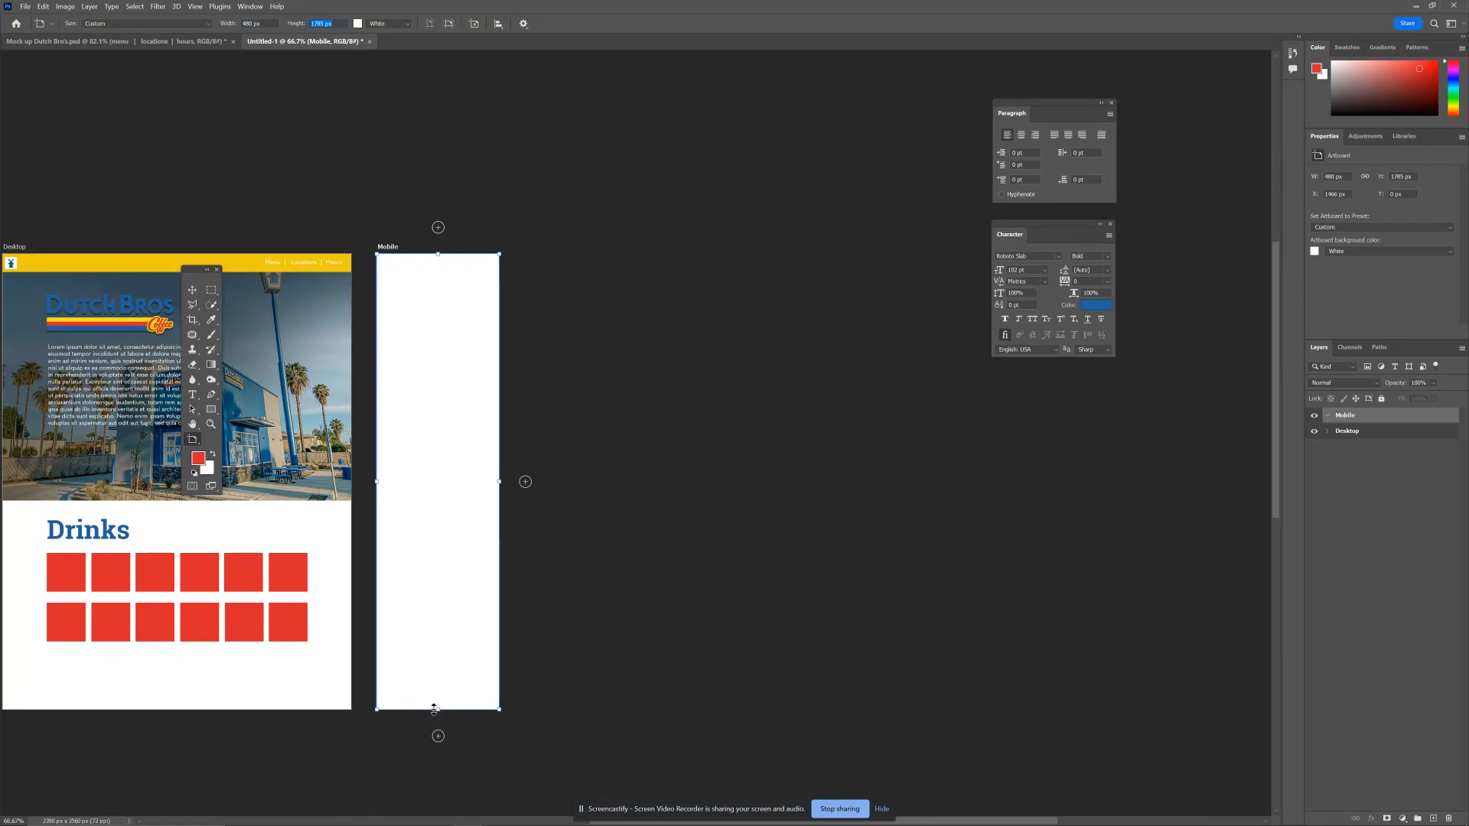
drag(438, 710, 456, 541)
key(v)
drag(564, 303, 450, 293)
Copy the Dutch Bros logo from Desktop to the upper part of the Mobile artboard, scaled down to about 358 px wide.
key(space)
drag(425, 382, 774, 440)
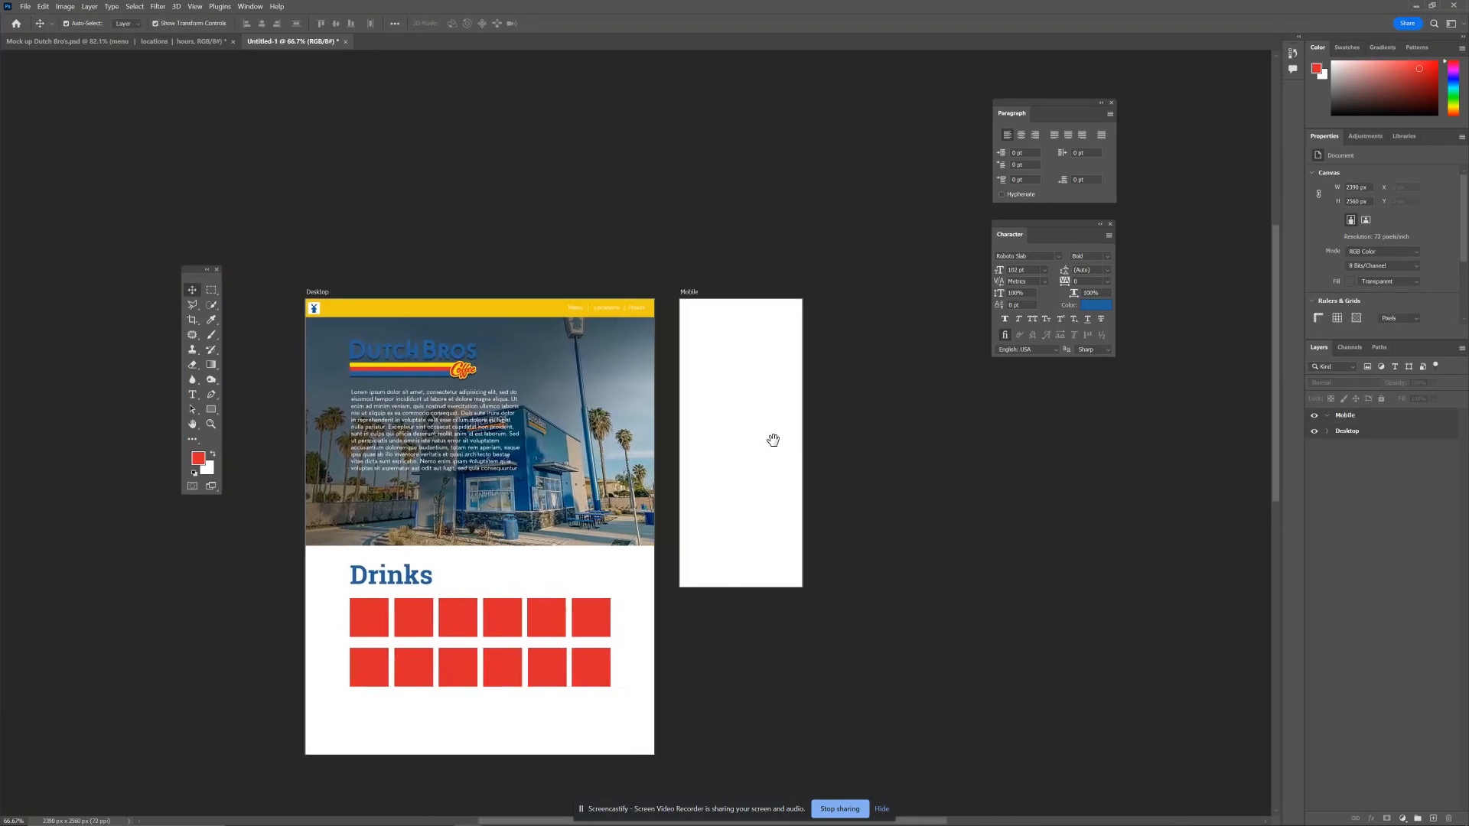
drag(460, 285, 578, 314)
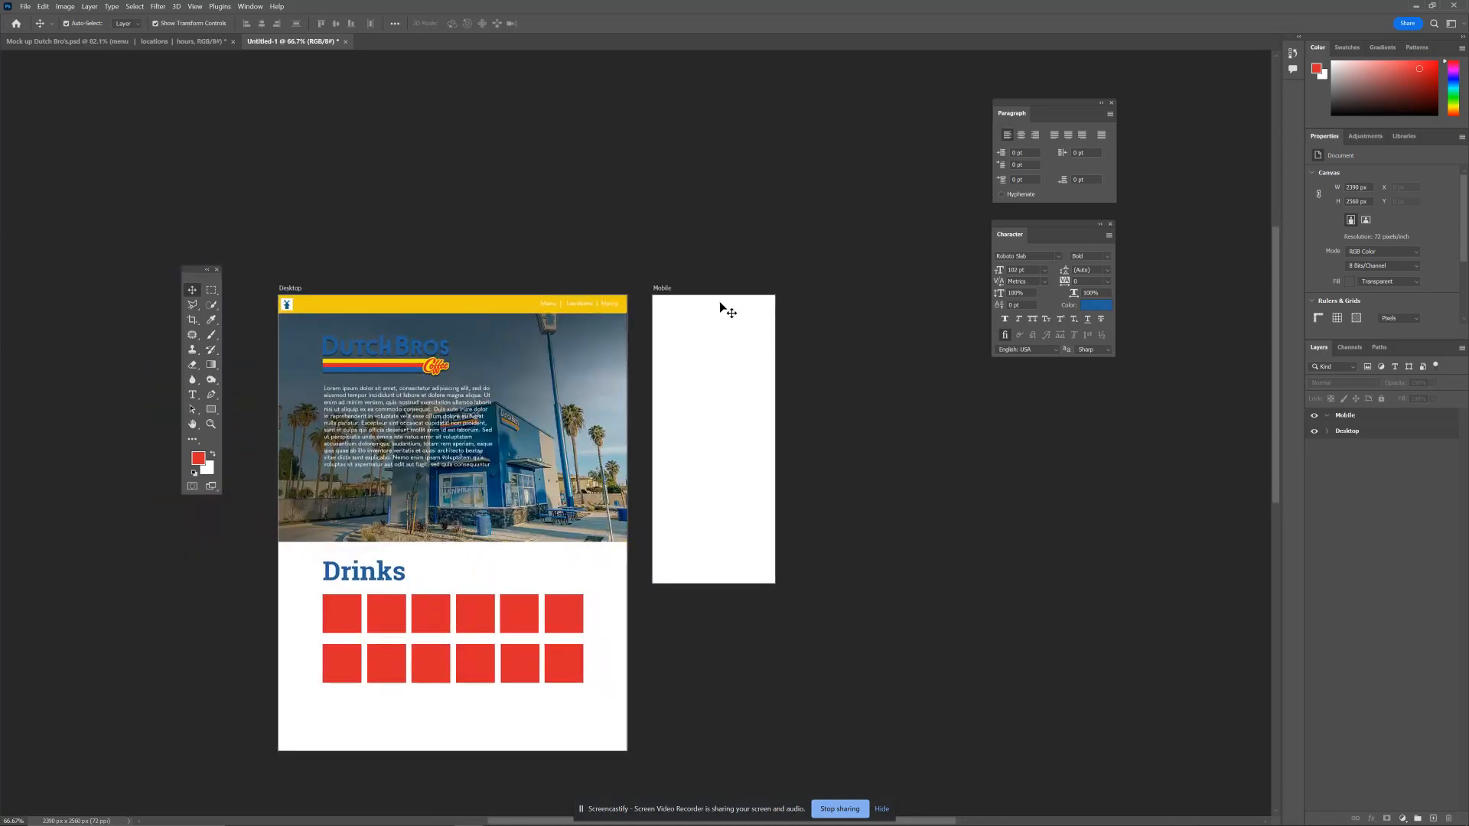
click(699, 406)
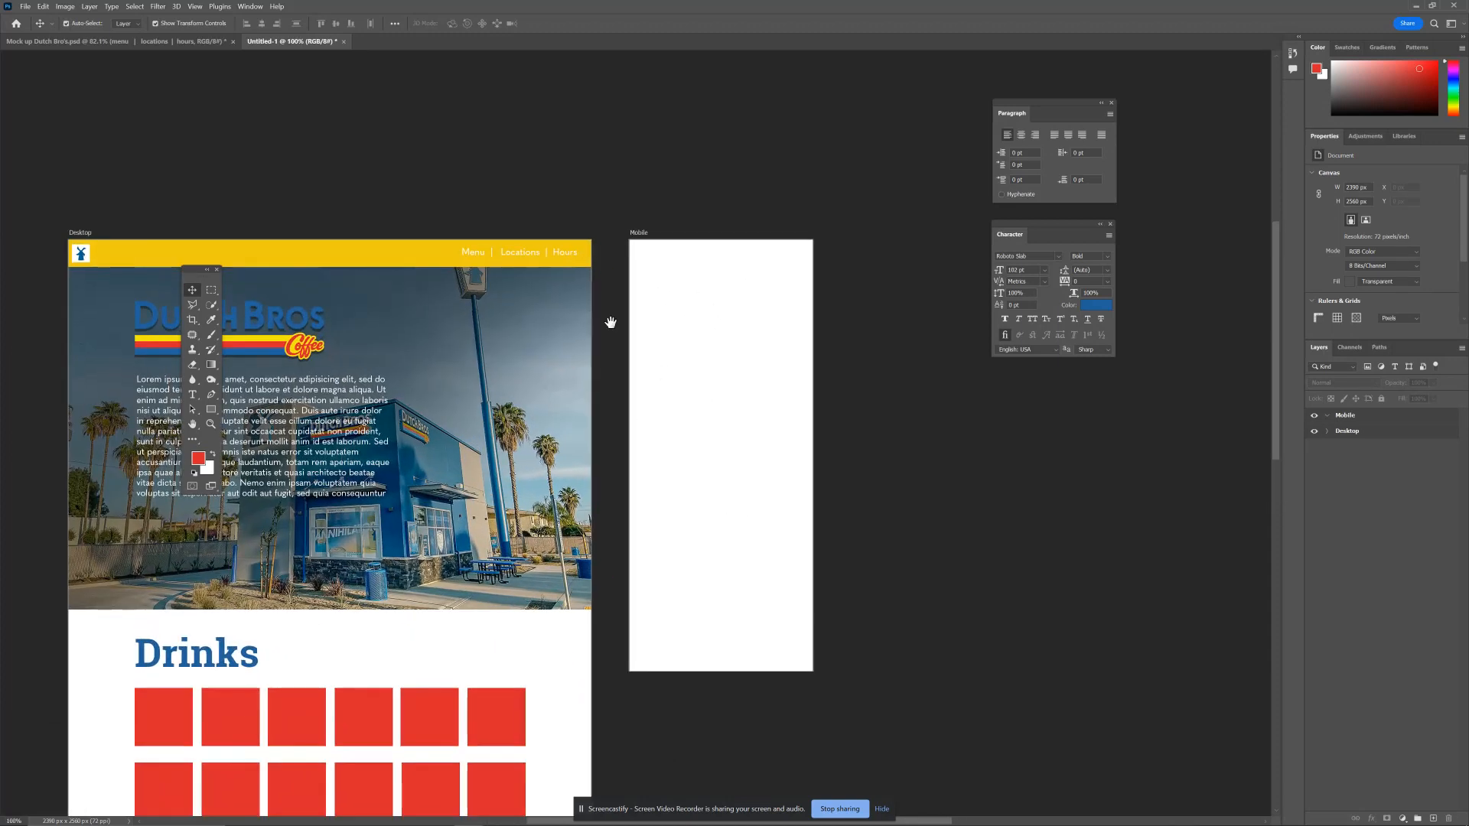
drag(508, 478, 574, 438)
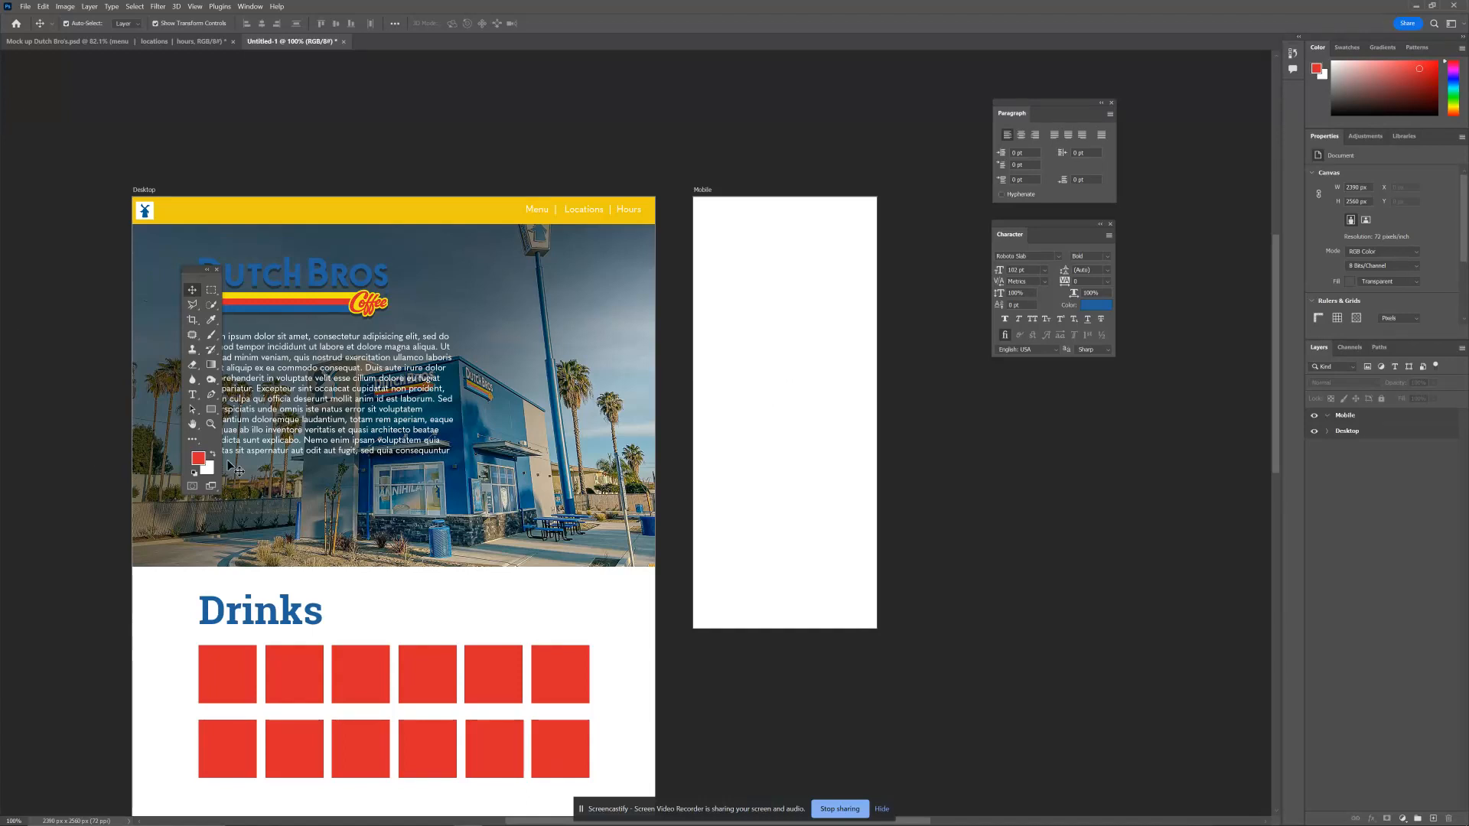
drag(342, 306, 870, 276)
drag(686, 297, 747, 285)
key(ctrl+z)
key(Return)
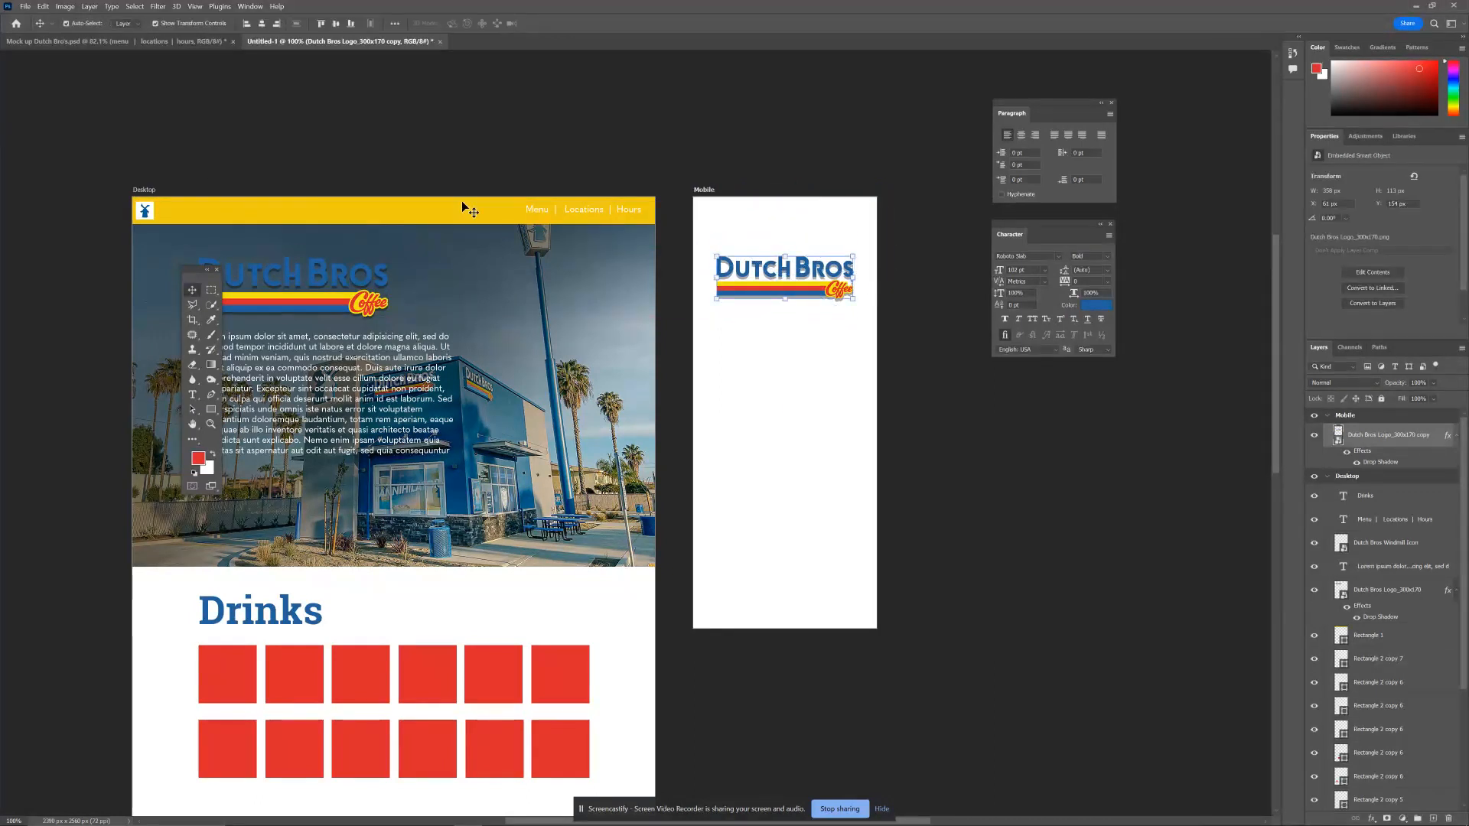
Draw a thin rectangle about 46 by 6 px with a 3 px corner radius at the Mobile artboard's upper-left corner.
click(778, 218)
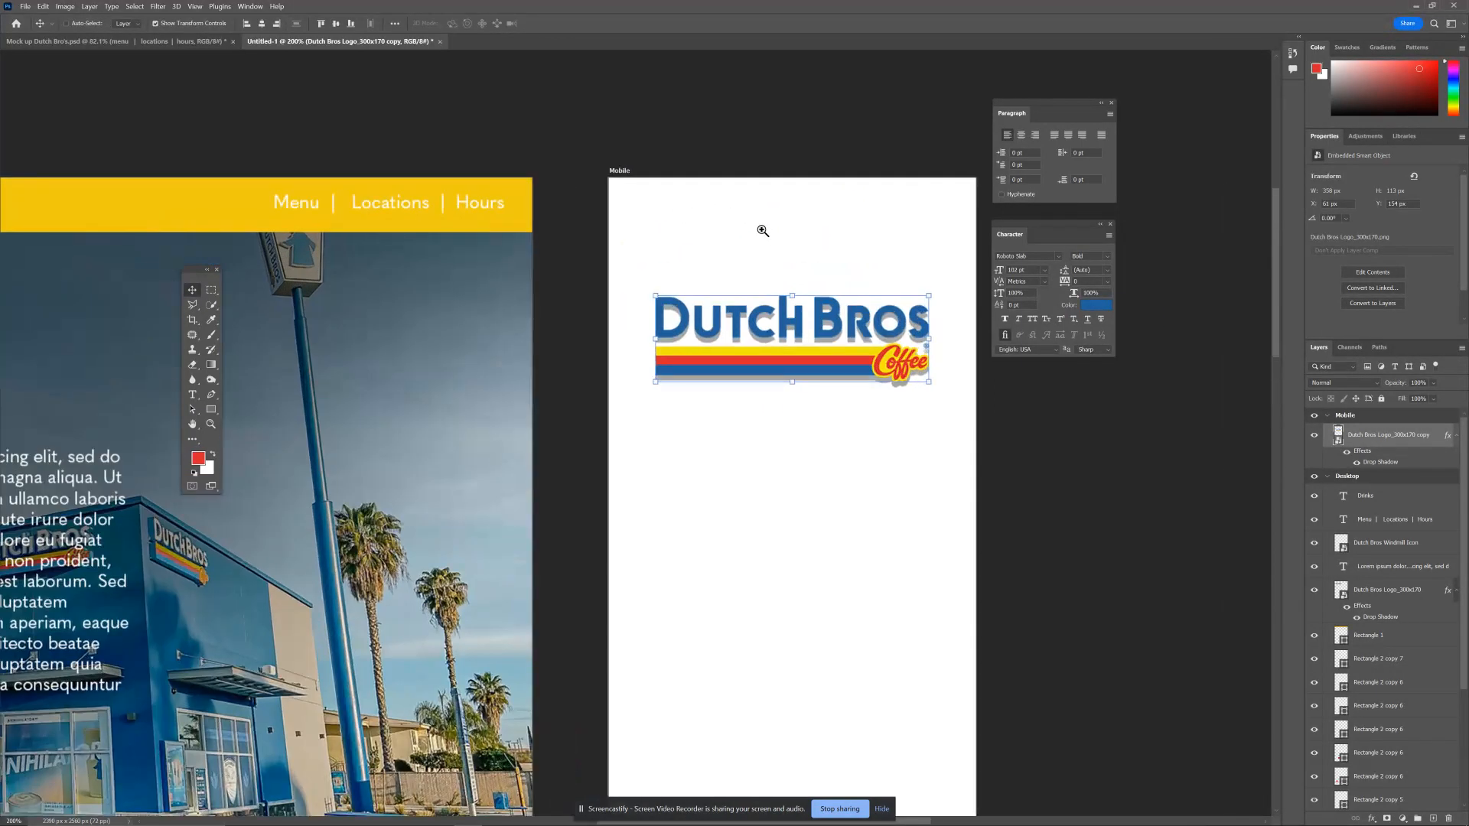
drag(764, 233, 650, 255)
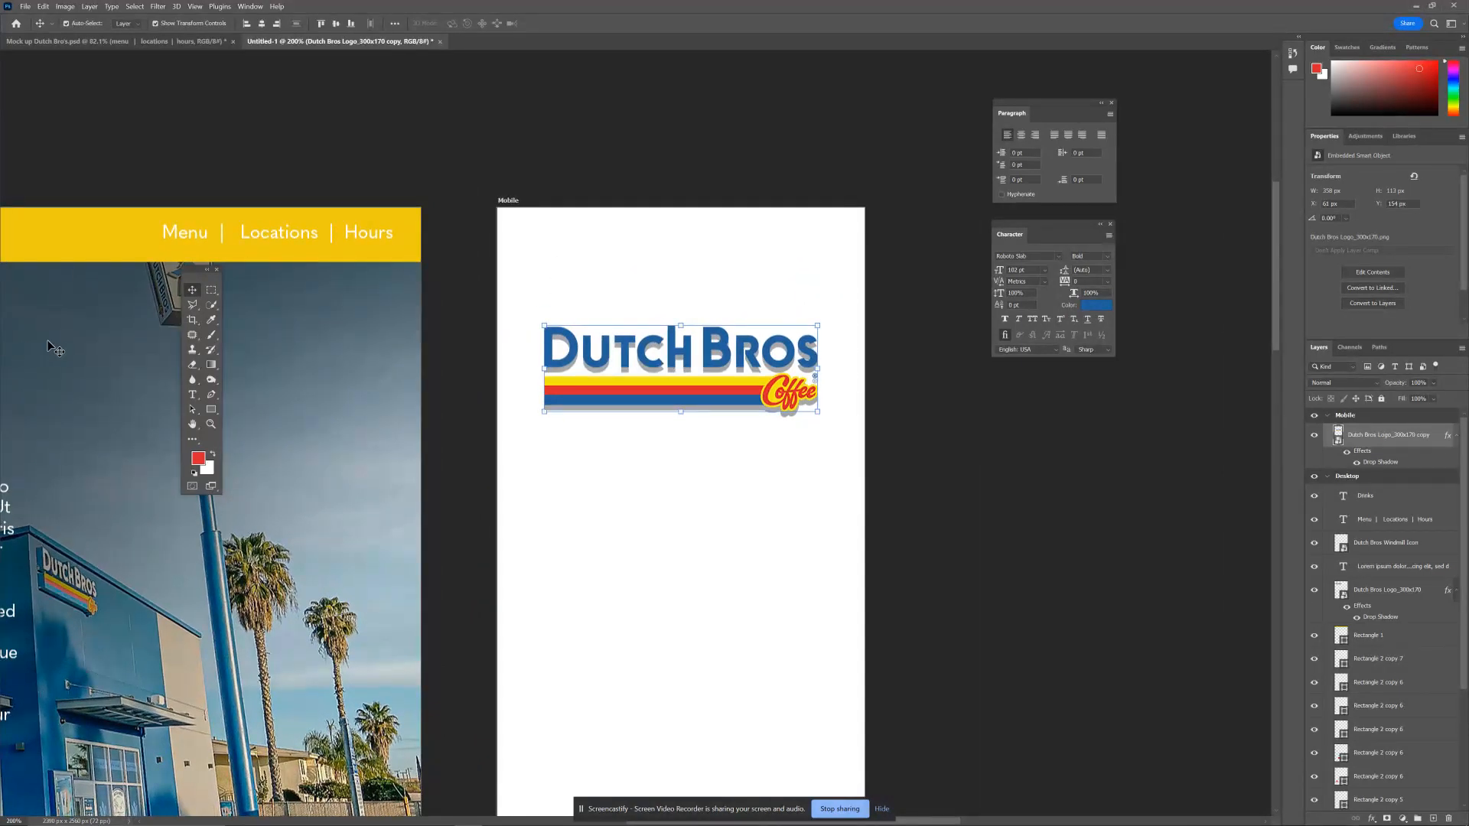
click(211, 409)
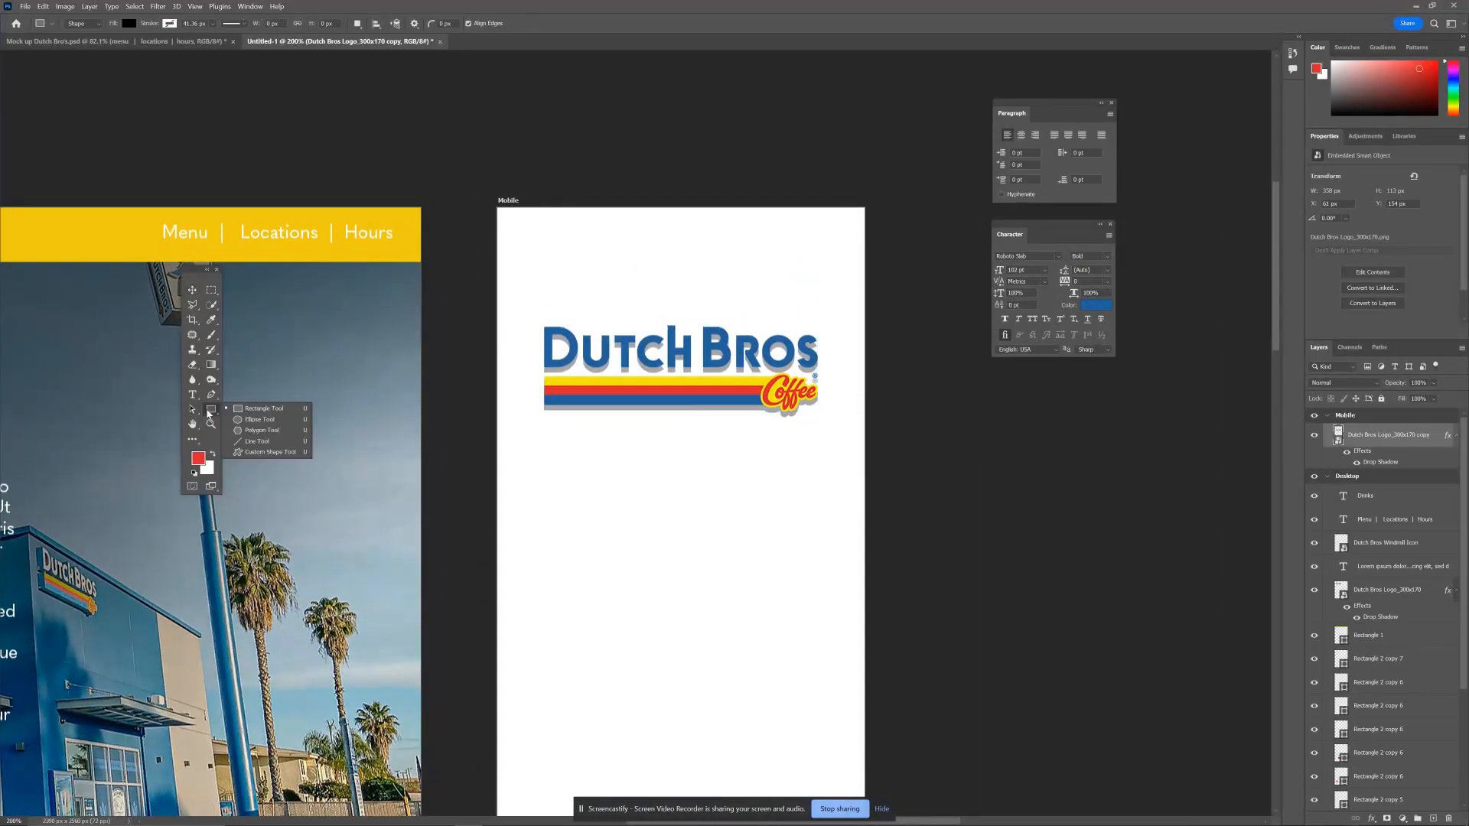
click(275, 413)
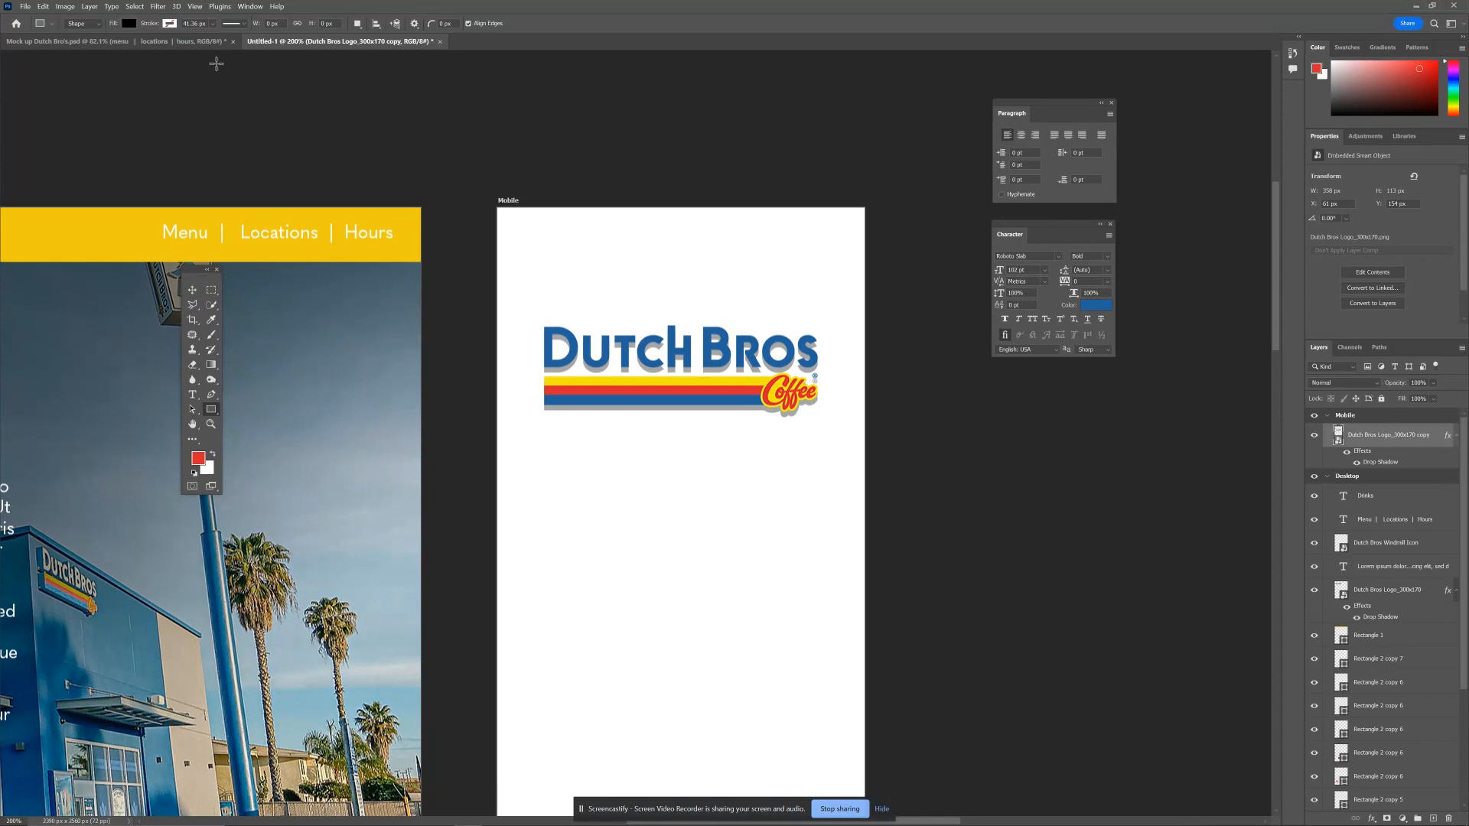
click(357, 24)
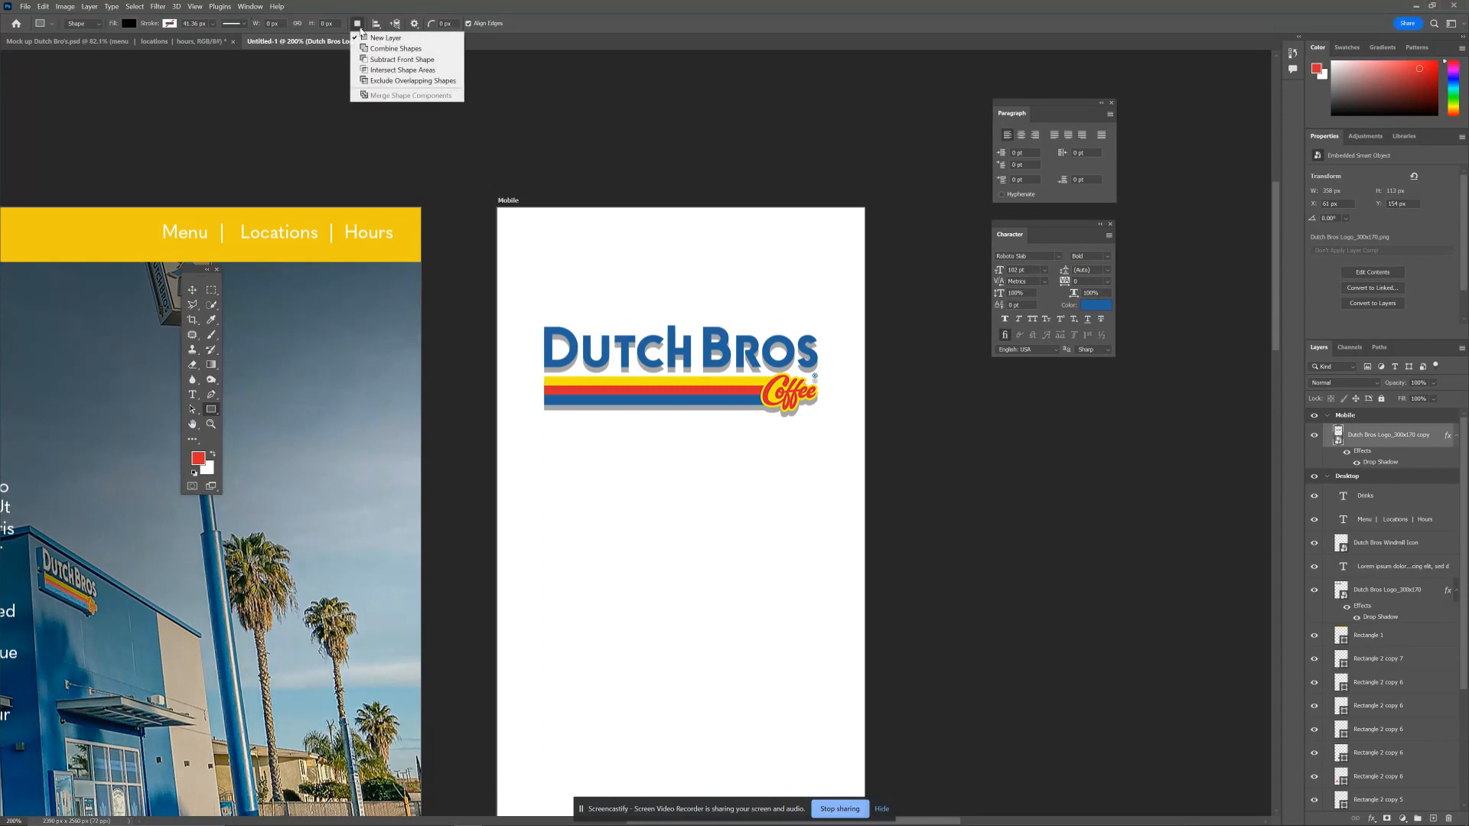
click(449, 10)
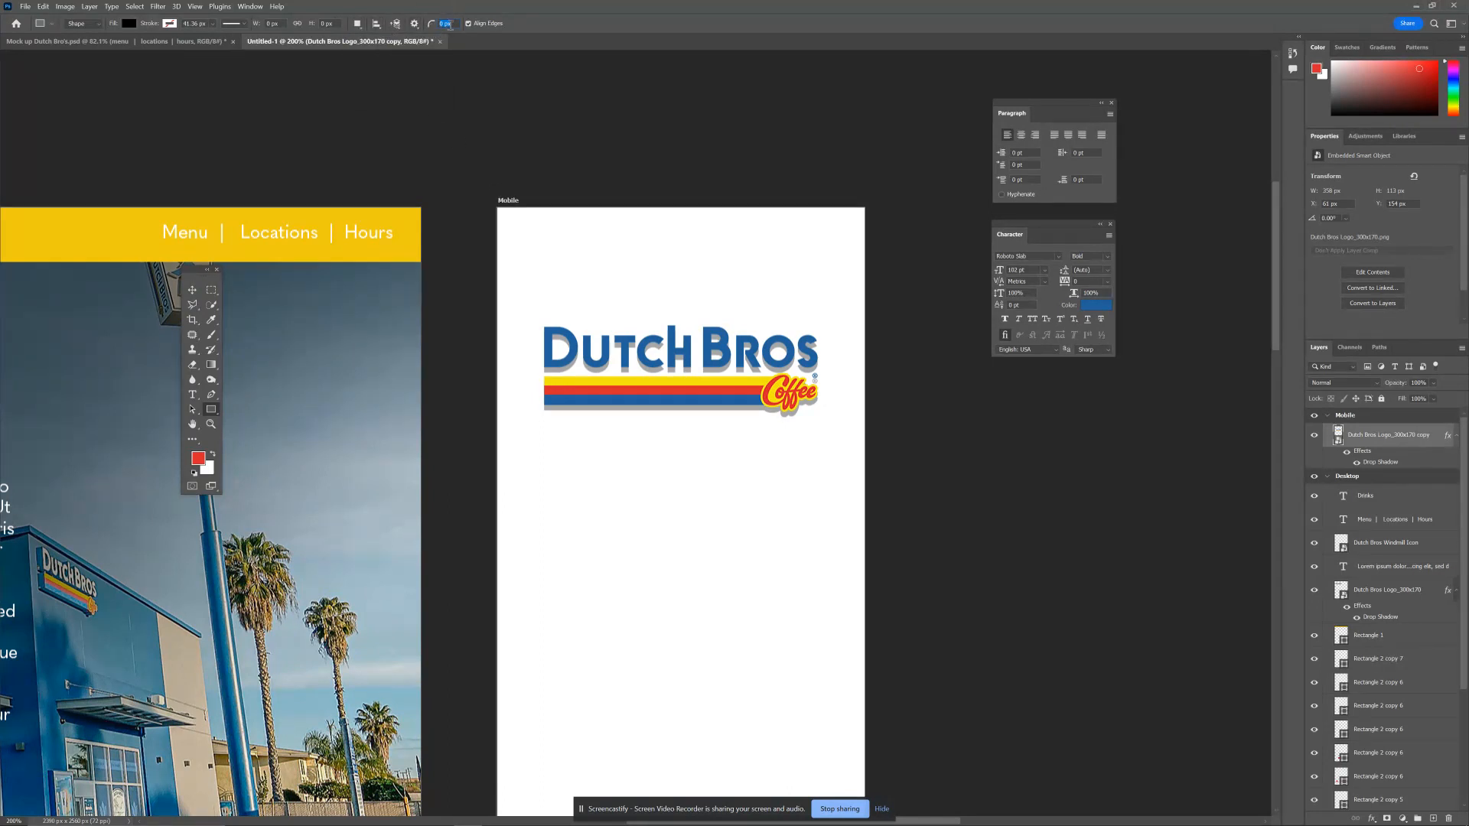
text(3)
drag(509, 208, 543, 209)
click(756, 312)
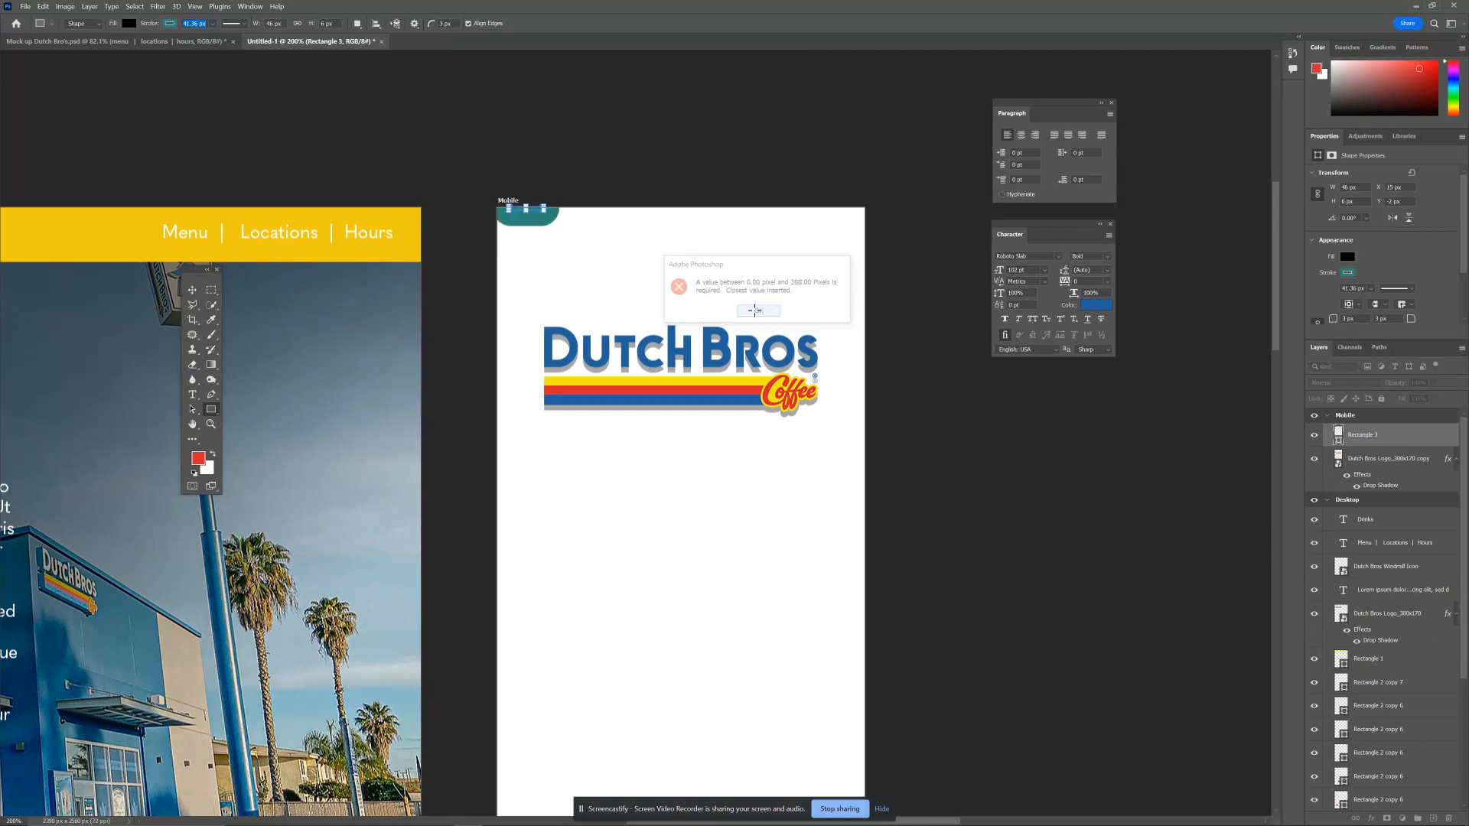
text(v)
click(525, 214)
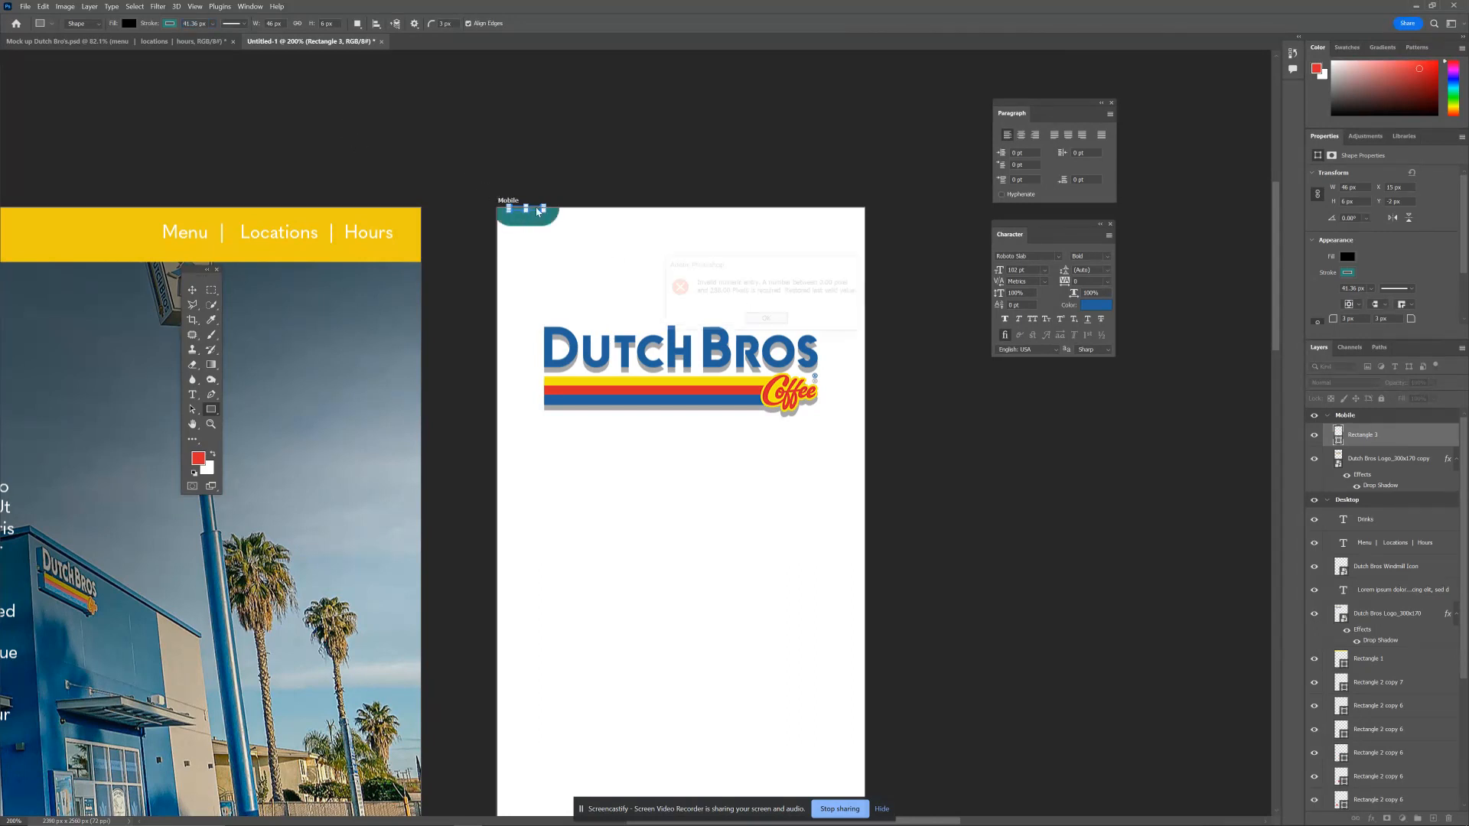
click(773, 321)
text(v)
key(Return)
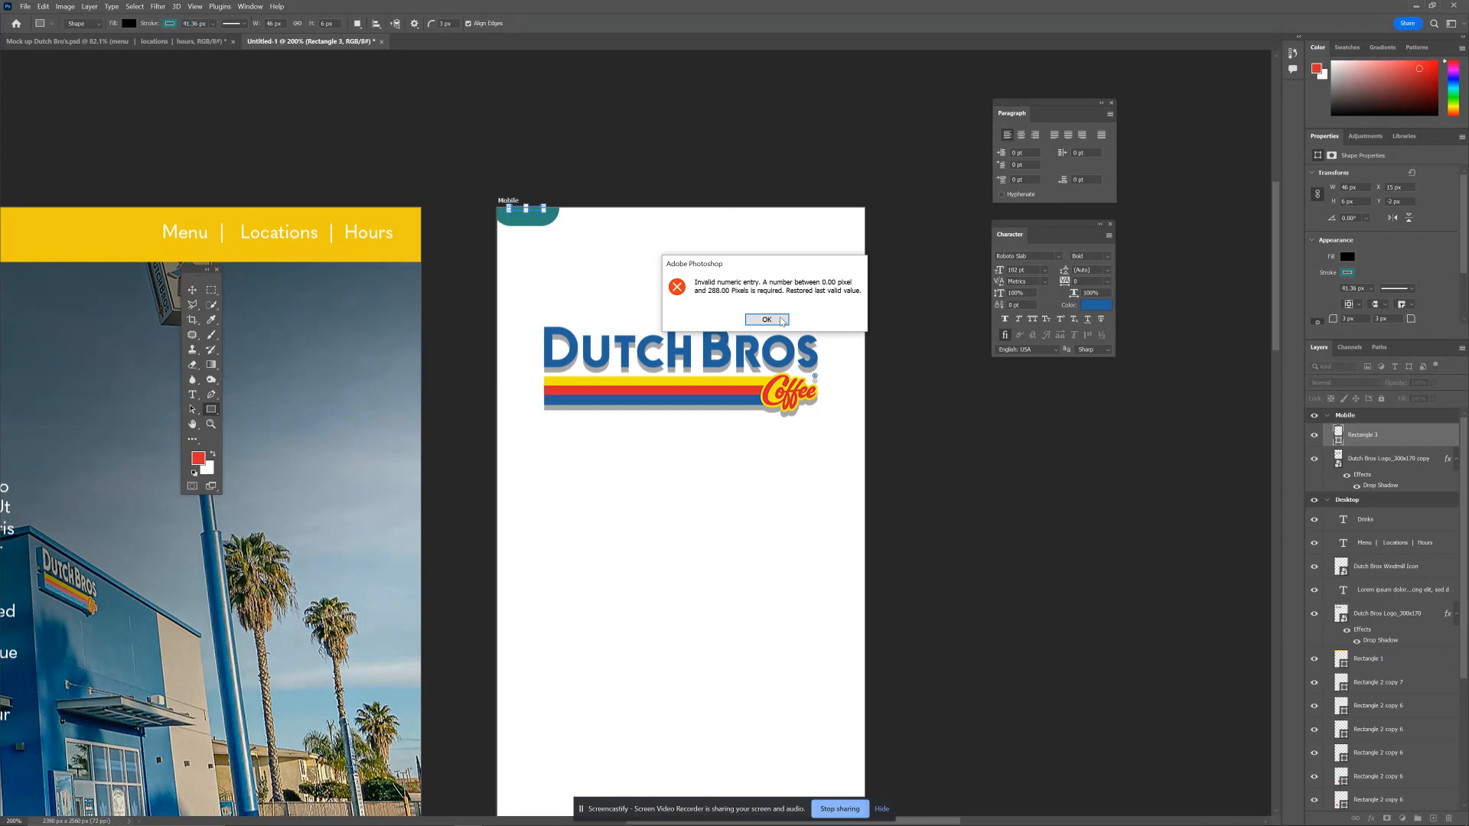
click(767, 320)
Remove the thin bar's stroke and fill the bar with the header's yellow.
click(170, 24)
click(168, 26)
click(168, 26)
click(103, 45)
click(127, 25)
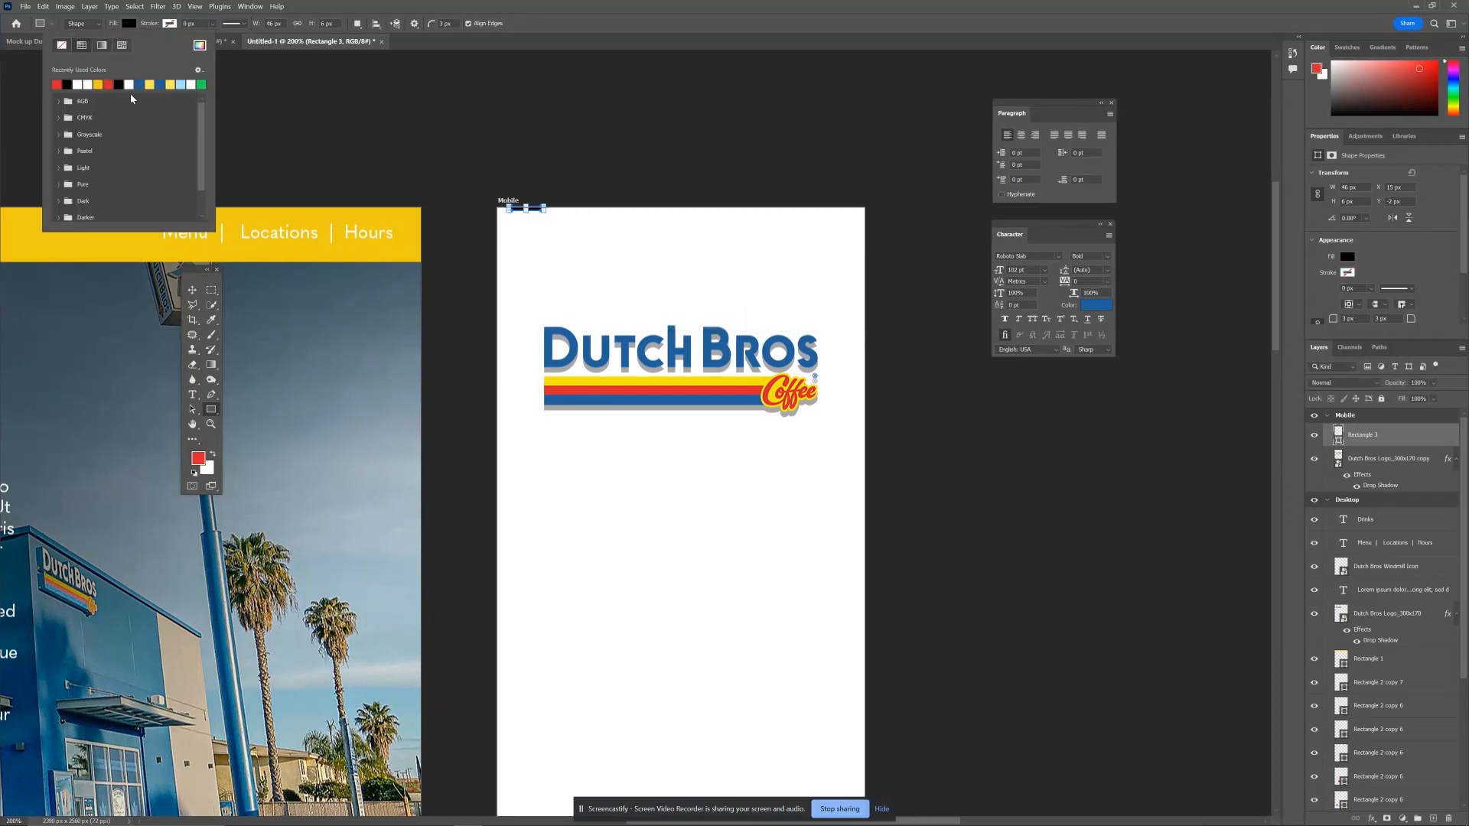
click(100, 86)
click(557, 190)
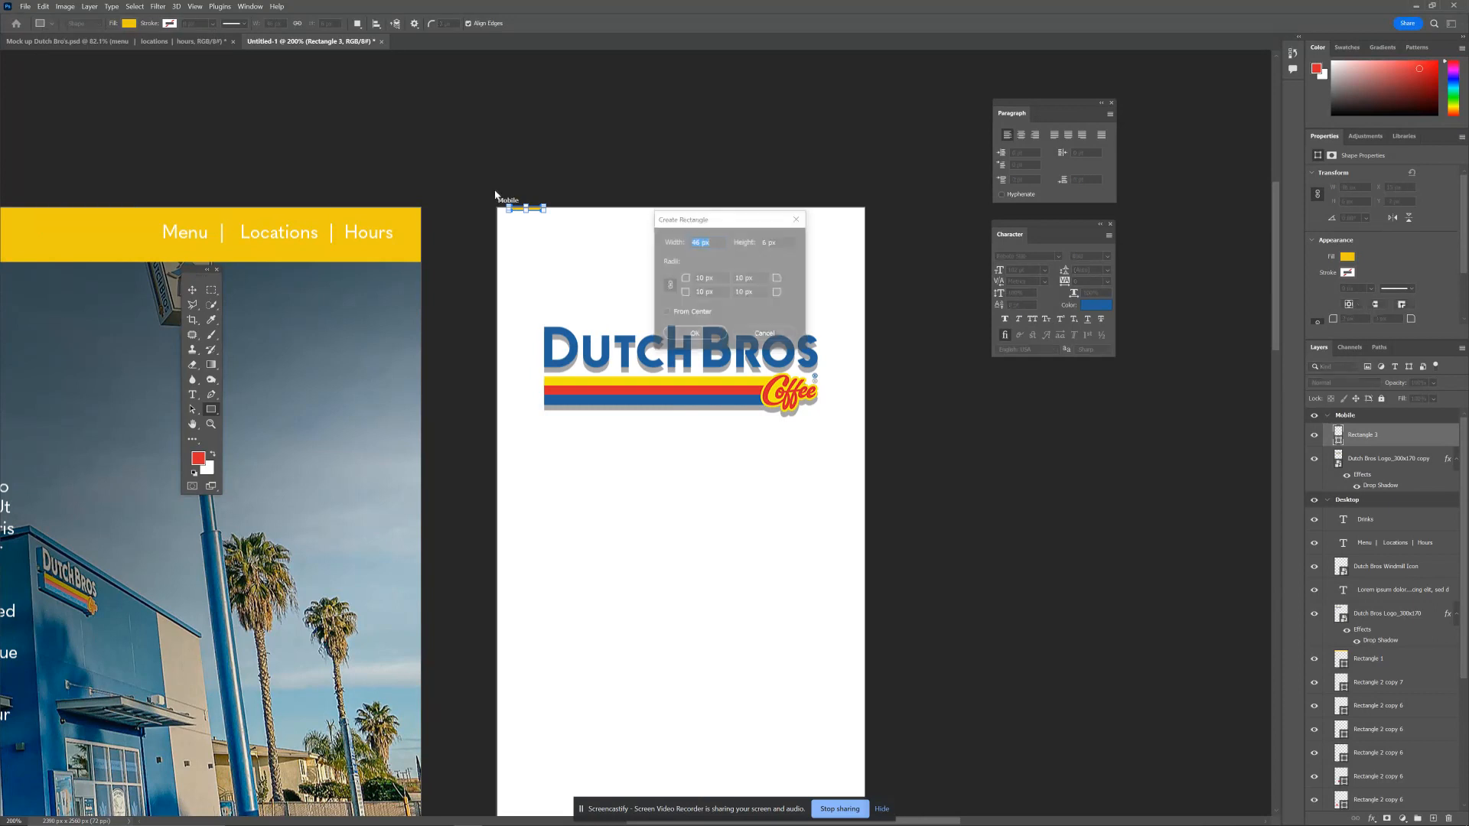
key(Return)
Move the yellow bar down inside the Mobile artboard's upper-left corner, to about Y 17 px.
key(v)
mouse_move(521, 215)
mouse_down()
mouse_move(521, 236)
mouse_move(539, 195)
mouse_move(540, 231)
mouse_up()
key(ctrl+z)
ctrl+click(521, 207)
ctrl+click(526, 247)
ctrl+click(526, 247)
key(v)
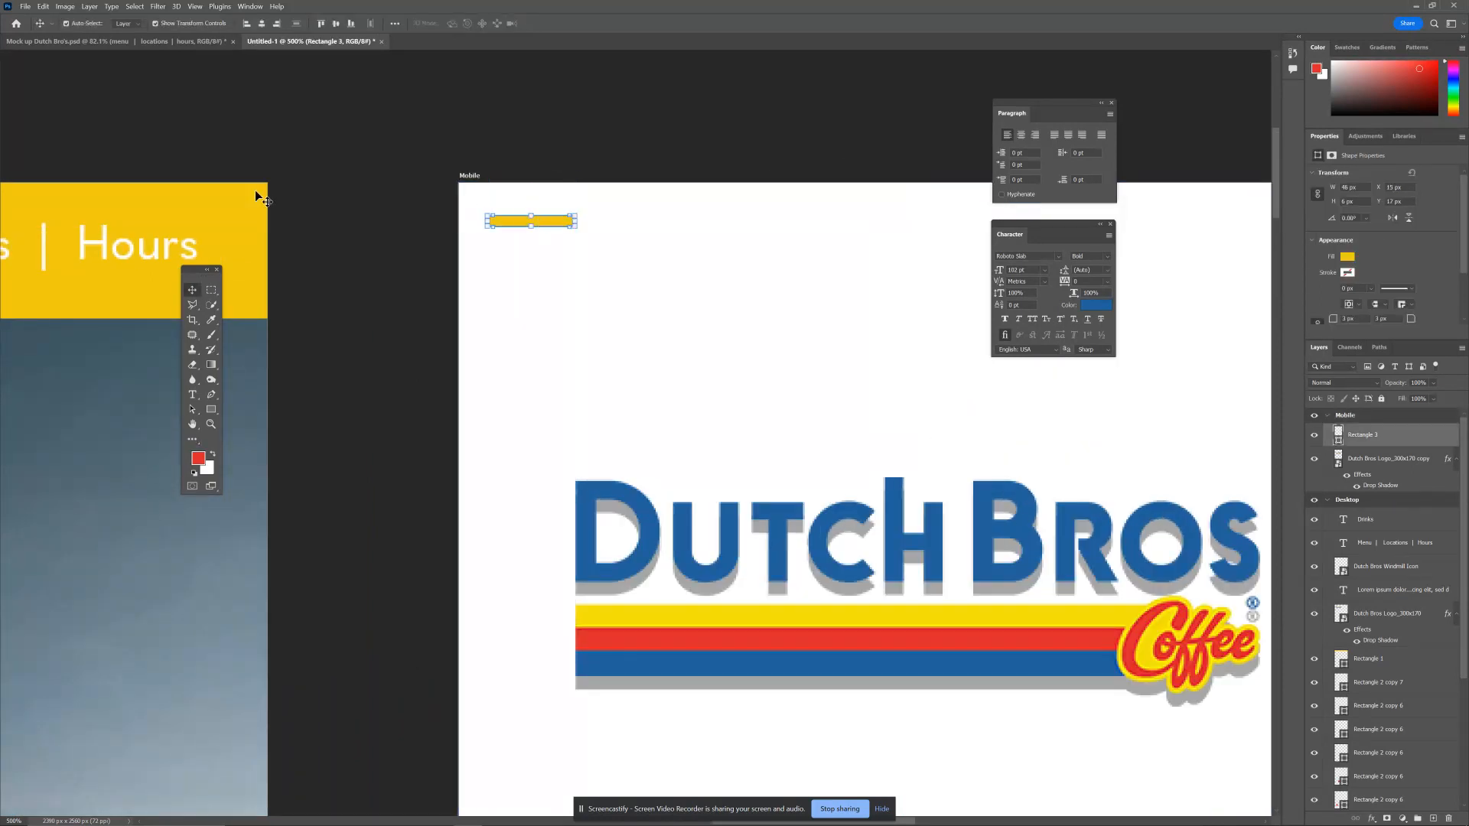
Duplicate the yellow bar twice directly below the original to form a three-line menu icon.
click(217, 411)
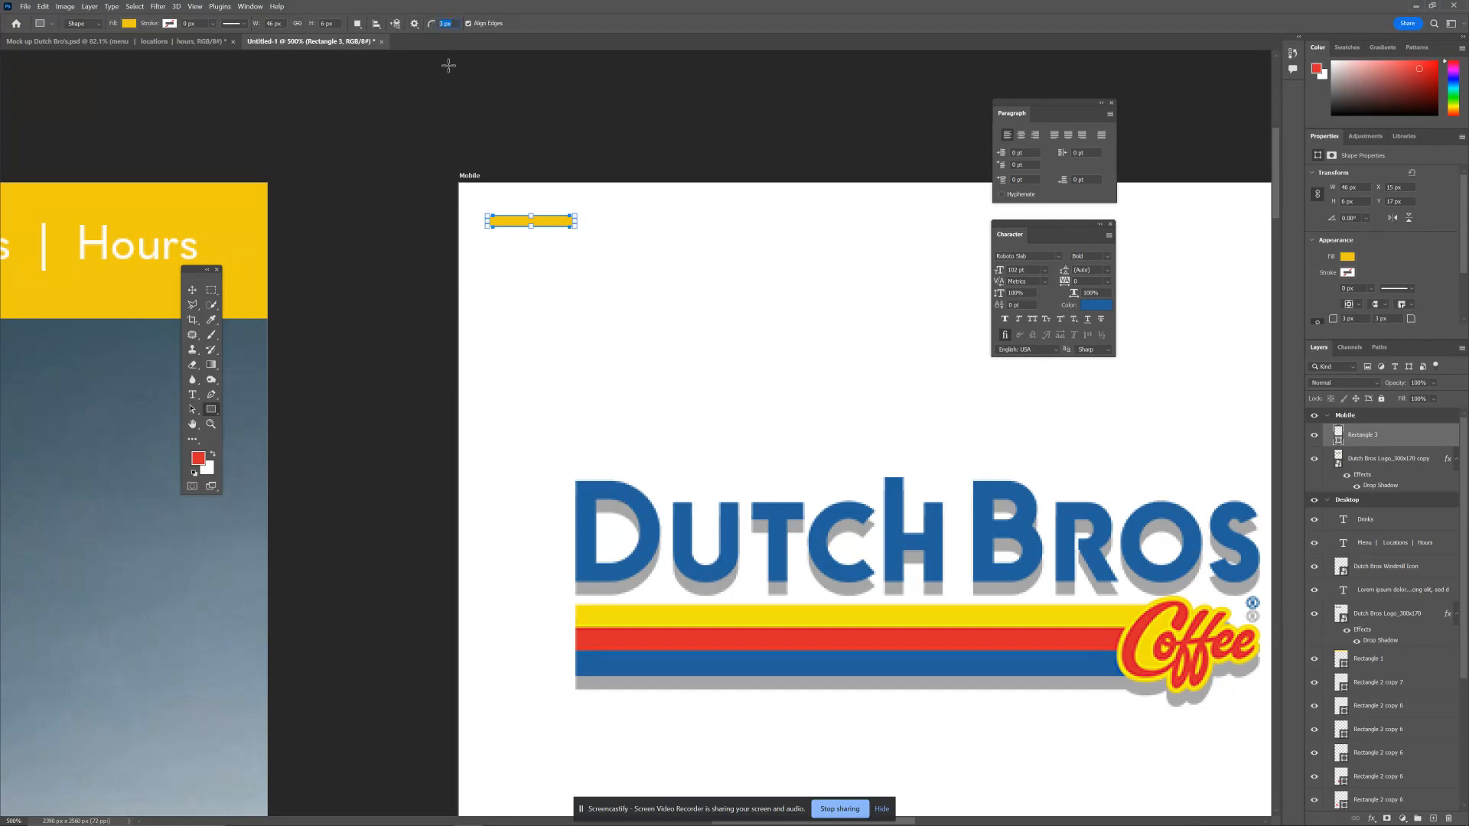
click(192, 291)
drag(558, 223, 556, 264)
click(651, 111)
Move the logo on the Mobile artboard up to just below the menu icon, at about Y 98 px.
ctrl+alt+click(671, 291)
ctrl+alt+click(671, 291)
ctrl+alt+click(671, 290)
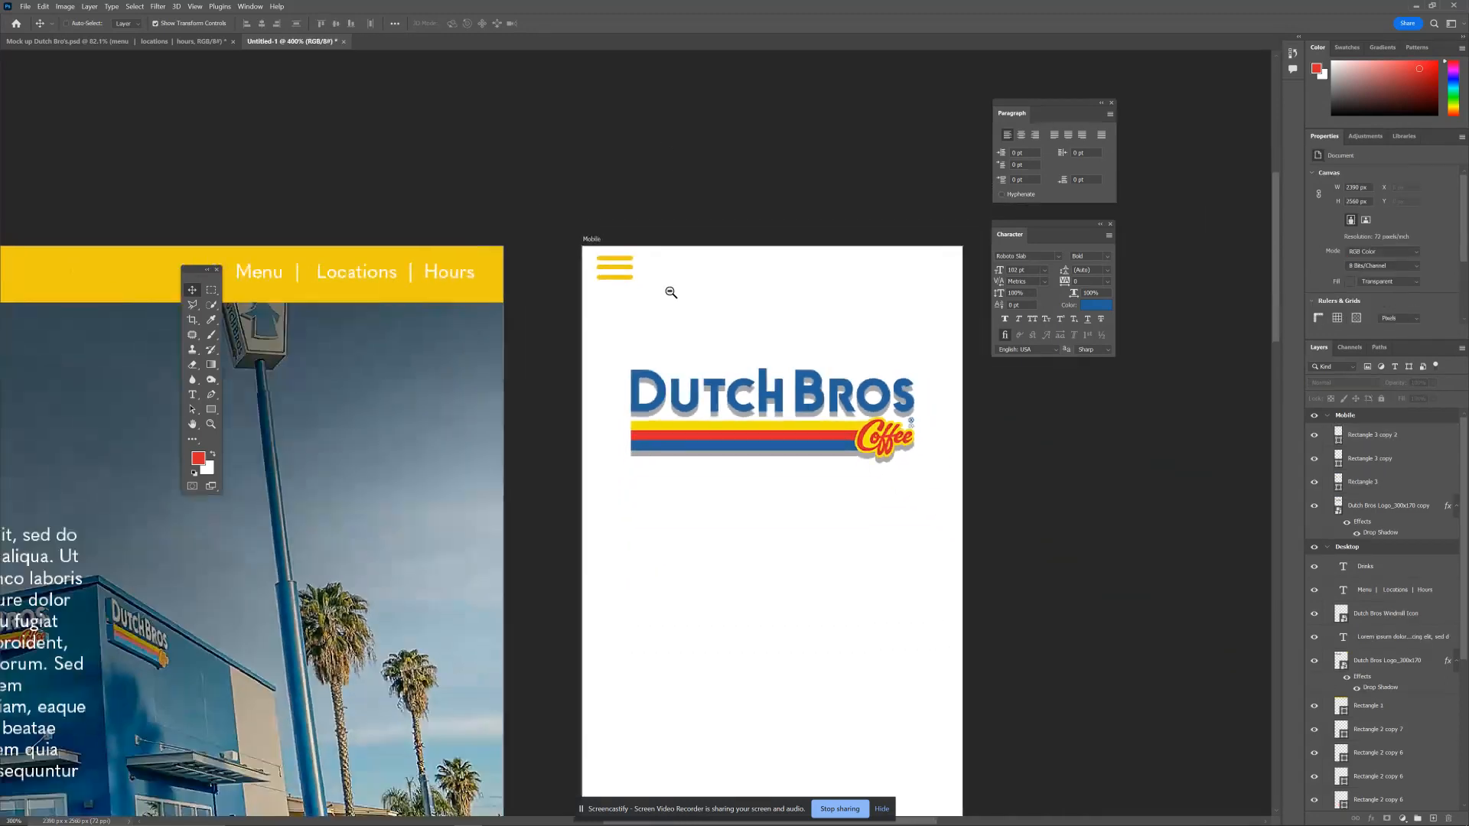
ctrl+alt+click(671, 290)
ctrl+alt+click(671, 291)
ctrl+alt+click(676, 319)
ctrl+click(718, 323)
ctrl+click(718, 323)
drag(698, 339, 700, 320)
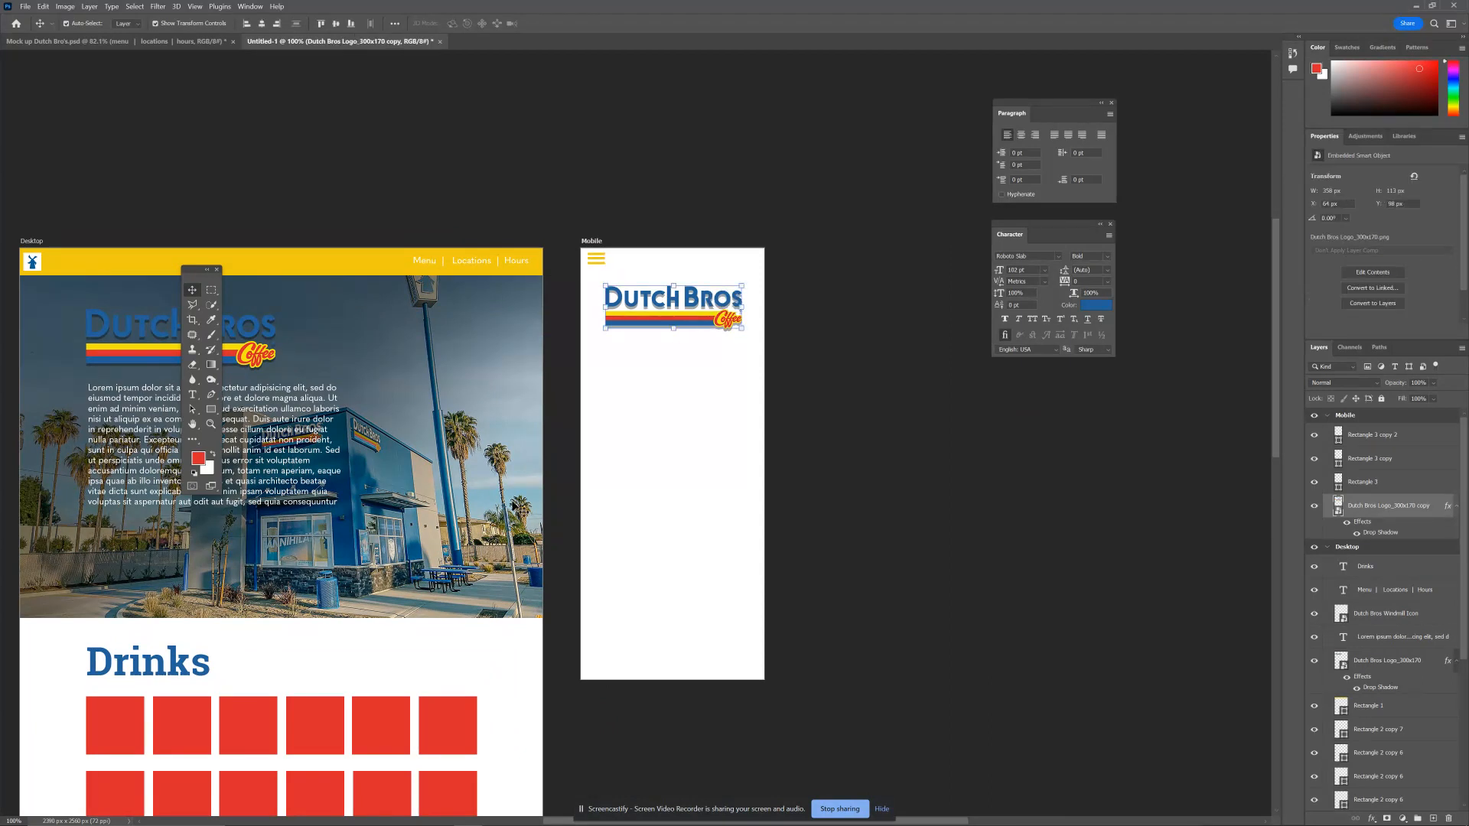
Copy the Drinks heading and one red square below the Mobile logo, enlarging the square to about the heading's width.
drag(162, 643, 705, 377)
drag(456, 725, 735, 526)
drag(672, 485, 673, 494)
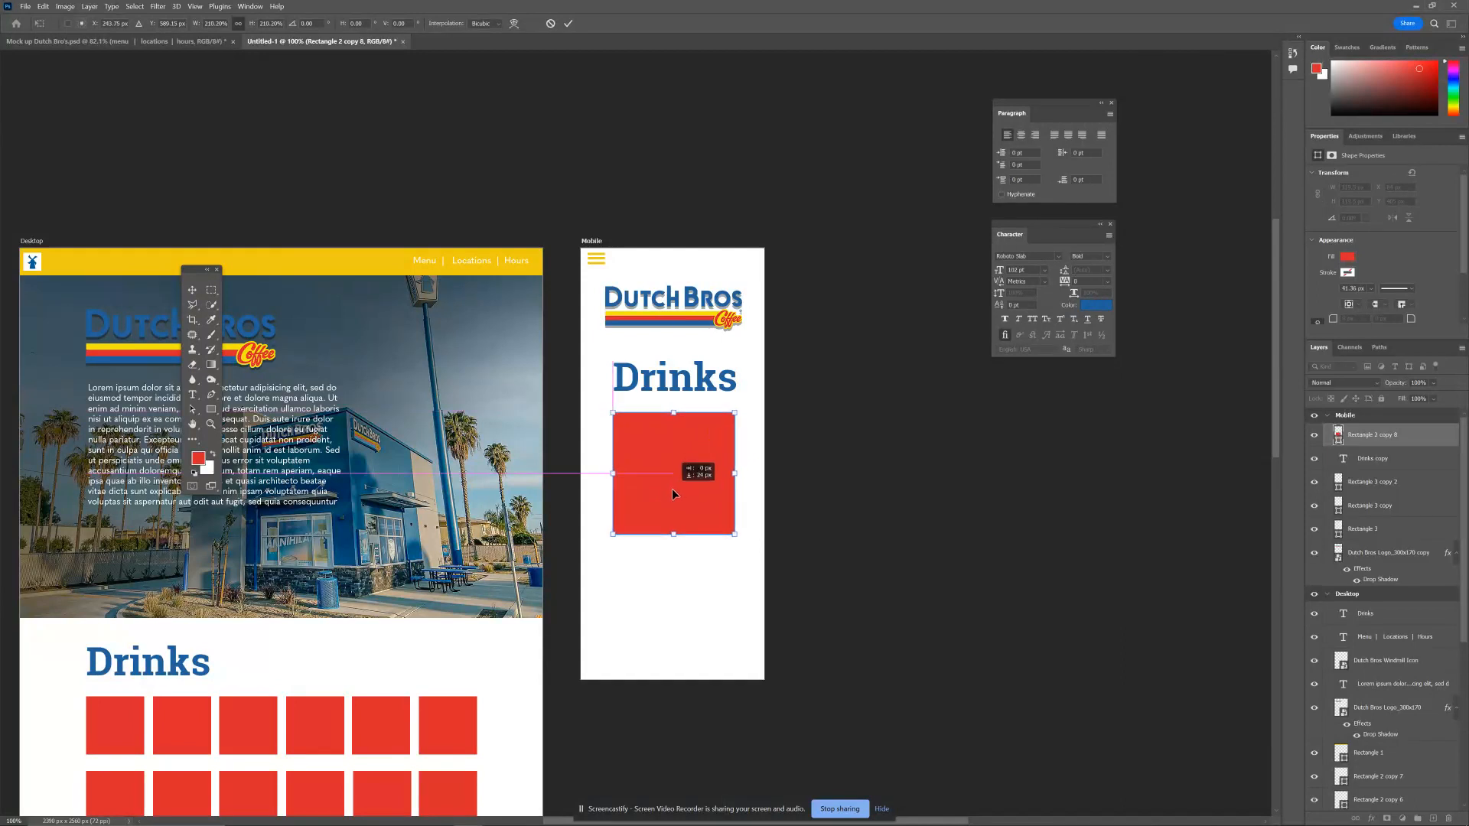
Place the image Broista - Handing Hot Drink from the Broista_0 downloads folder as an embedded layer above the Mobile logo layer.
click(1387, 551)
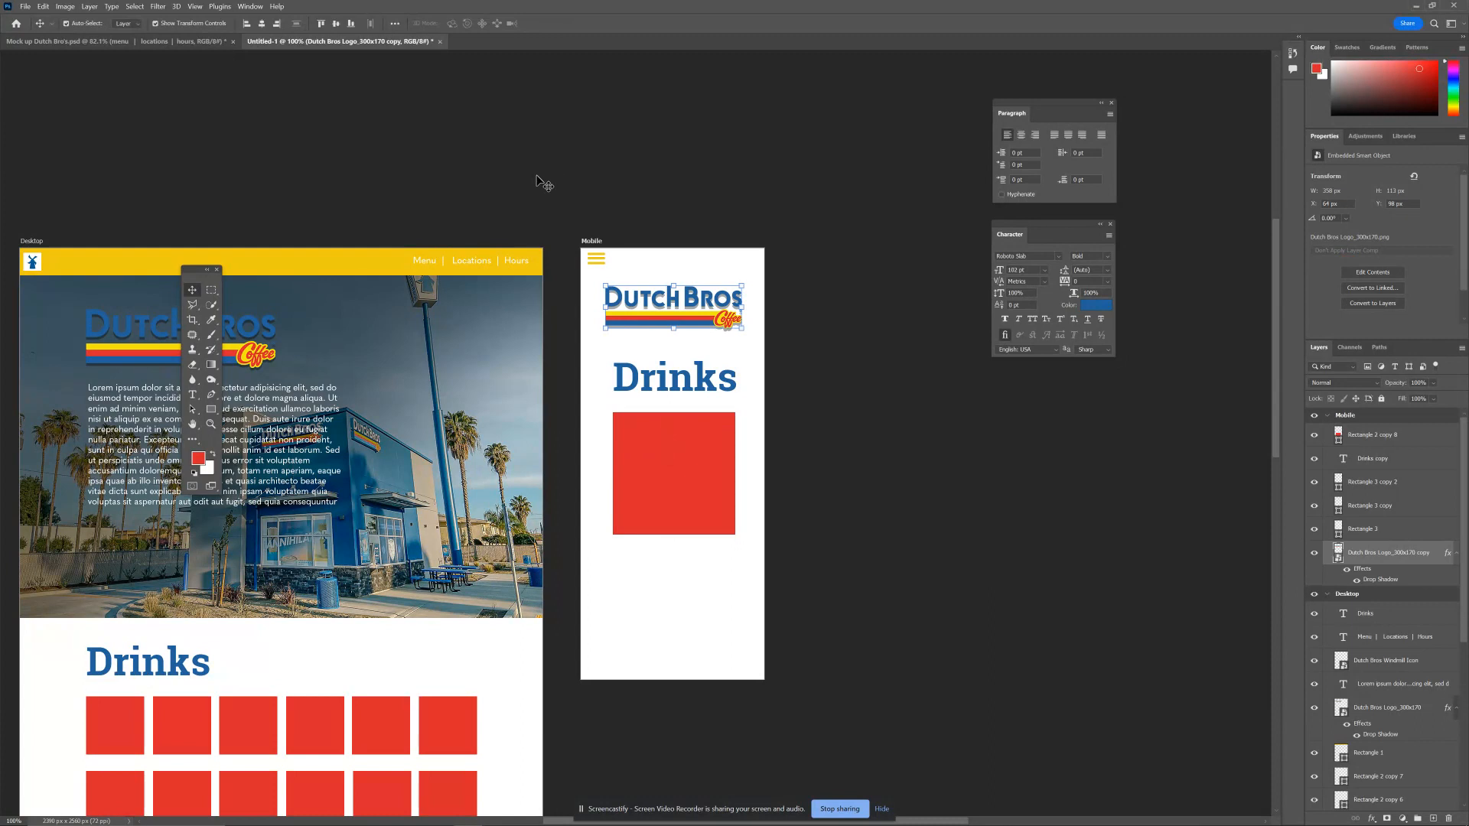
click(37, 6)
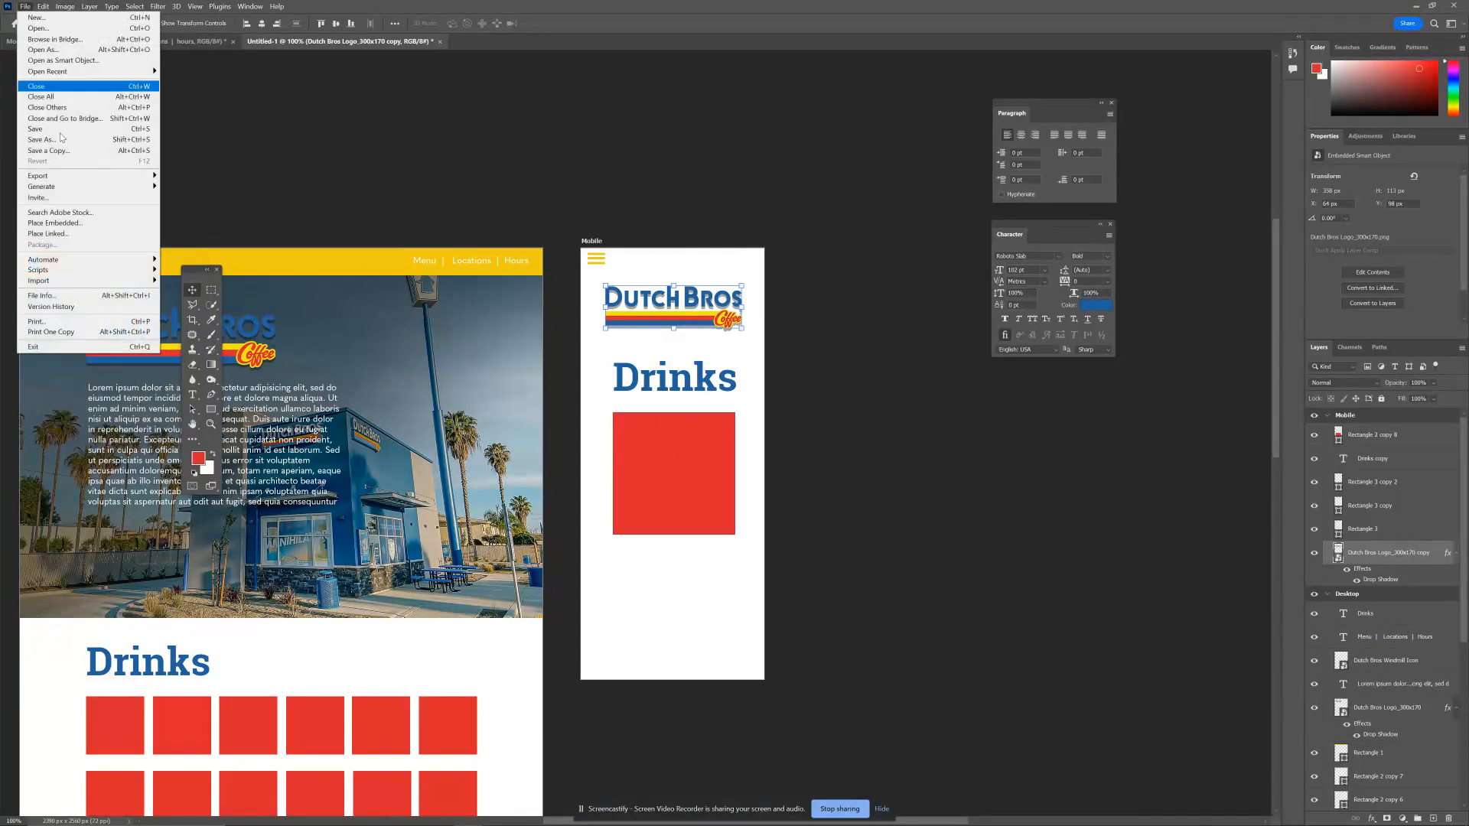
click(98, 222)
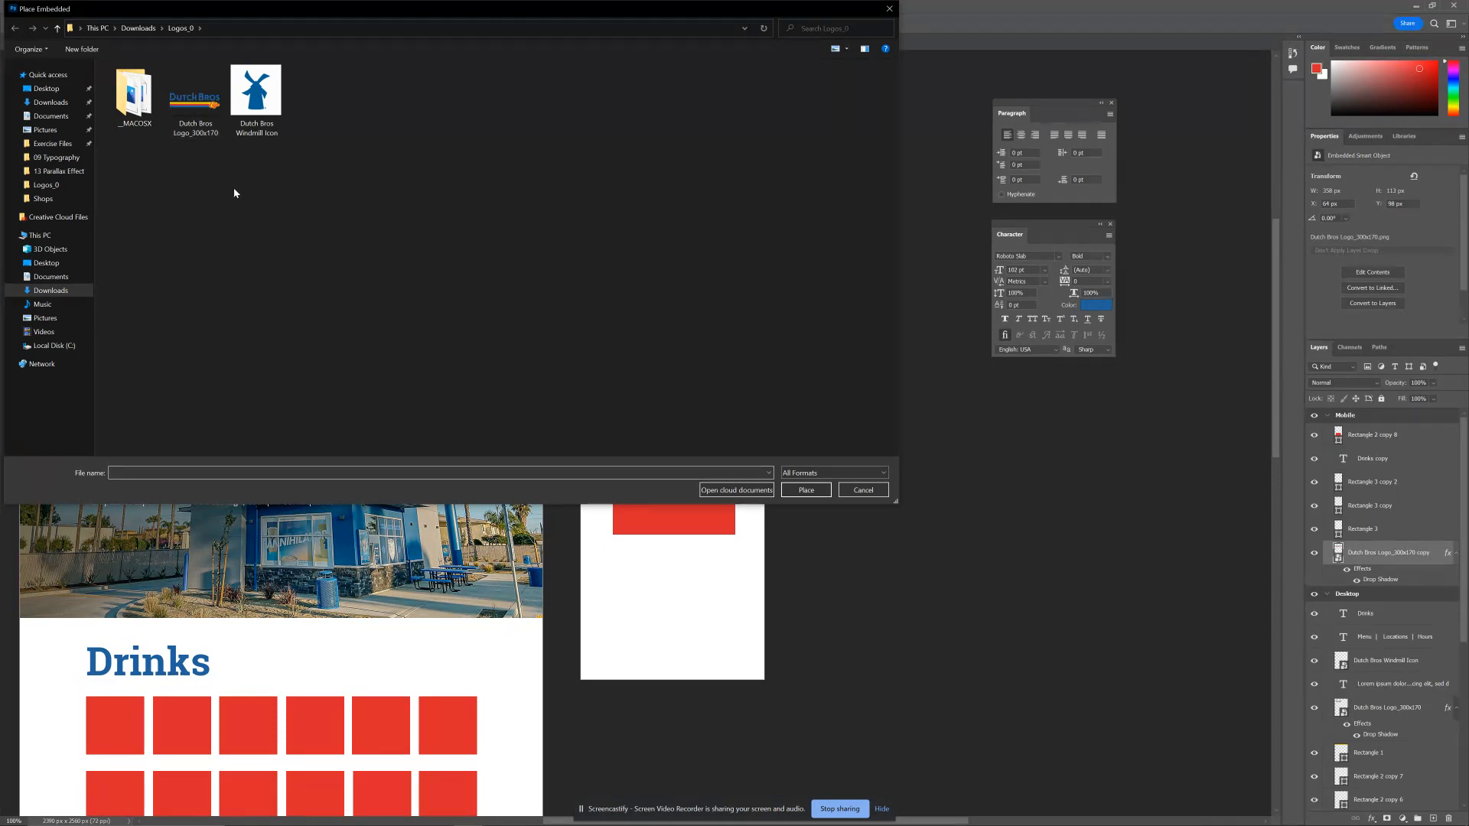
click(42, 102)
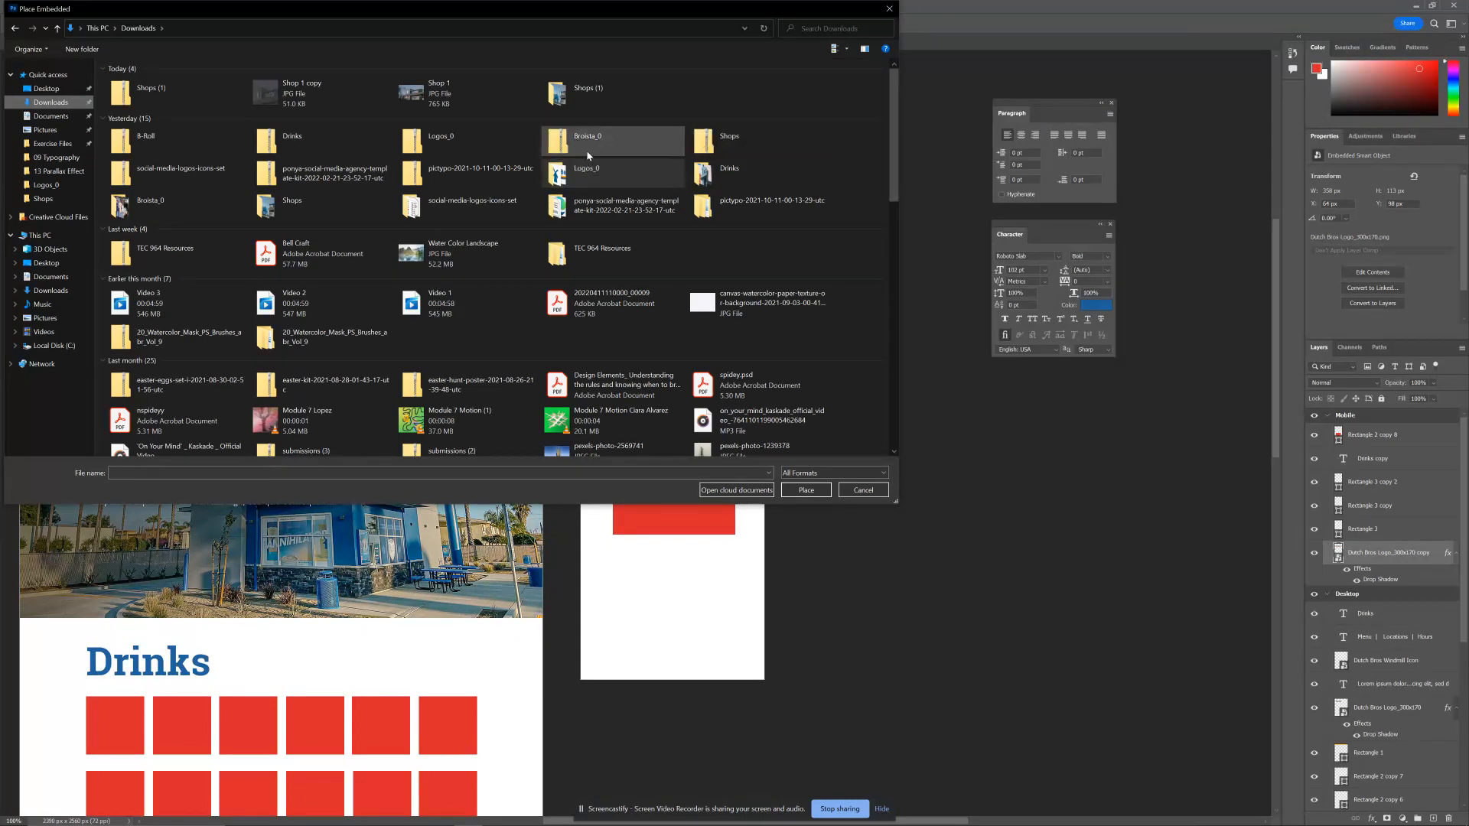
click(170, 214)
double_click(172, 215)
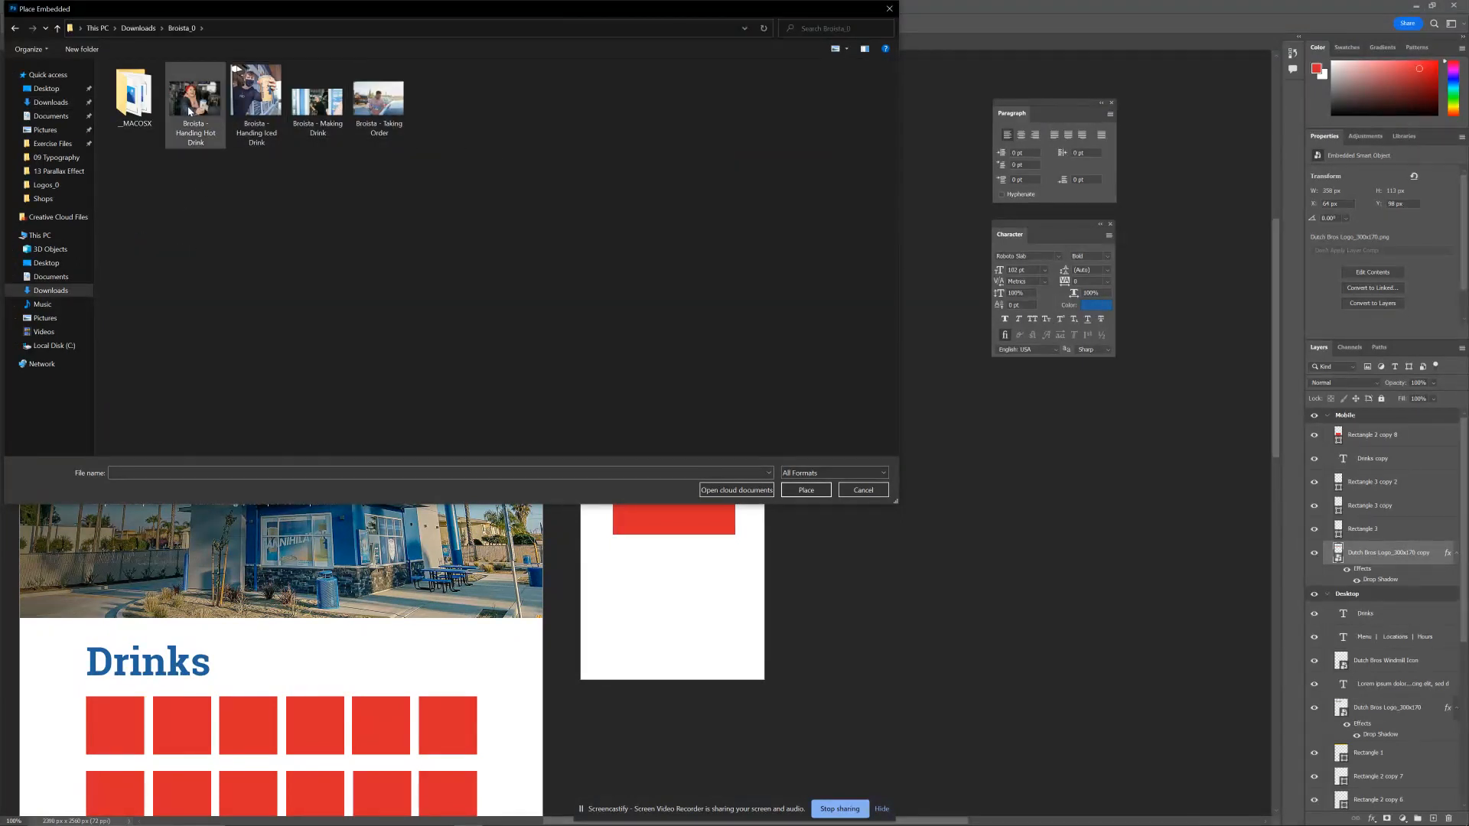
click(223, 107)
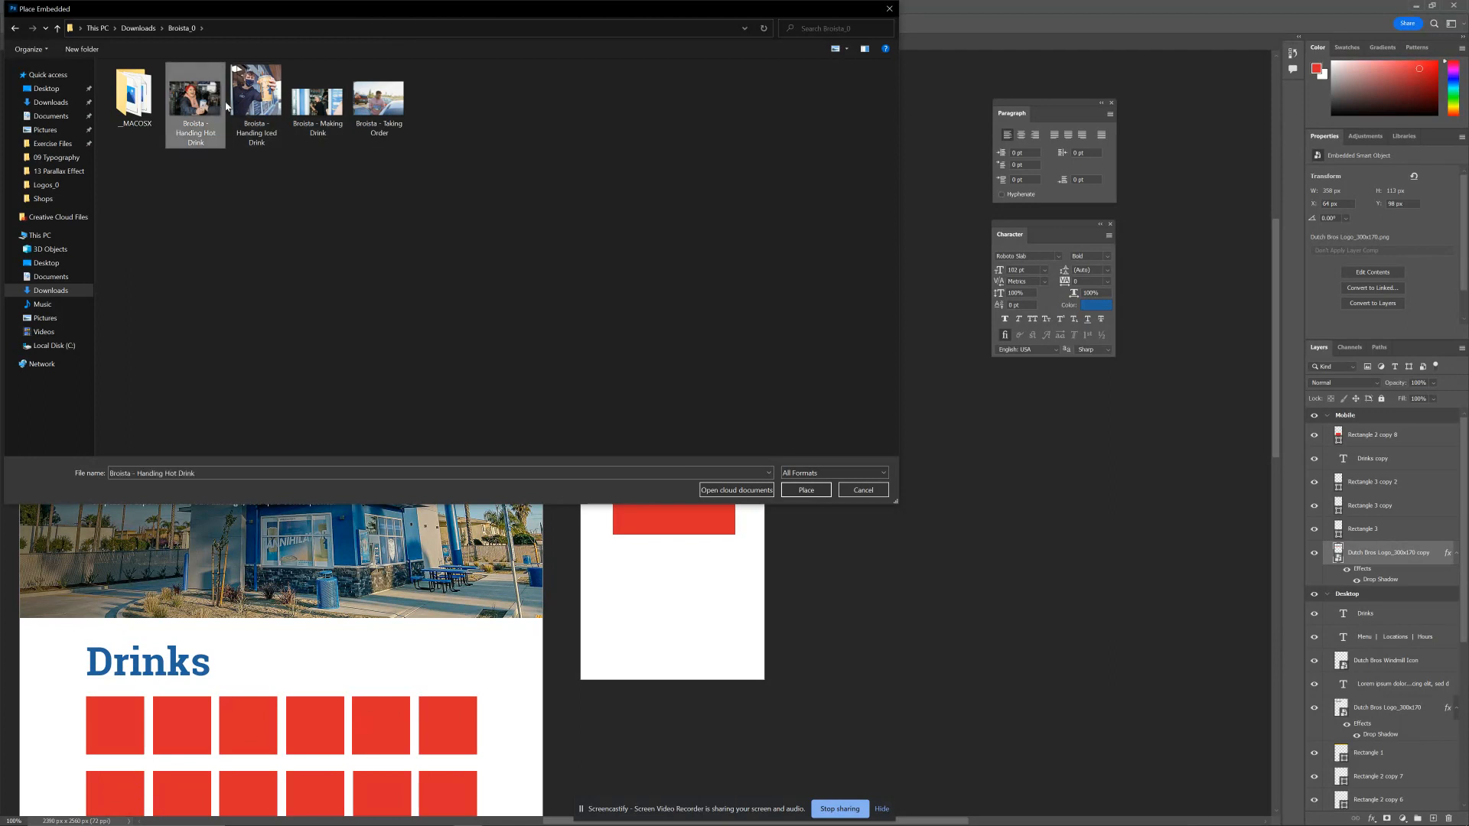
click(800, 490)
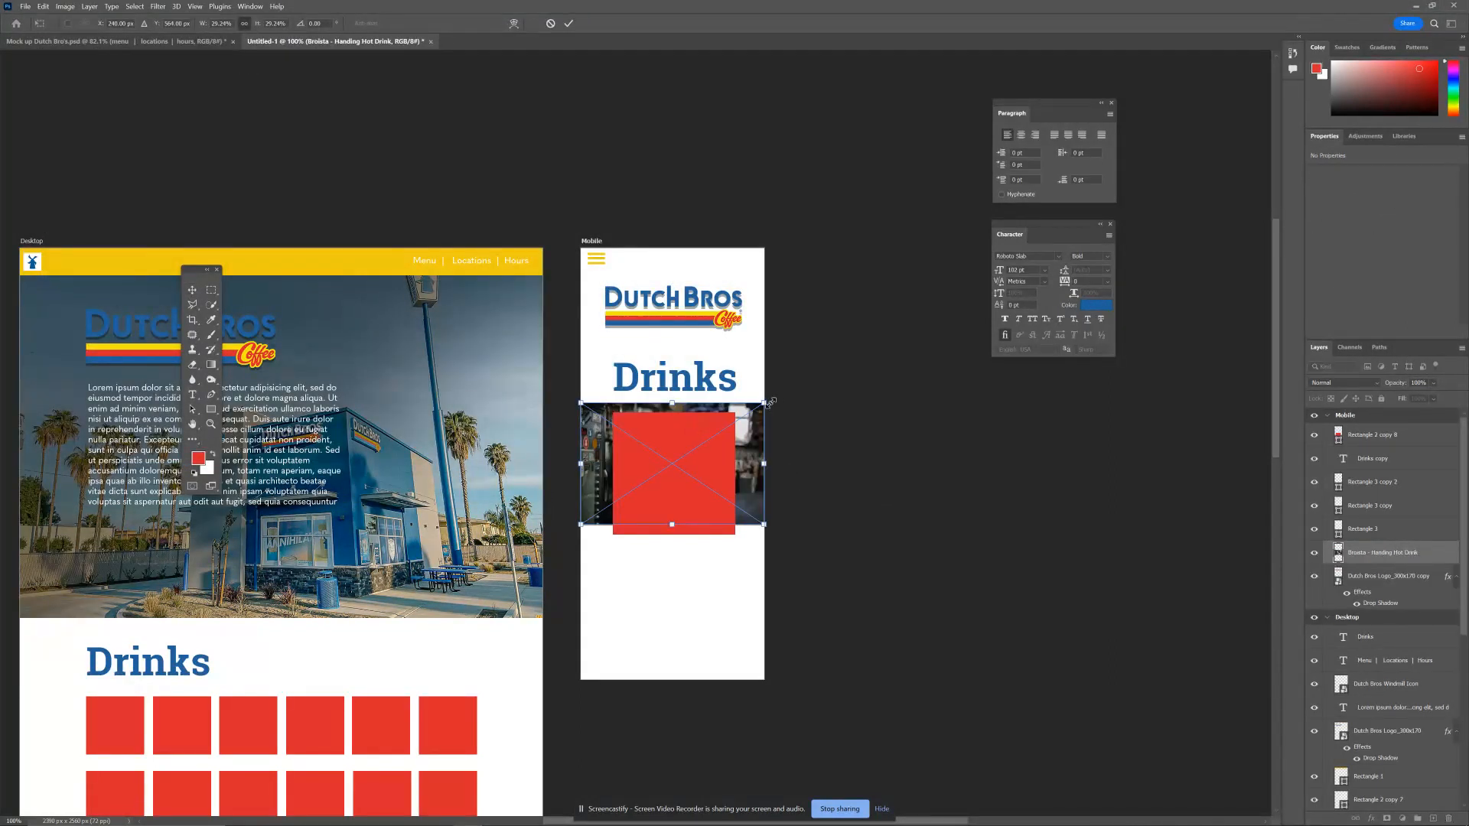
Enlarge the placed photo to about 80% scale, shift it to fill the Mobile artboard's width, and move its layer below the logo layer.
drag(773, 403, 932, 296)
drag(773, 355, 722, 364)
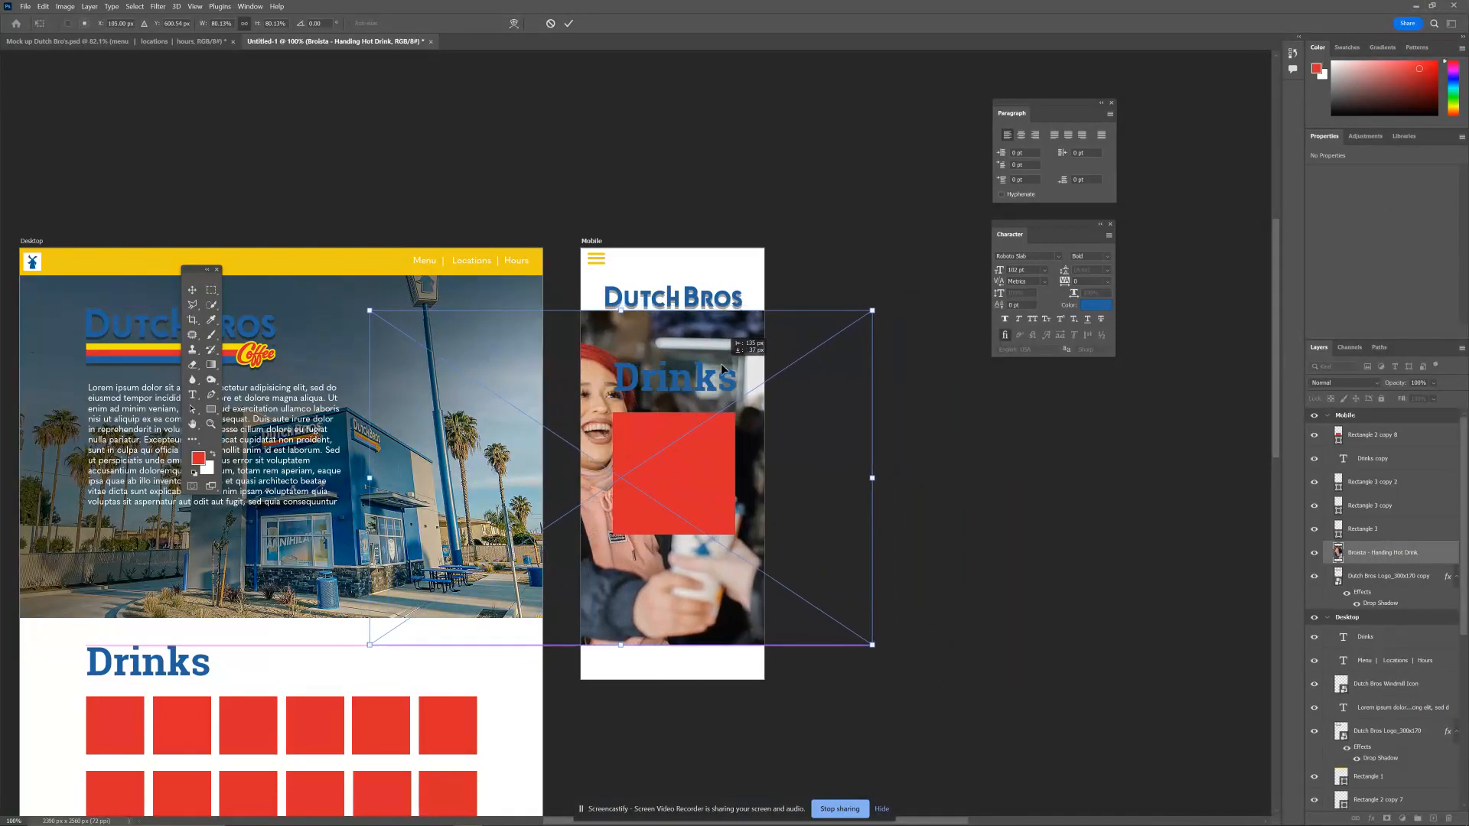
key(Return)
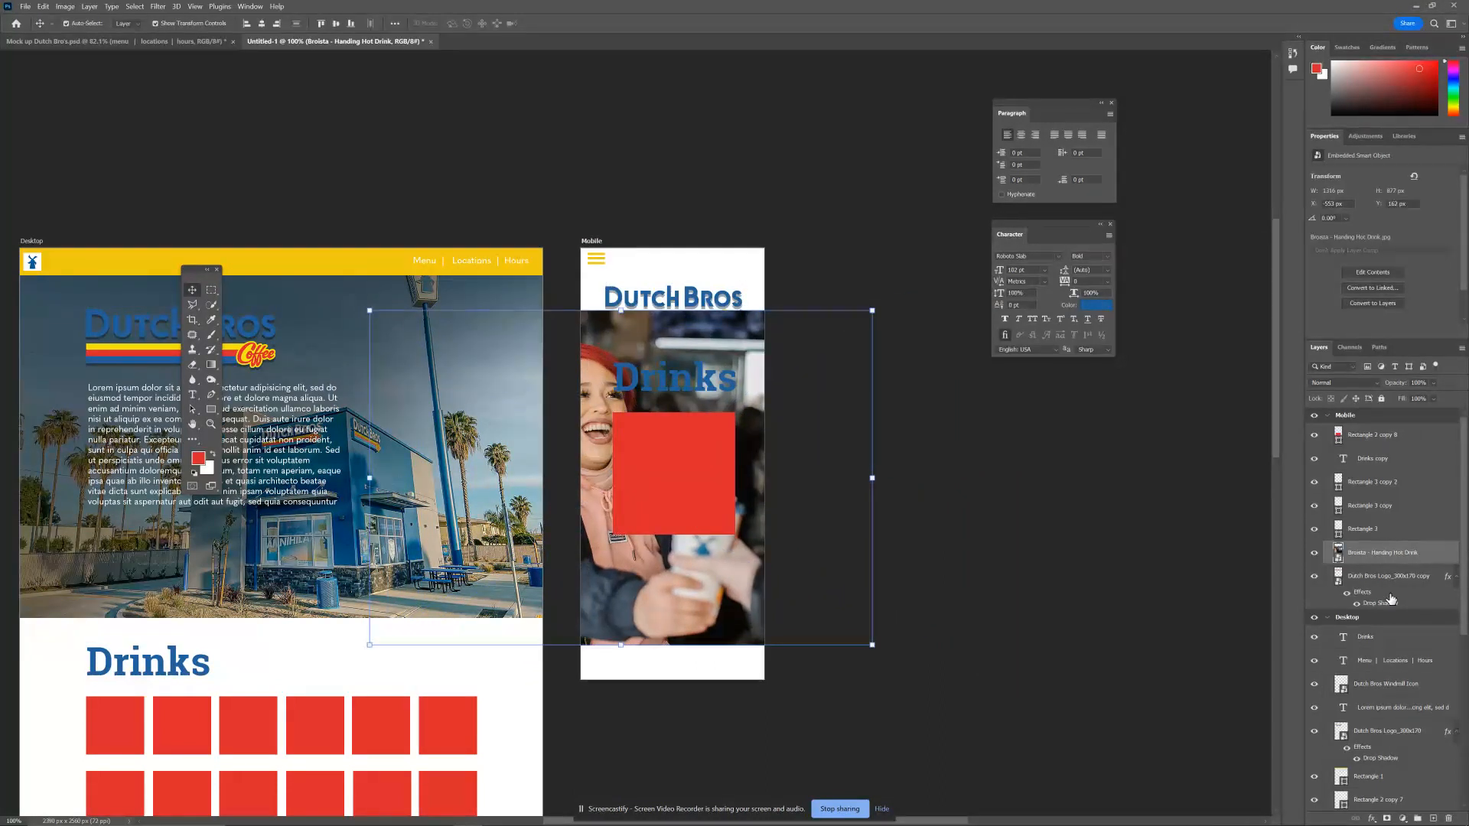
drag(1386, 552, 1387, 609)
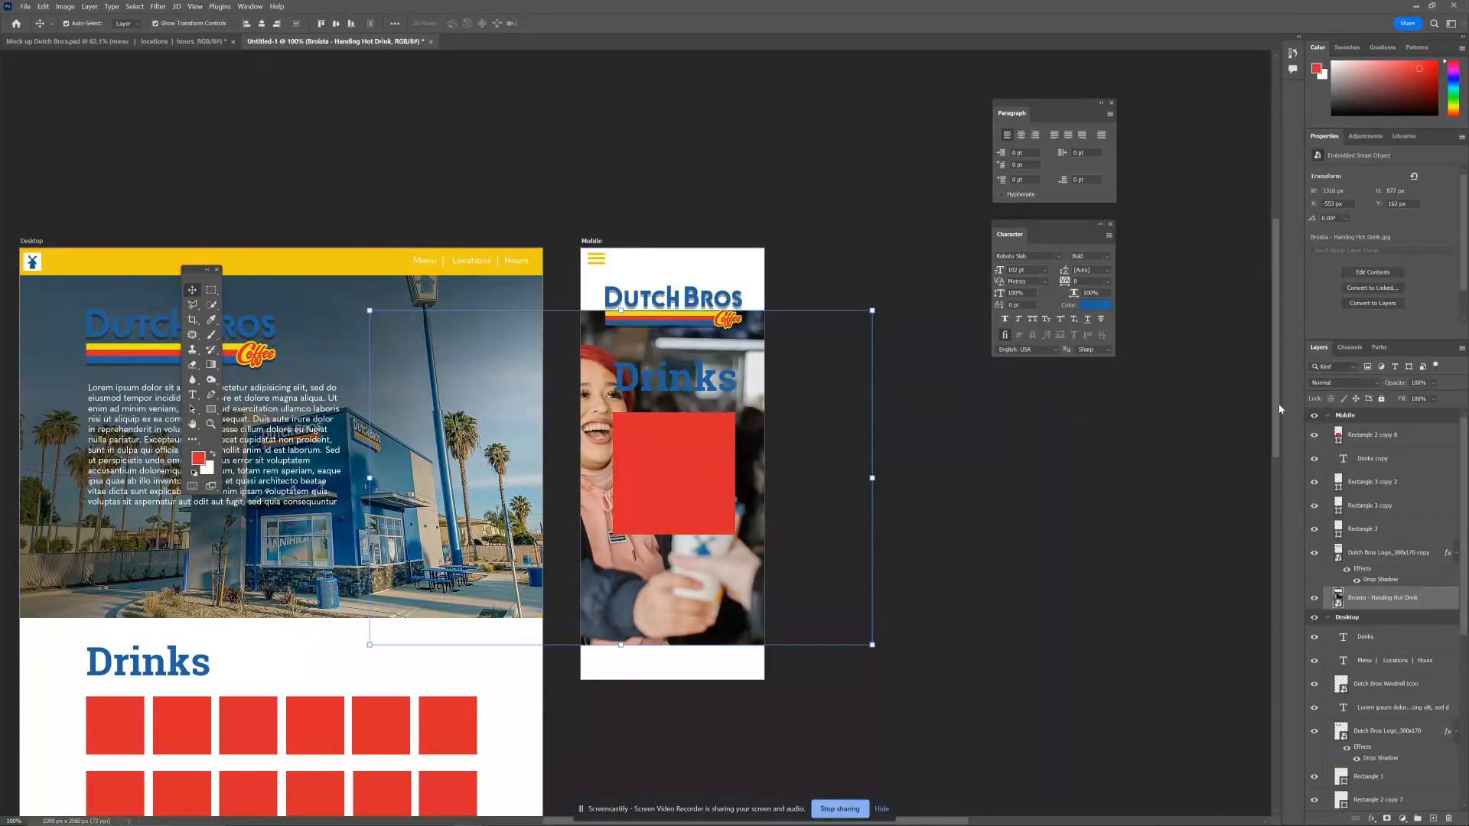
Lower the Mobile photo layer's opacity to about 36%.
click(1432, 385)
drag(1409, 398, 1421, 398)
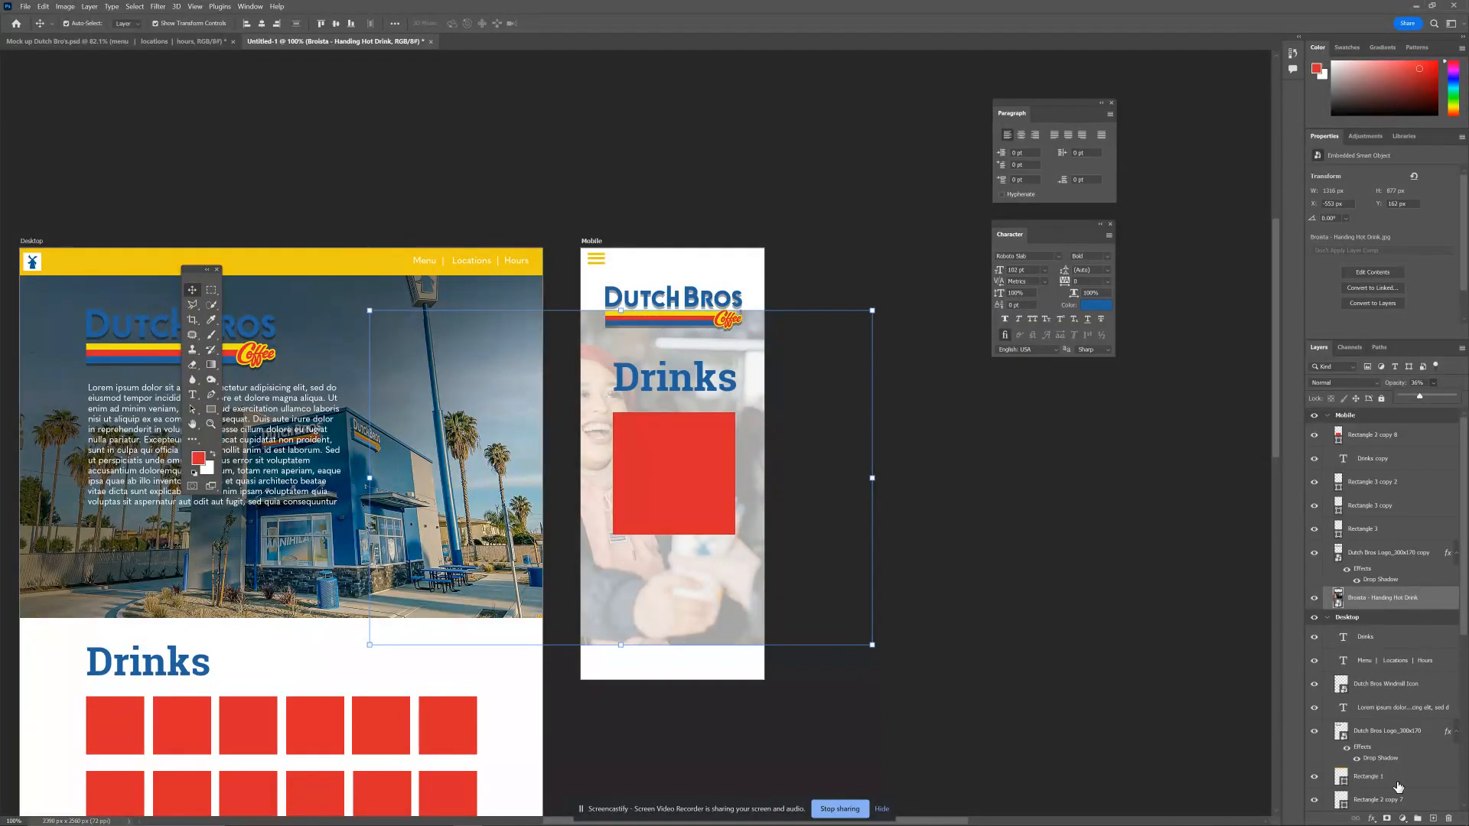
Add a layer mask to the Mobile photo, brush black to fade its upper and side areas, and paint white back along the left edge.
click(1387, 823)
key(b)
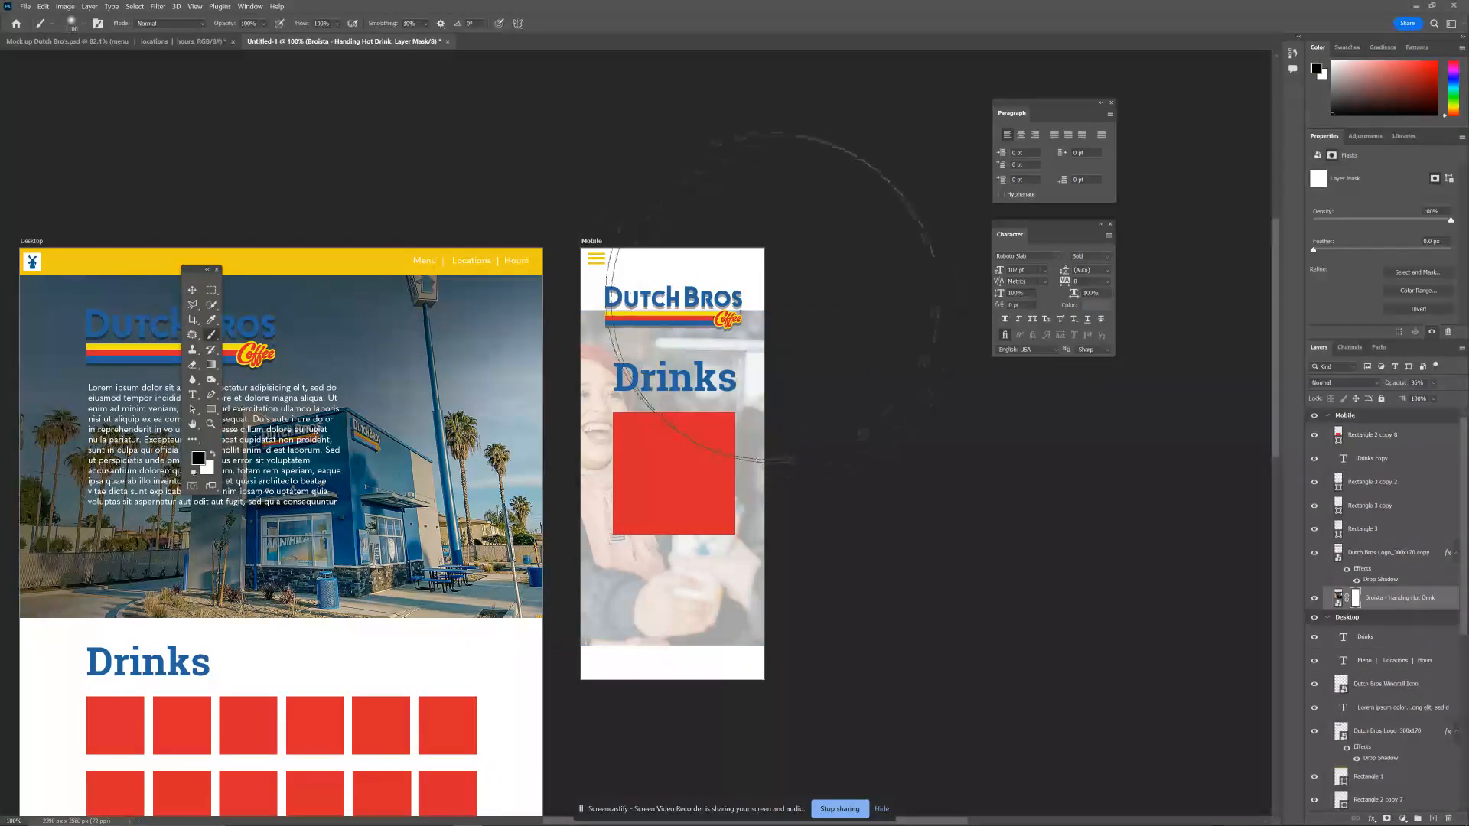
mouse_move(595, 207)
mouse_down()
mouse_move(934, 230)
mouse_move(705, 148)
mouse_move(689, 808)
mouse_move(745, 748)
mouse_up()
key(x)
mouse_move(489, 518)
mouse_down()
mouse_move(512, 515)
mouse_move(541, 554)
mouse_move(589, 518)
mouse_up()
Try to paint white across the upper part of the Mobile photo's mask, and undo that stroke.
key(p)
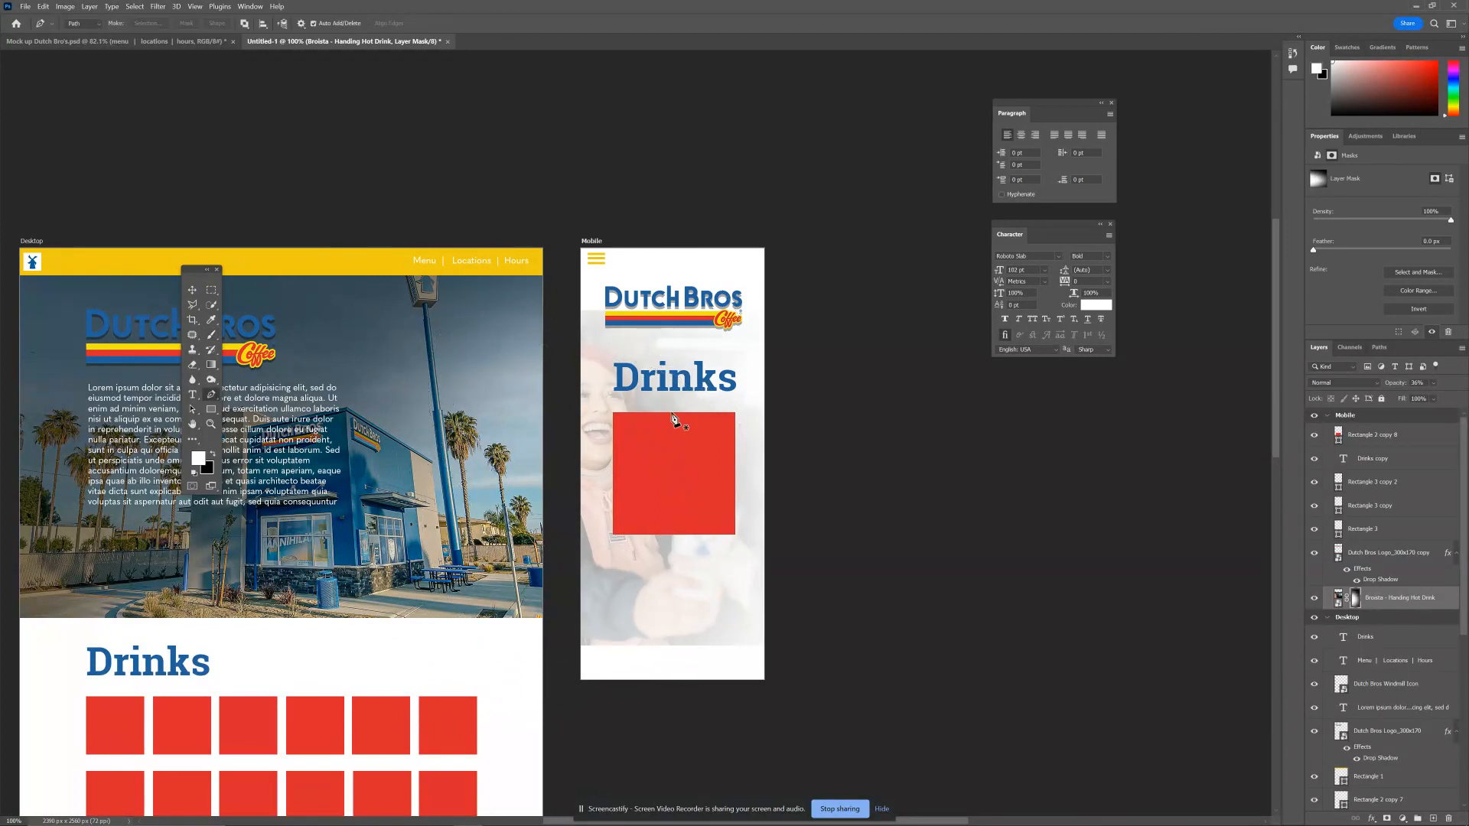
key(b)
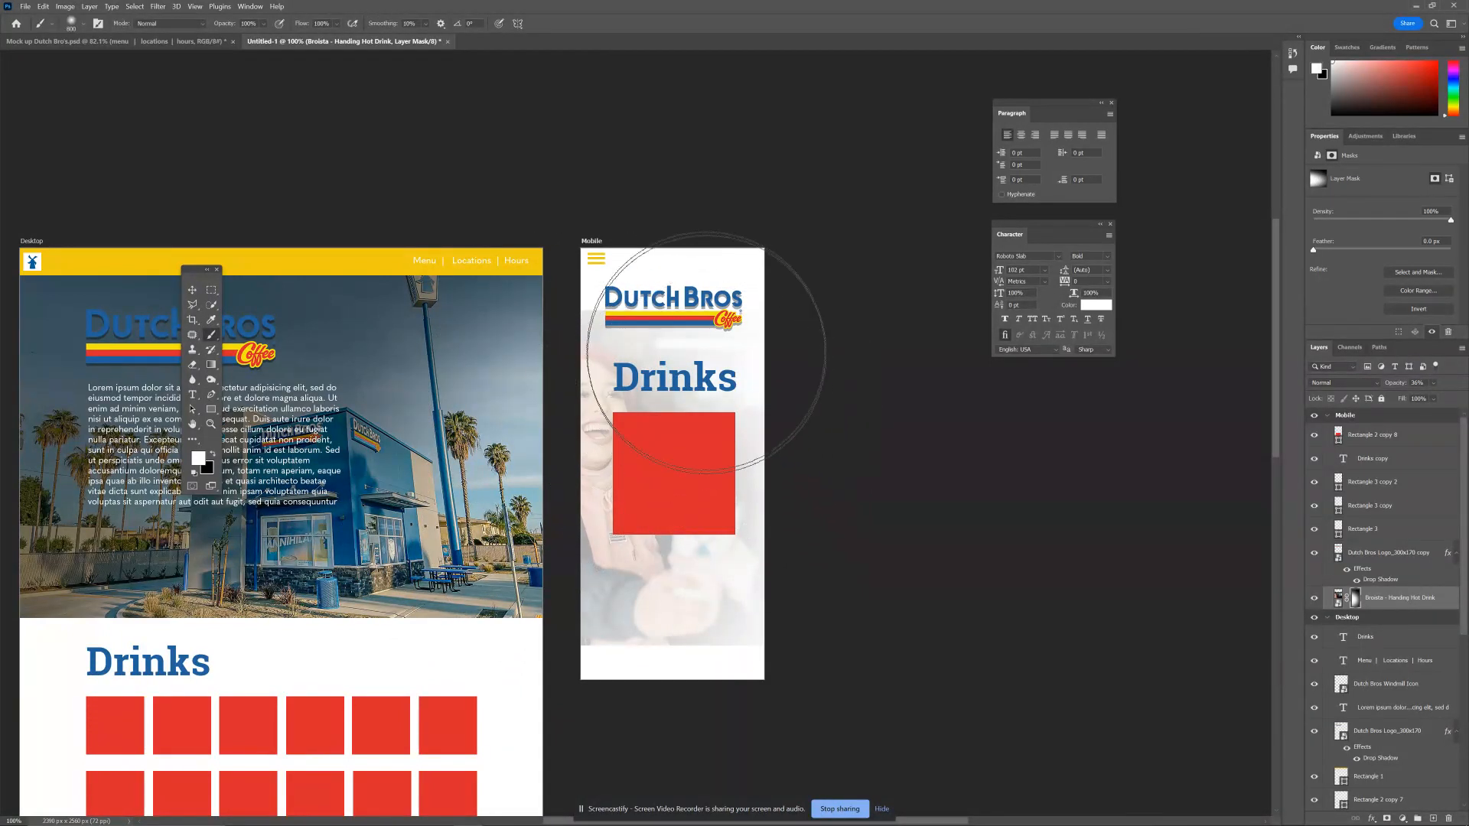
key(bracketright)
key(bracketright)
key(bracketright)
key(bracketright)
drag(579, 297, 824, 301)
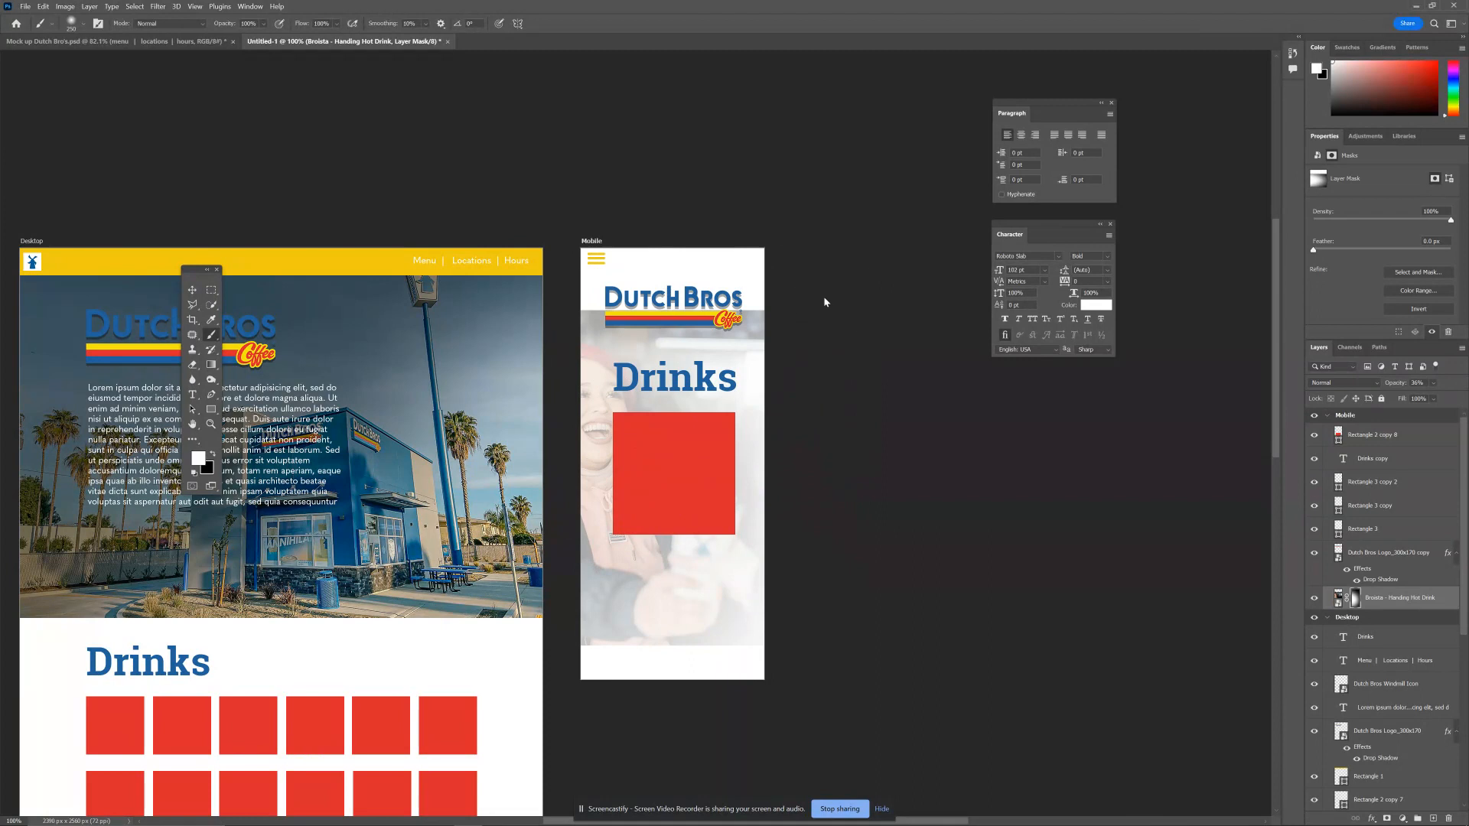
key(ctrl+z)
key(v)
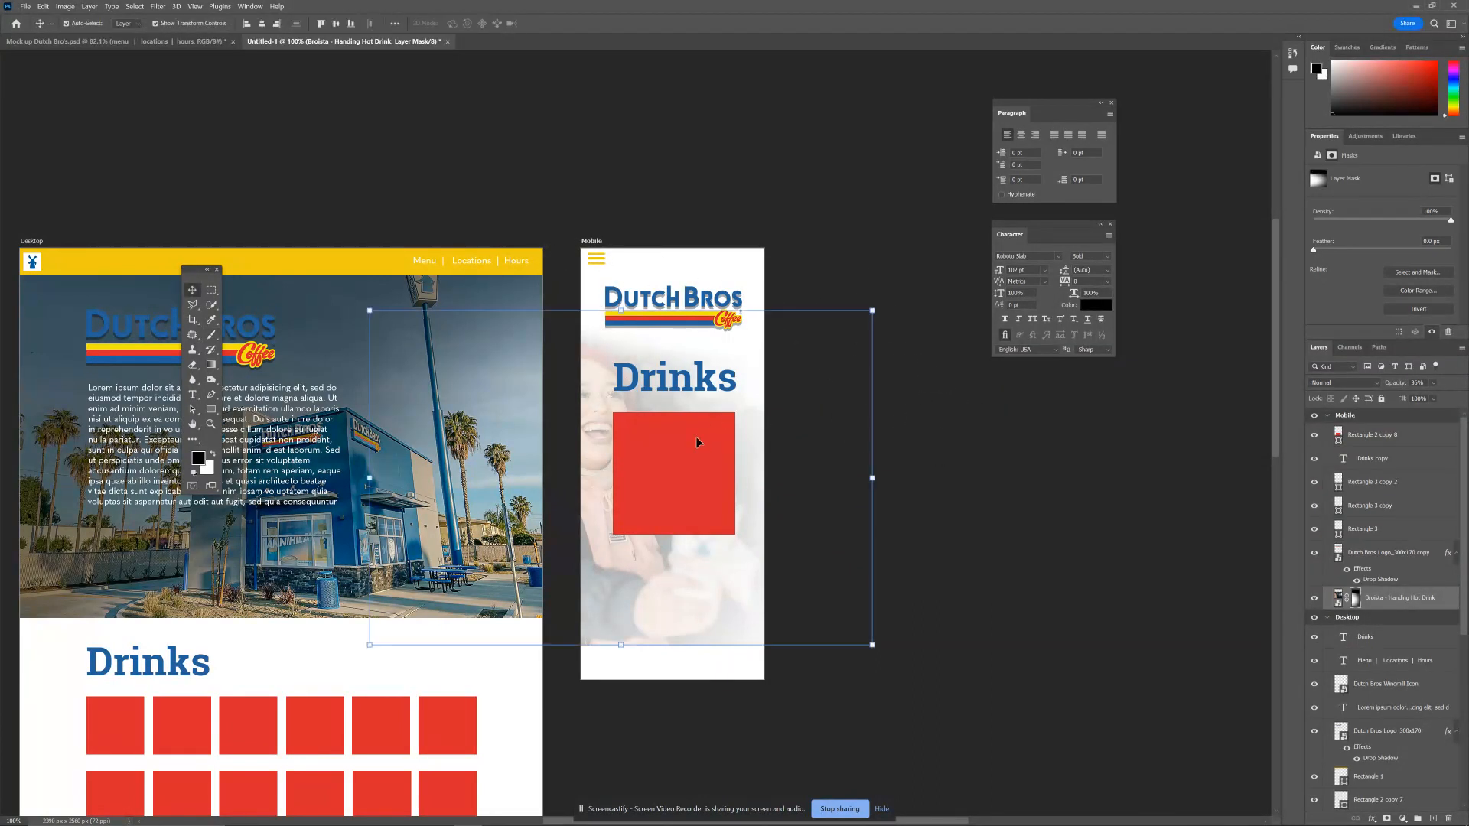
Touch up the Mobile photo's mask near its left edge and lower middle with the brush, and nudge the photo down slightly.
key(b)
key(x)
mouse_move(572, 407)
mouse_down()
mouse_move(596, 413)
mouse_move(570, 419)
mouse_up()
key(x)
click(665, 617)
key(v)
drag(612, 550, 613, 552)
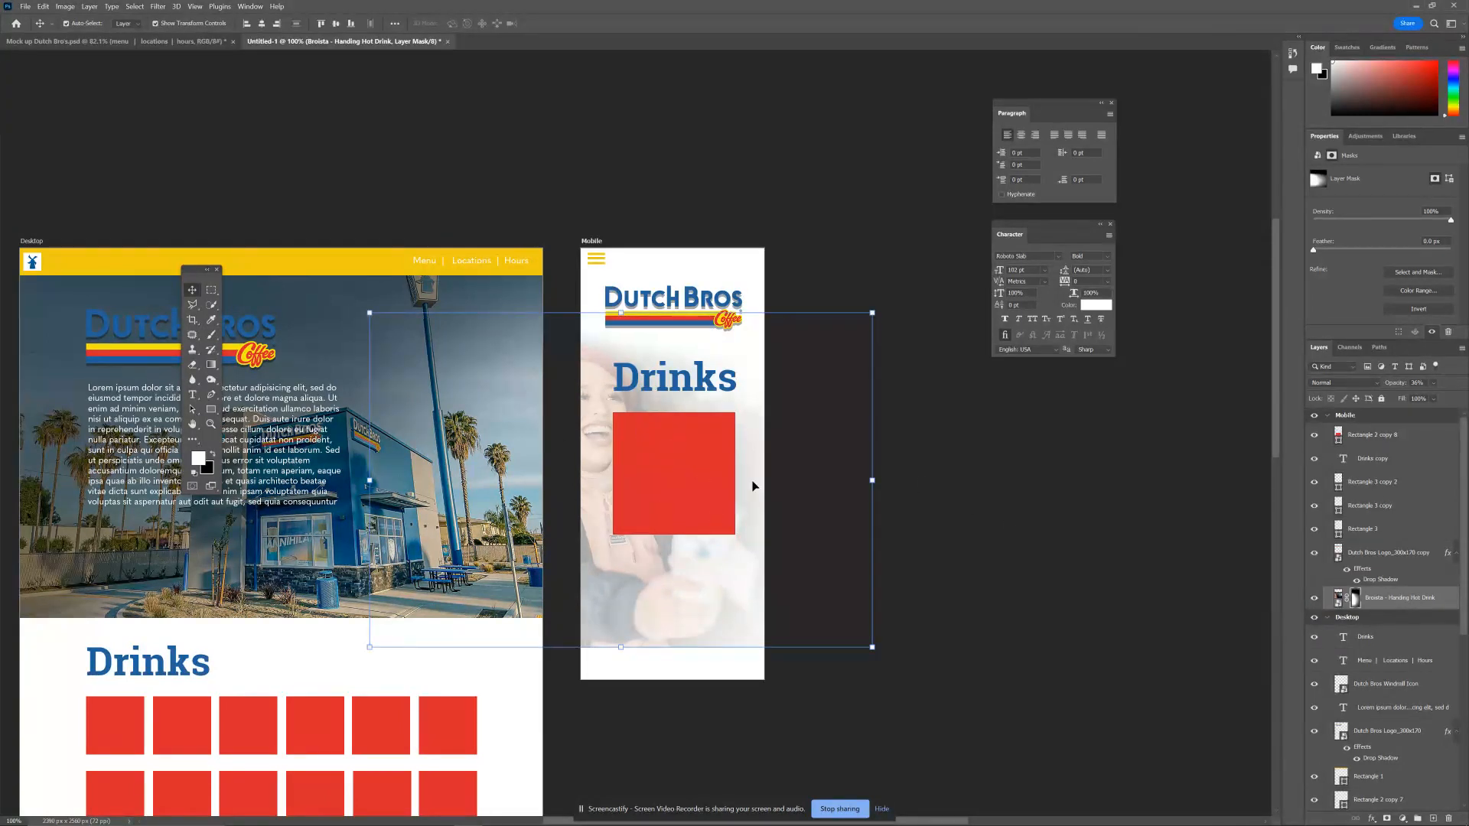
Copy the Menu | Locations | Hours text from the Desktop header to the bottom of the Mobile artboard.
key(ctrl+minus)
drag(671, 506, 740, 480)
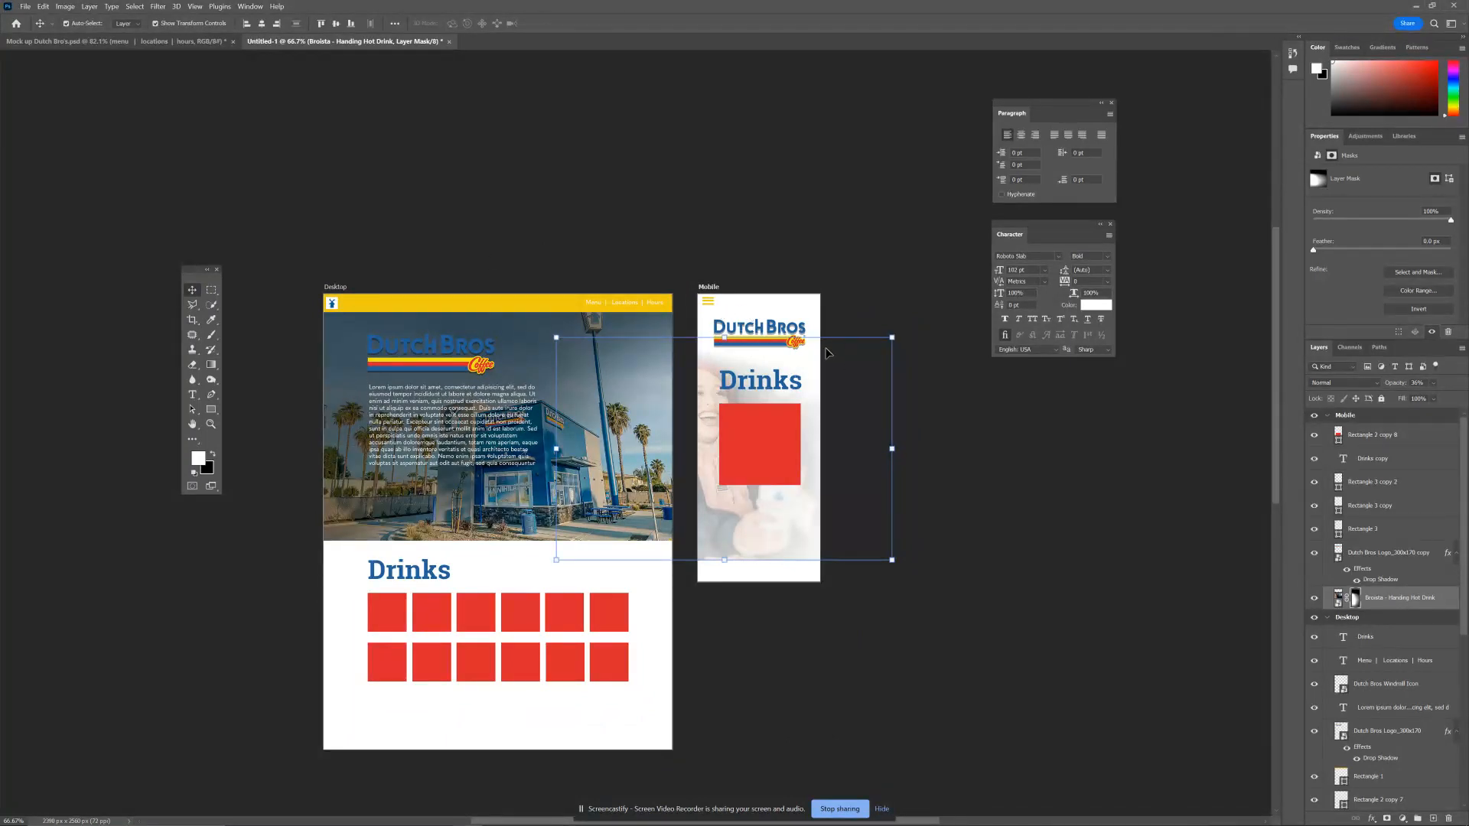
click(640, 310)
drag(637, 301, 767, 576)
Recolor the copied Menu | Locations | Hours text to the logo blue sampled from the Desktop artboard, and adjust its position slightly.
double_click(765, 571)
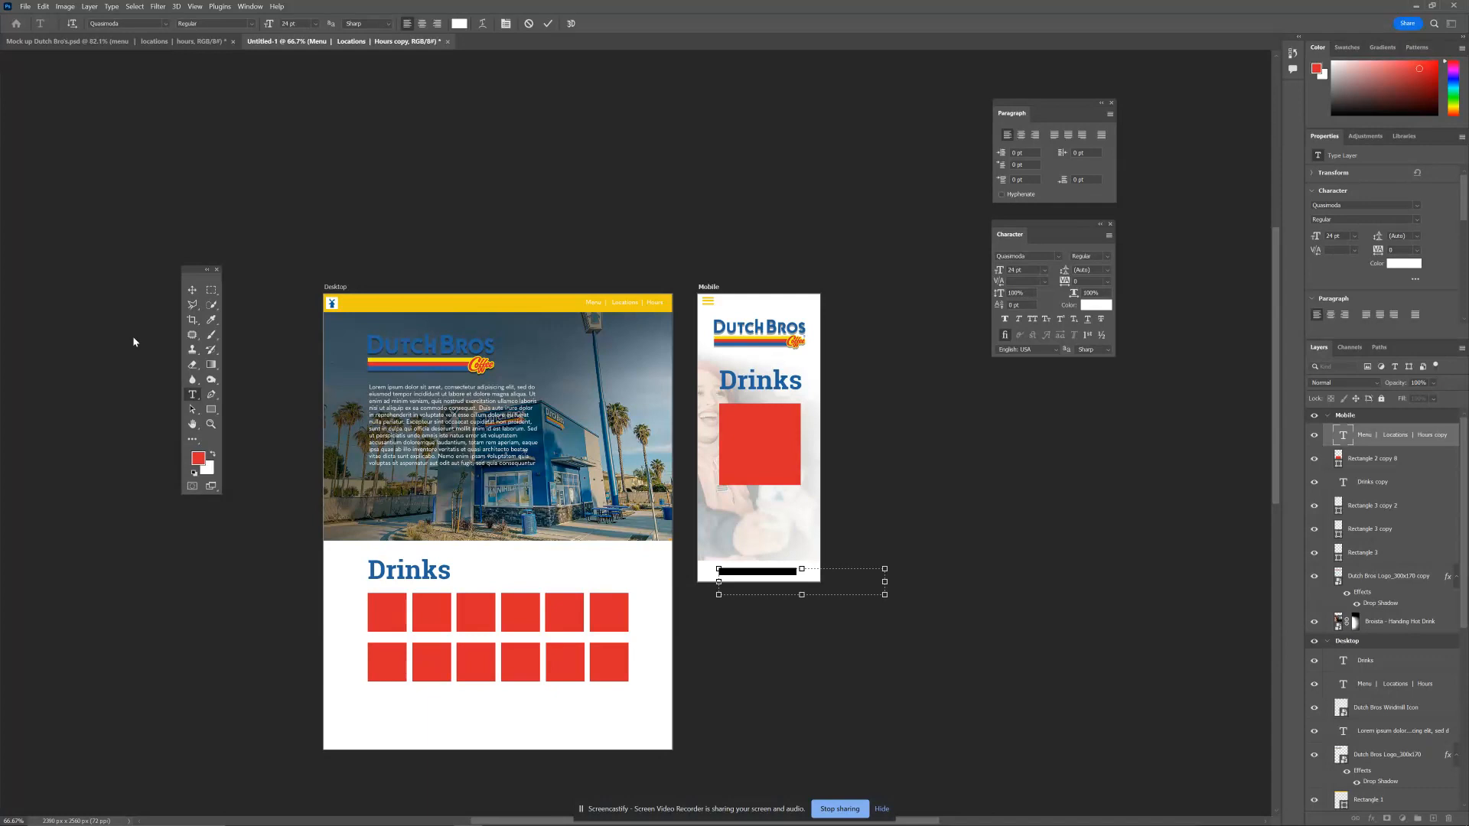
click(459, 24)
click(466, 341)
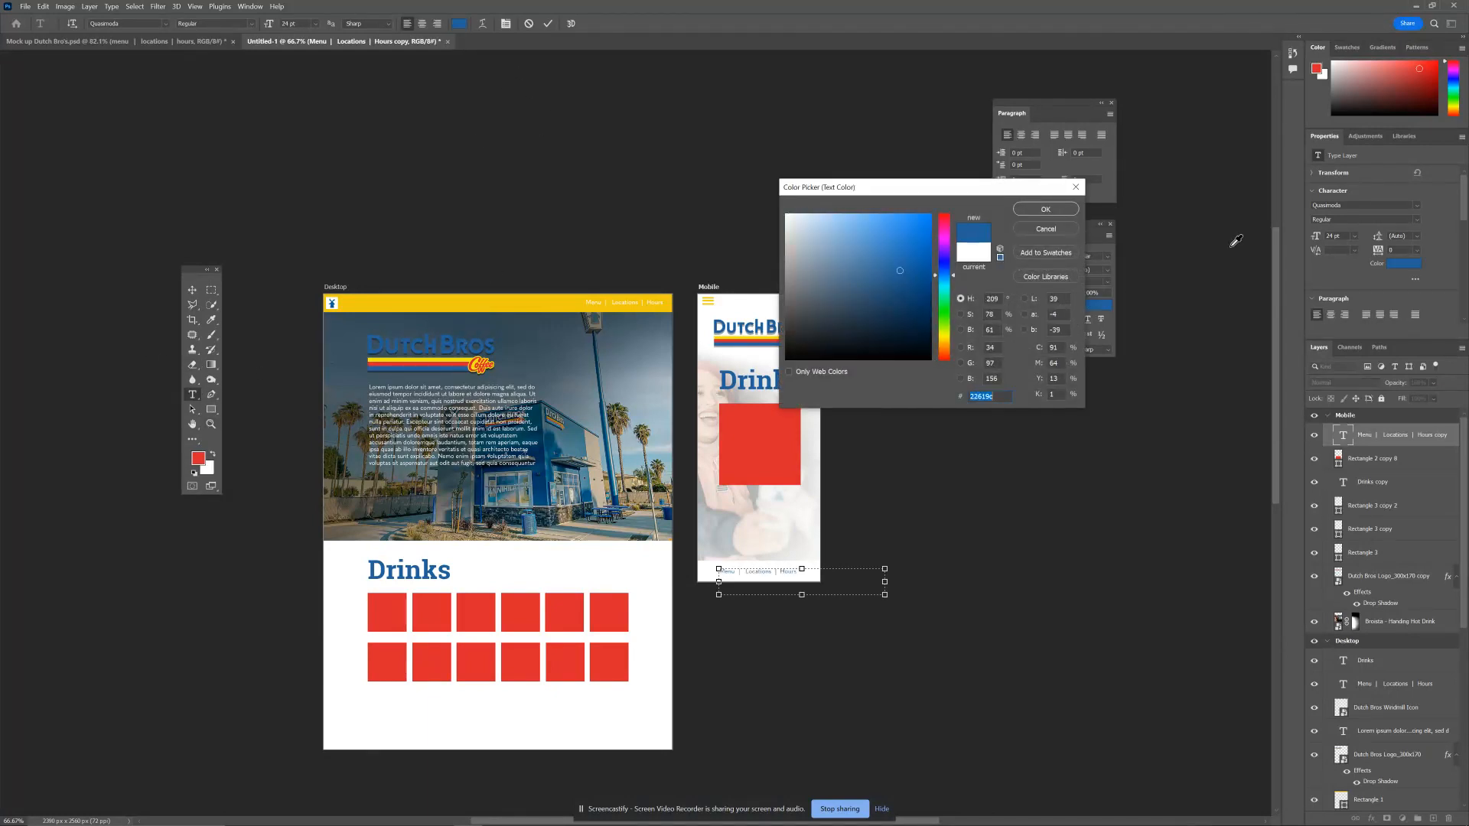
click(1061, 214)
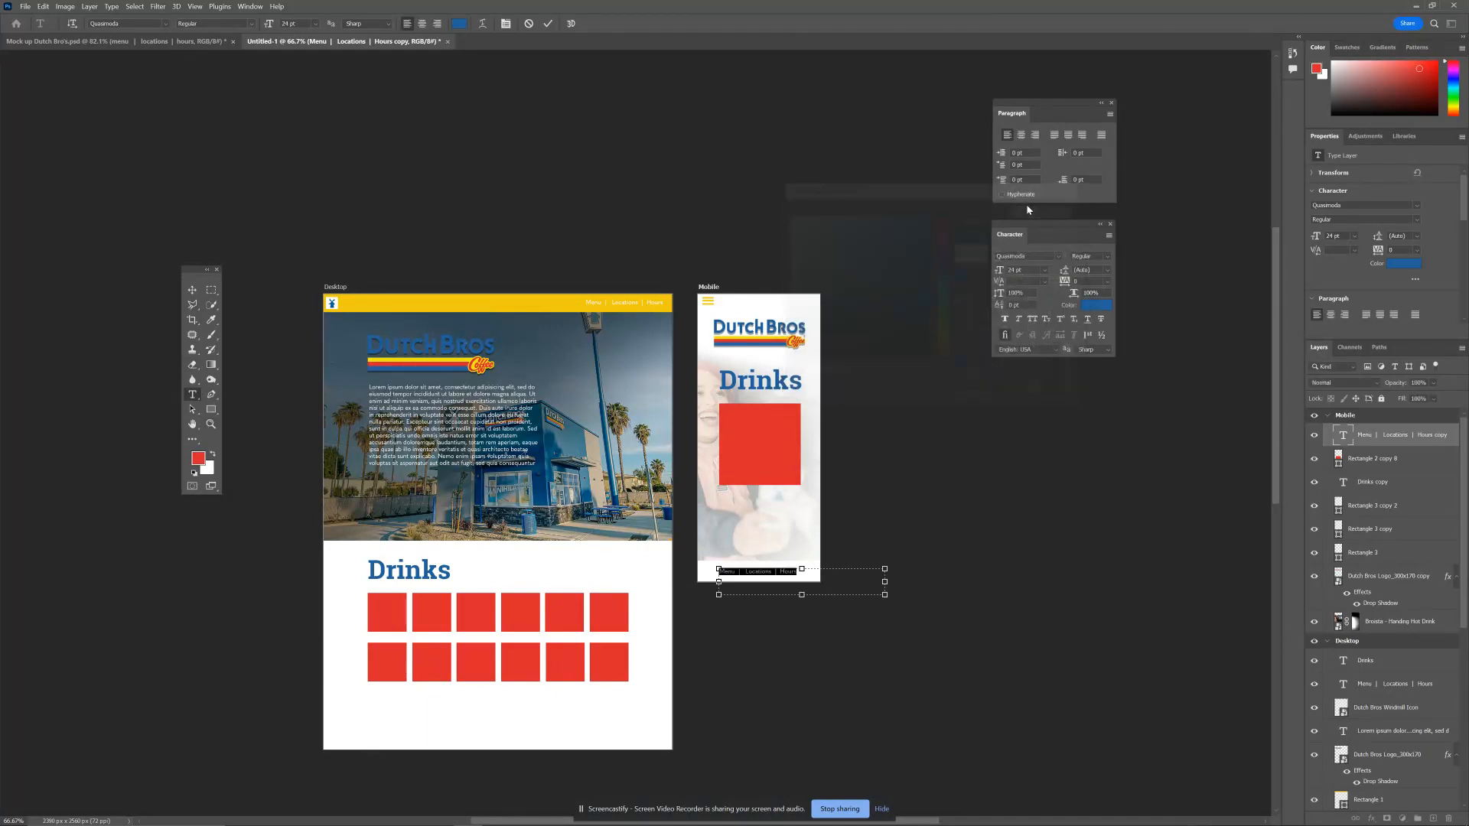
click(192, 290)
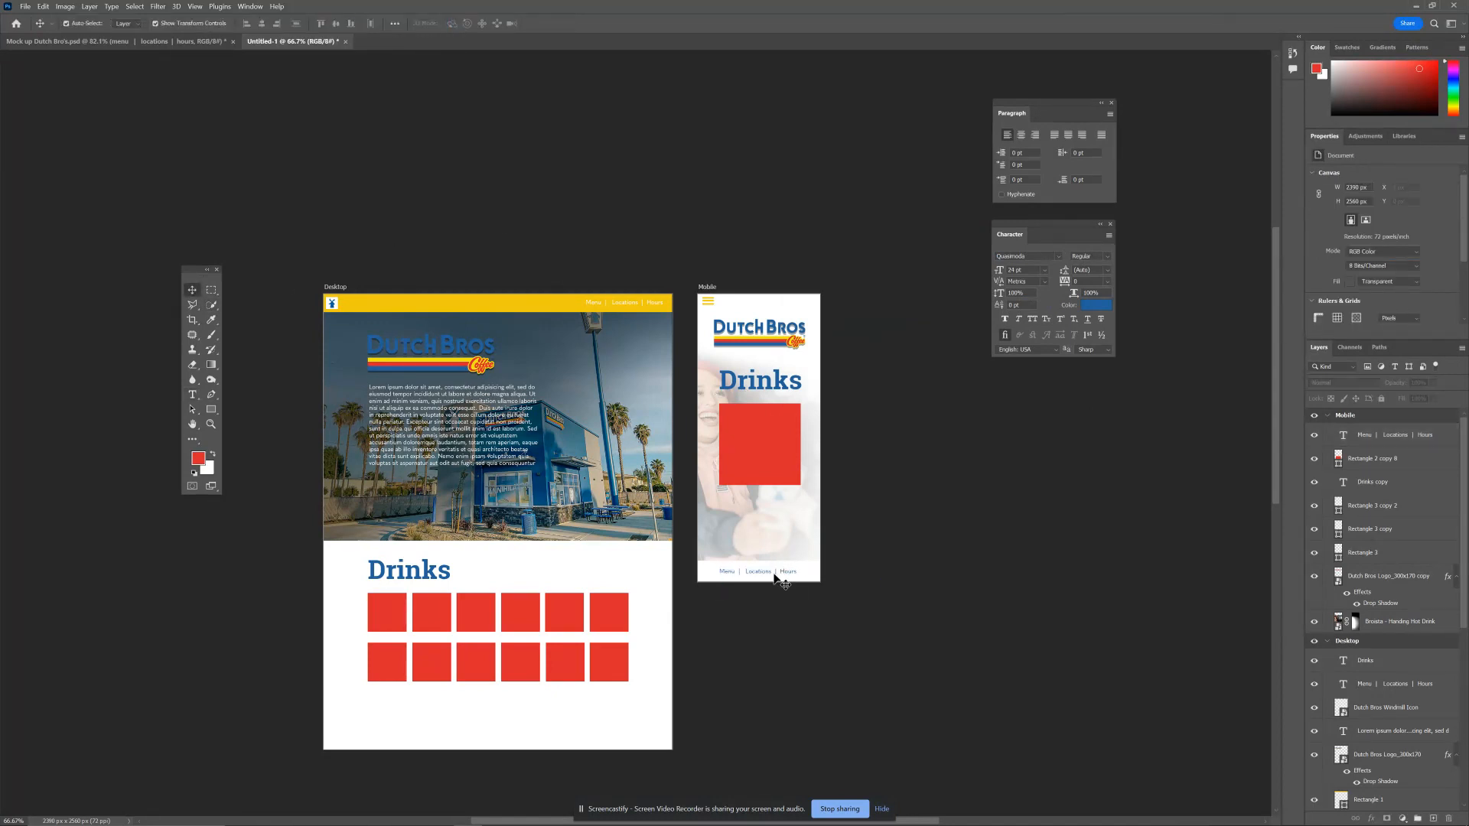
drag(777, 576, 775, 581)
click(908, 549)
Duplicate the Mobile artboard's red square slightly below the original, overlapping it.
scroll(857, 446, up, 1)
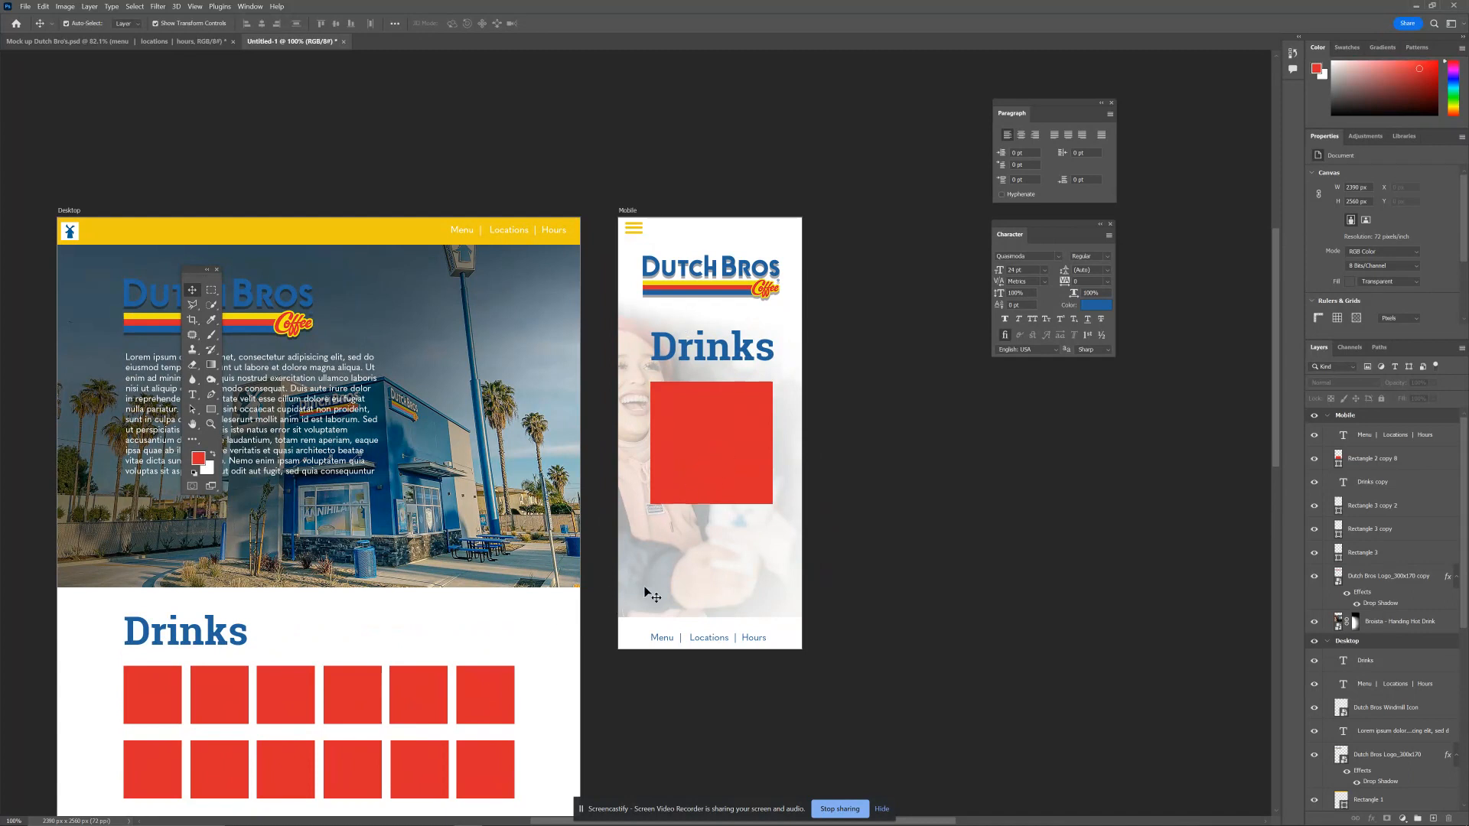
scroll(677, 578, down, 1)
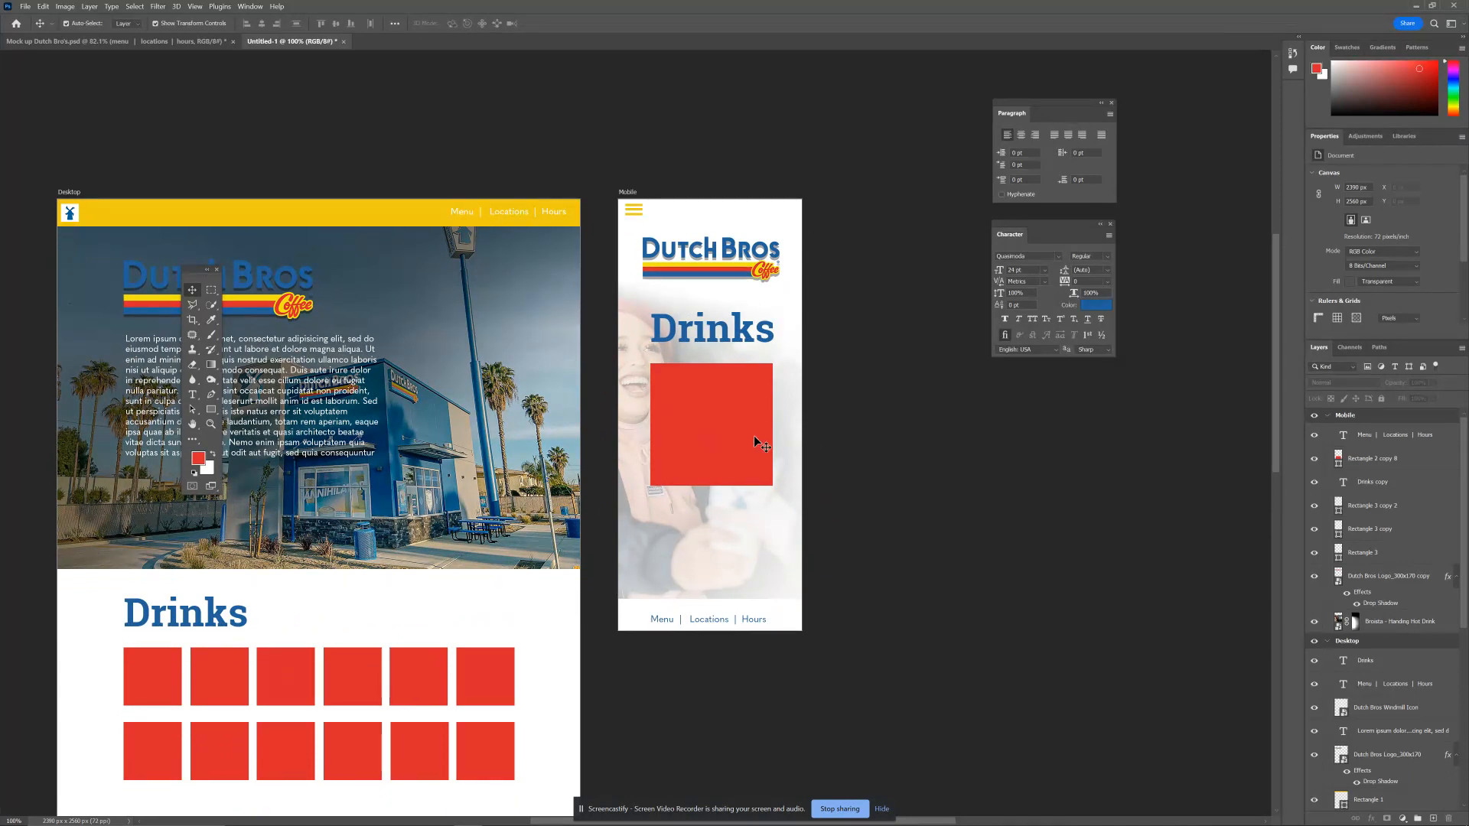
mouse_move(735, 424)
mouse_down()
mouse_move(742, 389)
mouse_move(751, 508)
mouse_move(759, 407)
mouse_move(758, 432)
mouse_up()
Extend the Mobile artboard's lower edge downward by about a quarter of its height.
click(768, 605)
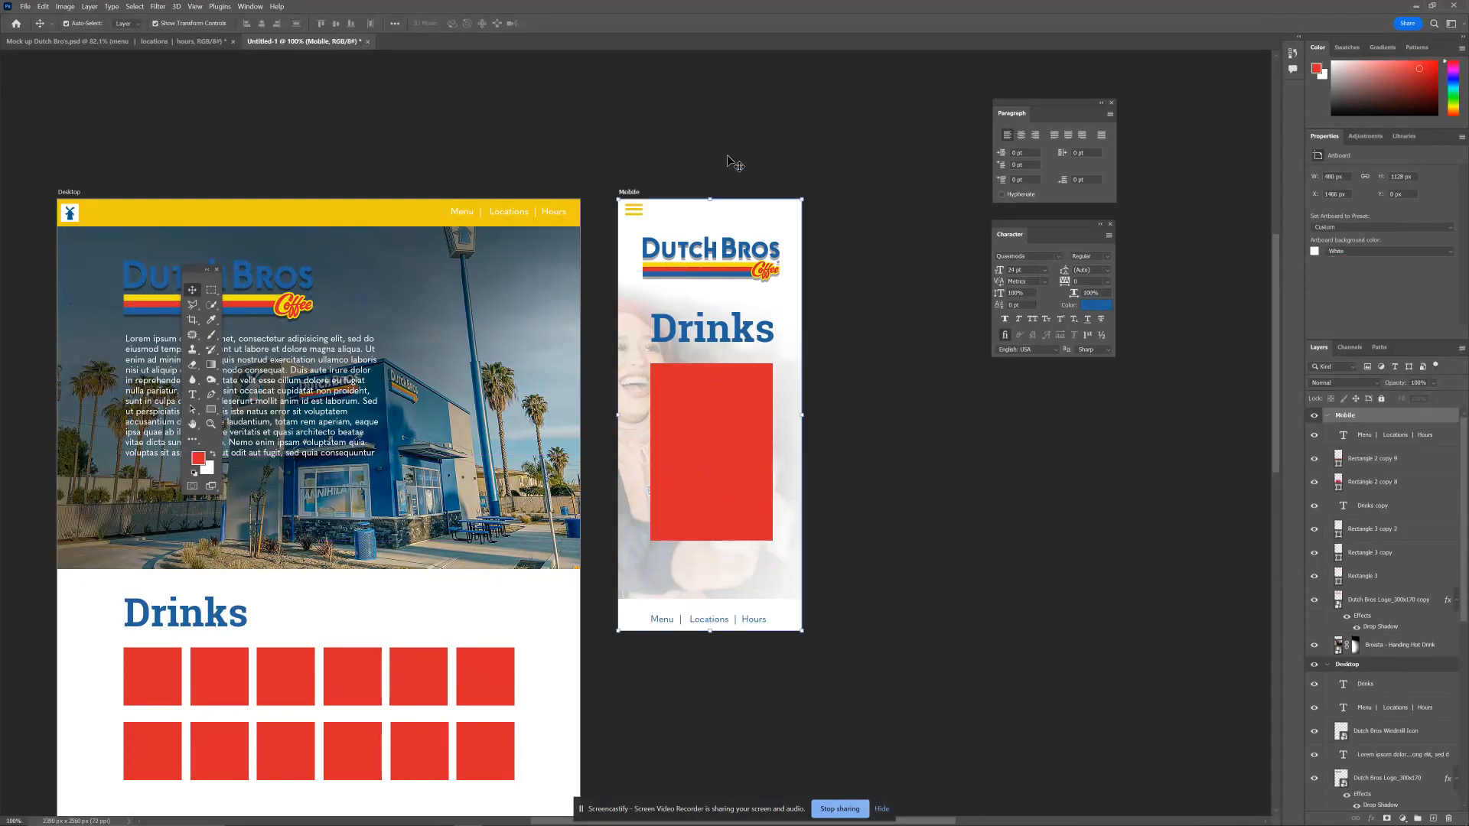
click(629, 193)
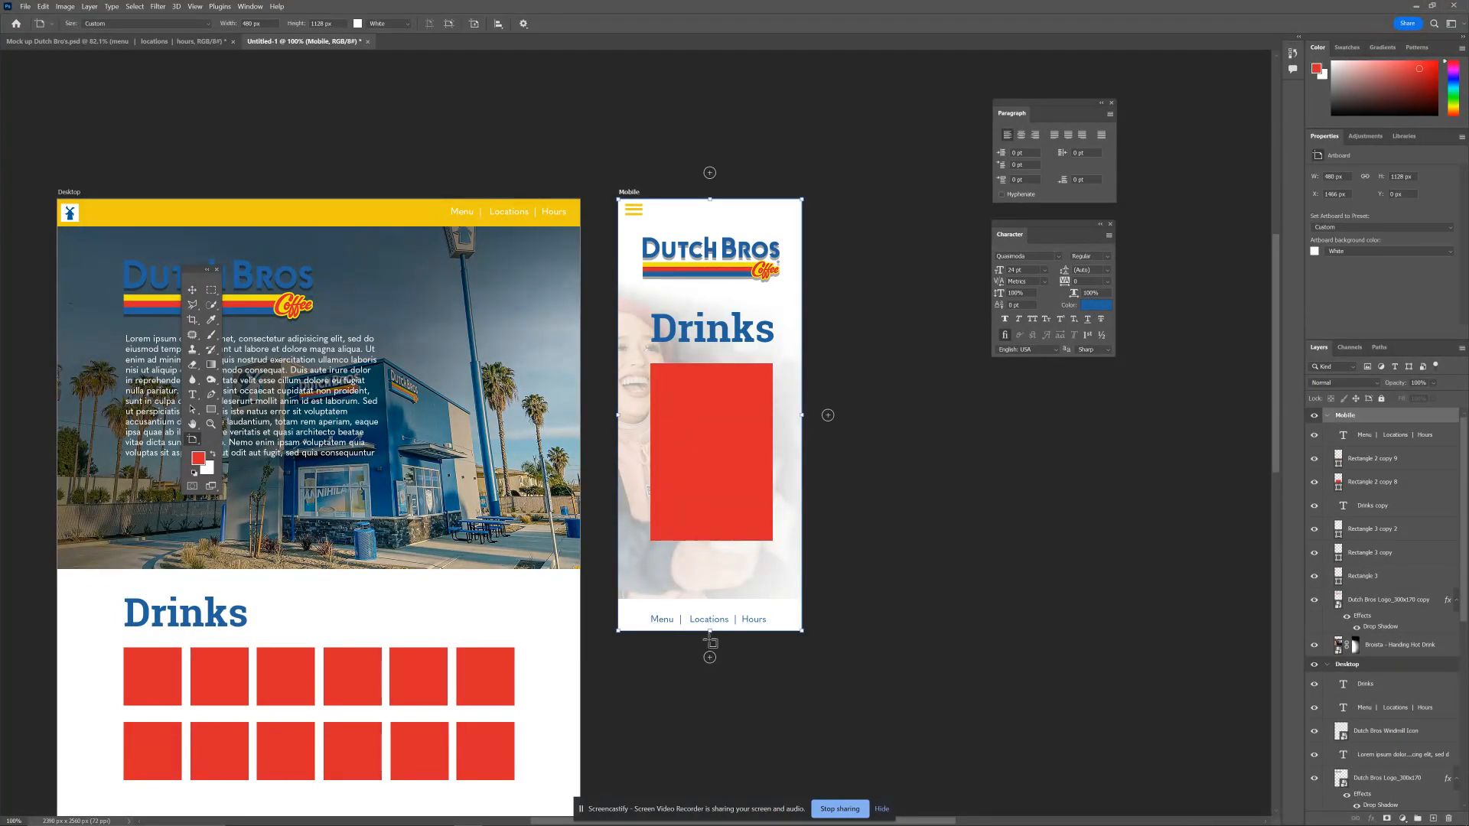
drag(711, 632, 712, 739)
Move the Mobile menu links to the extended artboard's bottom, and place the second red square below the first at about Y 833 px.
key(v)
drag(793, 620, 756, 739)
click(1036, 604)
drag(717, 487, 713, 588)
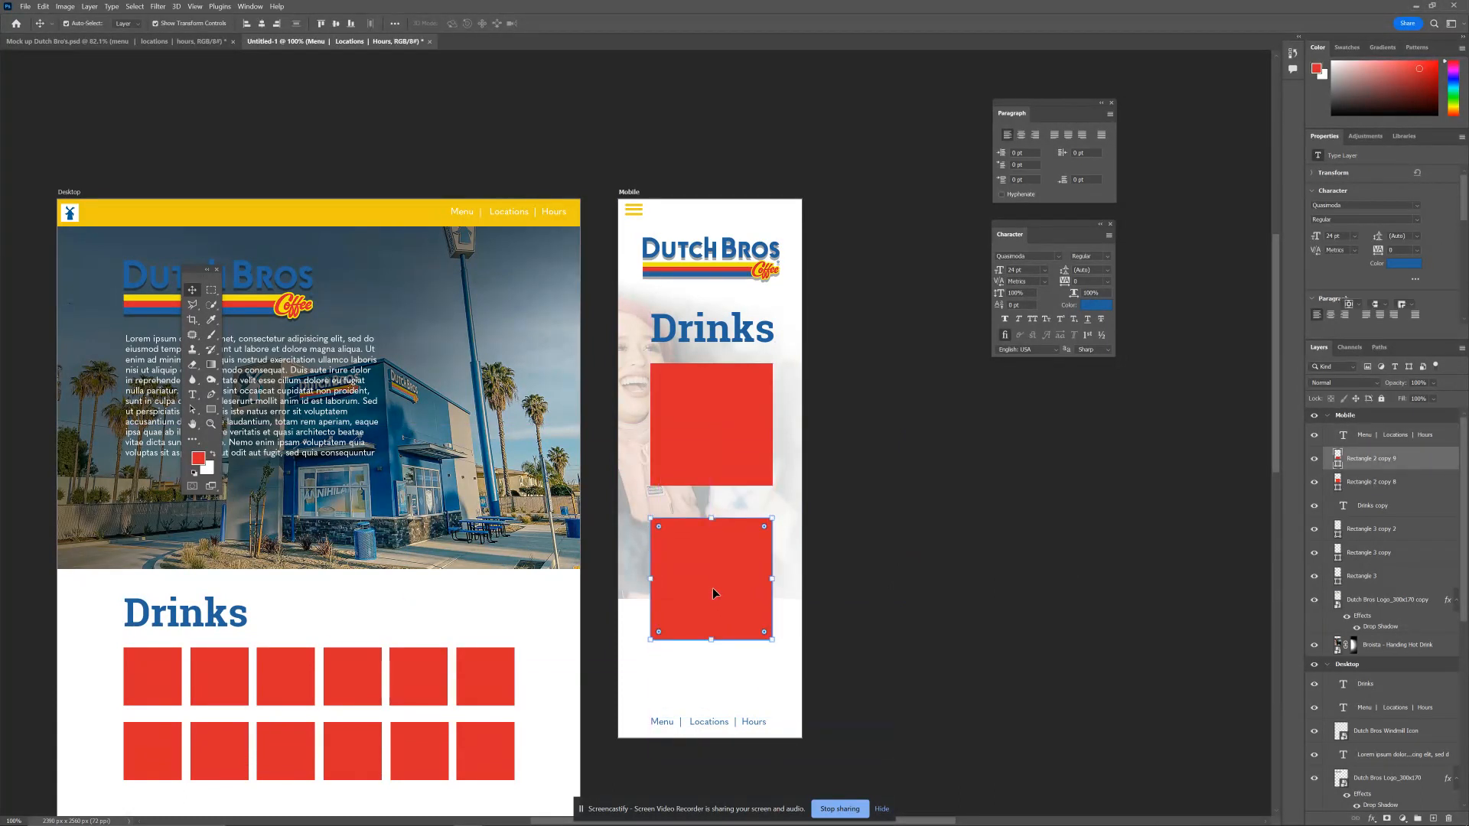
ctrl+alt+click(803, 548)
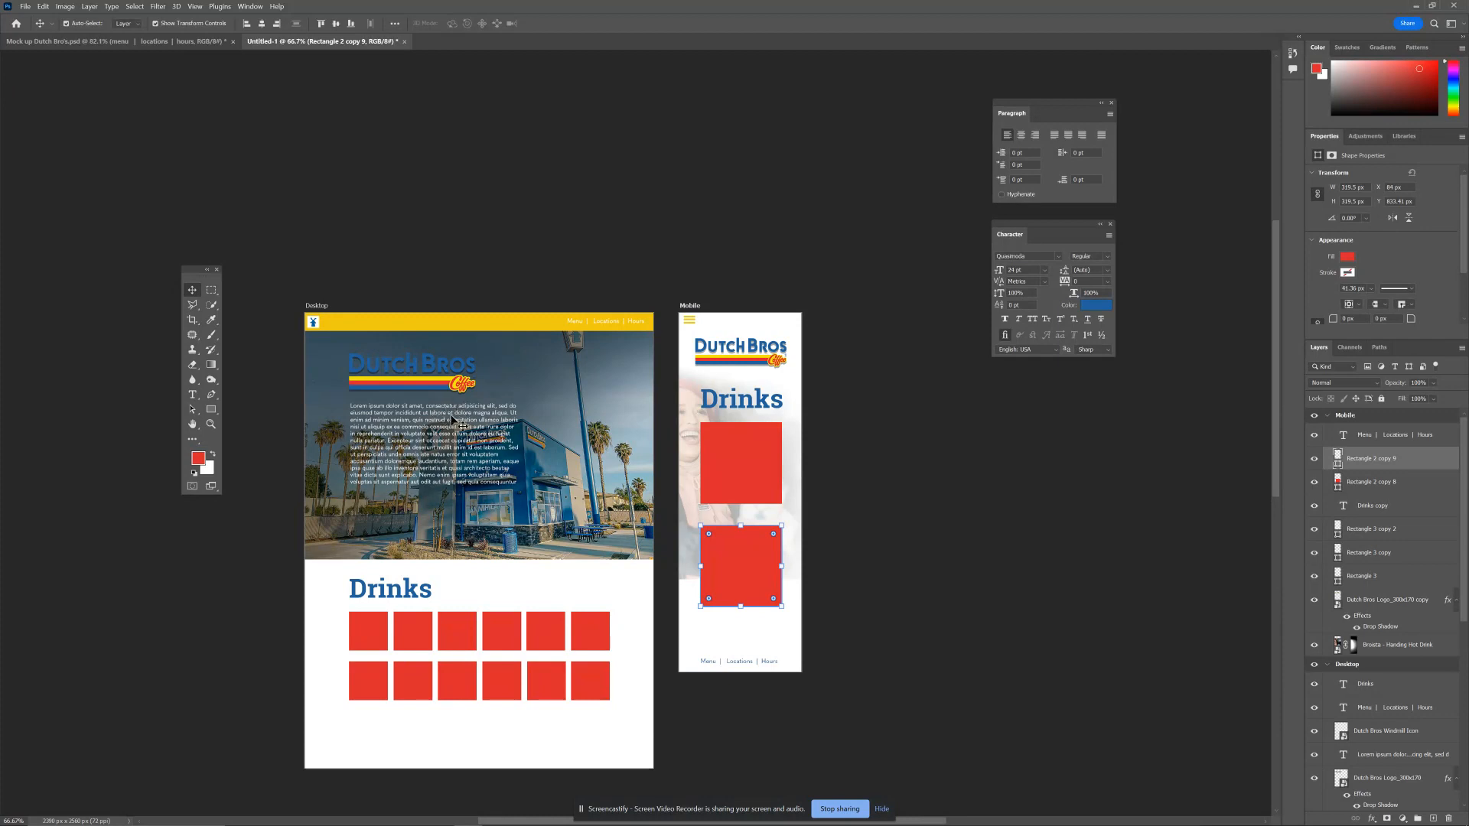
From the Desktop Lorem ipsum text's font choices, open Adobe Fonts in the browser and search for roboto.
click(473, 460)
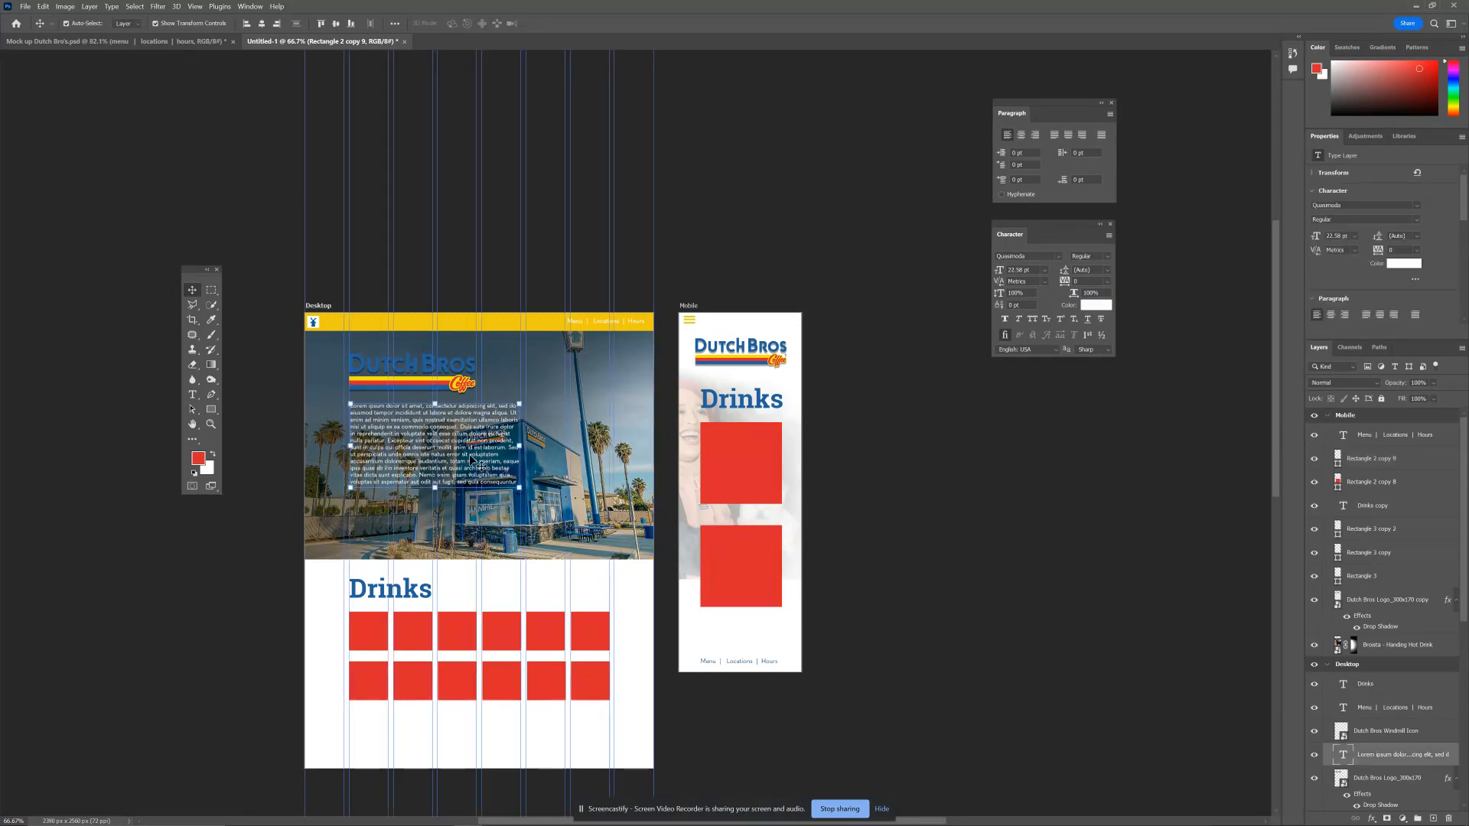
click(1060, 259)
click(1275, 273)
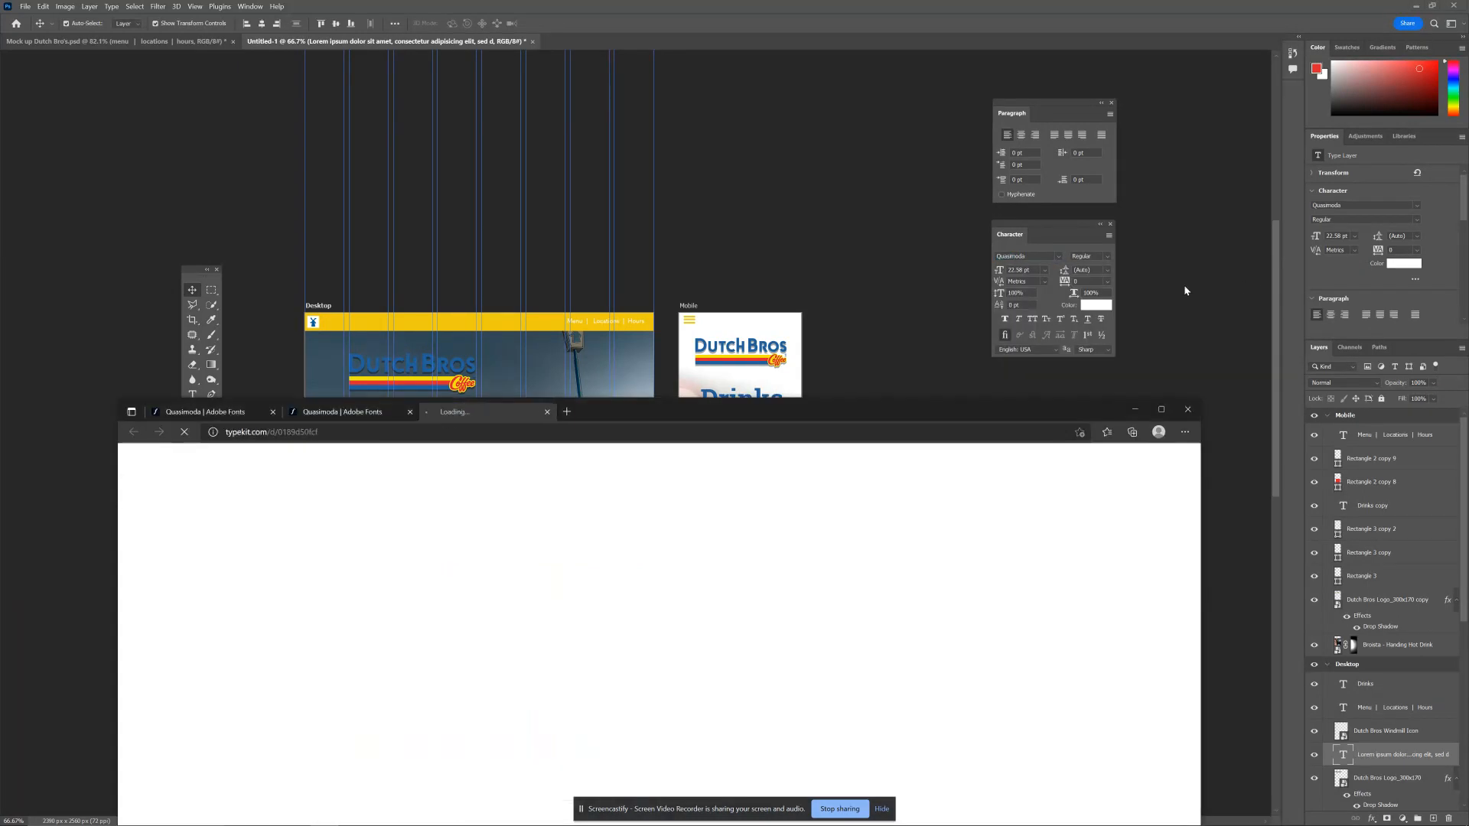
drag(684, 424, 702, 85)
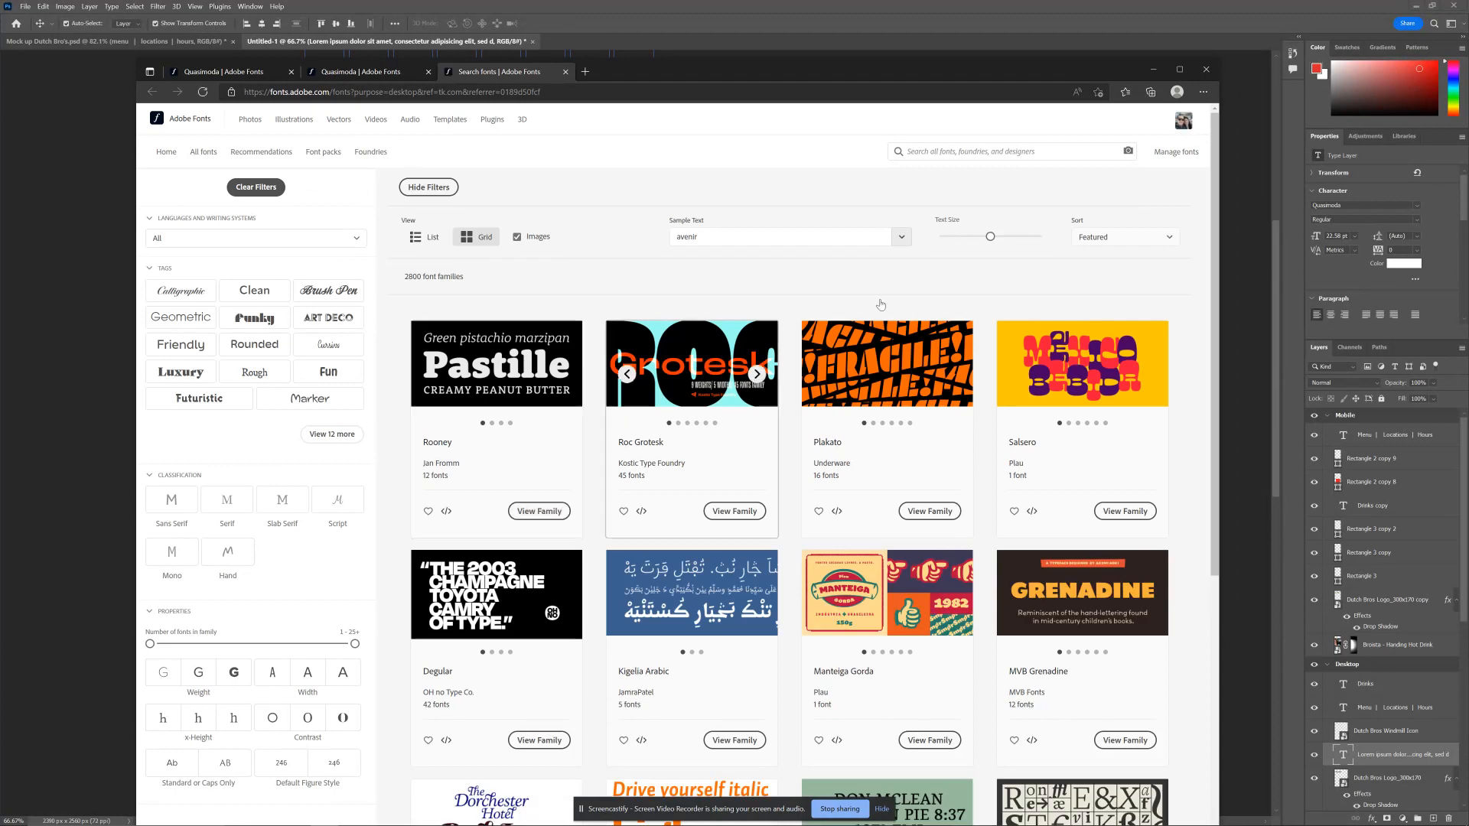
click(936, 153)
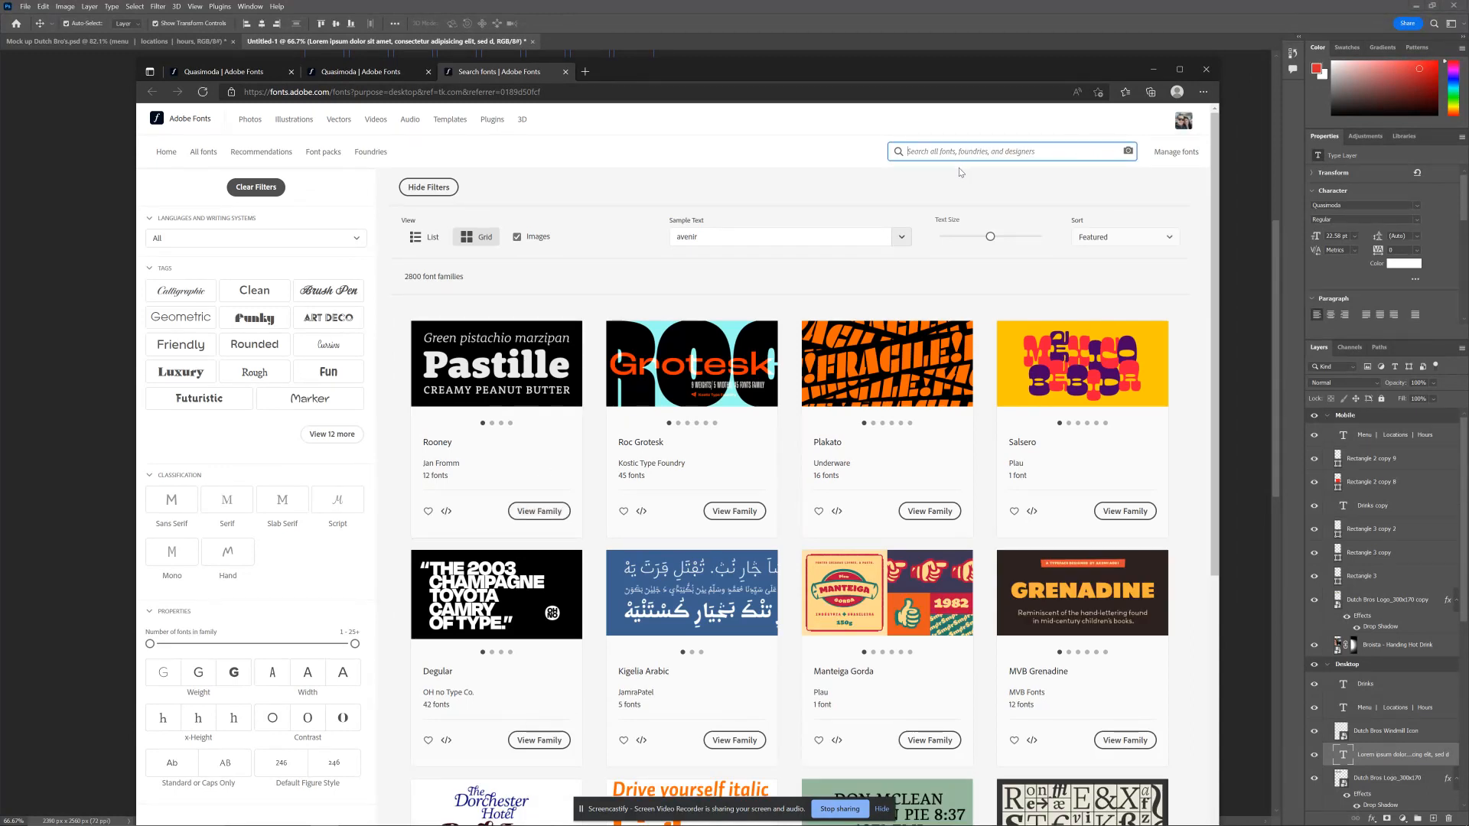
text(roboto)
key(Return)
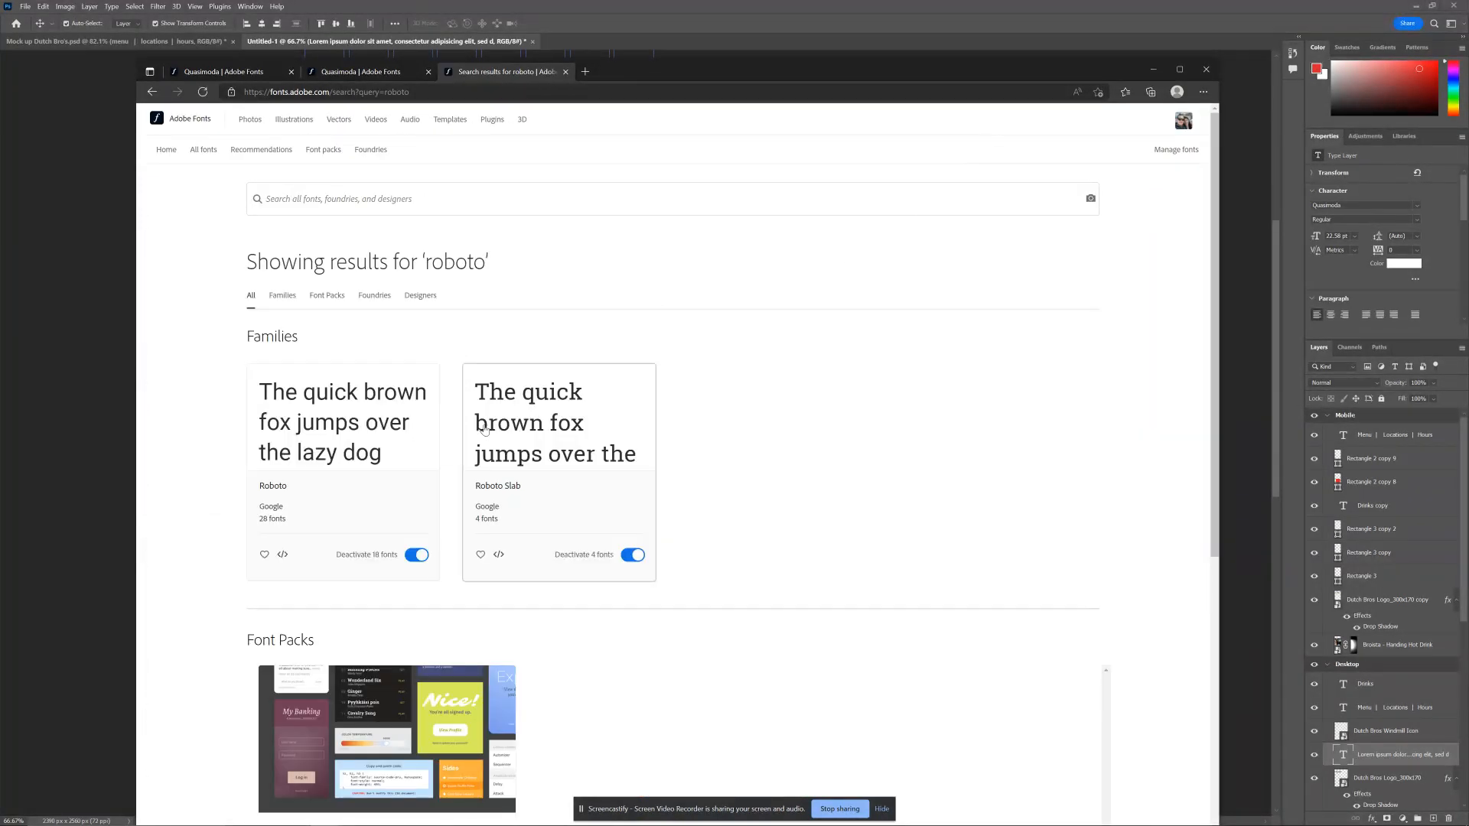
Open the Roboto family, examine its similar fonts and recommended pairings, and return to Photoshop.
scroll(484, 429, down, 6)
scroll(564, 469, up, 4)
click(378, 262)
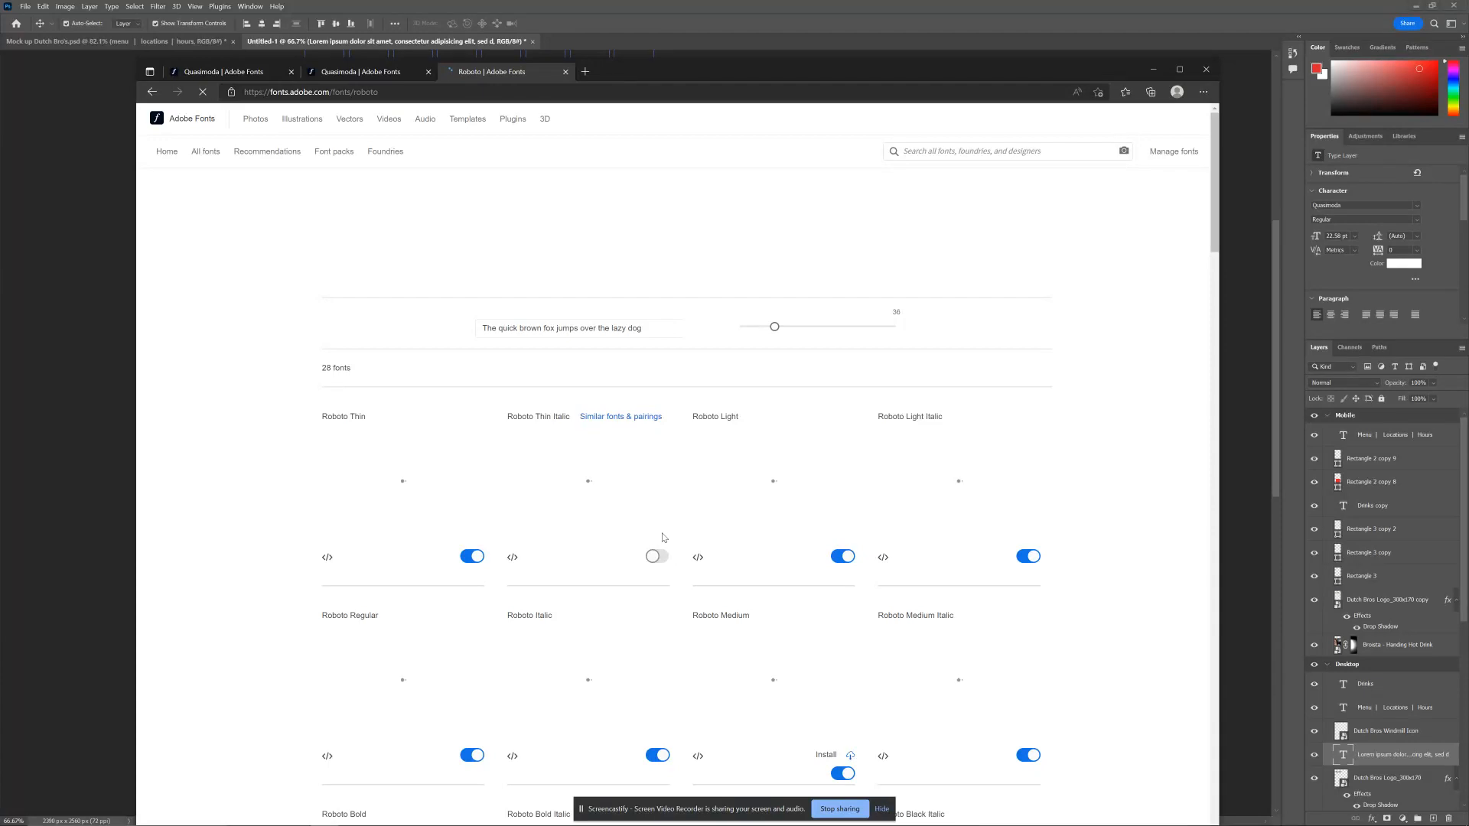
scroll(683, 536, up, 20)
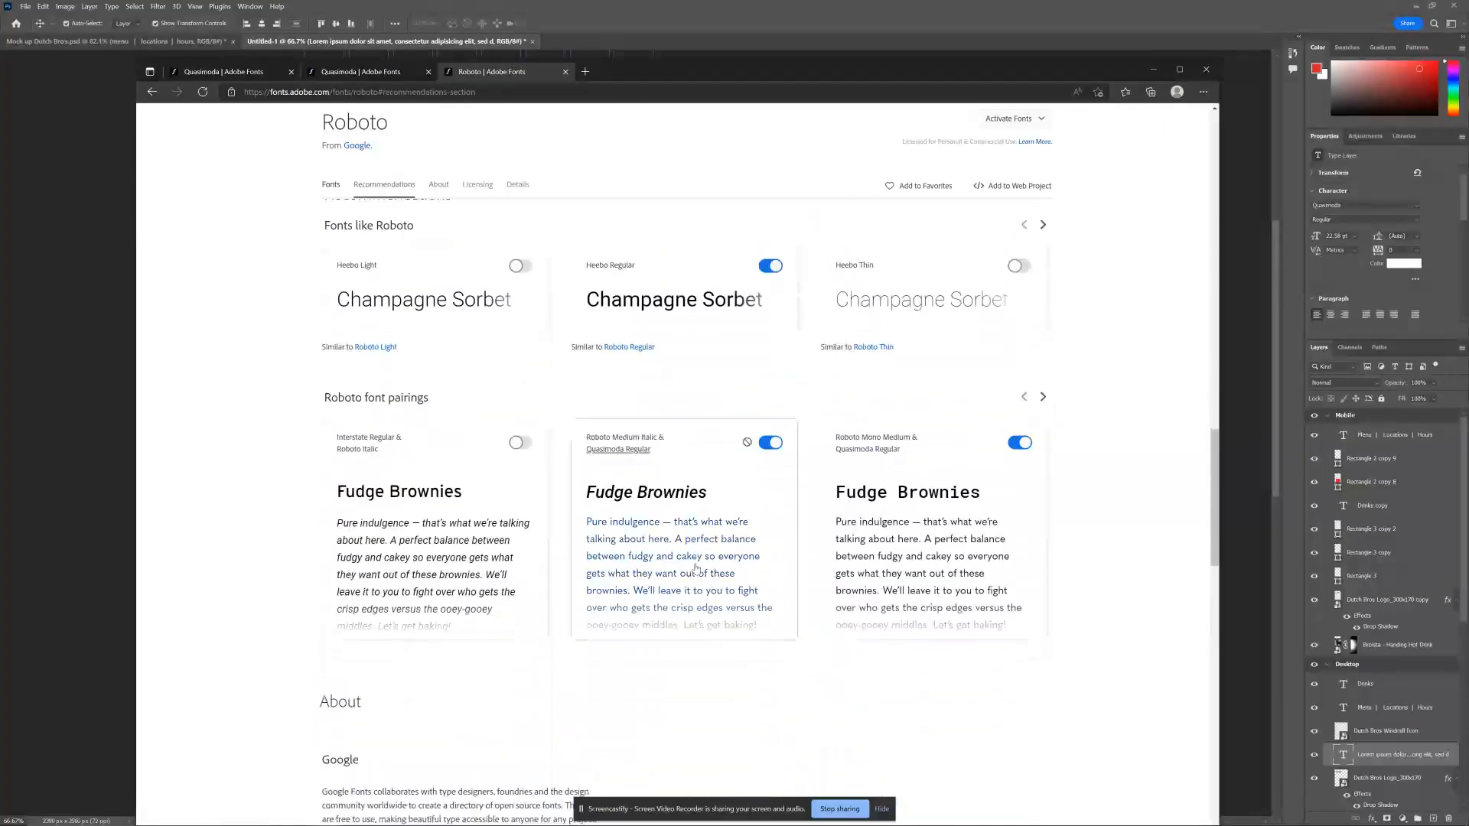
scroll(696, 568, down, 1)
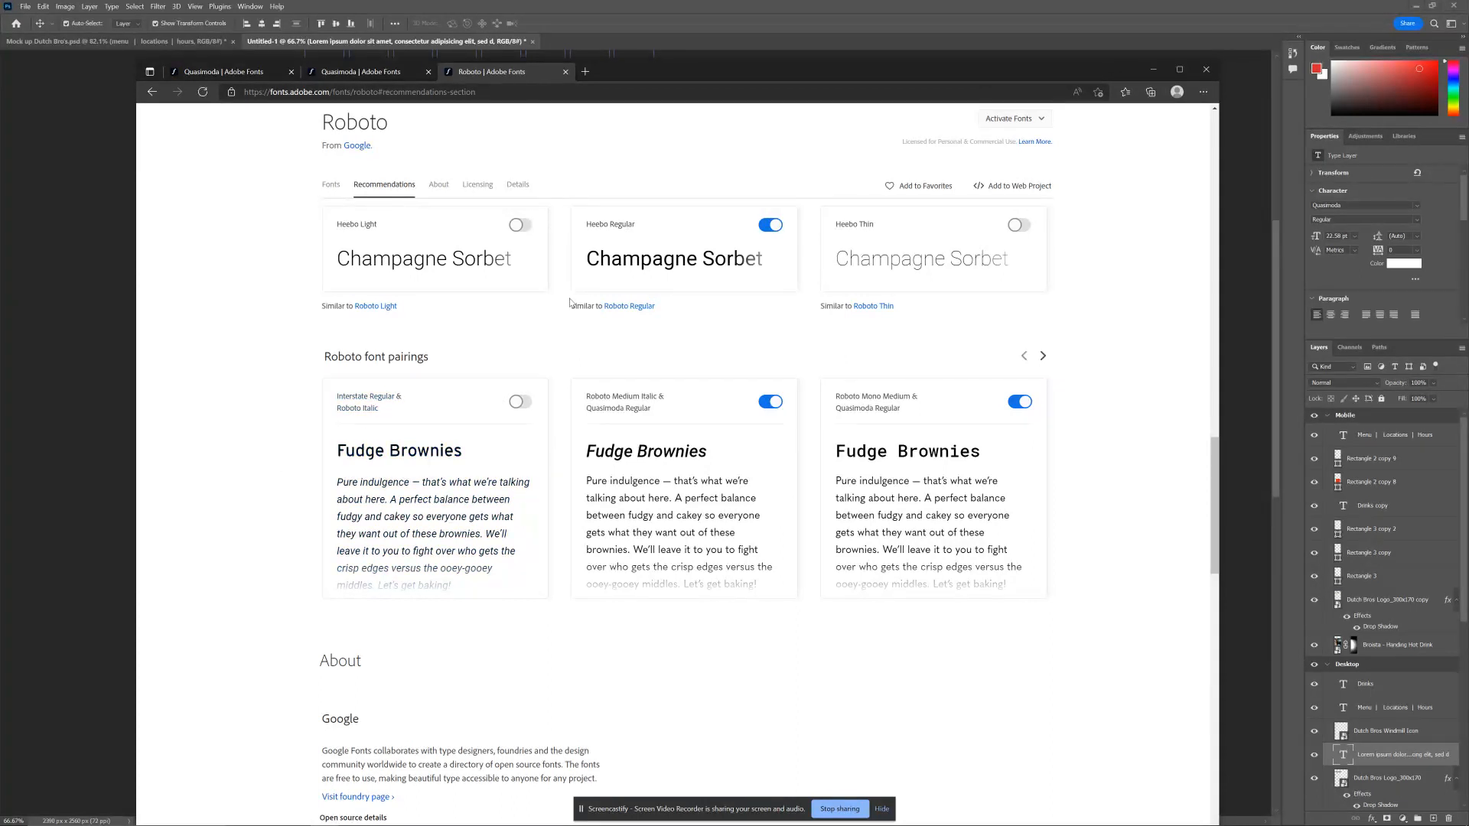
click(909, 33)
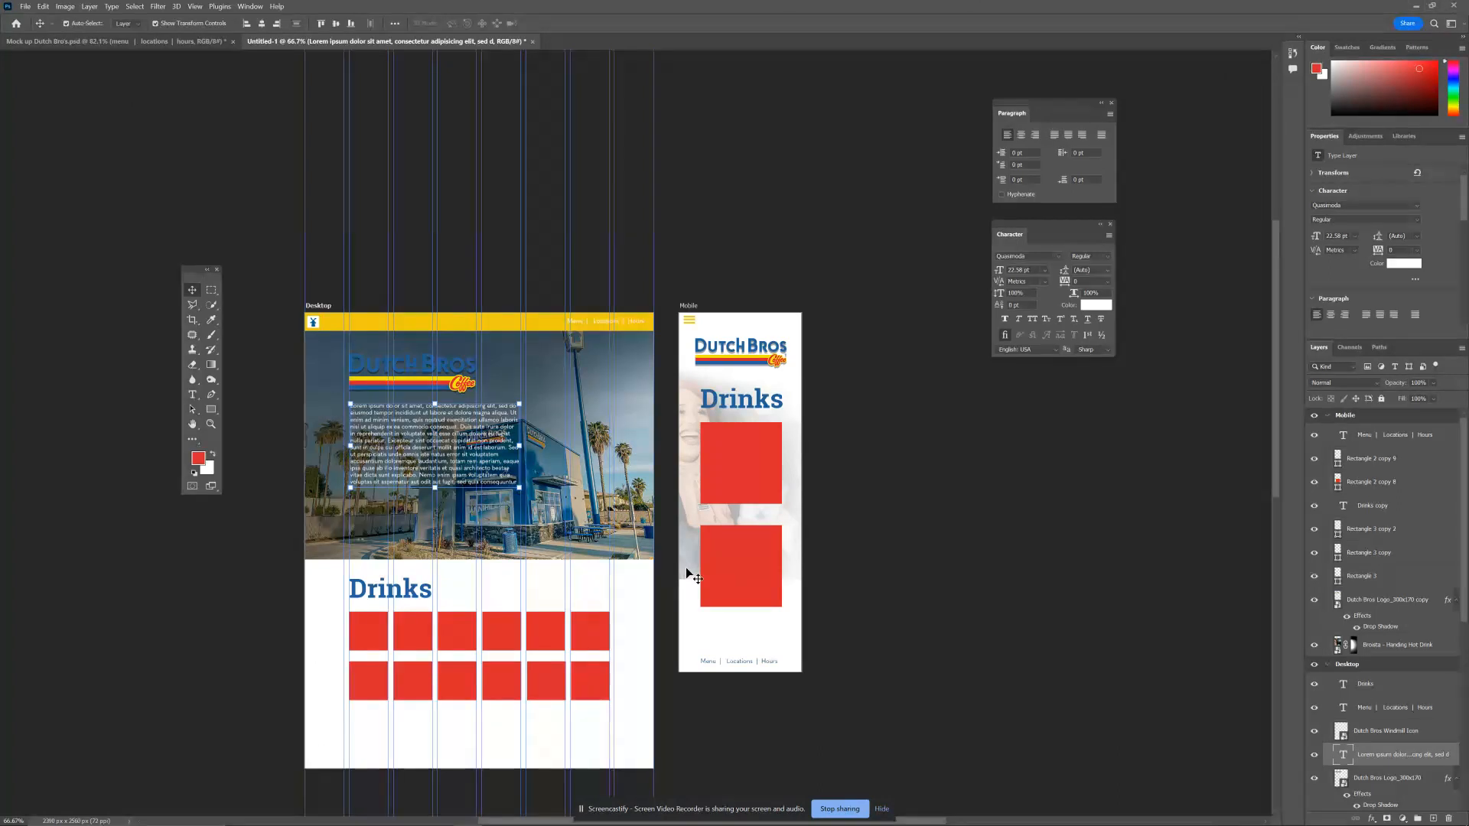
Select the Shop 2 photo layer on the Desktop artboard and bring up its layer export options.
drag(616, 544, 797, 492)
click(803, 424)
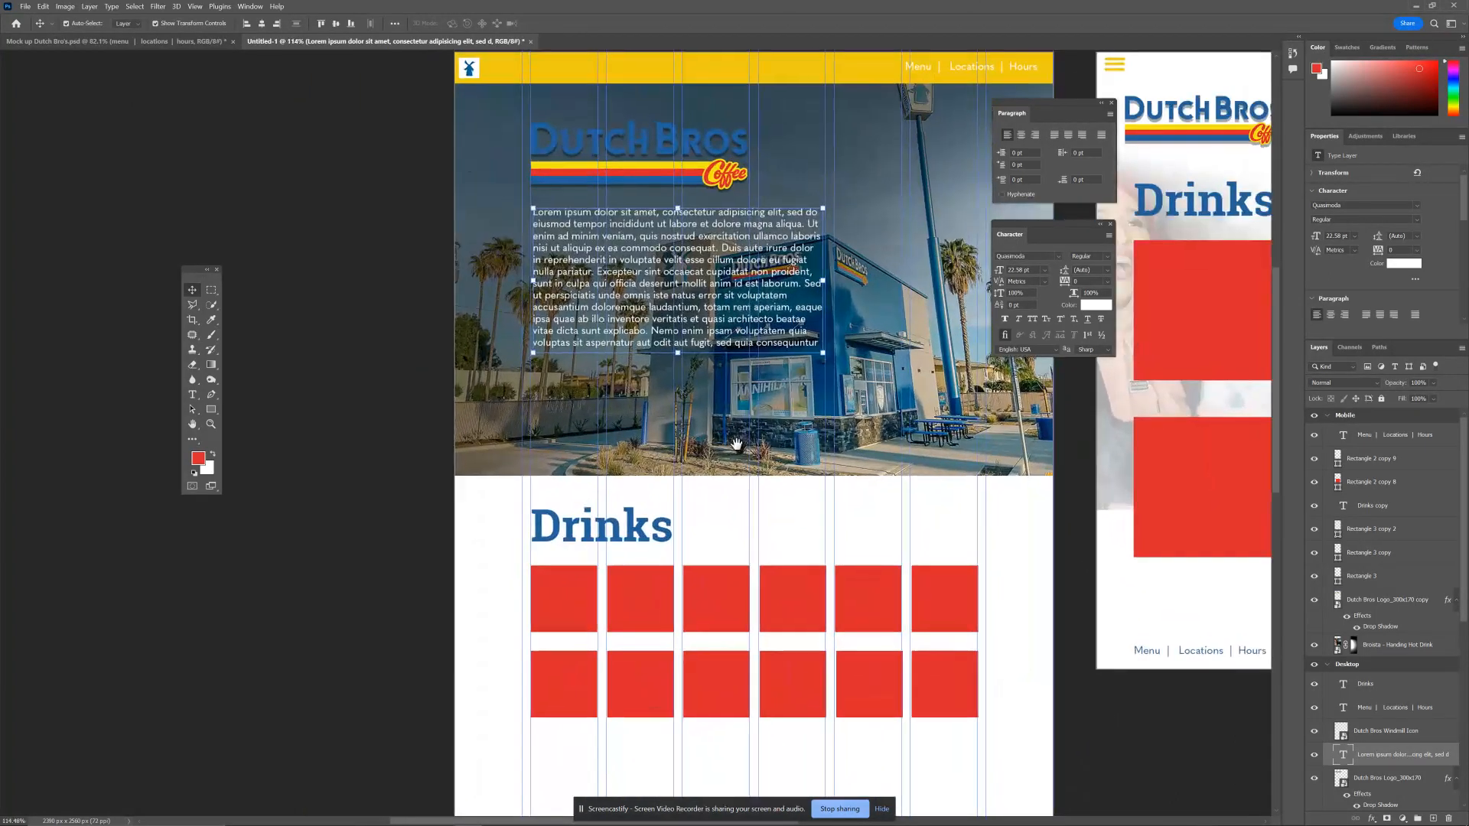
drag(802, 424, 652, 487)
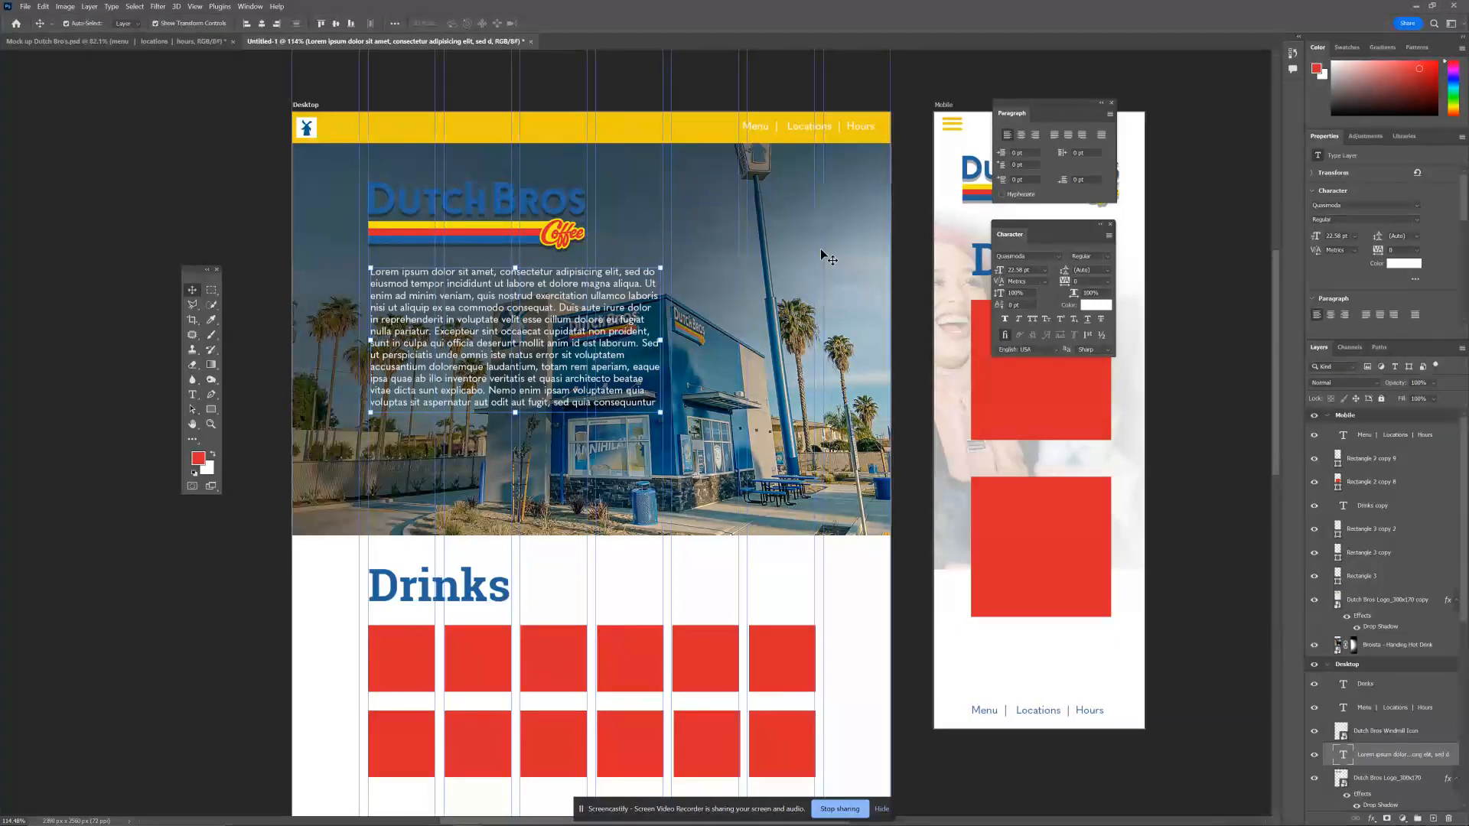
click(834, 215)
scroll(1354, 670, down, 1)
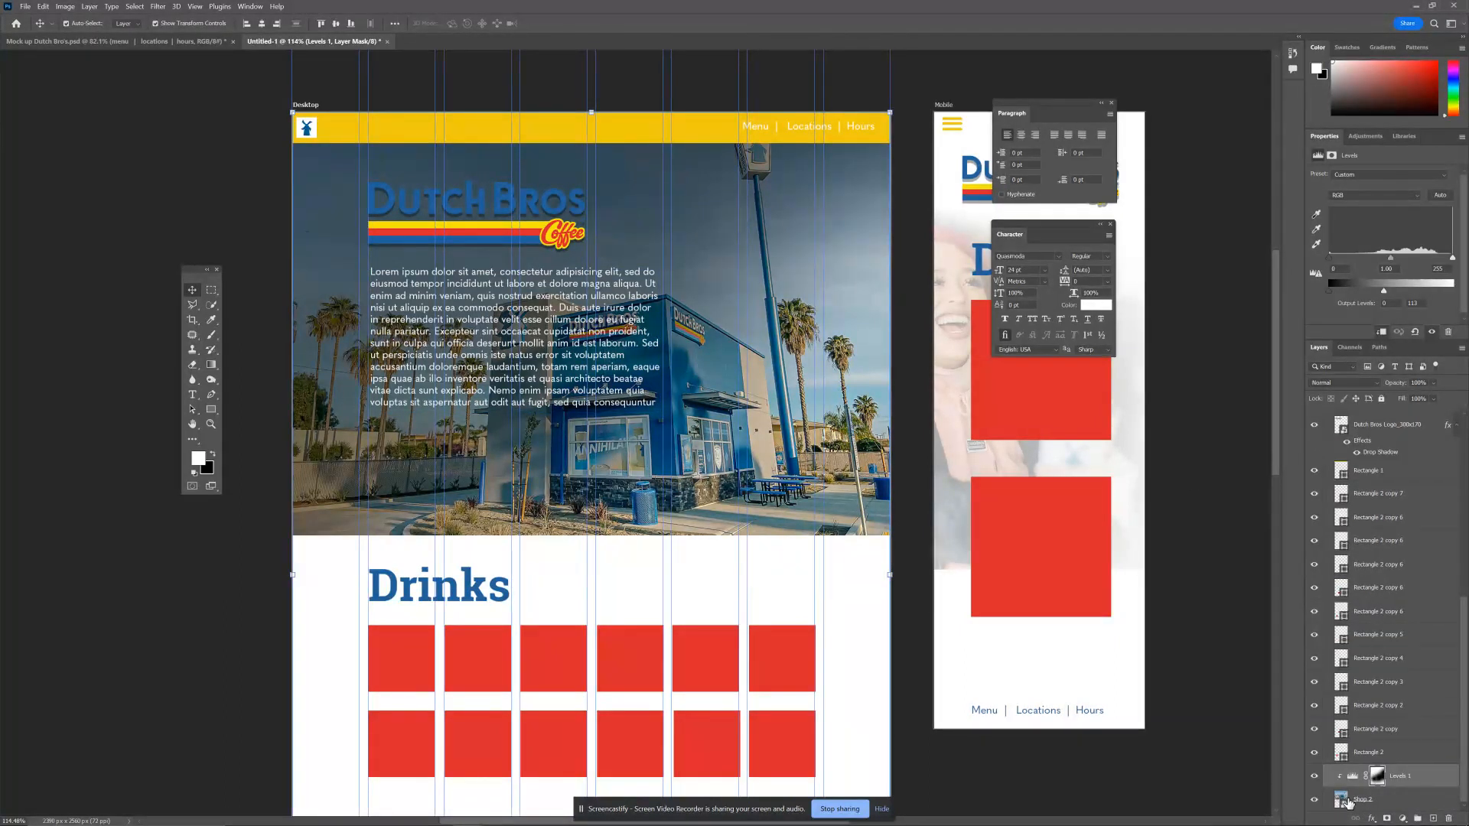
click(1366, 803)
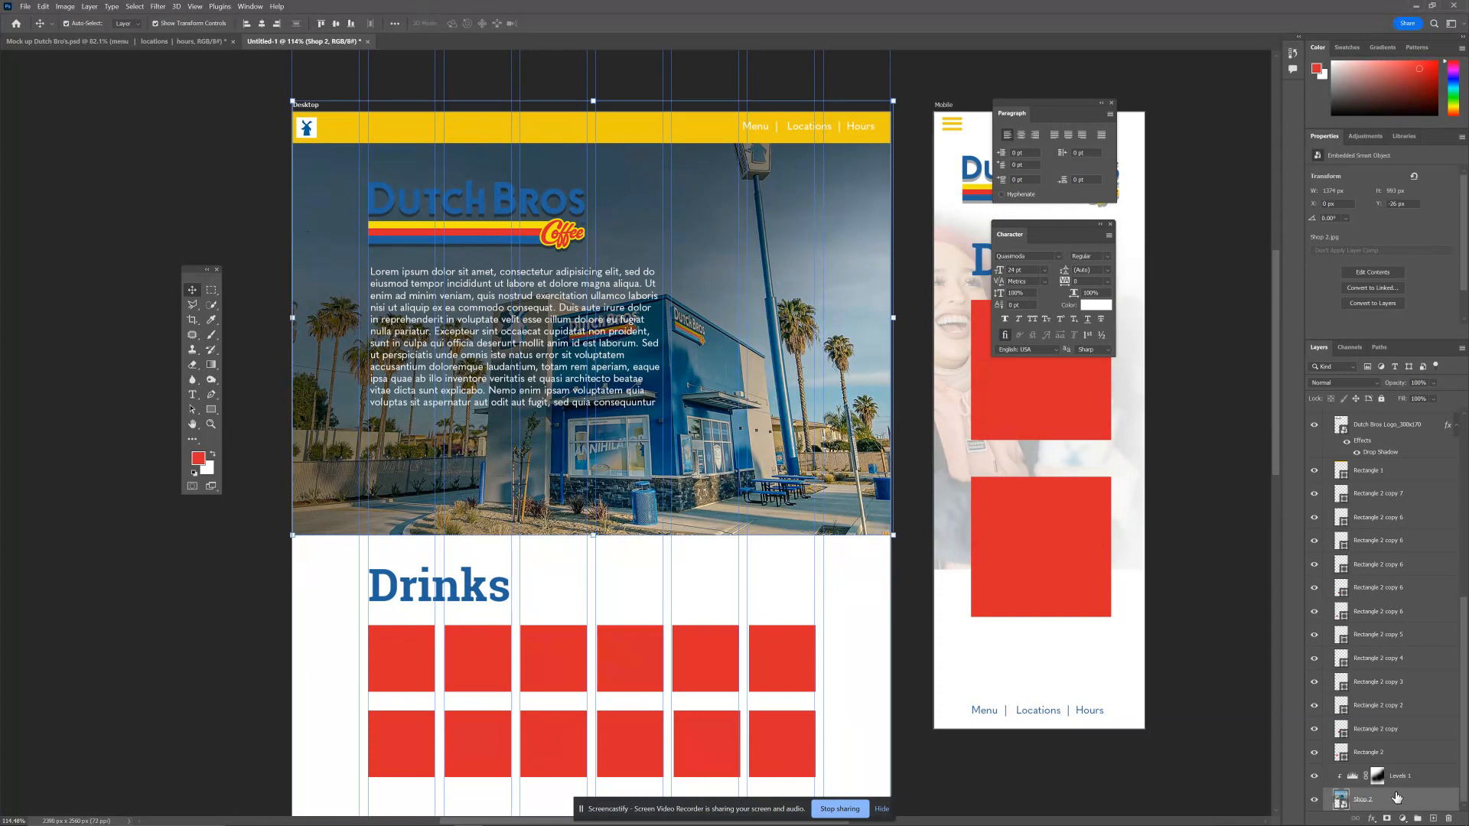
right_click(1395, 798)
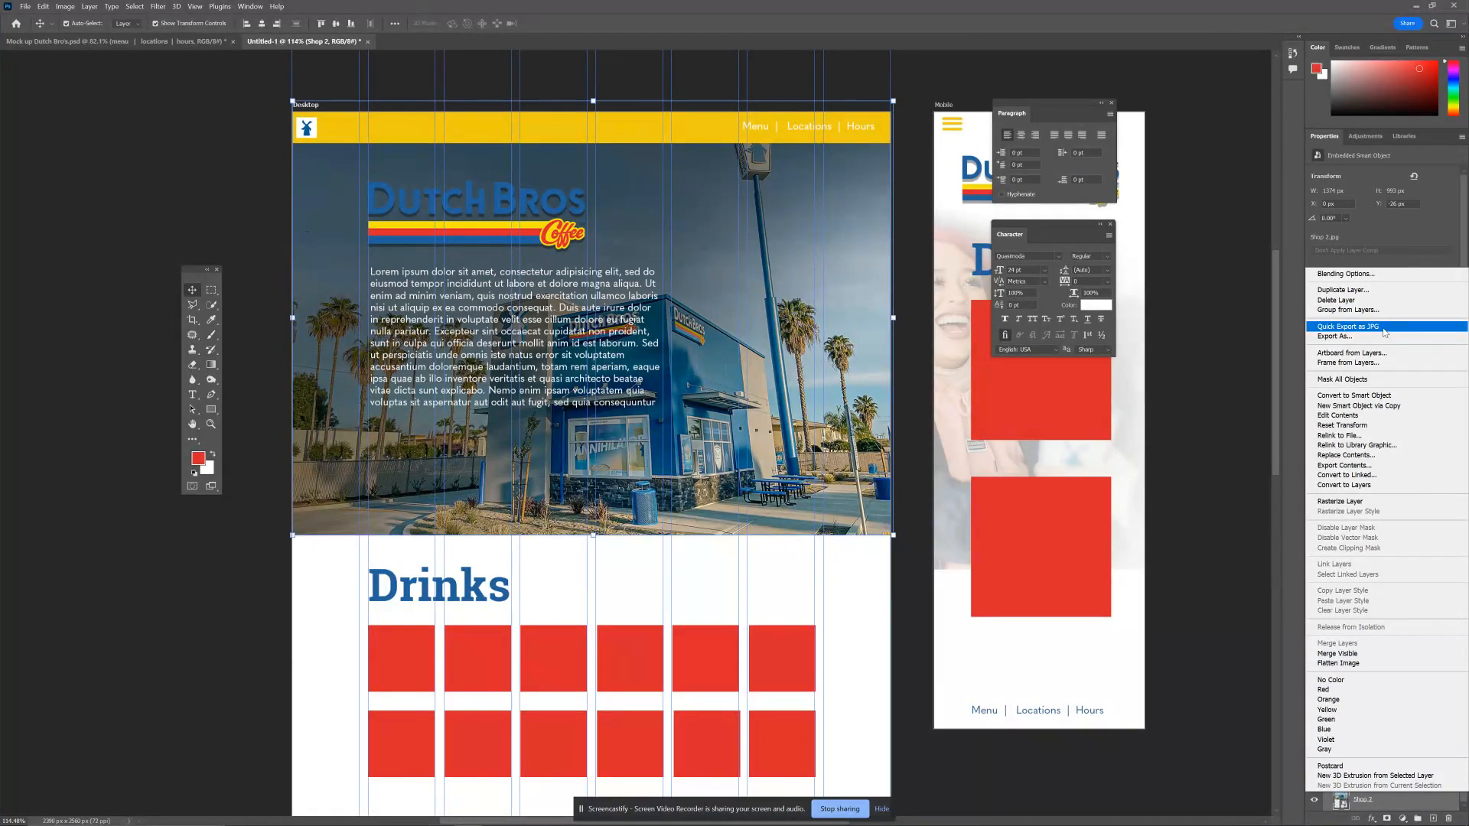
Open the Export preferences, review the quick export format choices, and confirm with JPG selected.
click(45, 9)
click(44, 7)
mouse_move(155, 458)
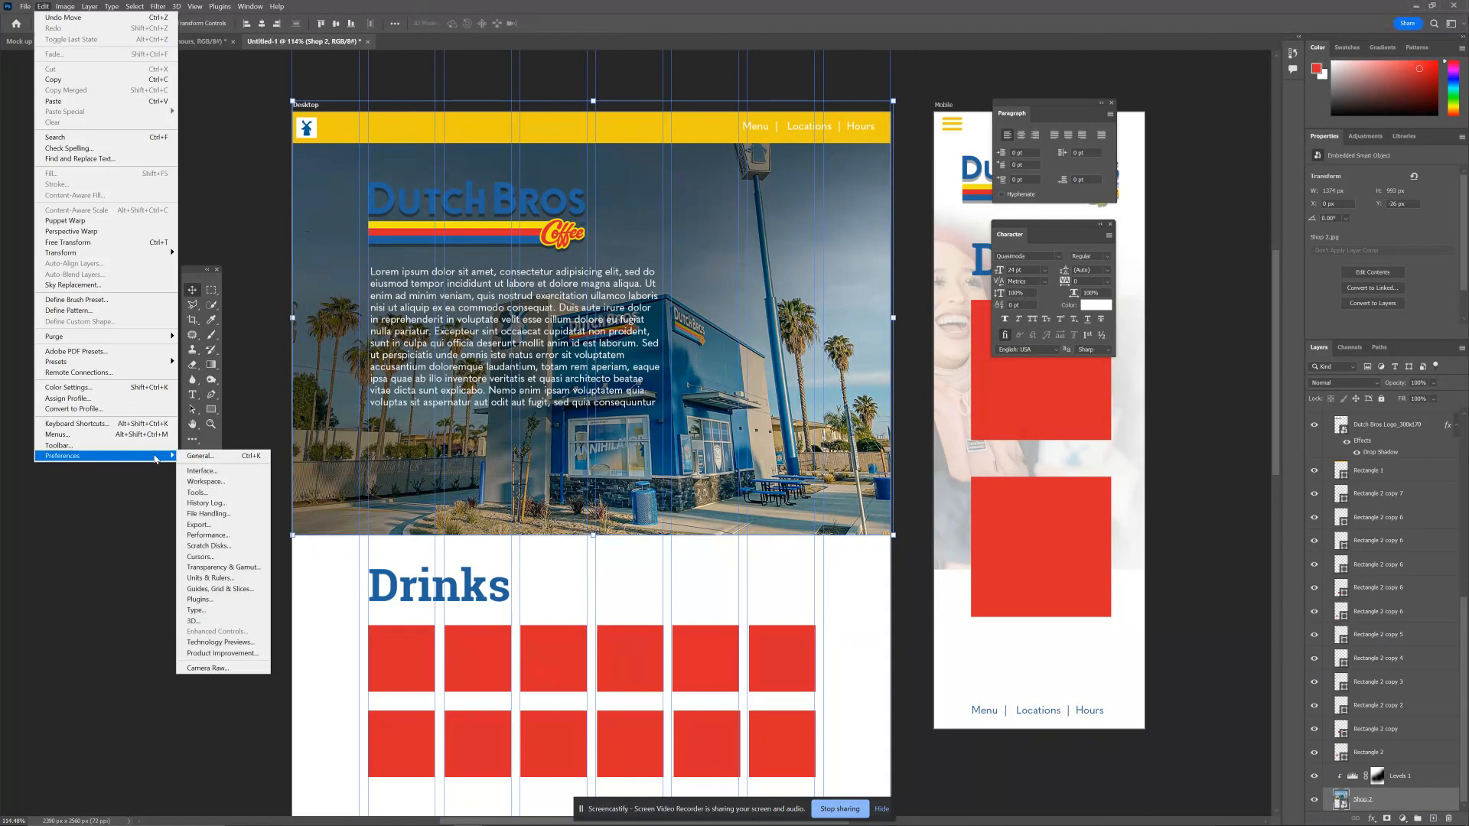
click(218, 525)
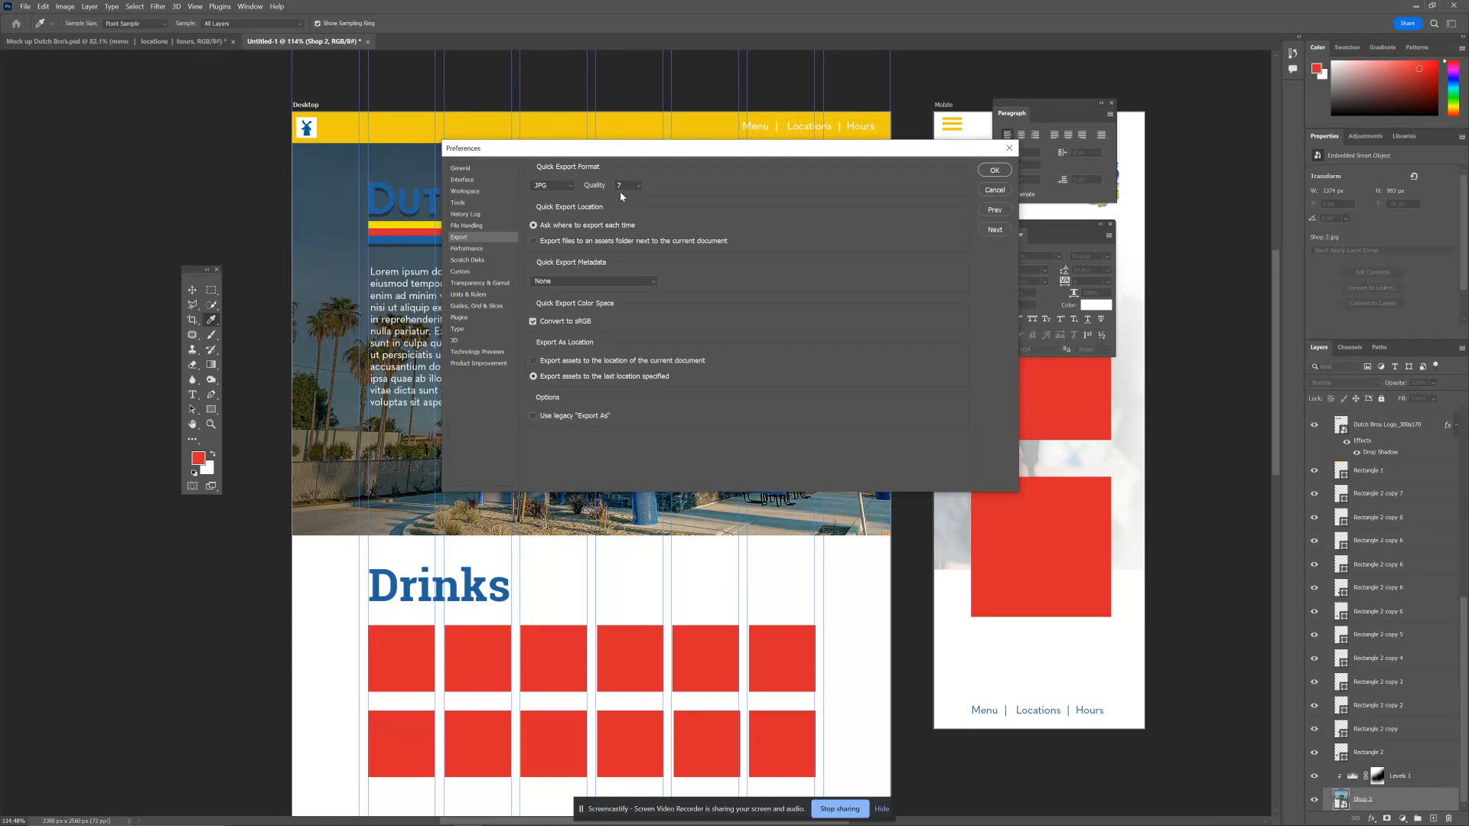
click(564, 187)
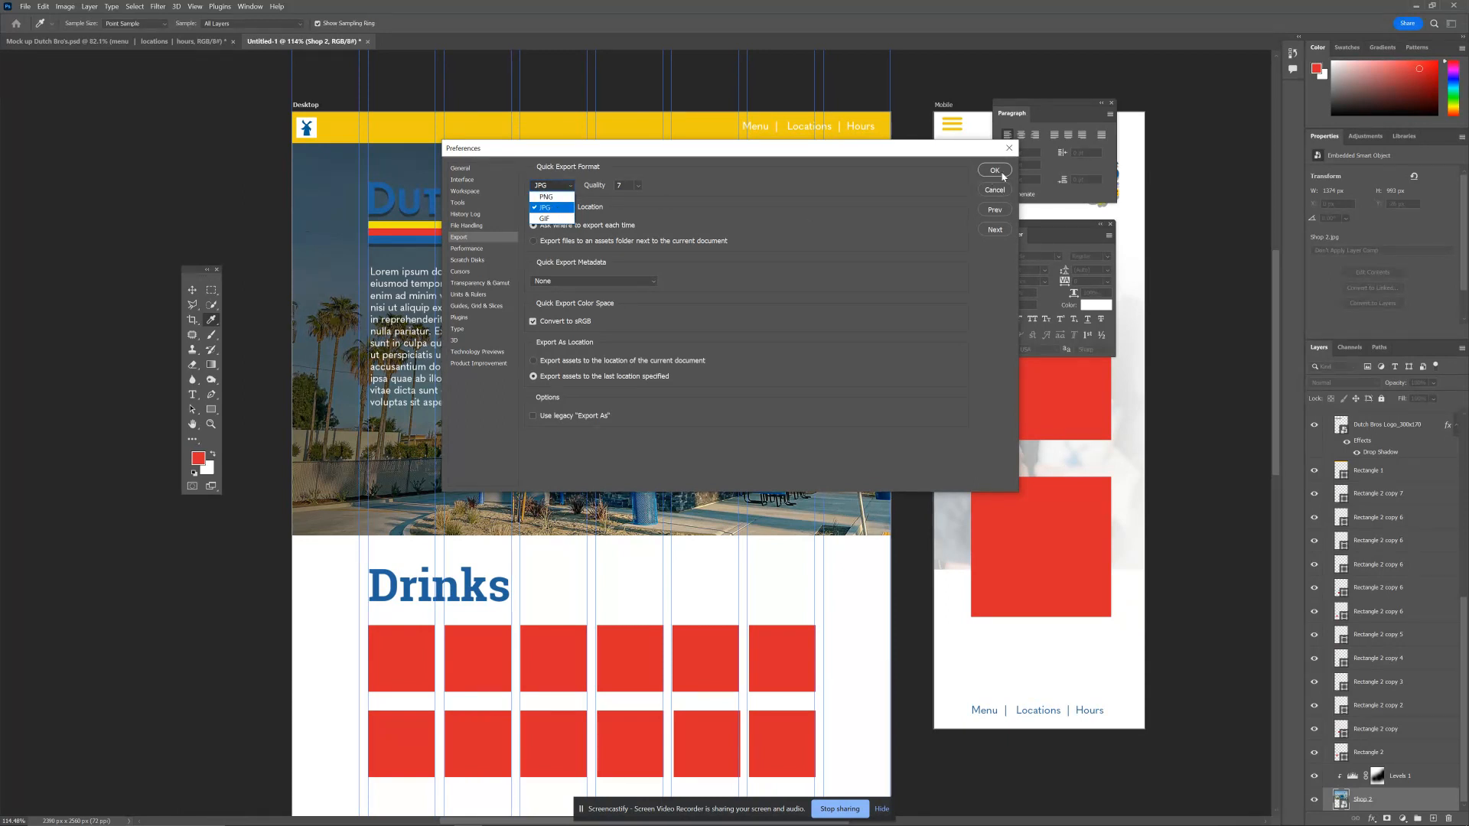
click(1003, 176)
click(1003, 176)
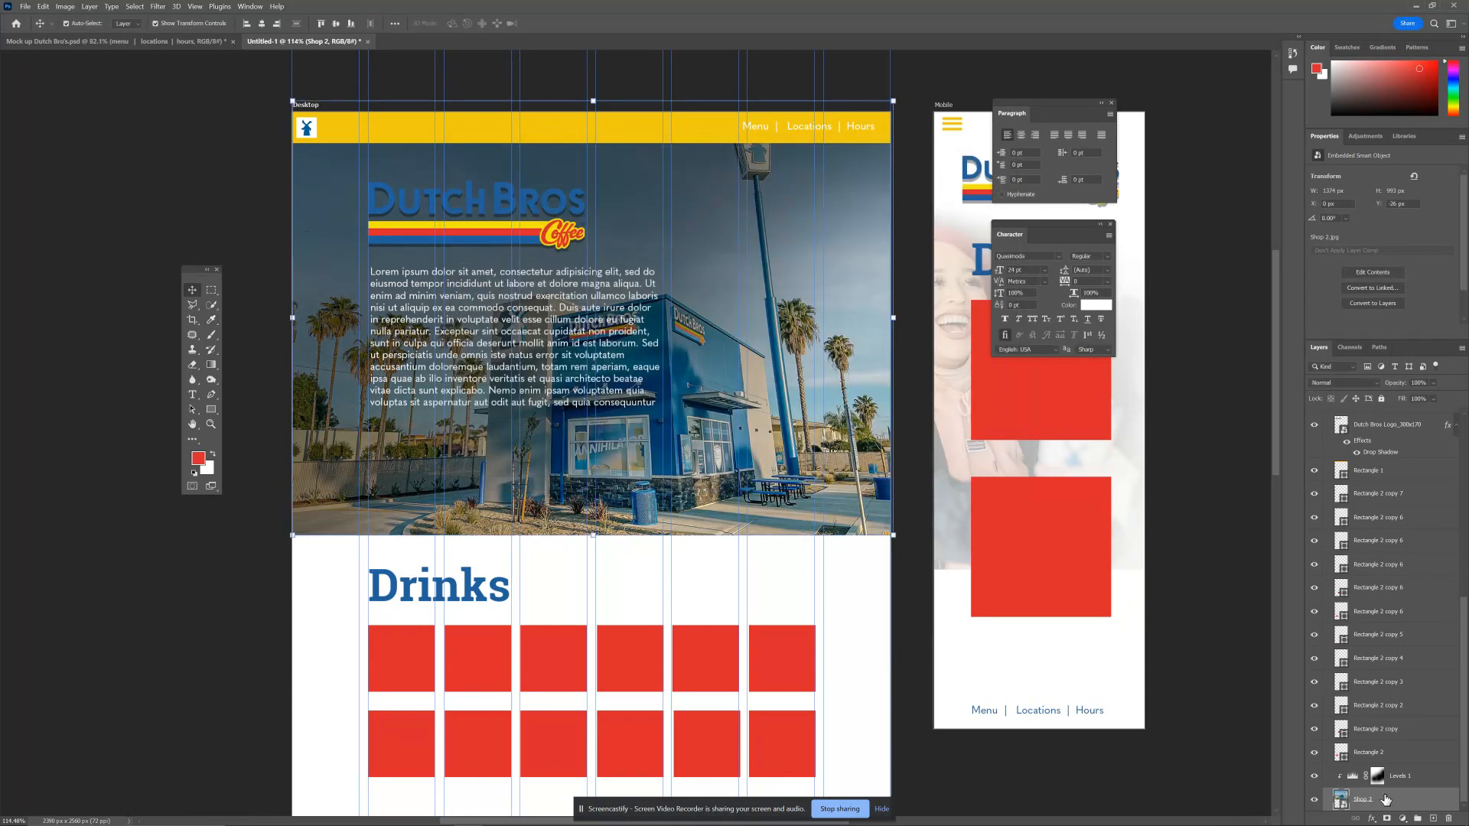
Quick export the Shop 2 layer as a JPG to the computer's Desktop folder under the name Shop 2.
right_click(1385, 801)
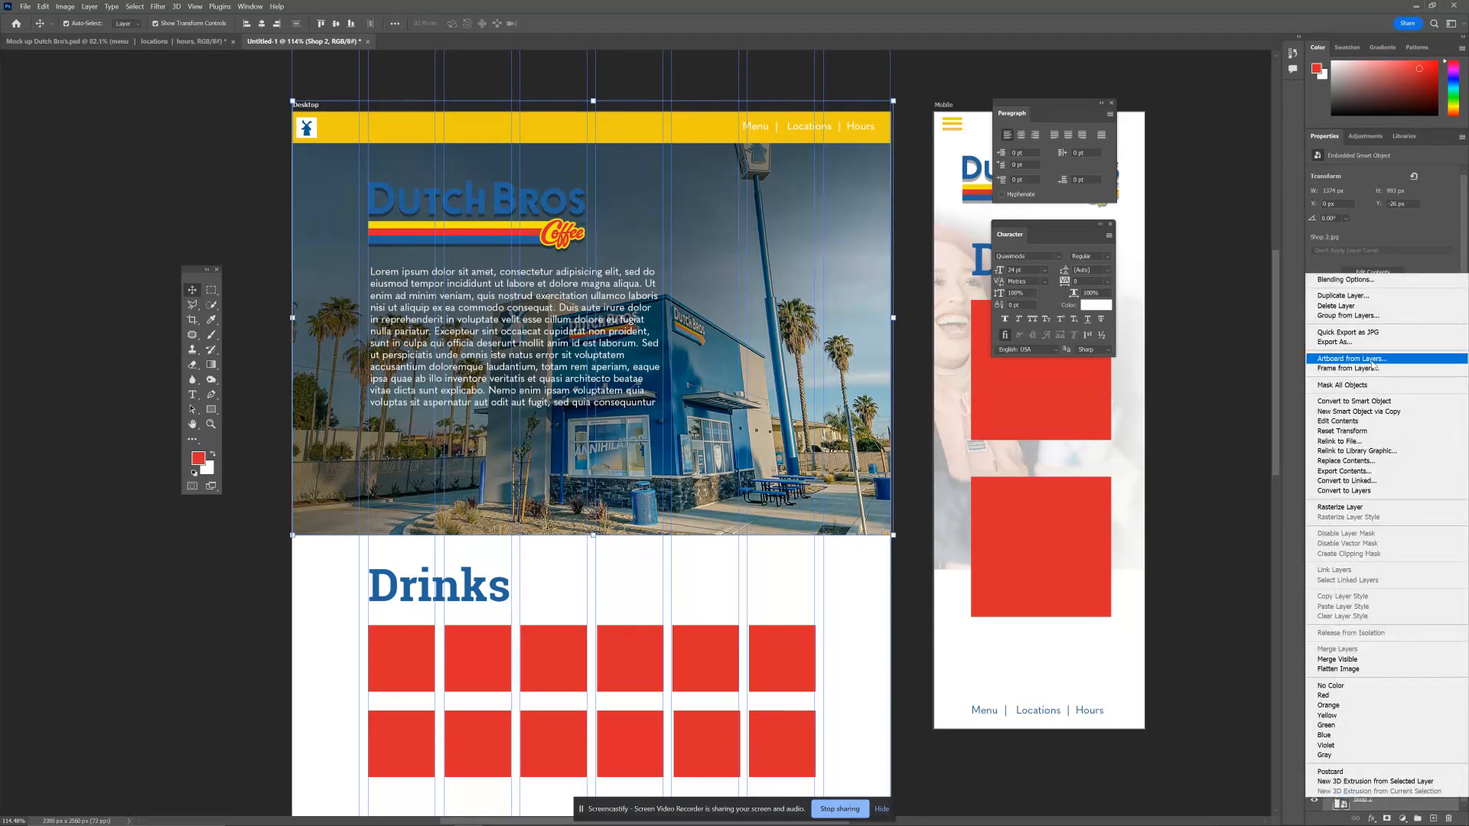
click(1348, 332)
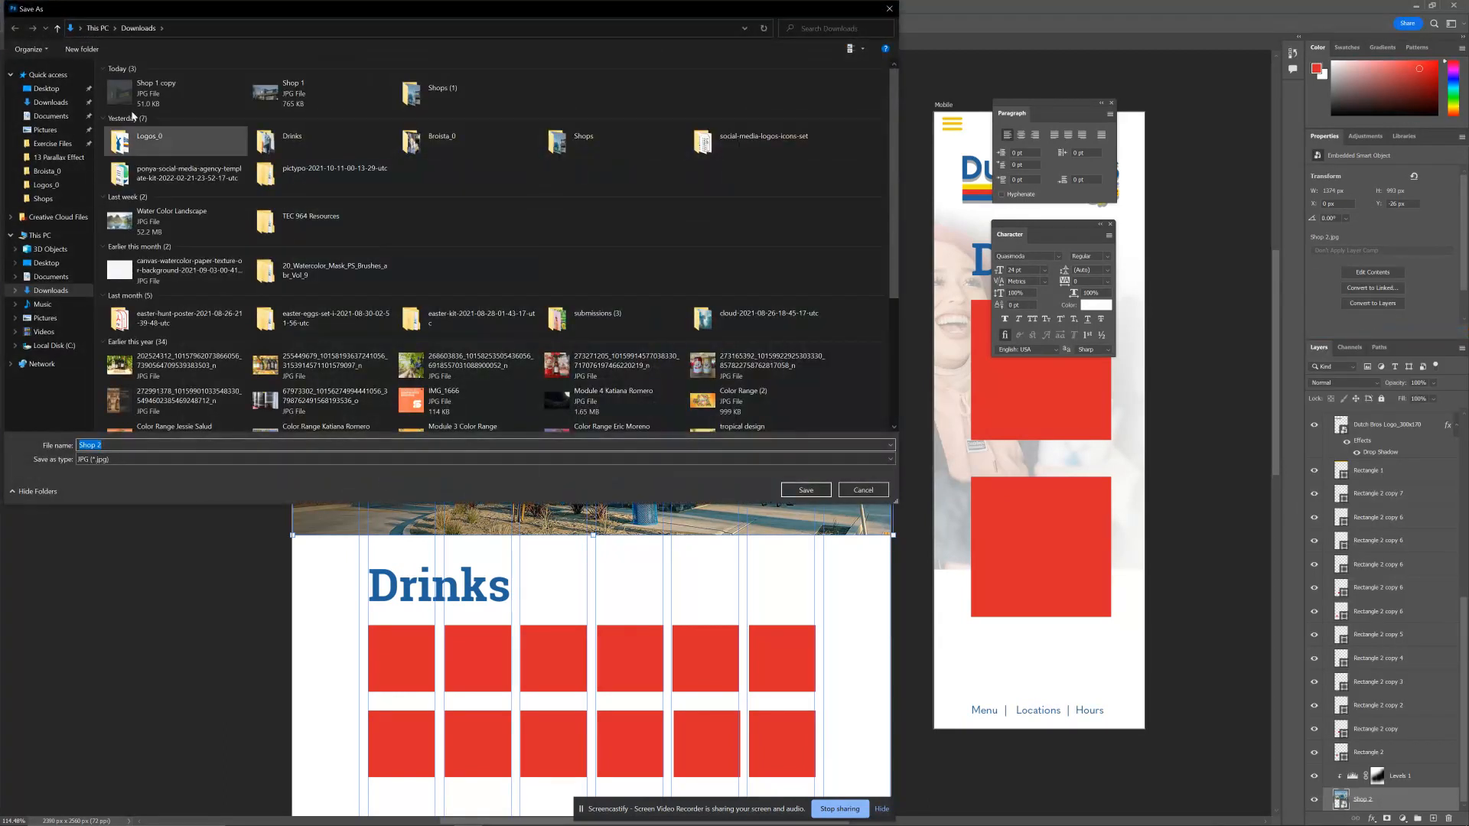
click(50, 89)
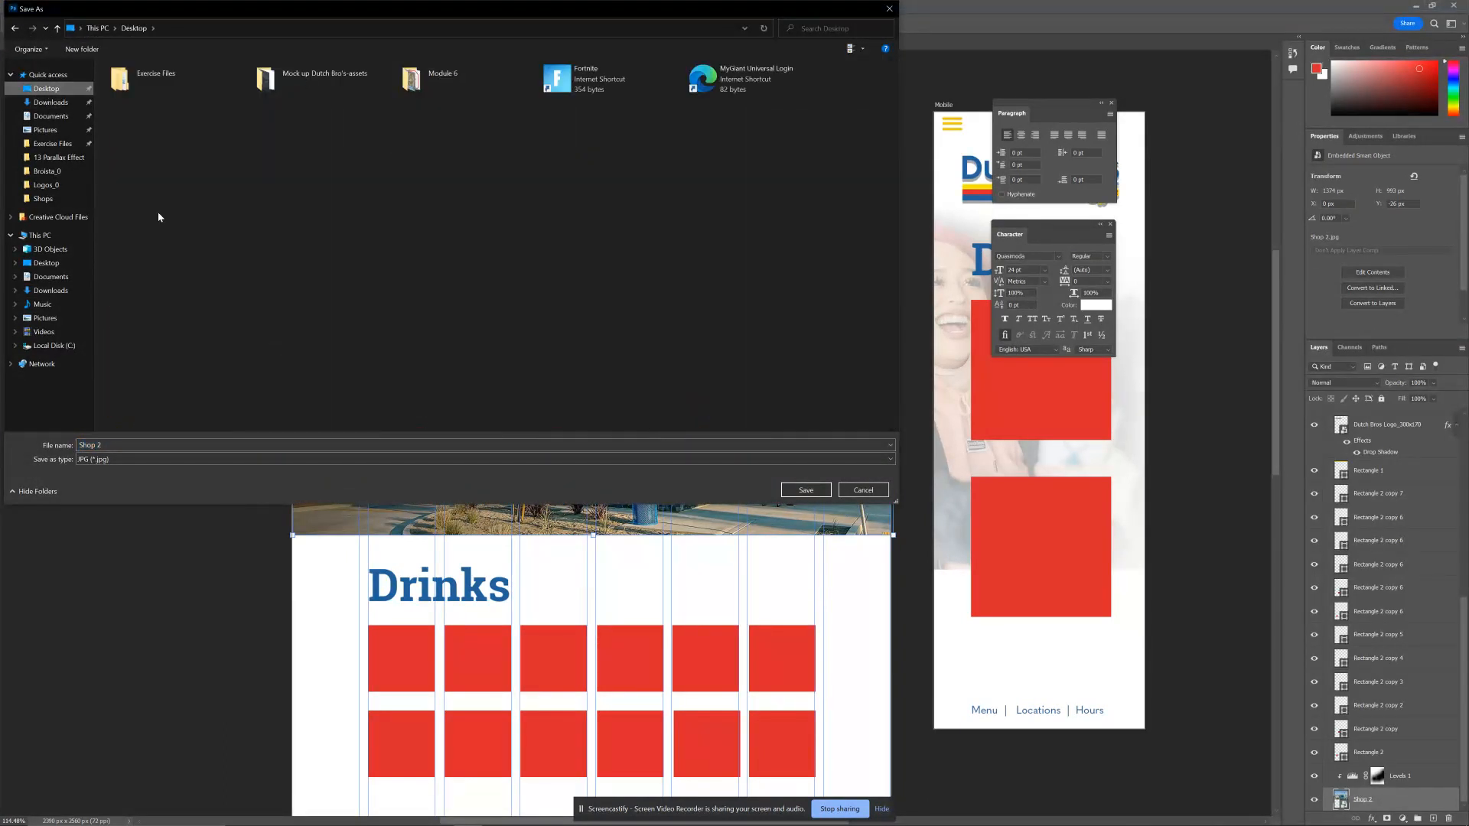
click(805, 489)
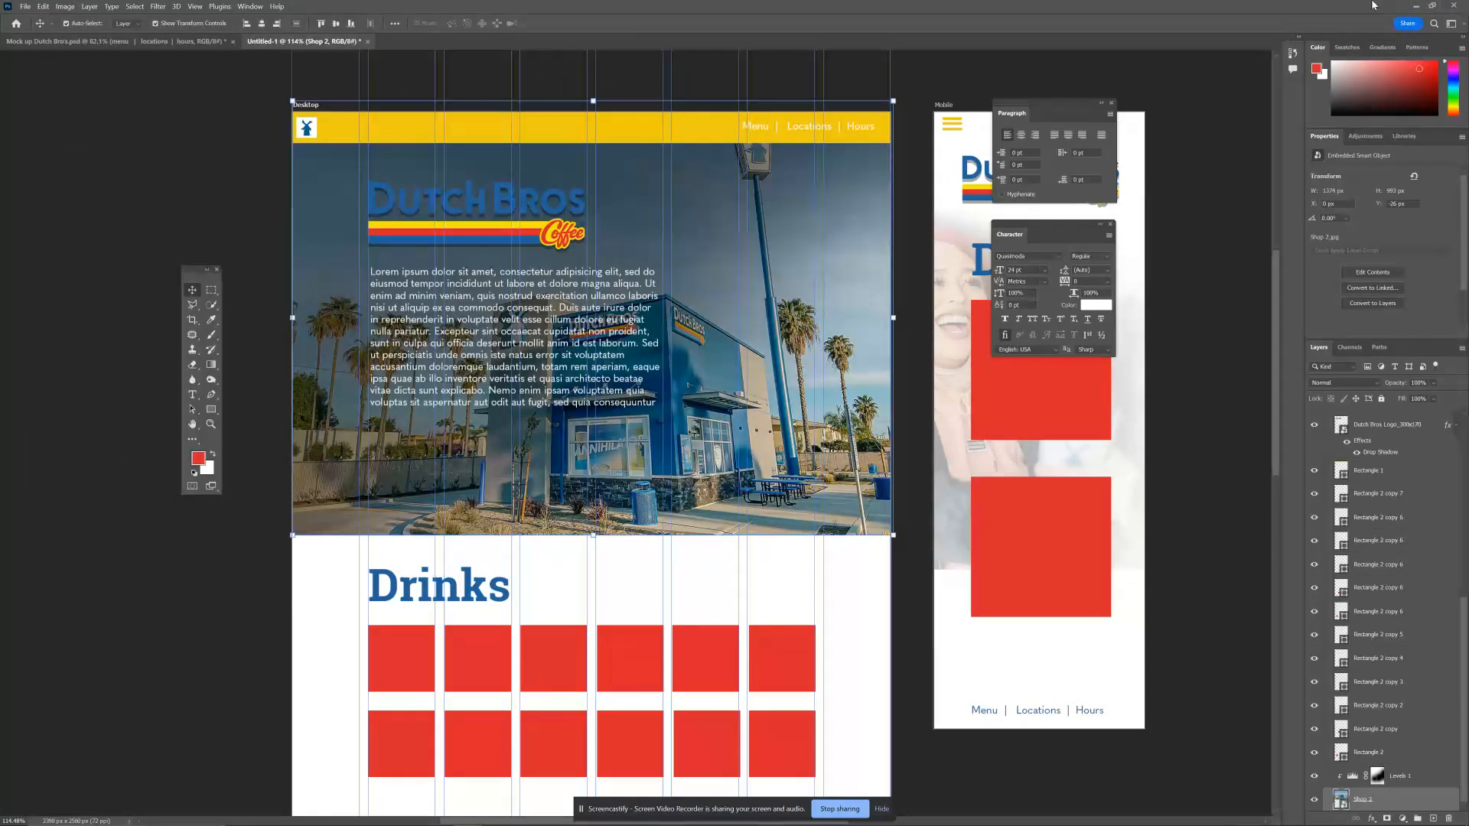
Clear the open windows off the Windows desktop, view the exported Shop 2 image, close it, and return to Photoshop.
click(1415, 6)
click(1153, 69)
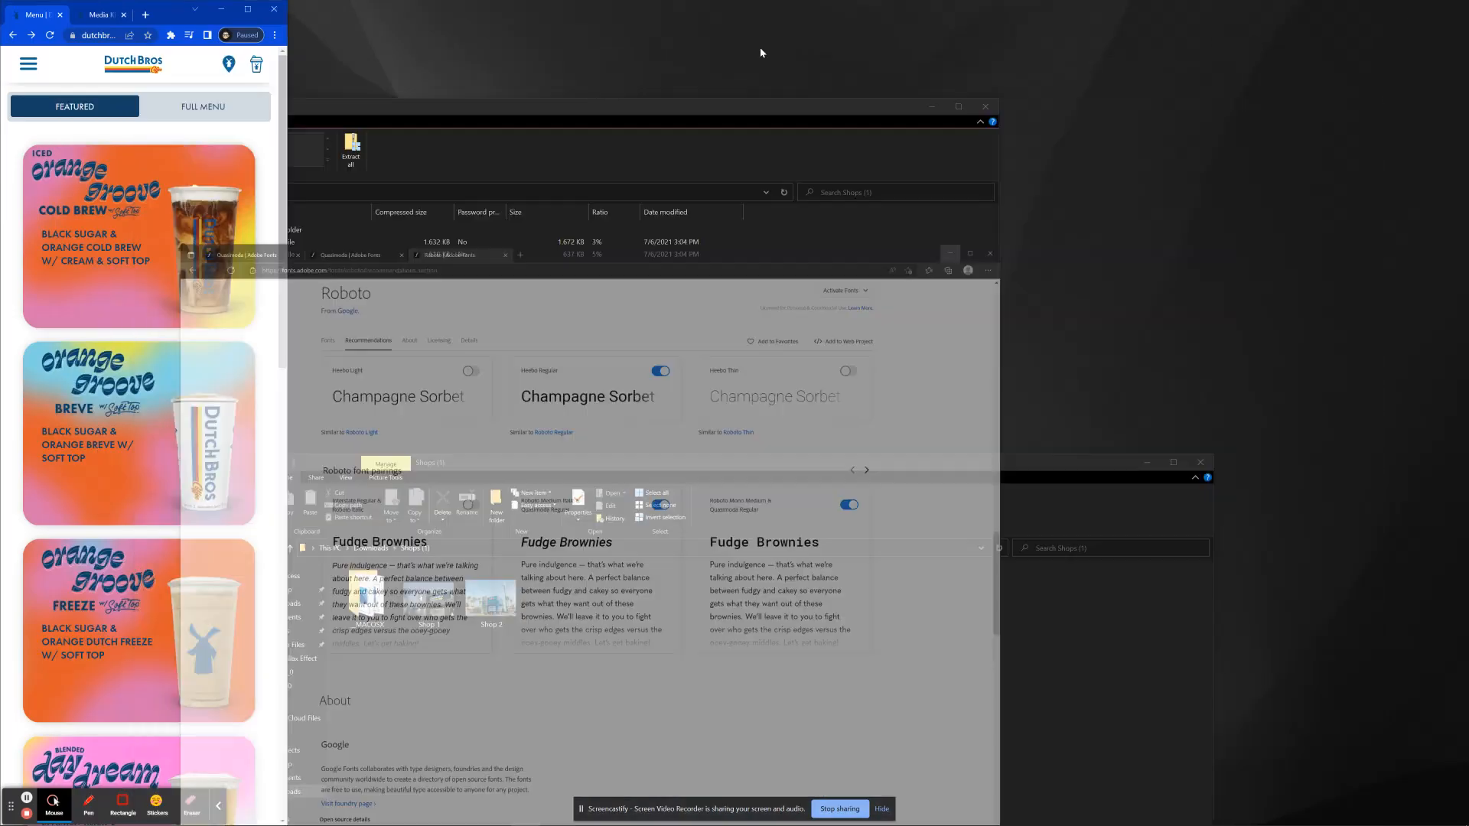
click(247, 9)
double_click(1185, 5)
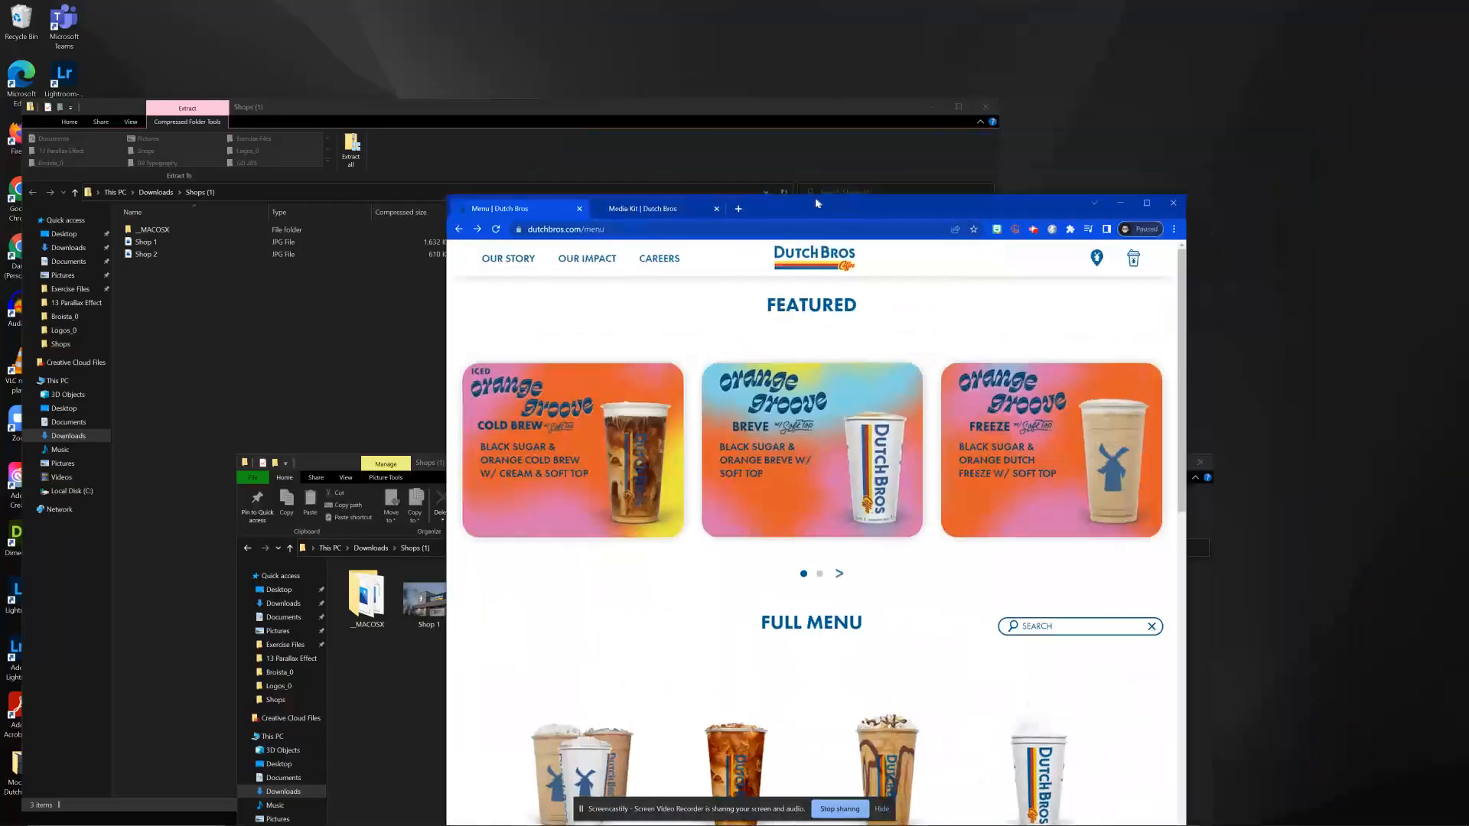
click(1123, 203)
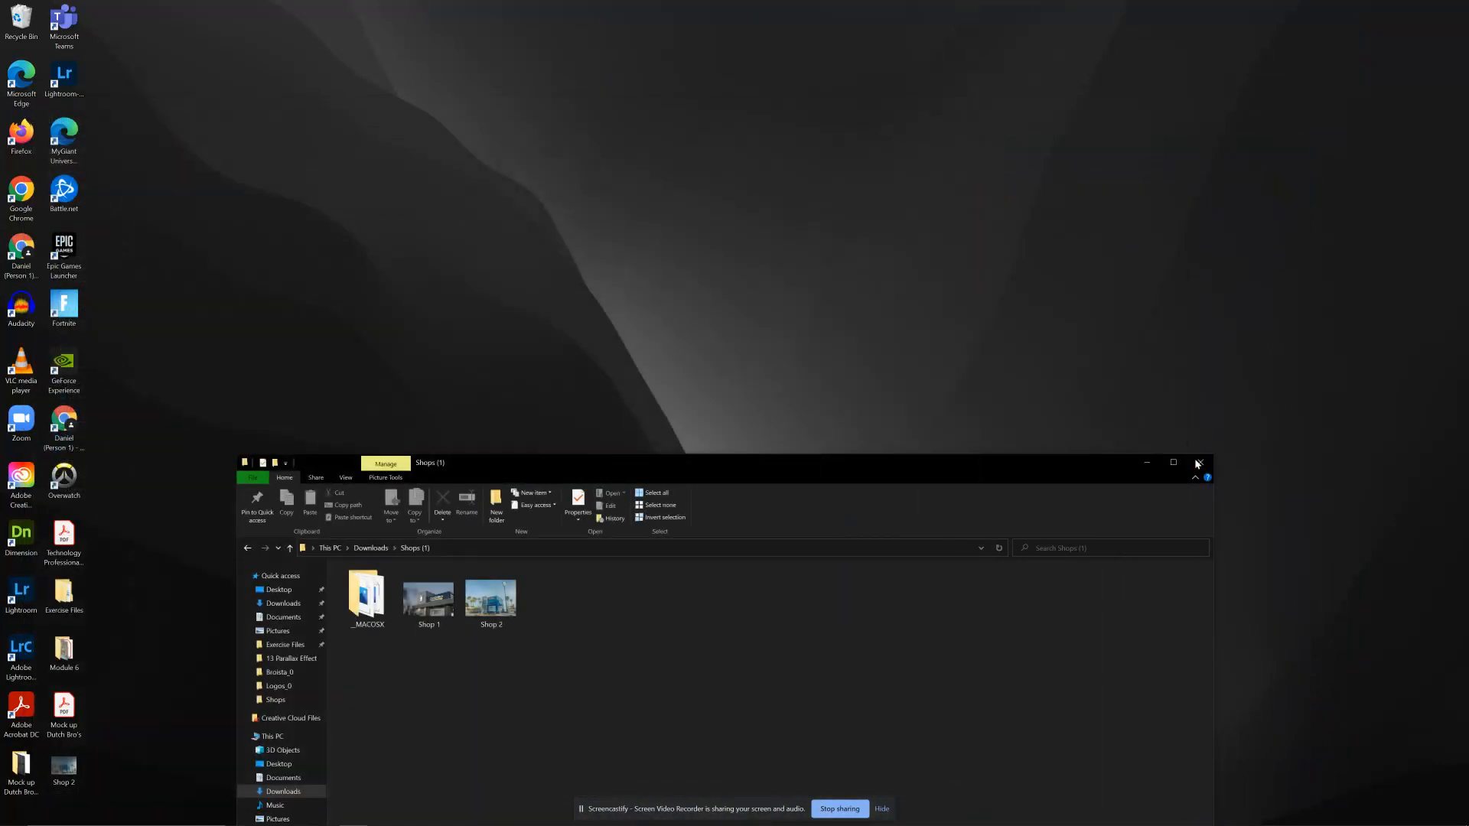
click(1200, 462)
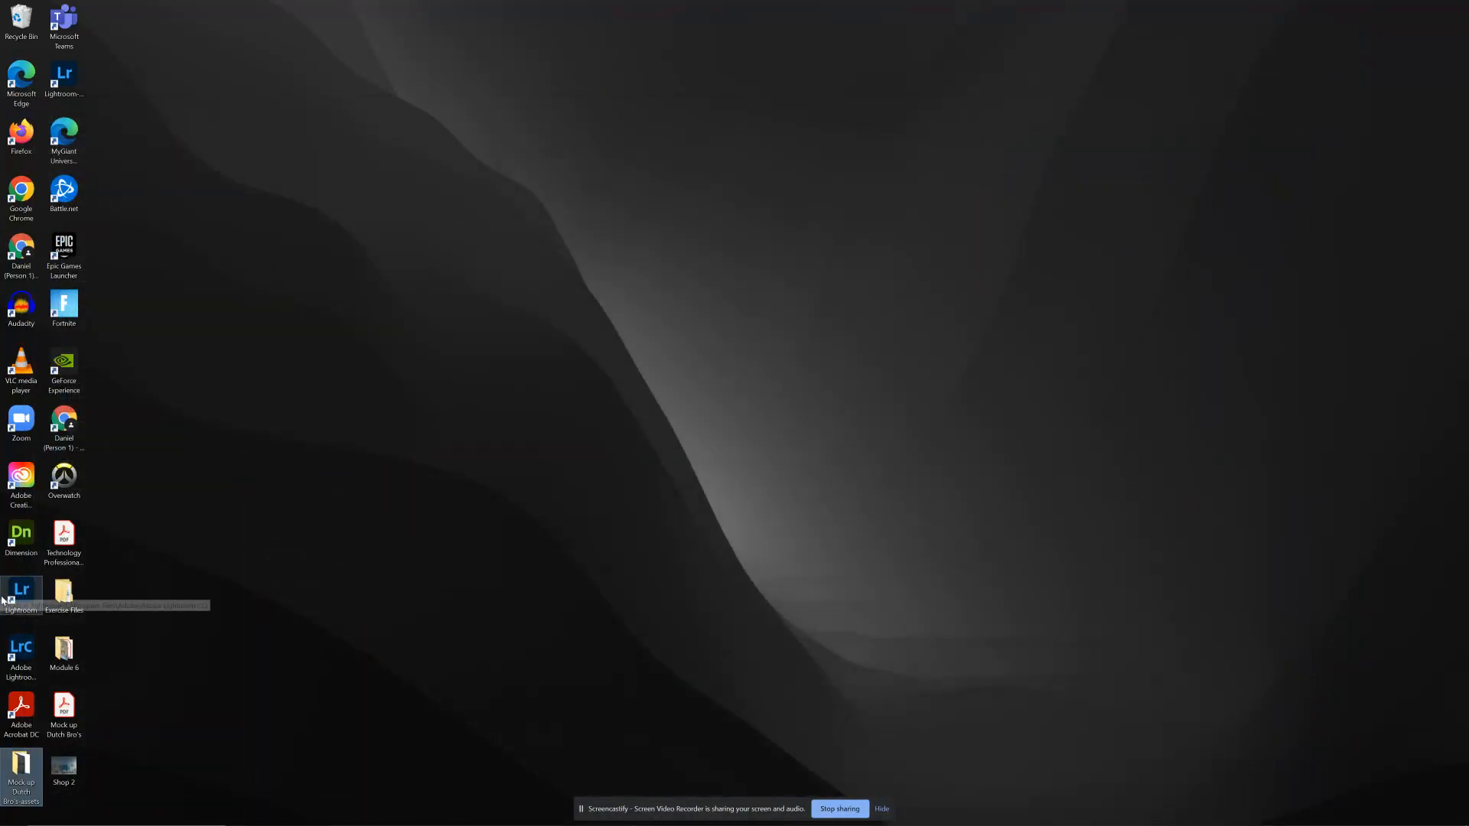
double_click(78, 774)
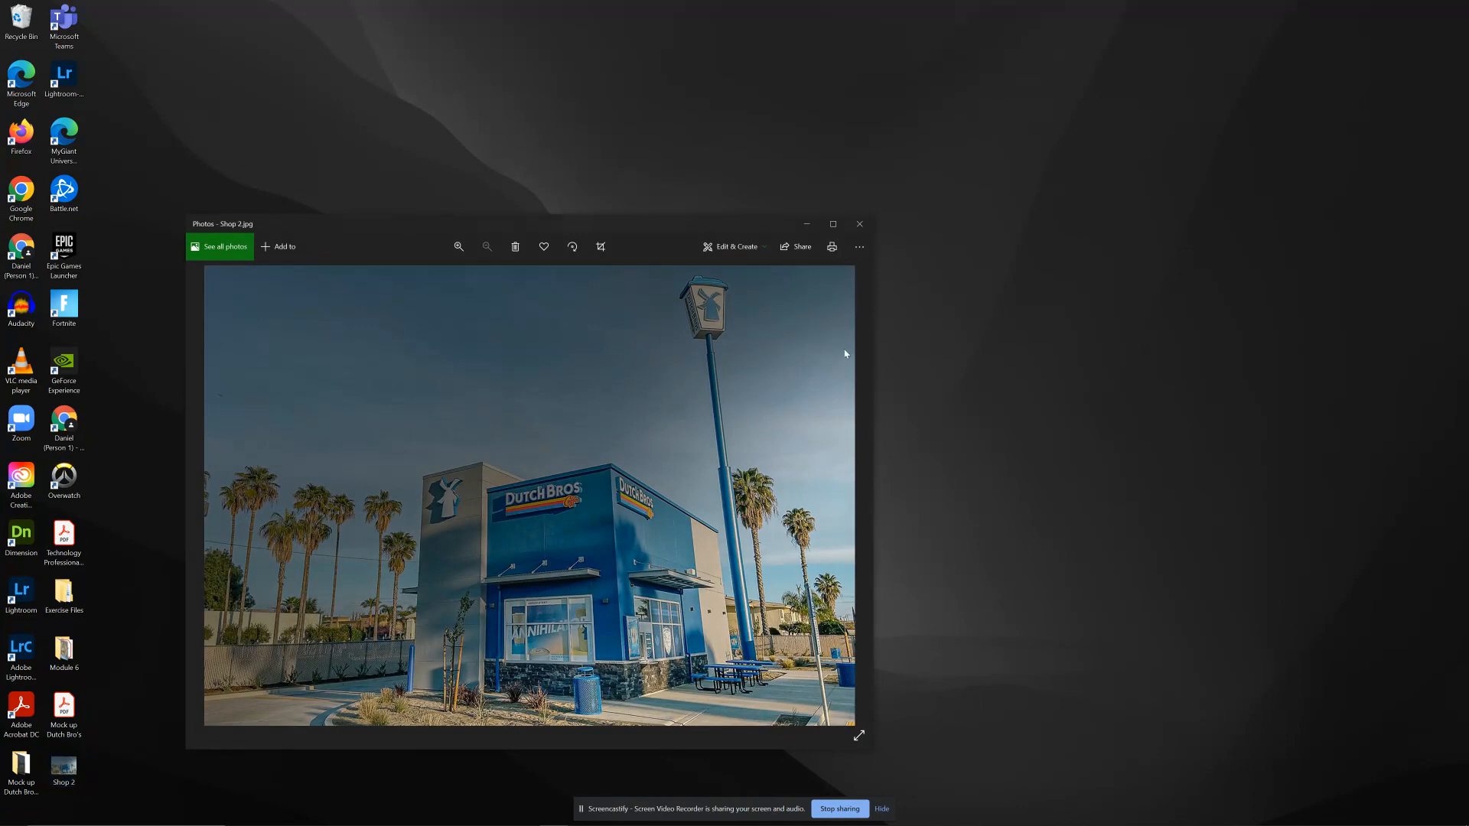
click(860, 233)
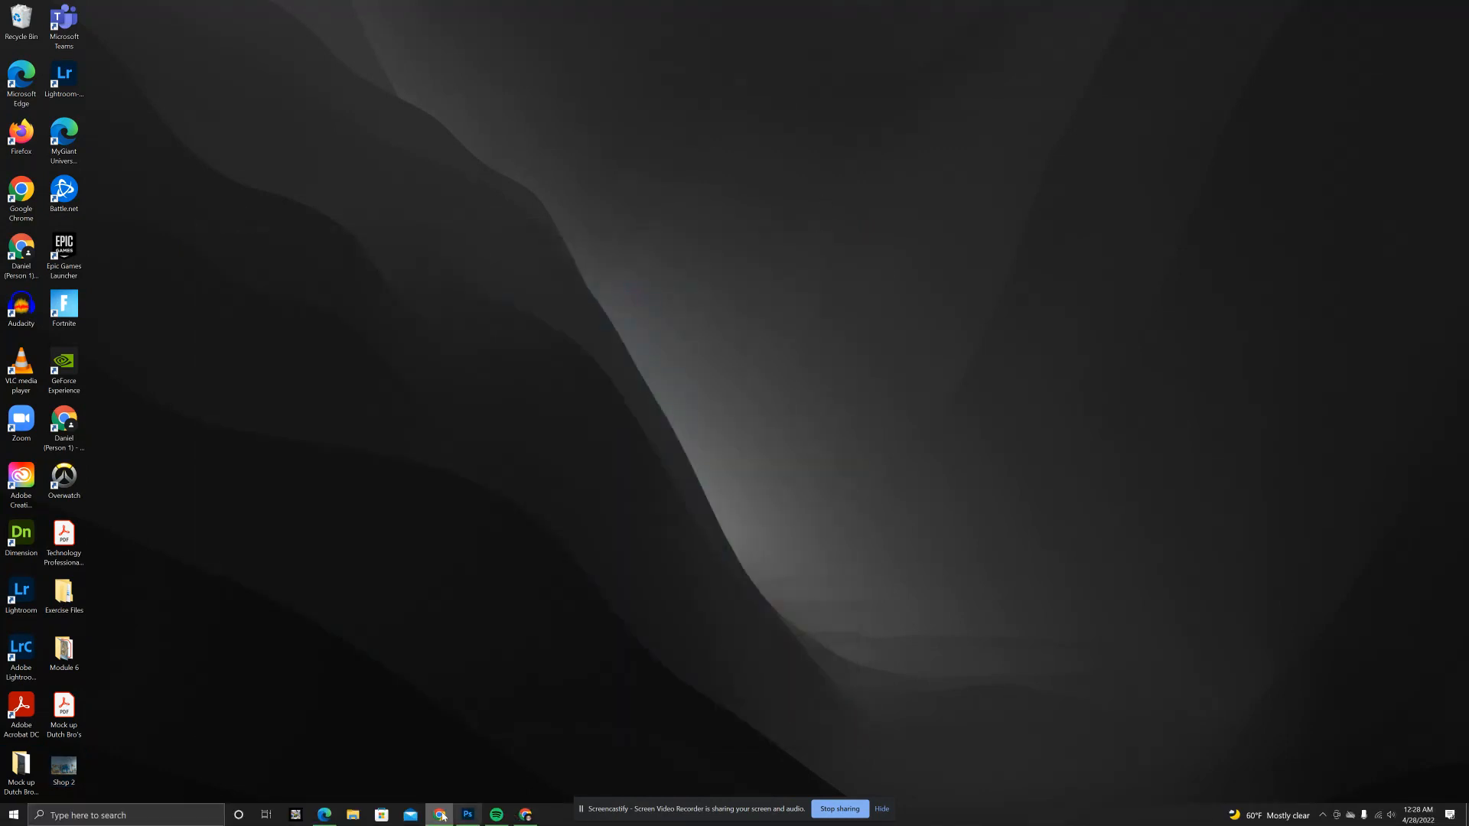
click(527, 816)
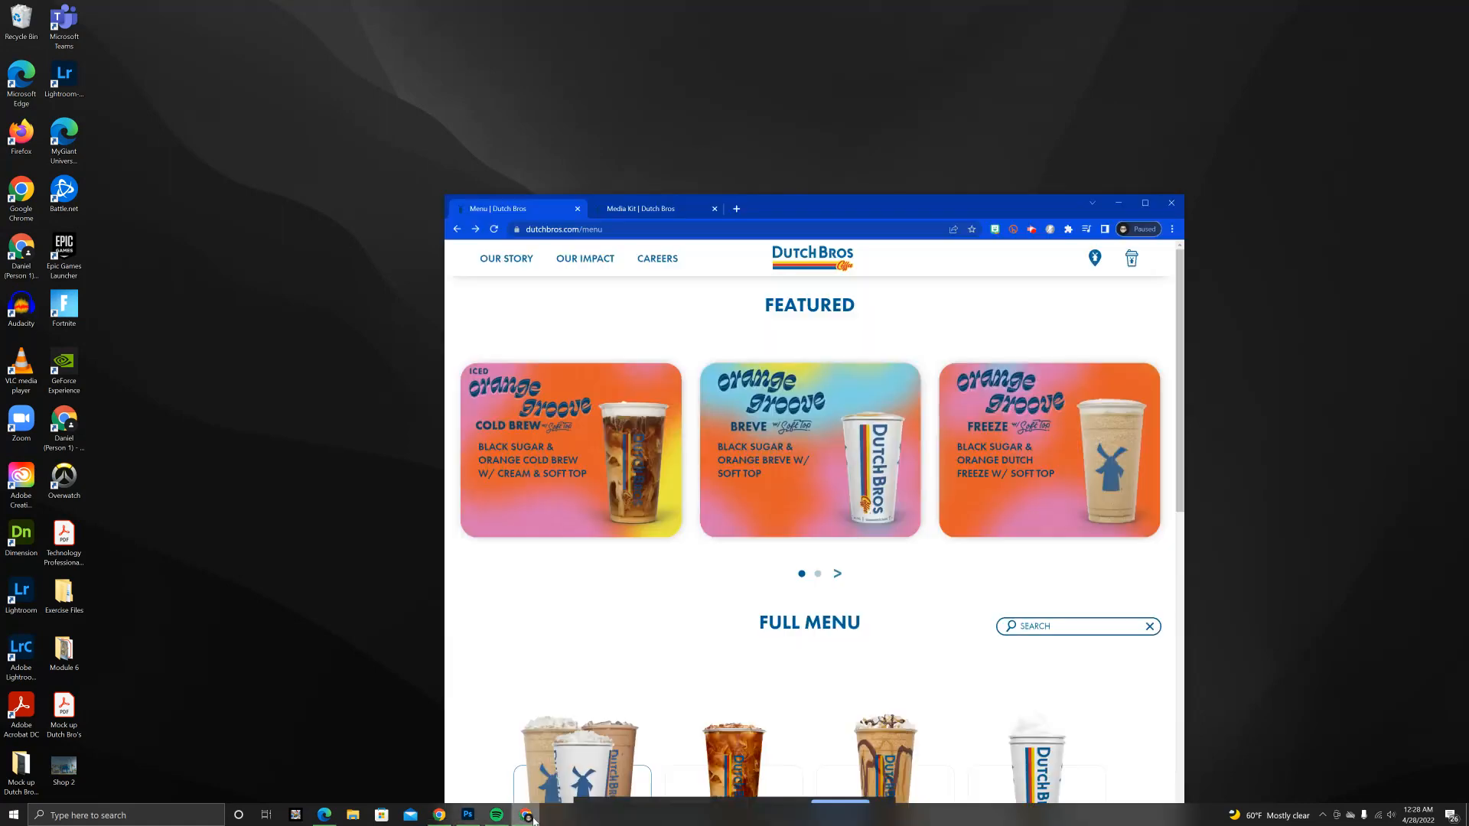
click(464, 816)
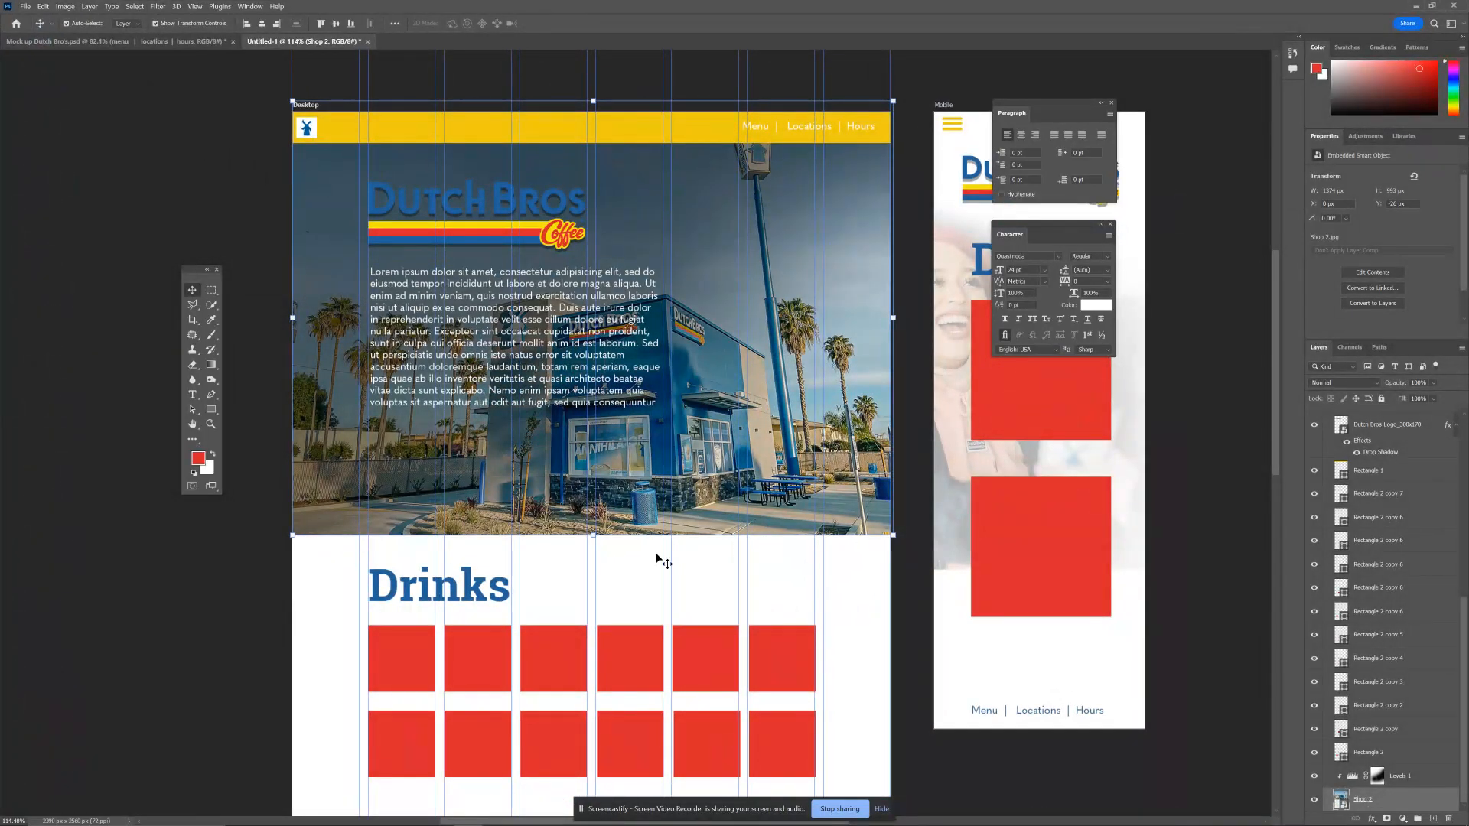
Quick export the Mobile artboard's Broista - Handing Hot Drink layer as a JPG to the computer's Desktop folder.
drag(881, 396, 590, 378)
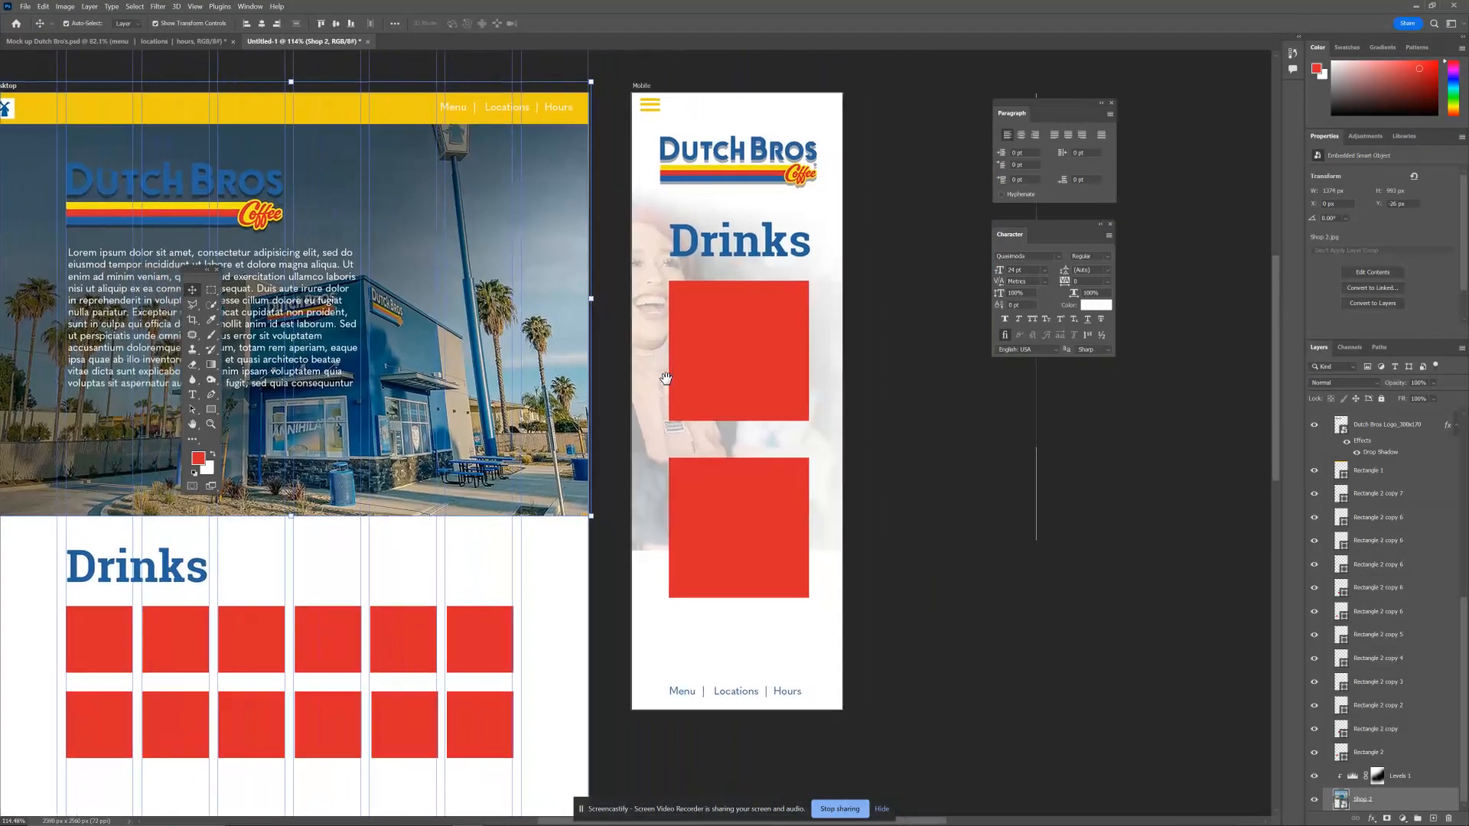
click(578, 371)
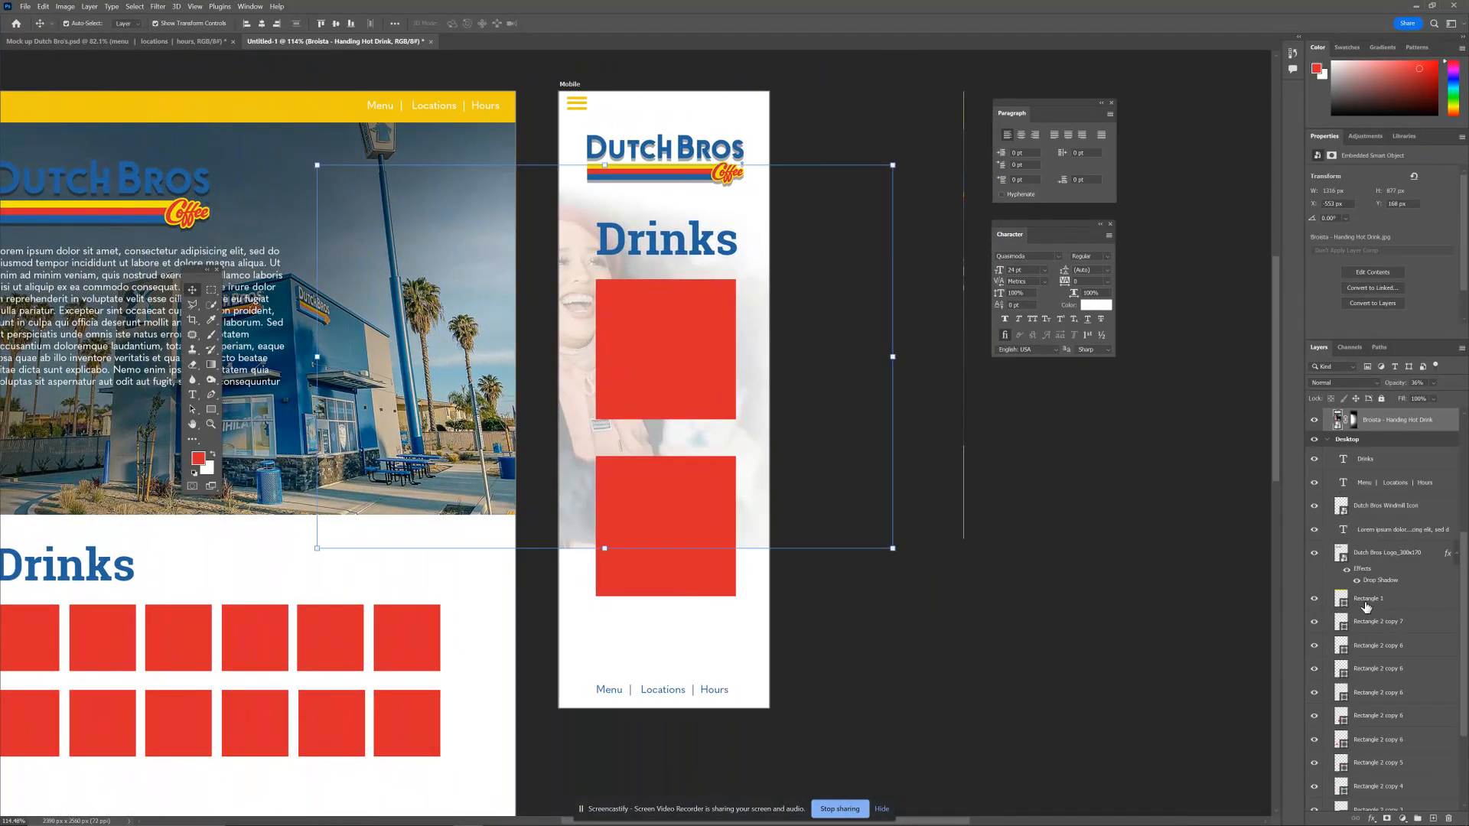
right_click(1419, 422)
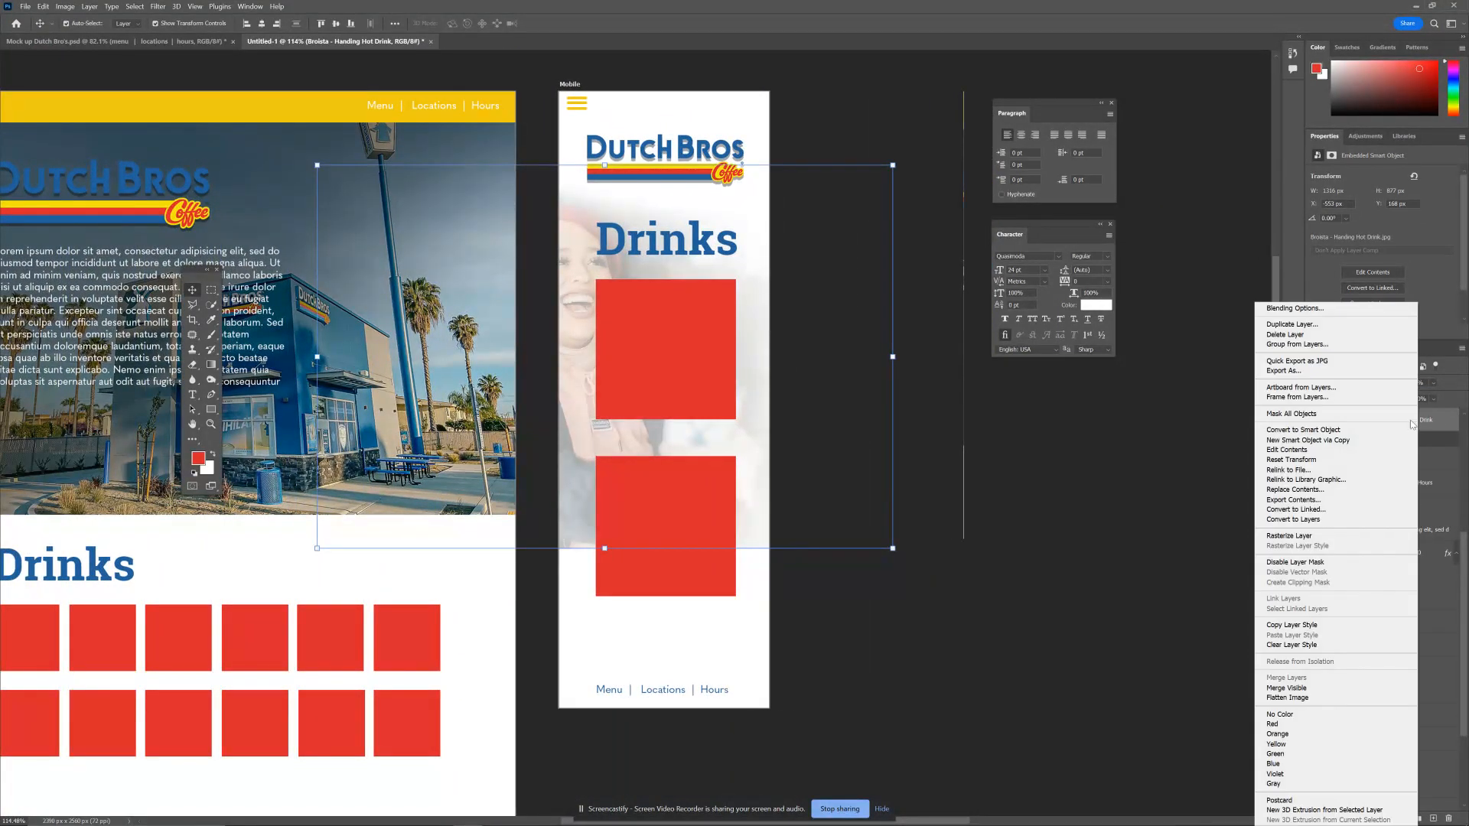
click(1335, 366)
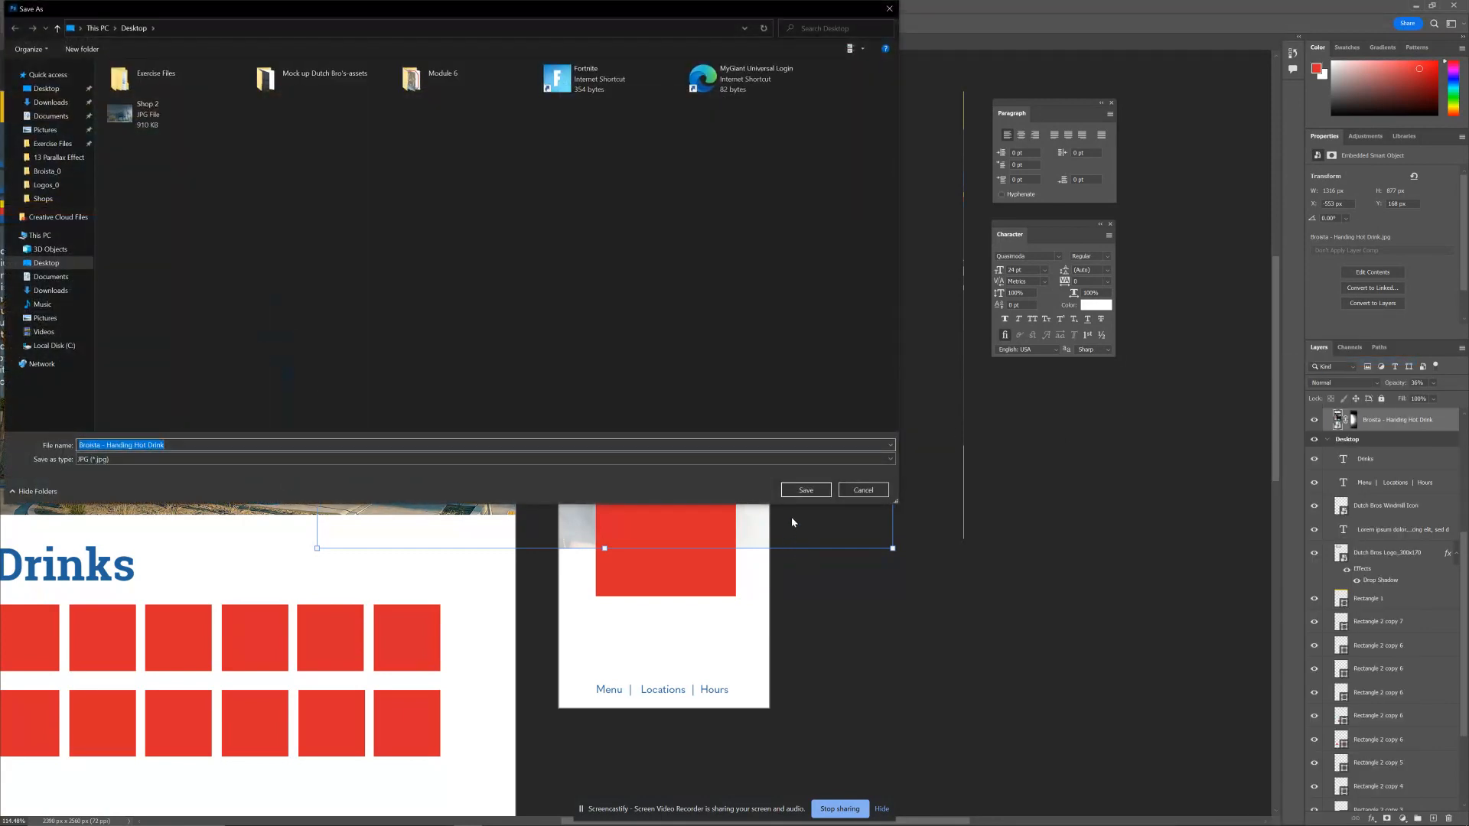
click(788, 490)
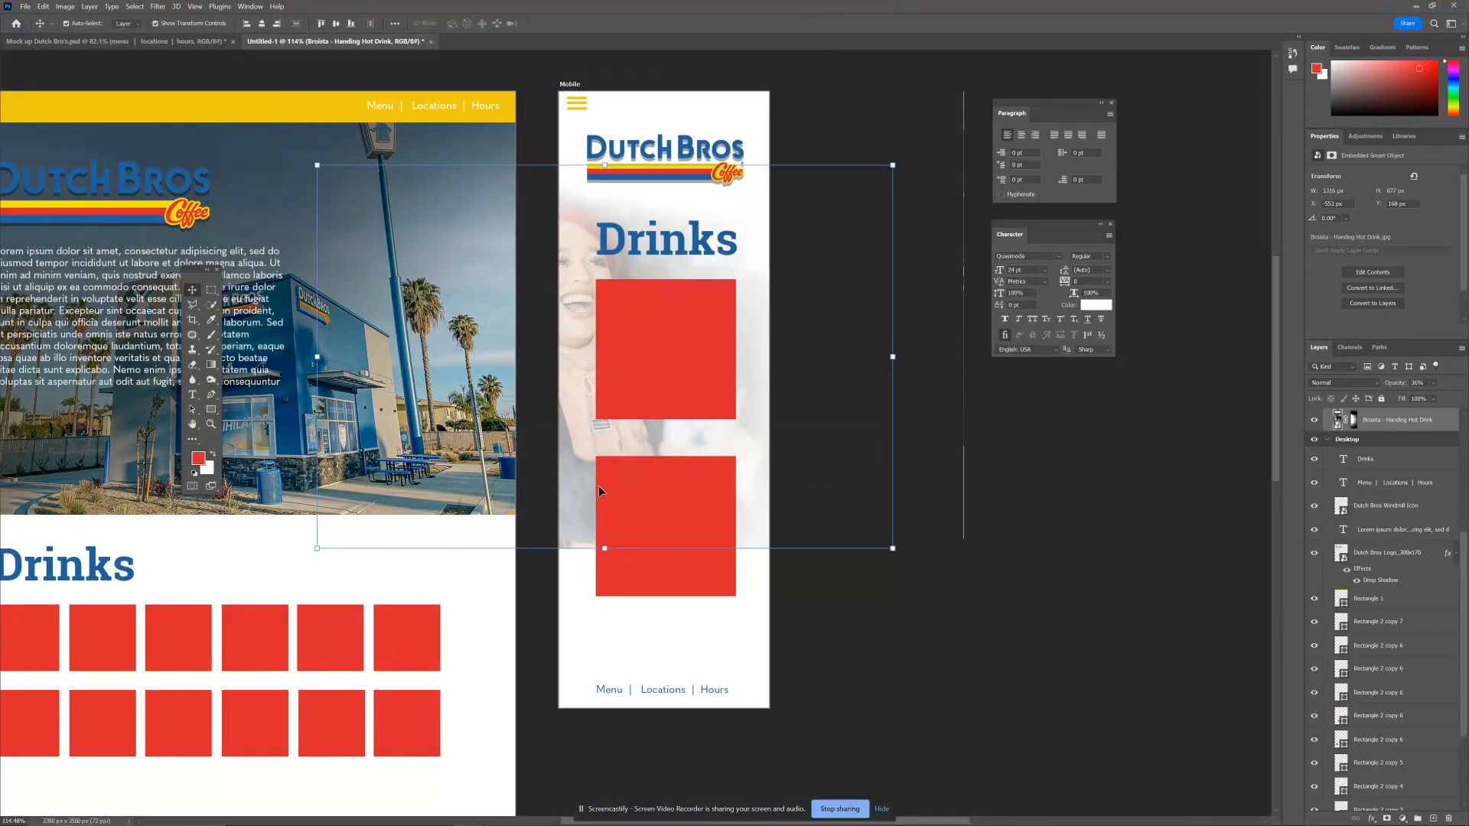
Start saving the mock-up document under a new name and create a folder called Dutch Bro's in Documents.
drag(527, 495, 827, 527)
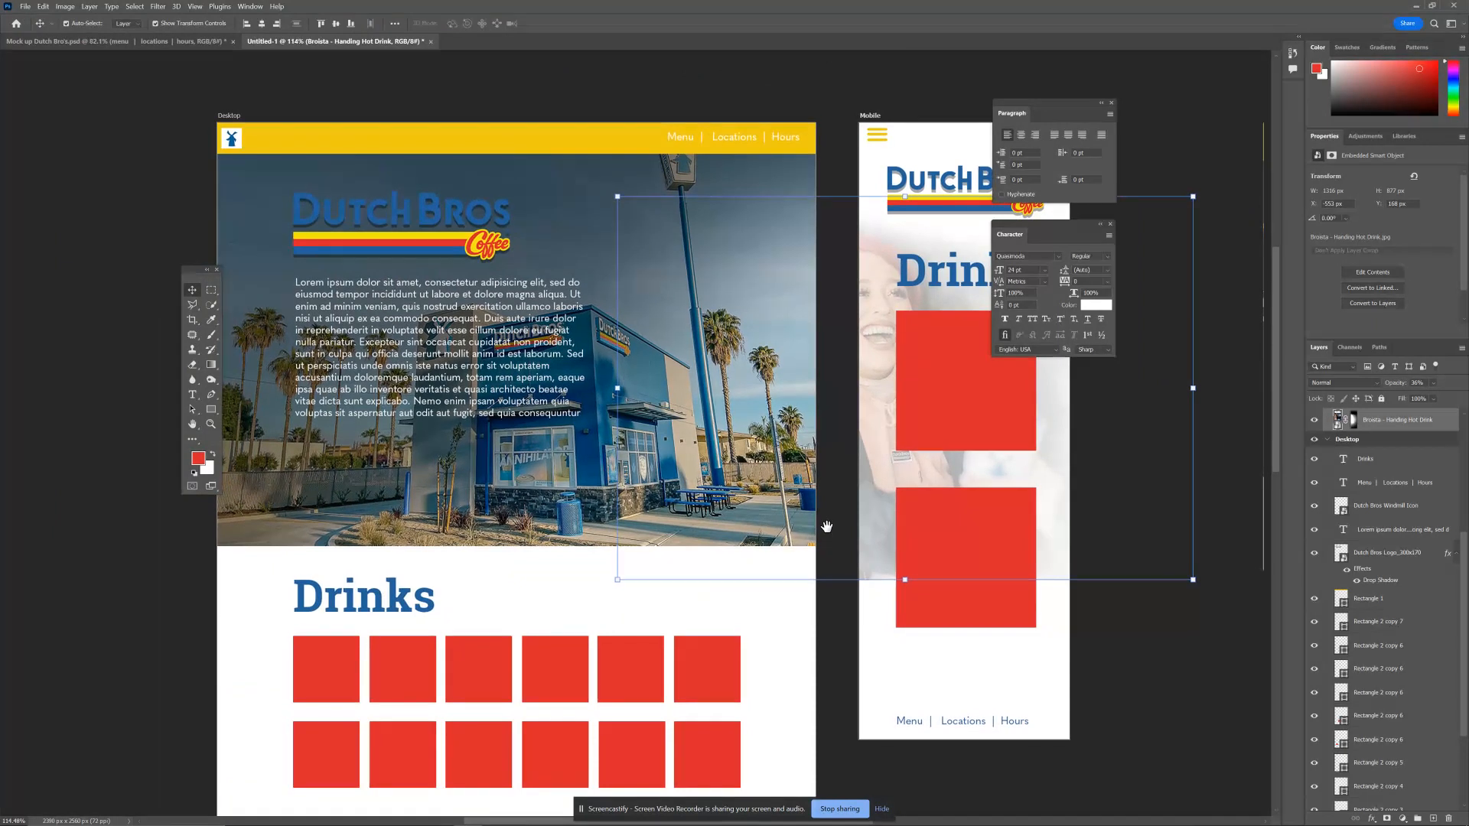
click(360, 135)
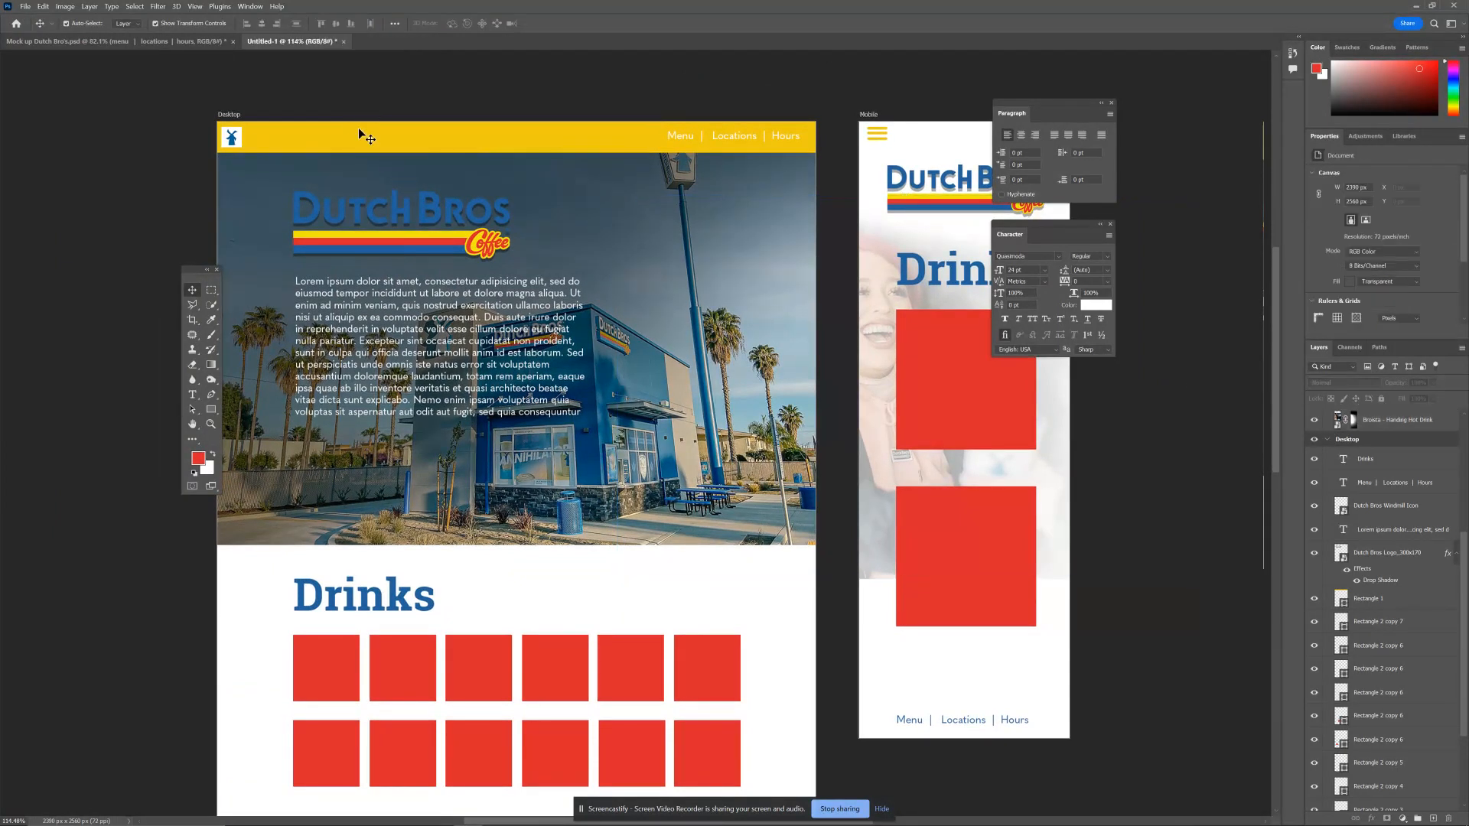
click(26, 6)
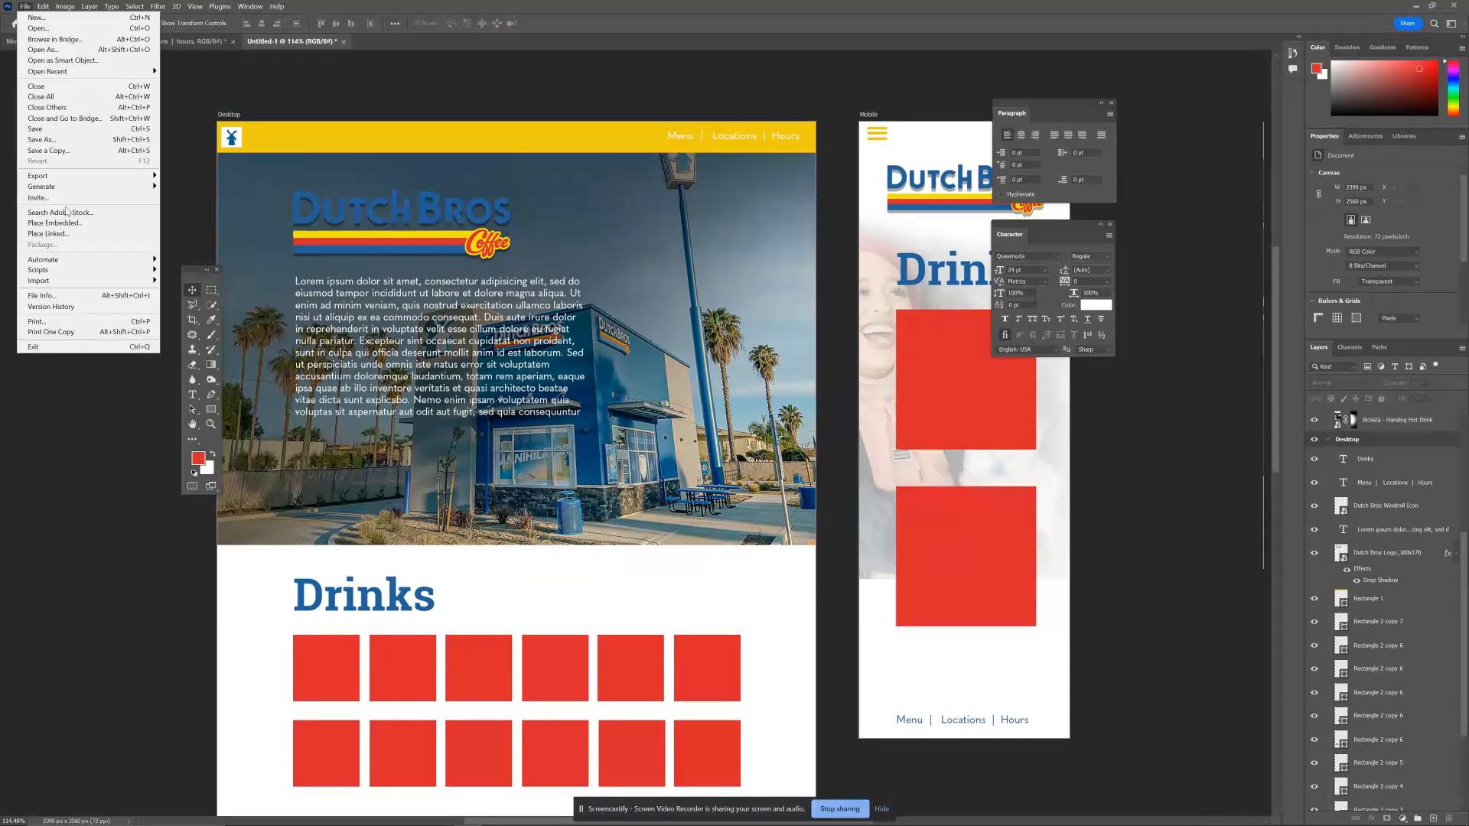
click(61, 152)
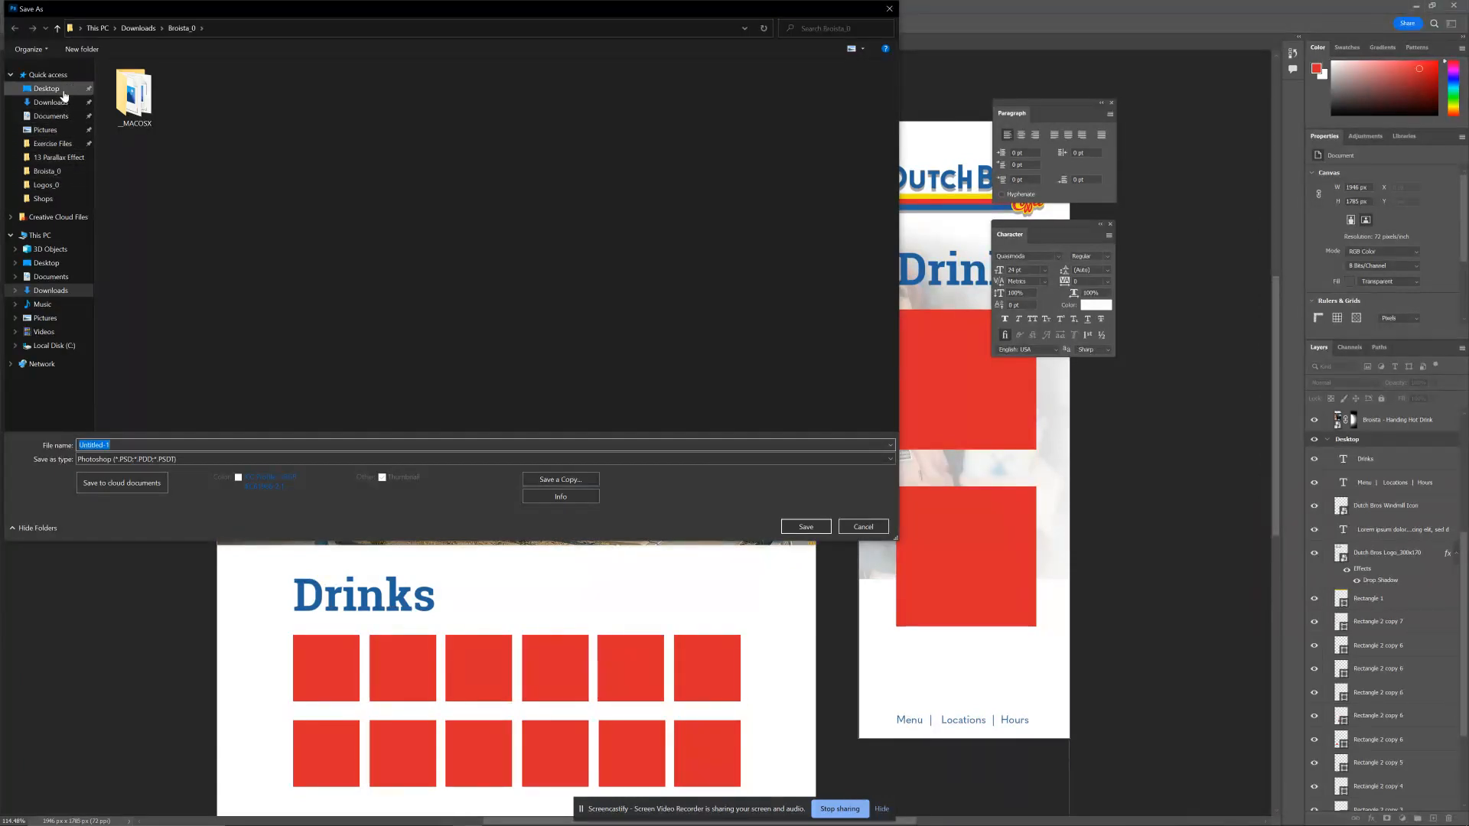
click(65, 117)
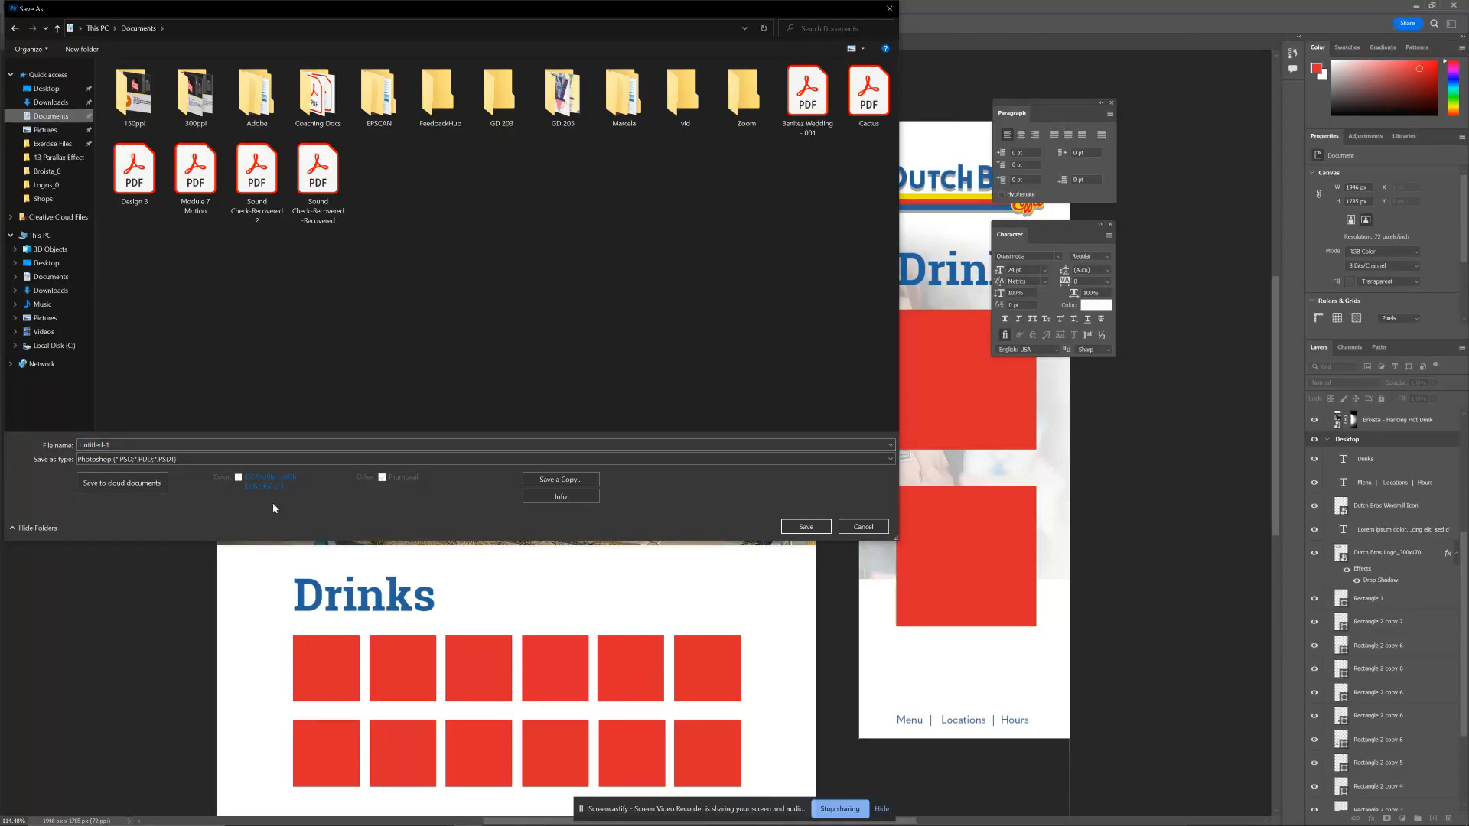
right_click(414, 377)
mouse_move(468, 480)
click(546, 480)
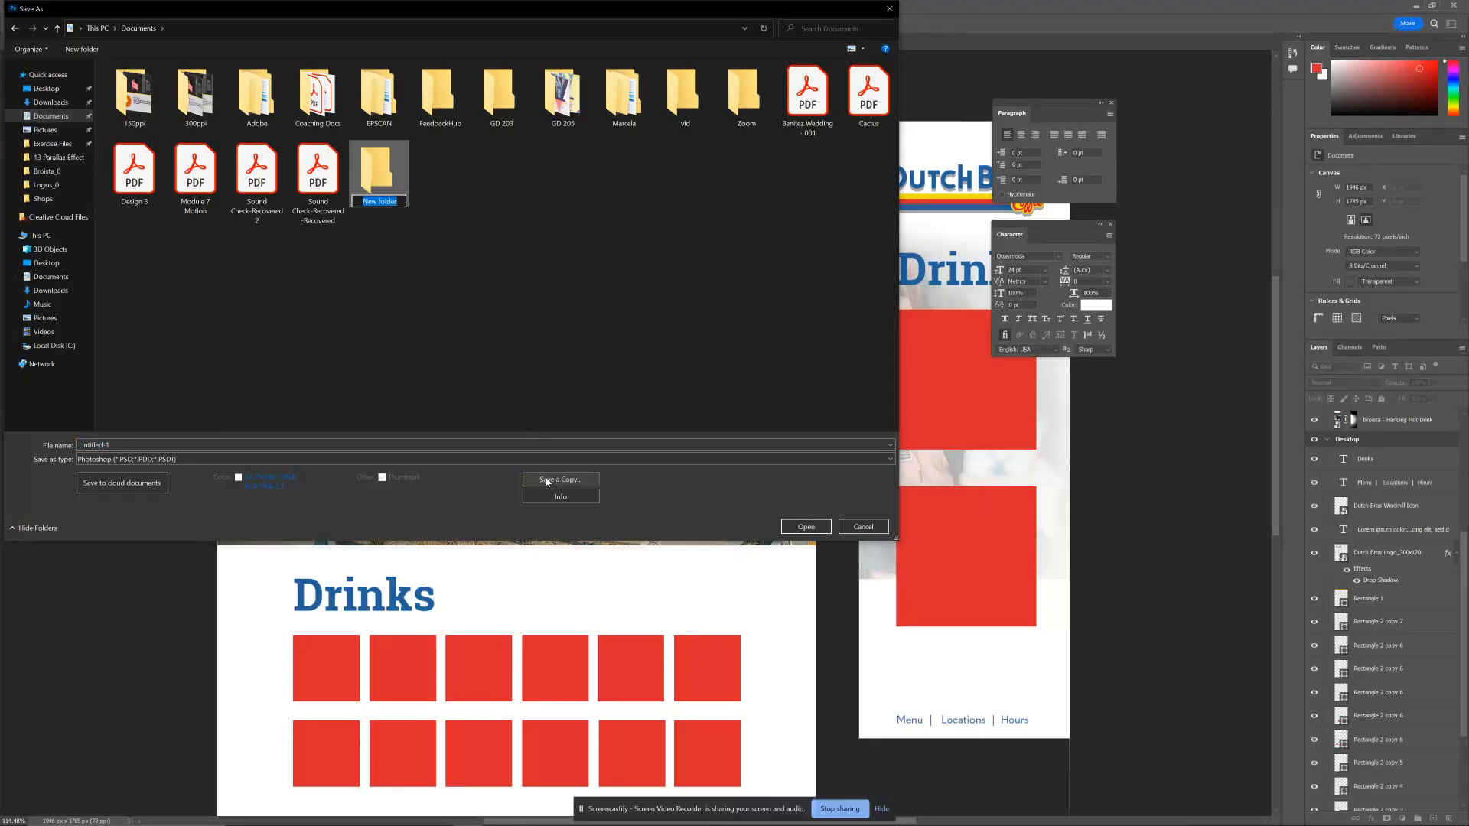
text(Dutch Bro's)
key(Return)
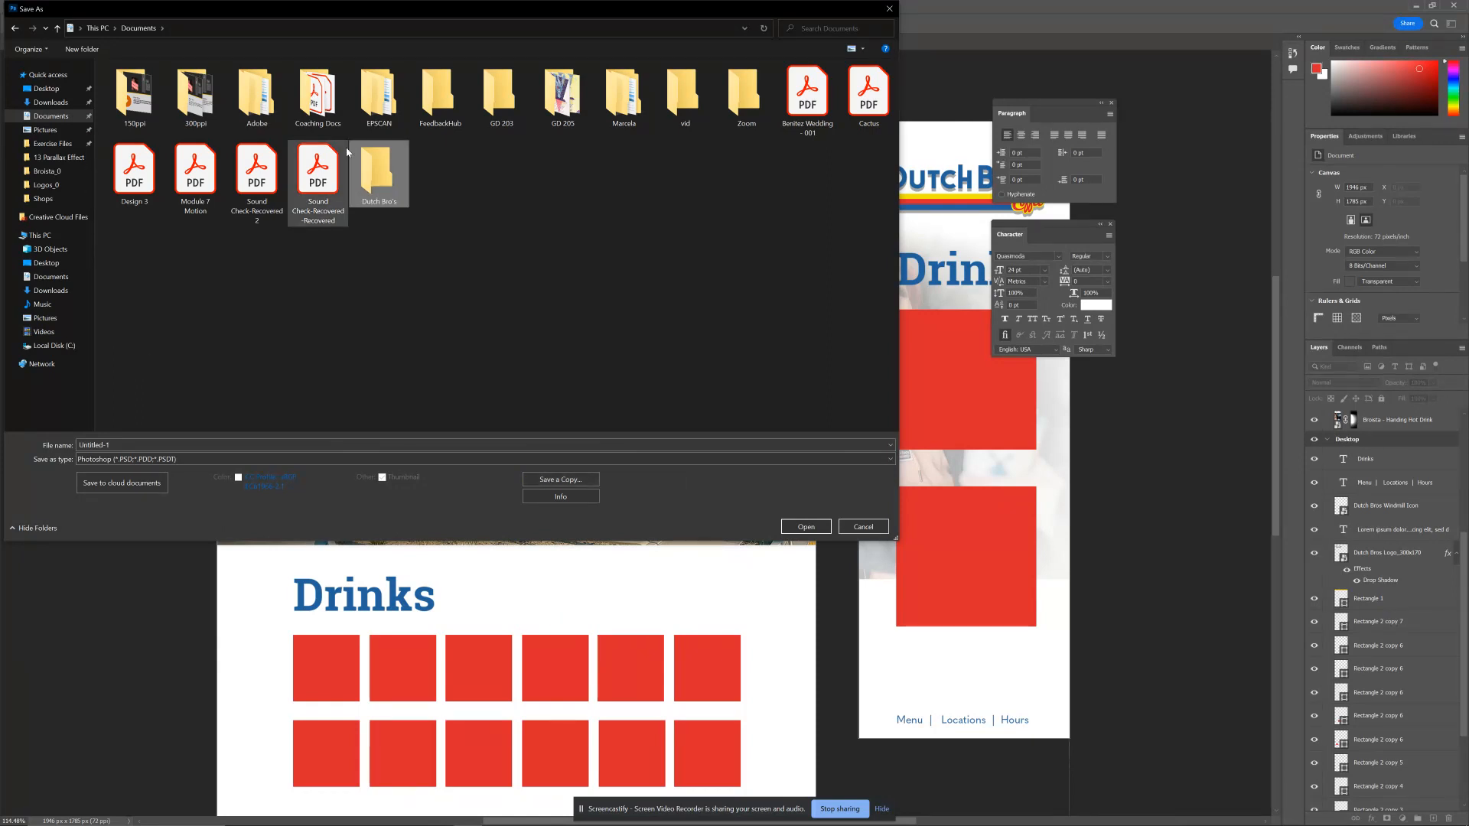
Save the document in Photoshop format as Dutch Bro's Mock up inside the Dutch Bro's folder, accepting the format options.
double_click(388, 190)
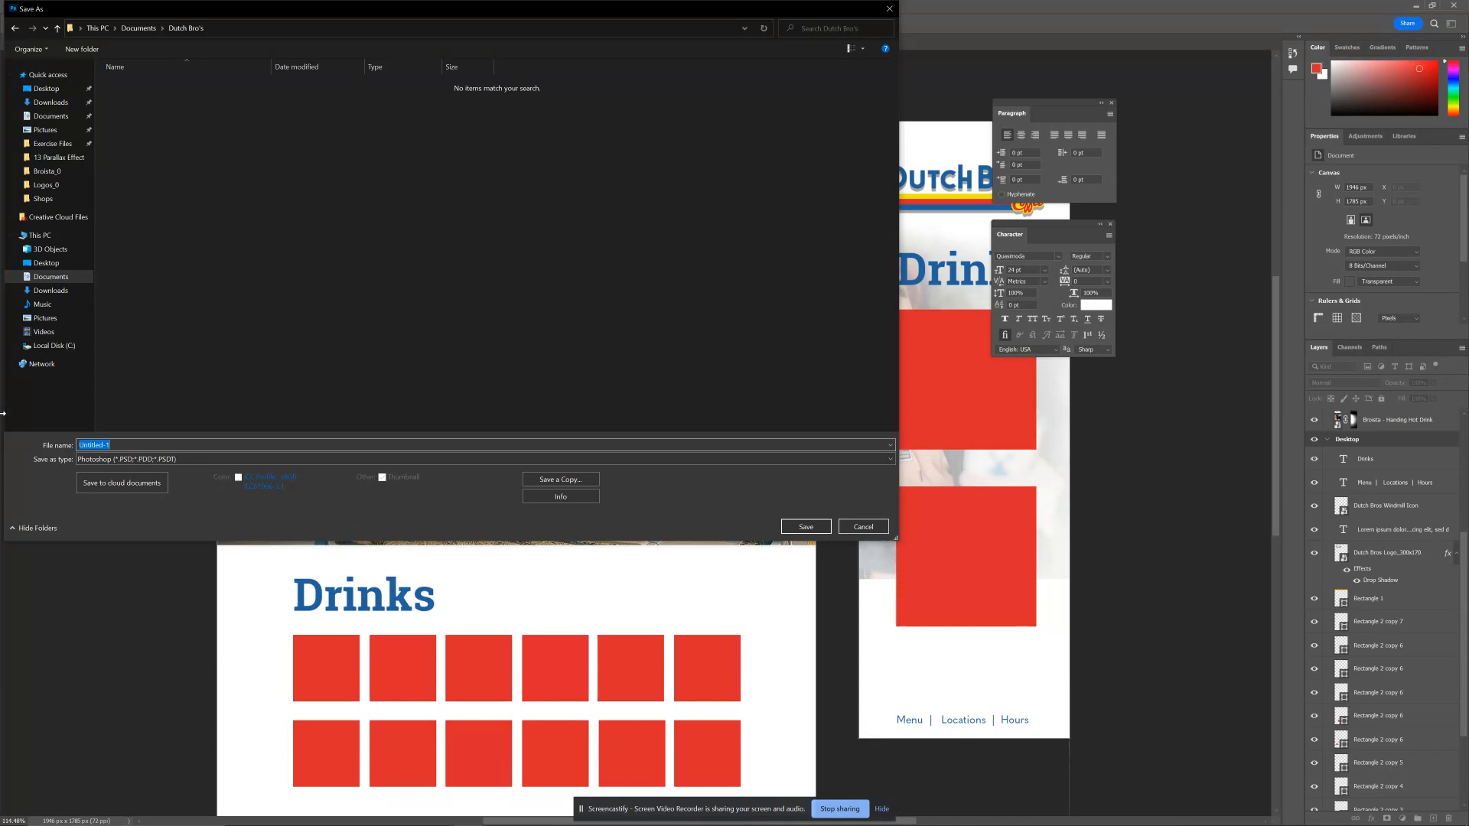
key(BackSpace)
text(Dutch Bro's Mock up)
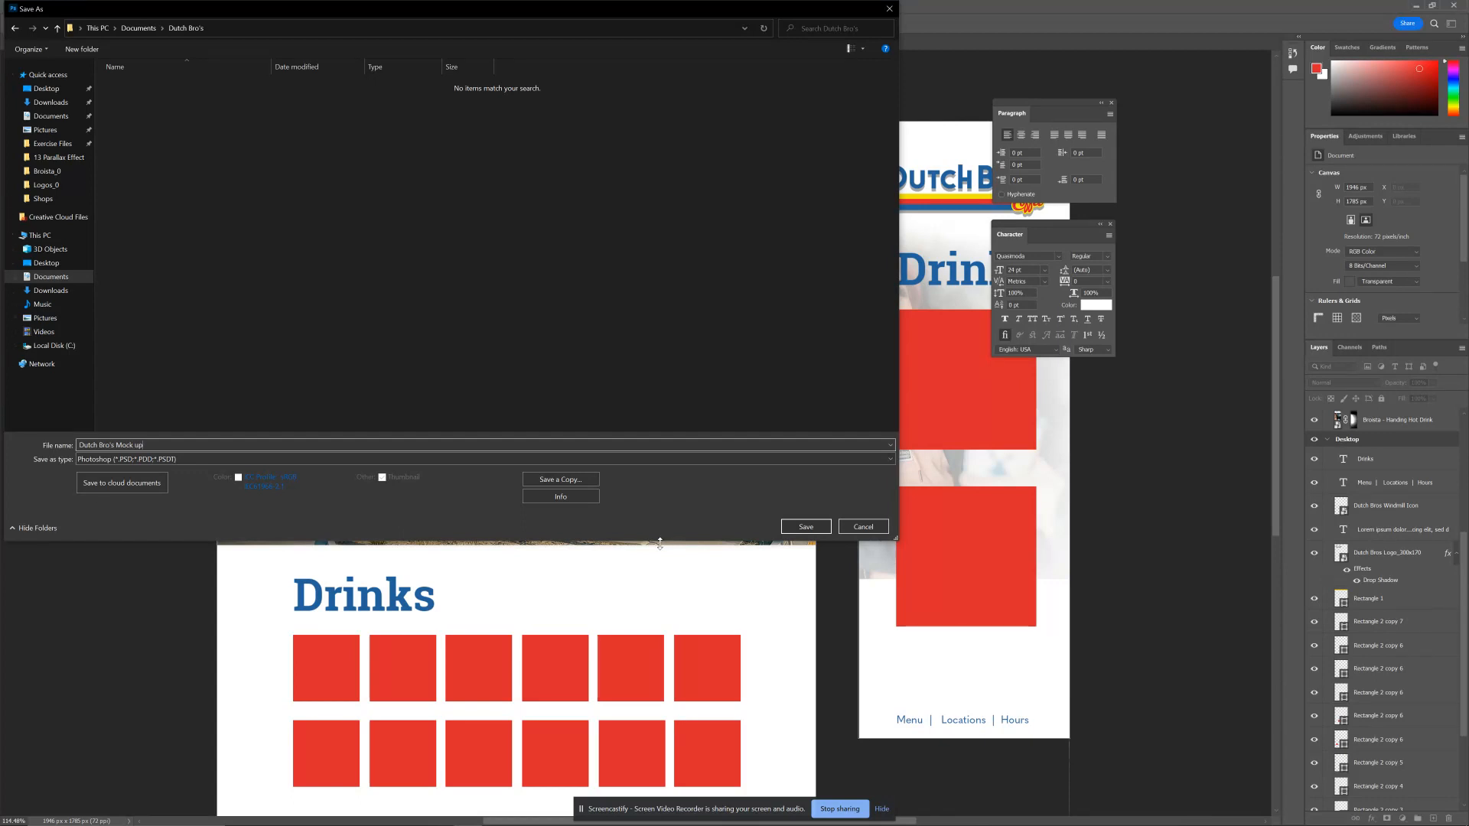
click(806, 526)
click(861, 241)
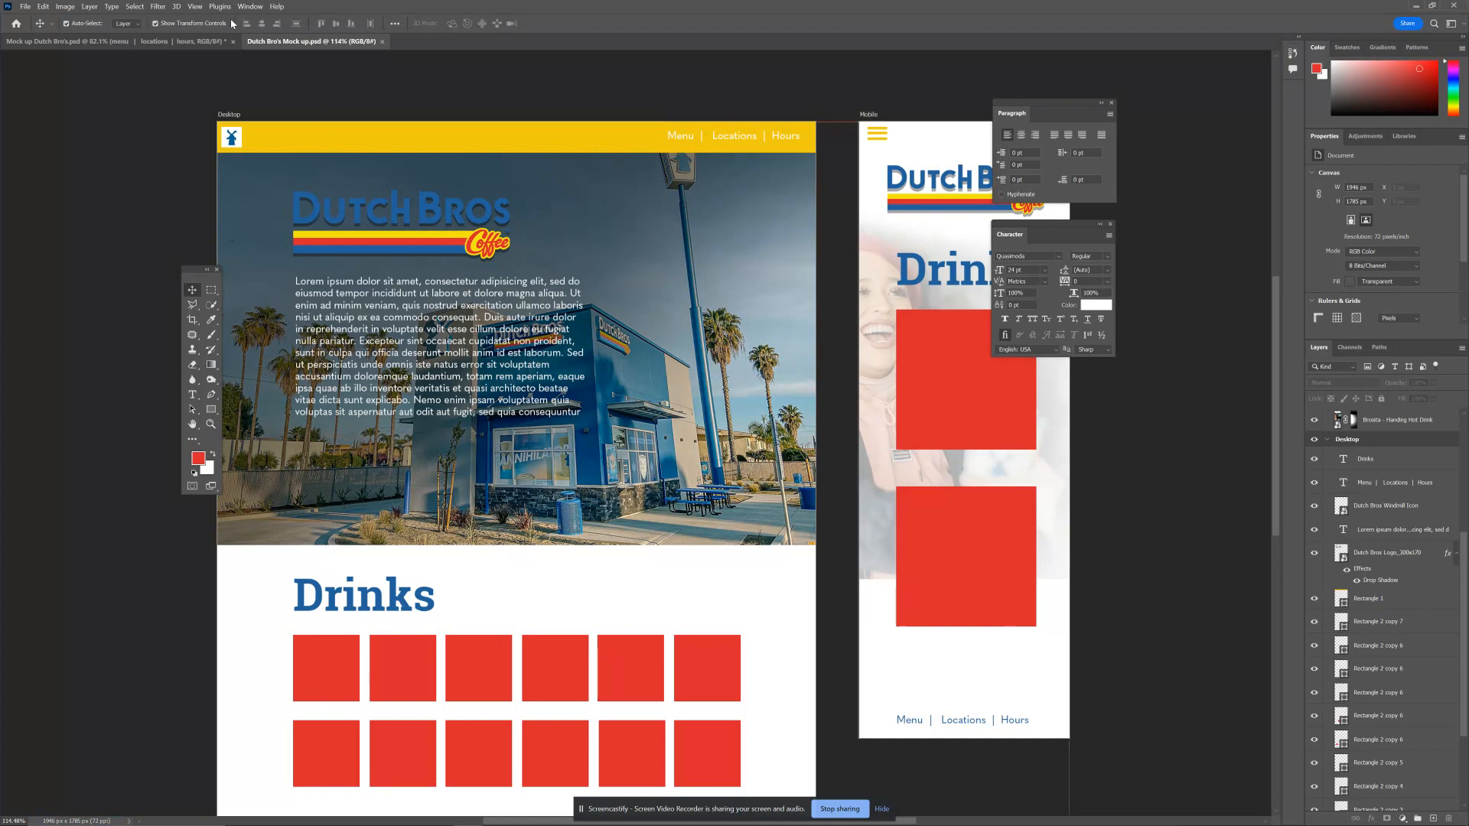
Turn on automatic generation of image assets for the mock-up document.
click(43, 7)
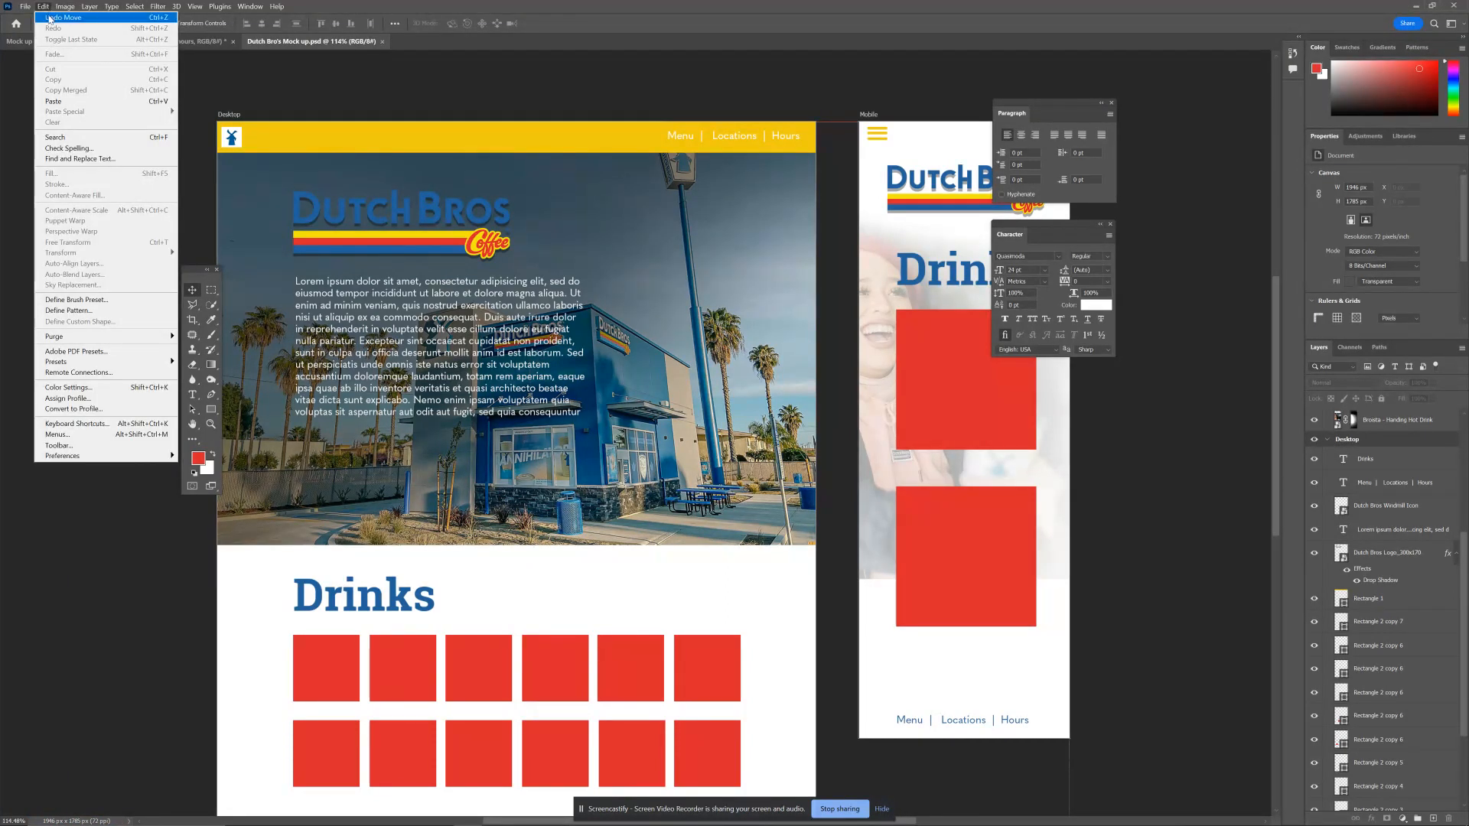
mouse_move(19, 6)
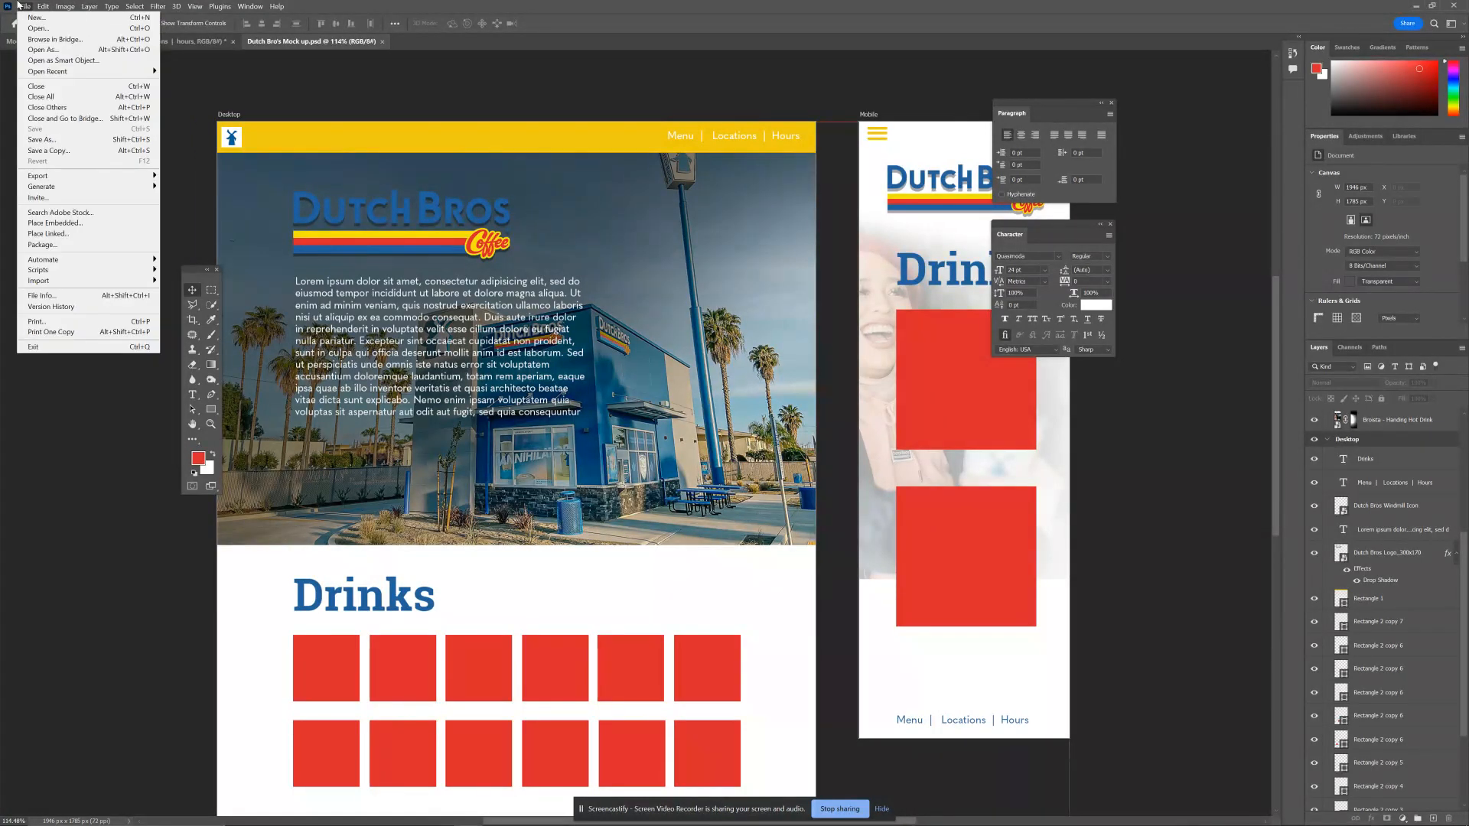
mouse_move(74, 190)
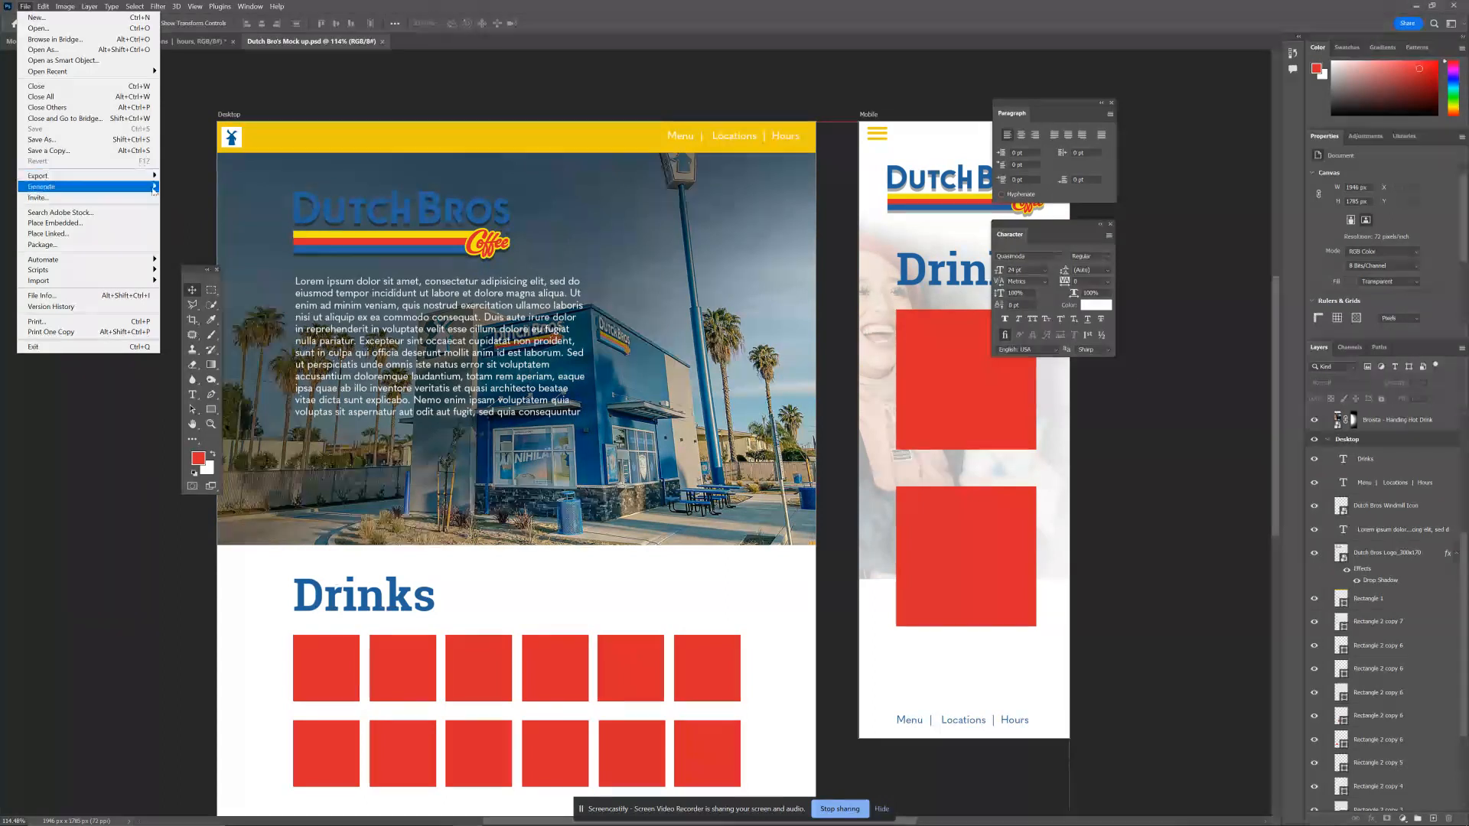
click(205, 194)
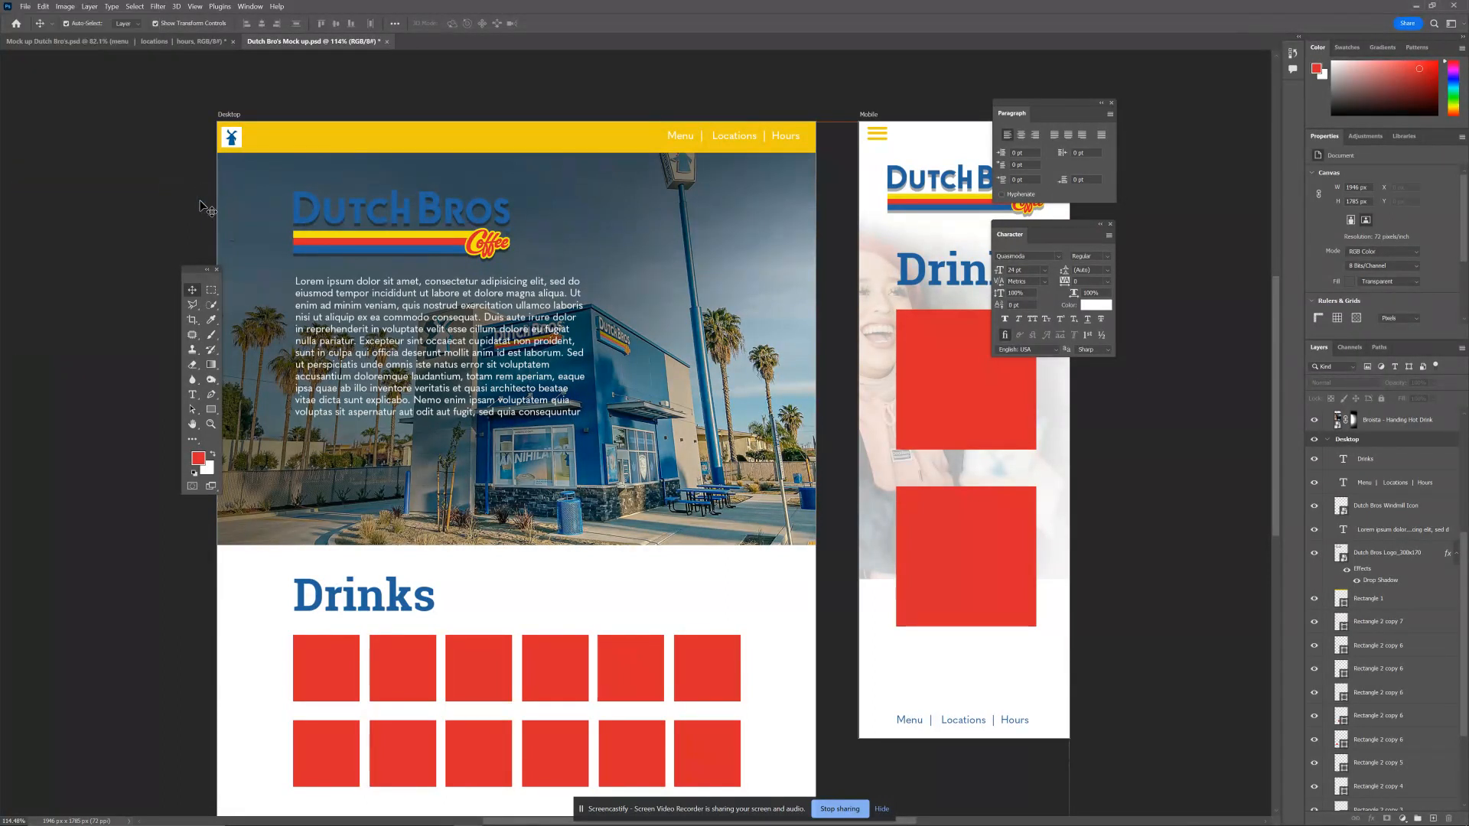
Rename the Desktop artboard's Shop 2 layer to Shop 2.jpg so it generates a JPG asset.
click(758, 257)
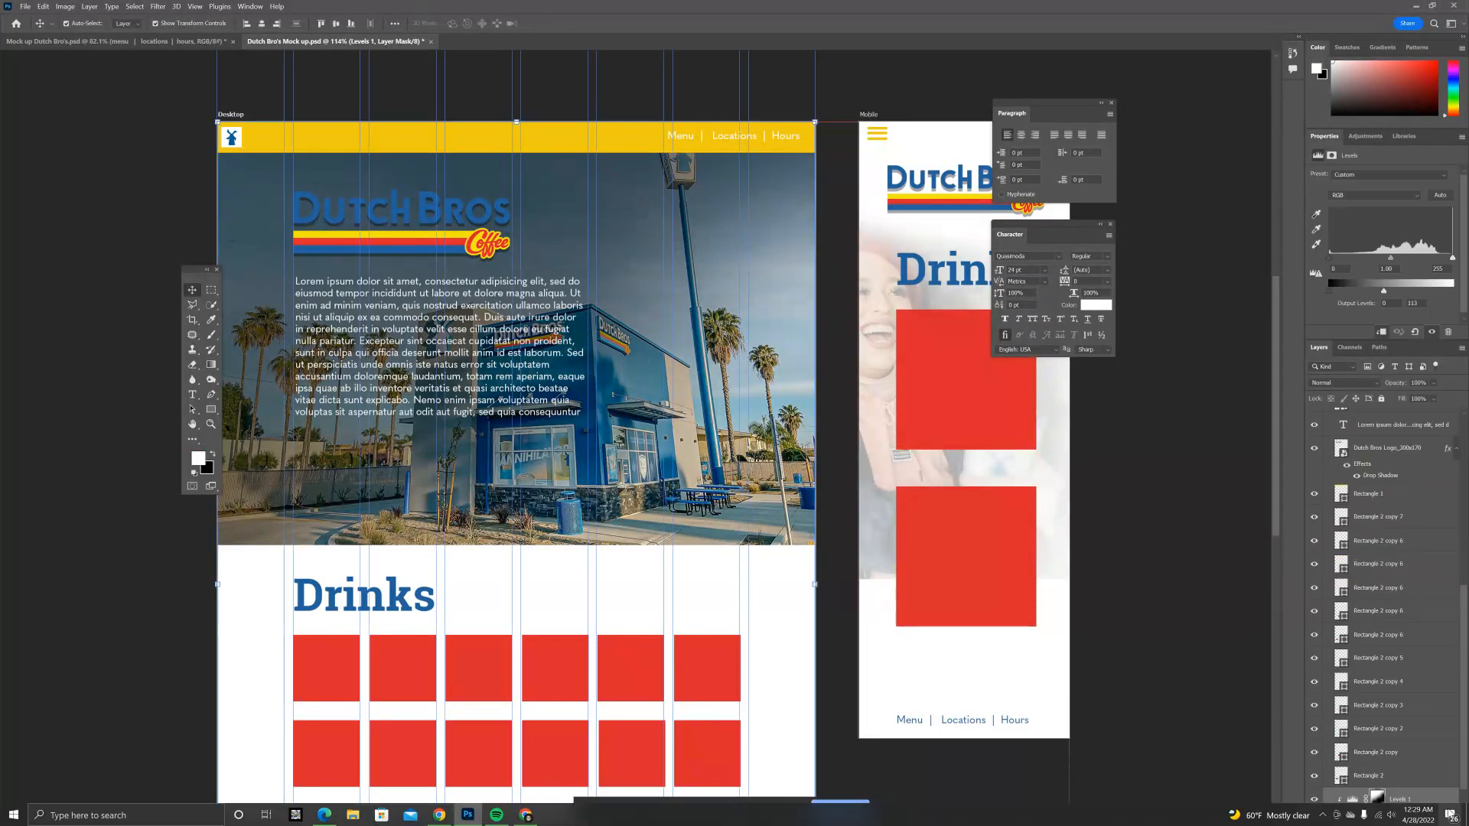
scroll(1381, 758, down, 1)
double_click(1363, 800)
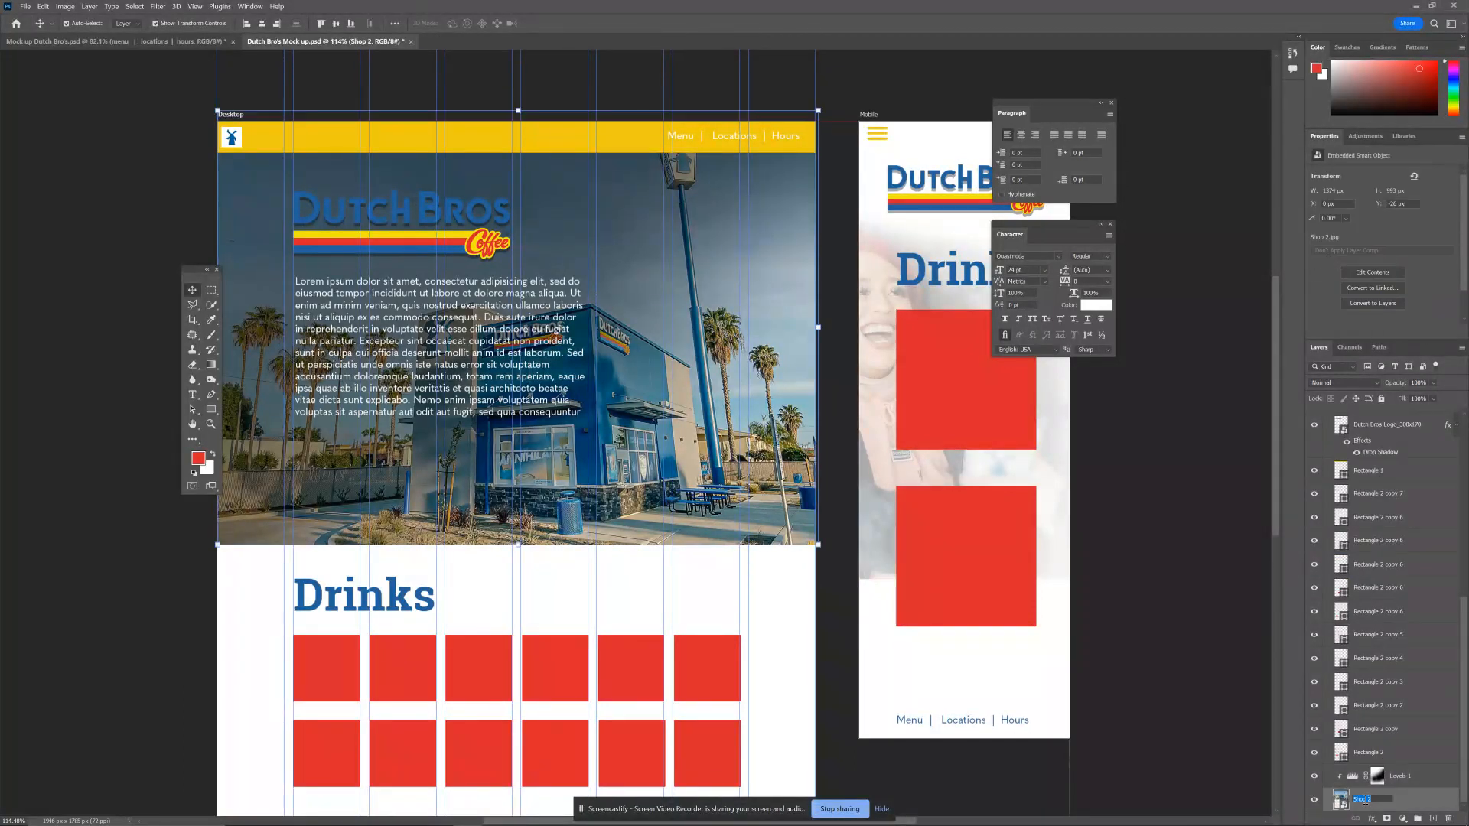
click(1378, 798)
key(Return)
Switch to File Explorer and open the Dutch Bro's folder in Documents to check for generated assets.
mouse_move(316, 824)
click(353, 816)
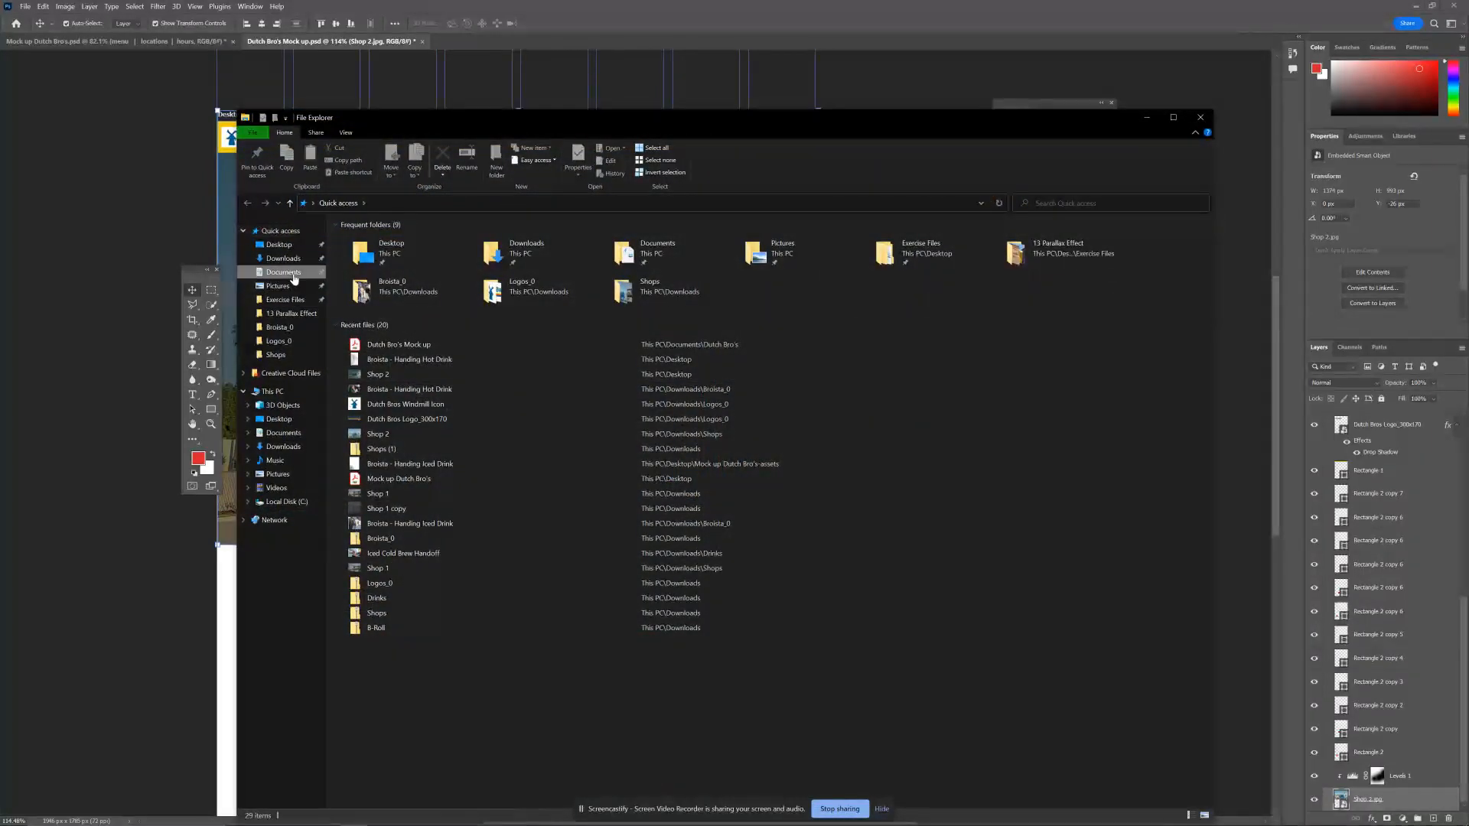
click(294, 278)
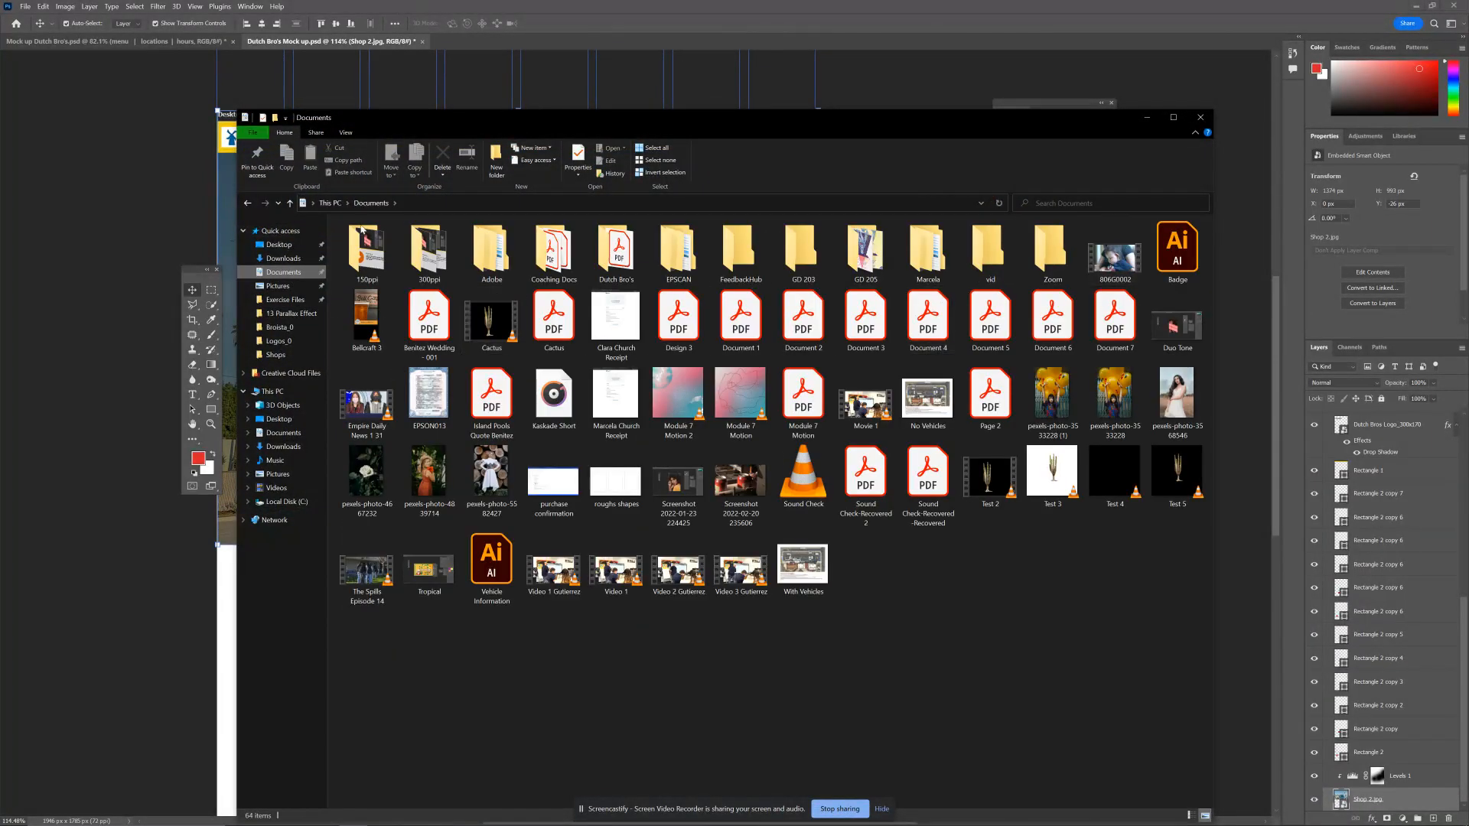
double_click(616, 264)
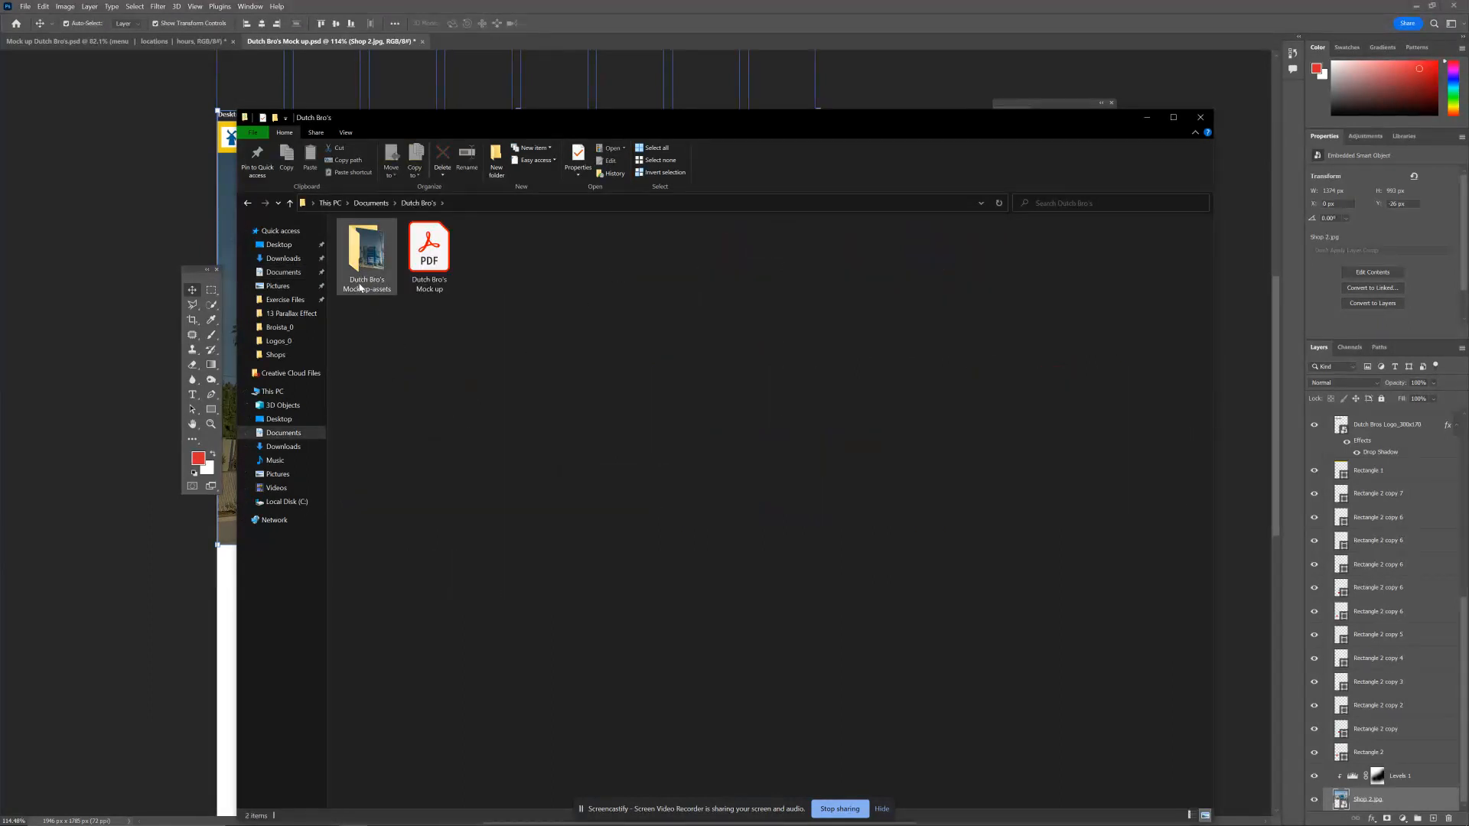
Back in Photoshop, rename the Mobile artboard's Broista - Handing Hot Drink layer to Broista - Handing Hot Drink.jpg.
scroll(1408, 656, up, 2)
scroll(1408, 656, up, 4)
click(1437, 475)
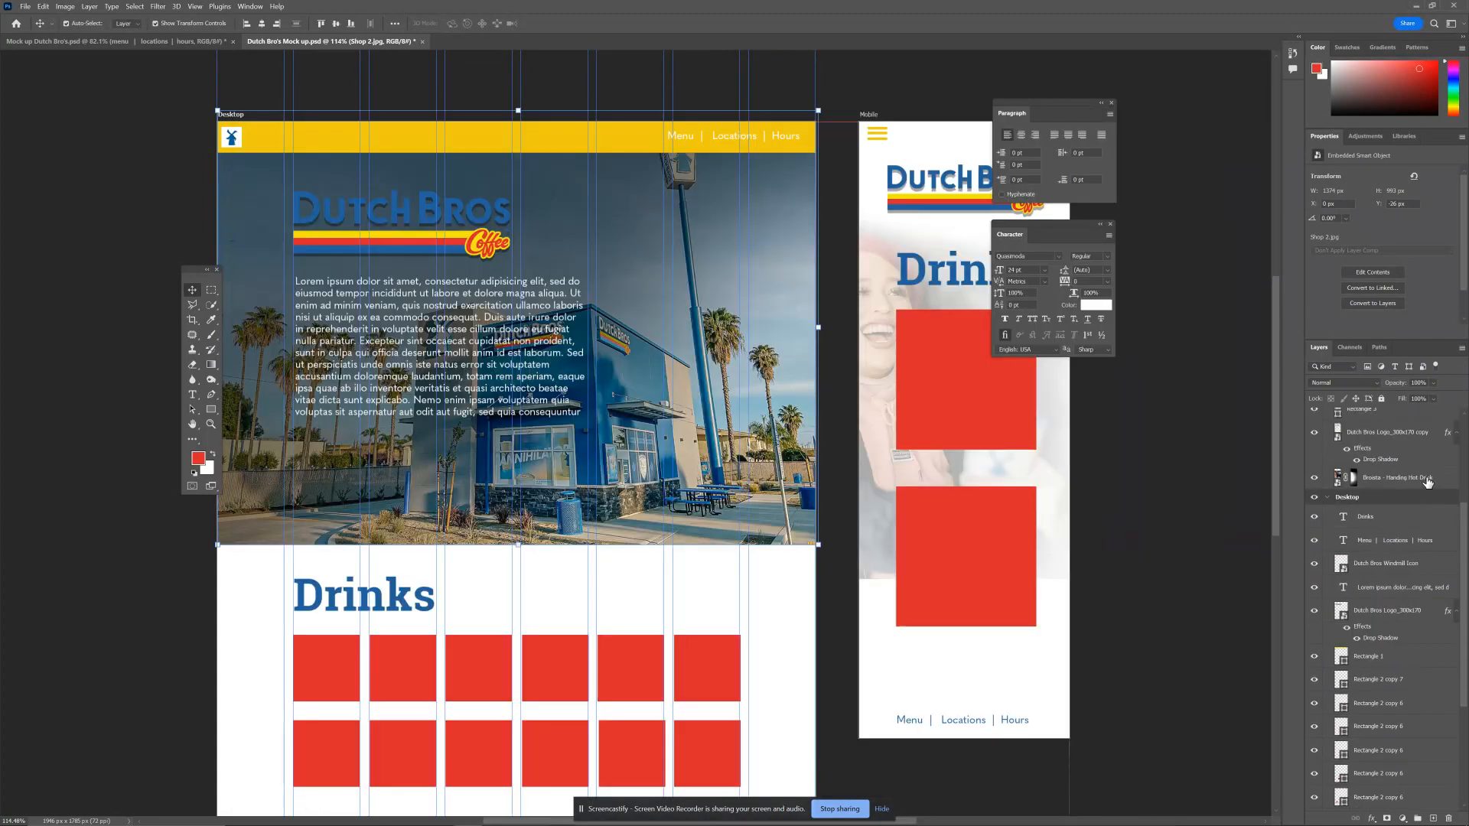
click(1435, 477)
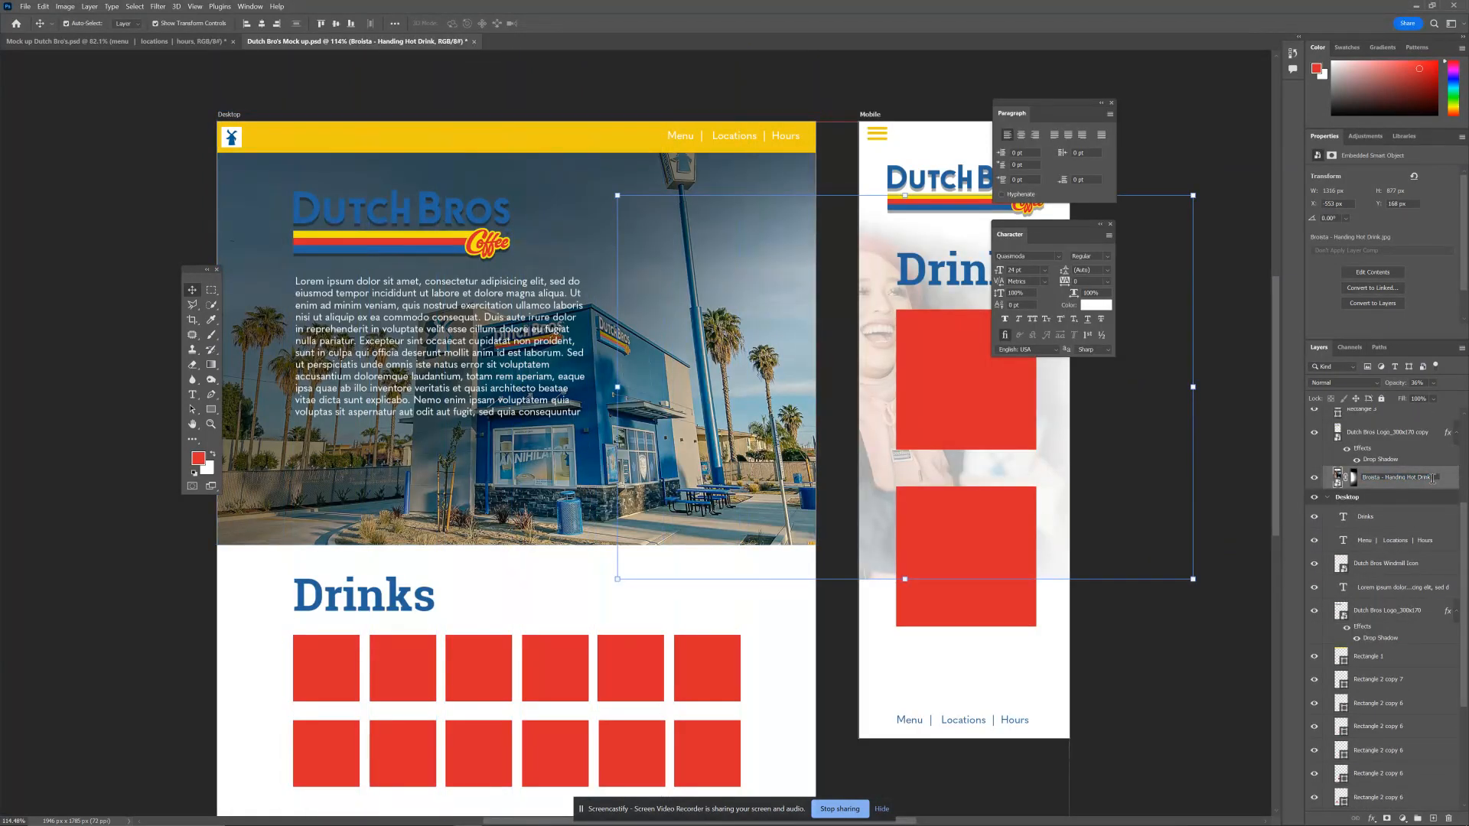
key(Return)
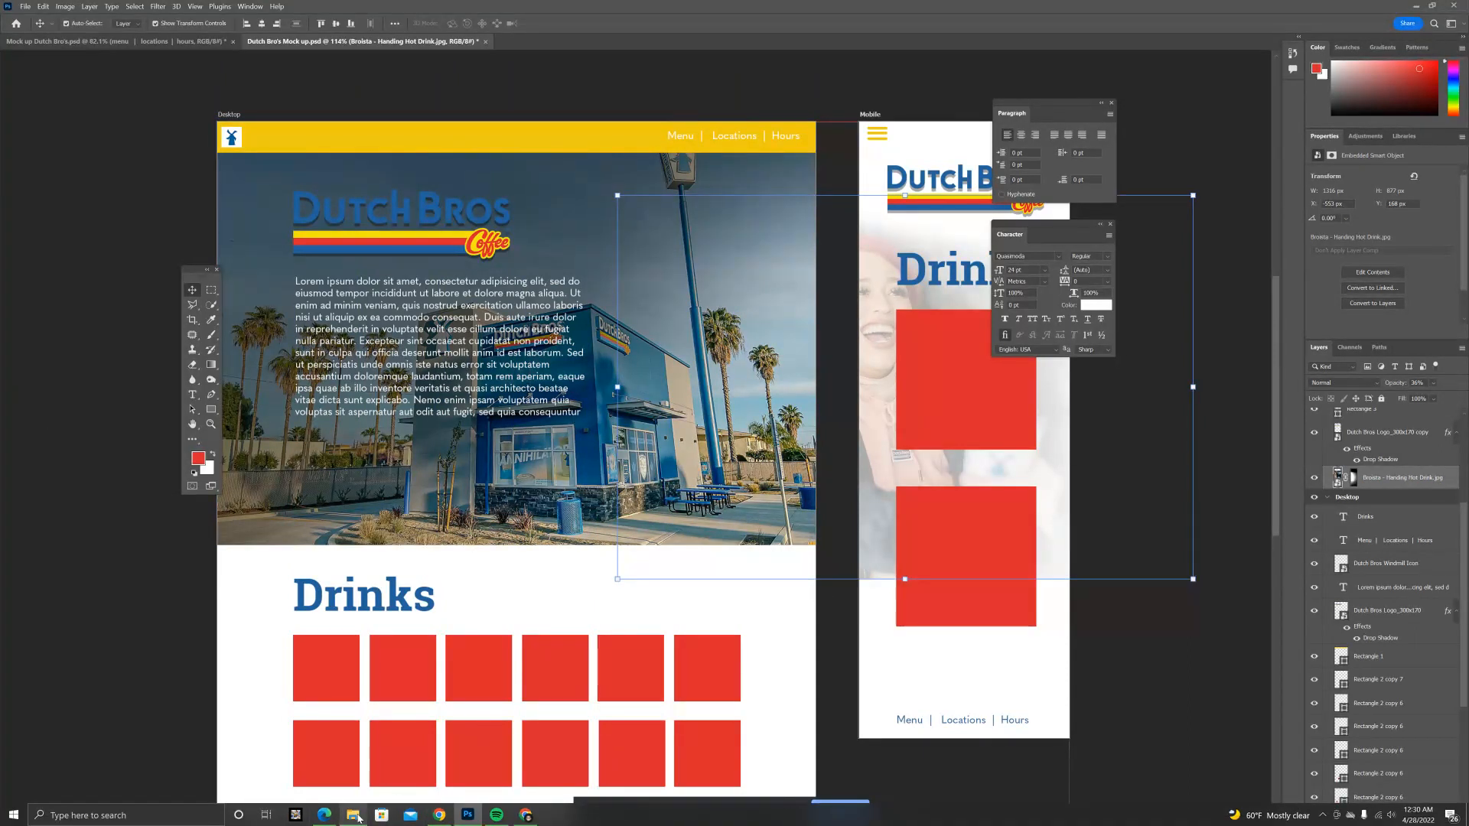
View the generated images in the Dutch Bro's Mock up-assets folder in File Explorer and return to Photoshop.
click(353, 814)
double_click(367, 253)
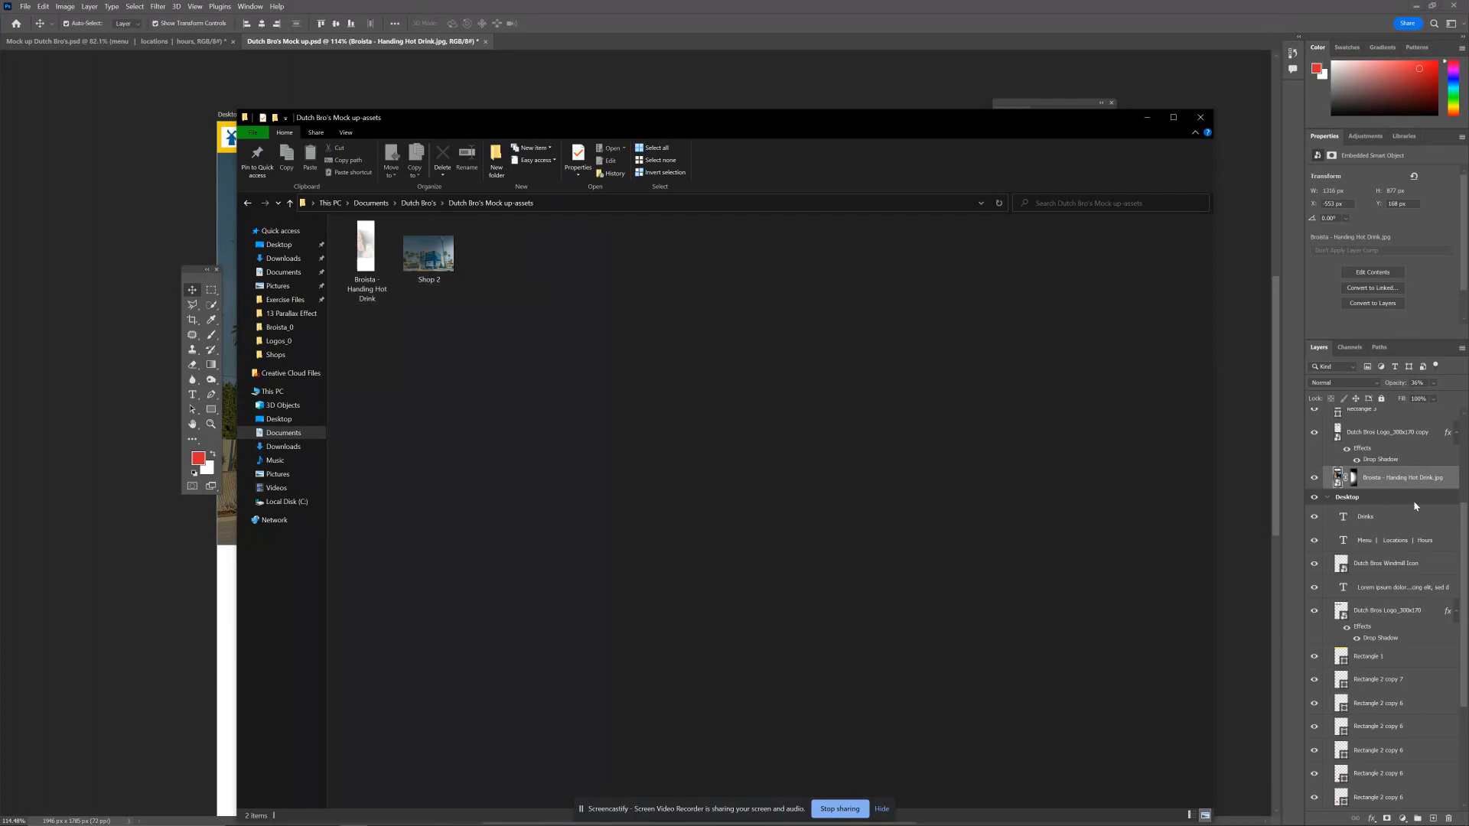
scroll(1415, 507, up, 4)
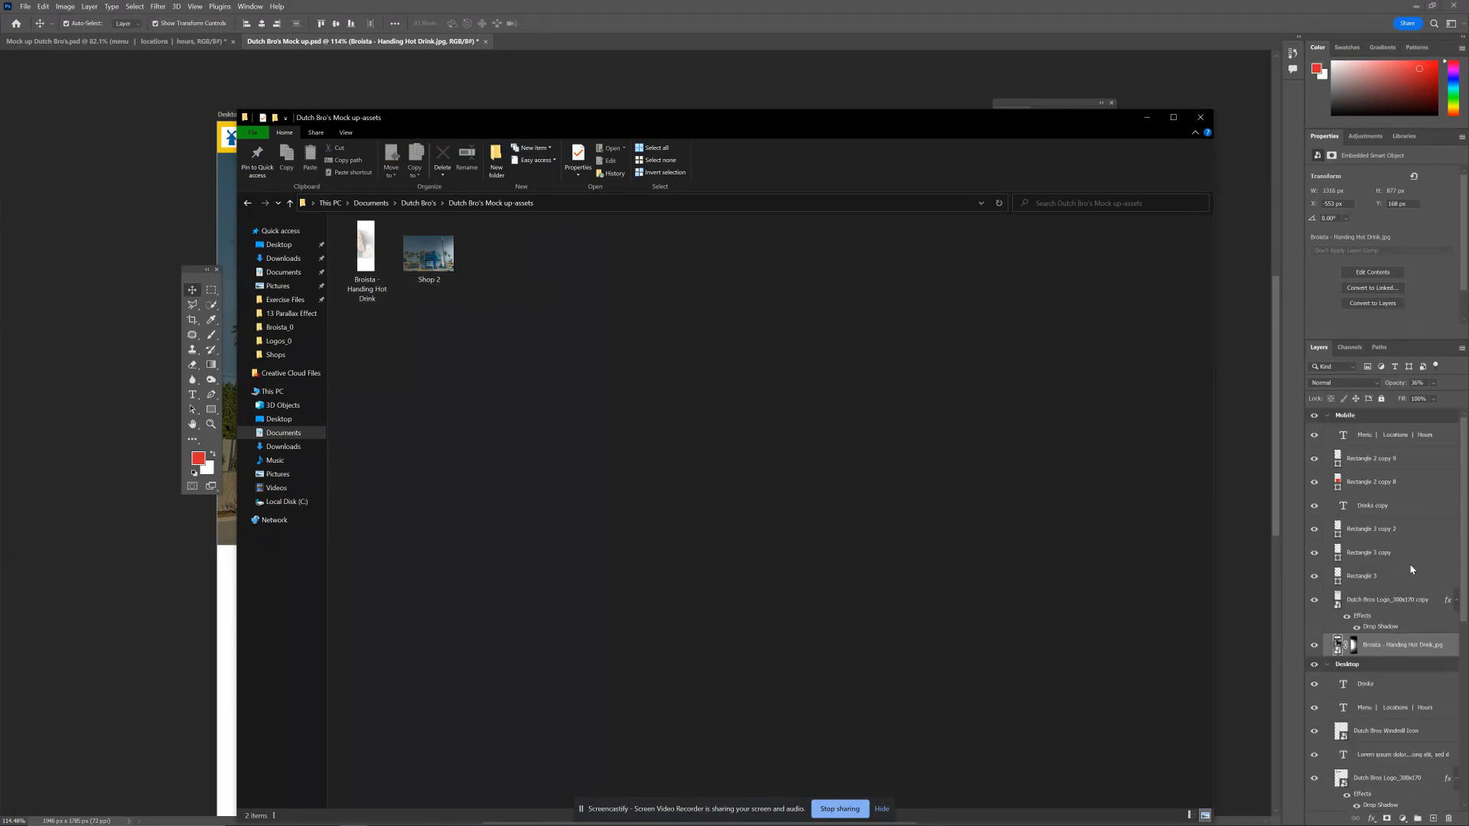
click(89, 274)
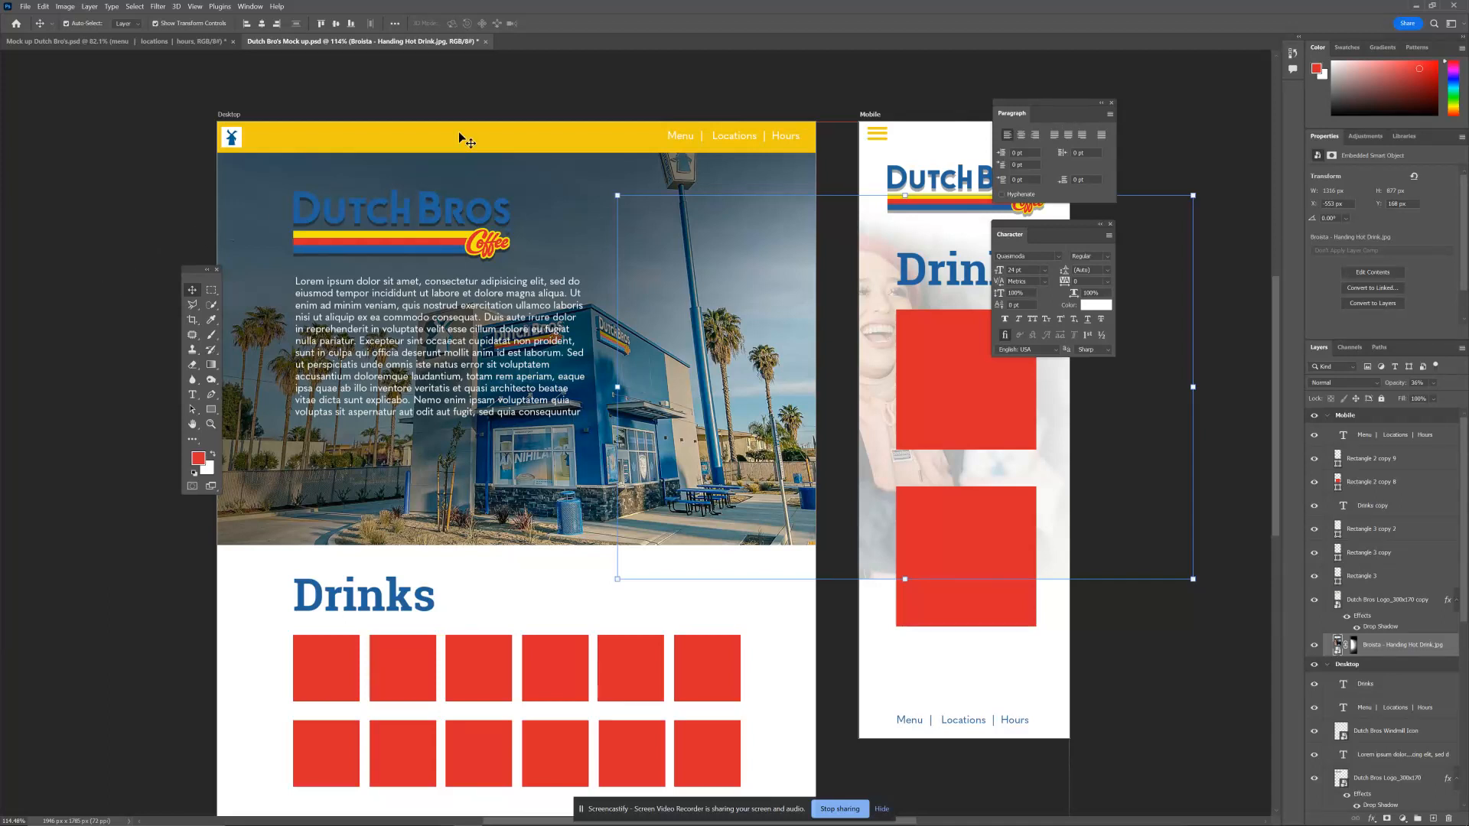
Copy the CSS of the Desktop artboard's Drinks heading layer.
click(536, 589)
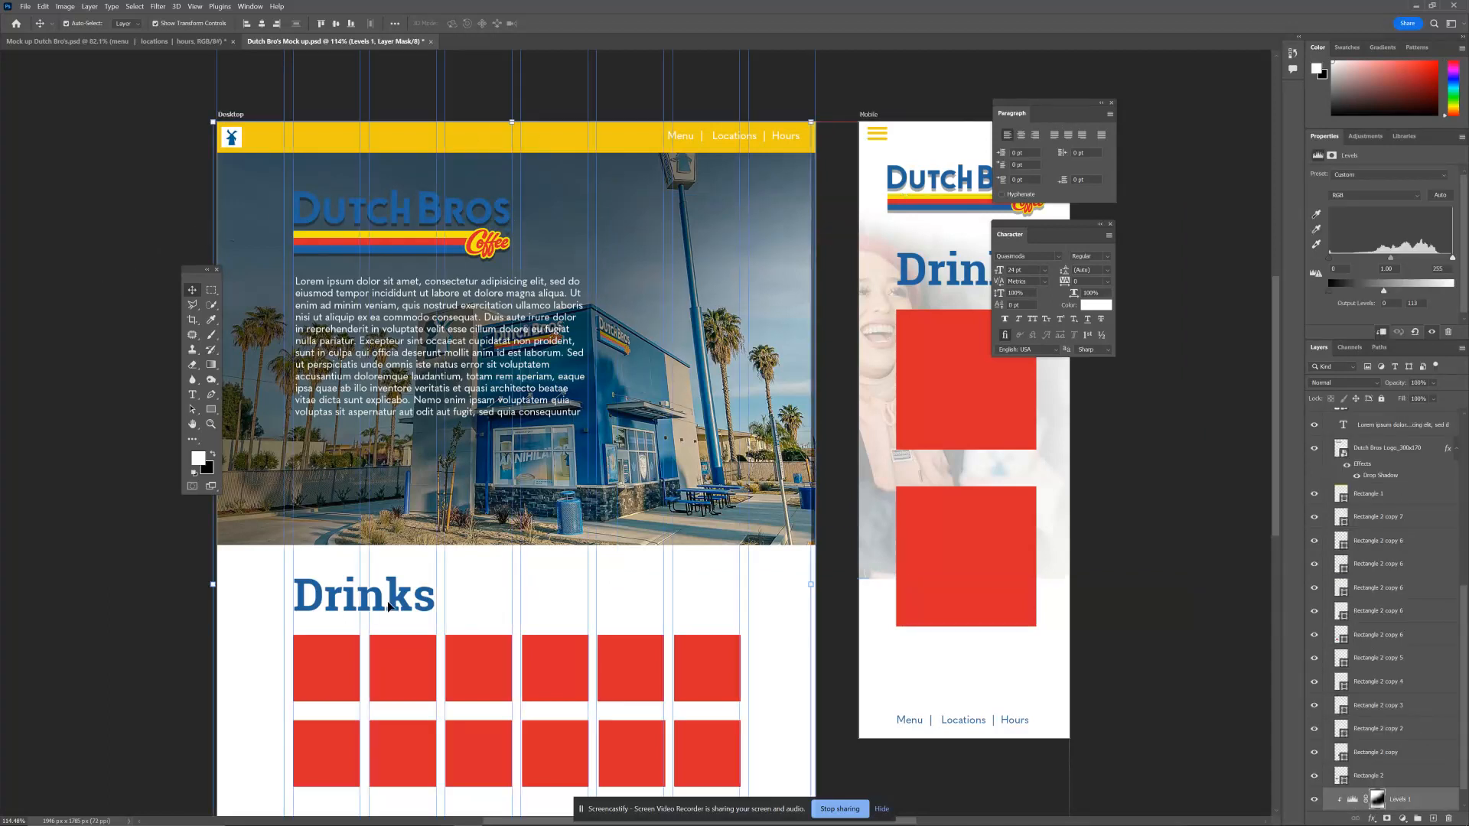
click(388, 606)
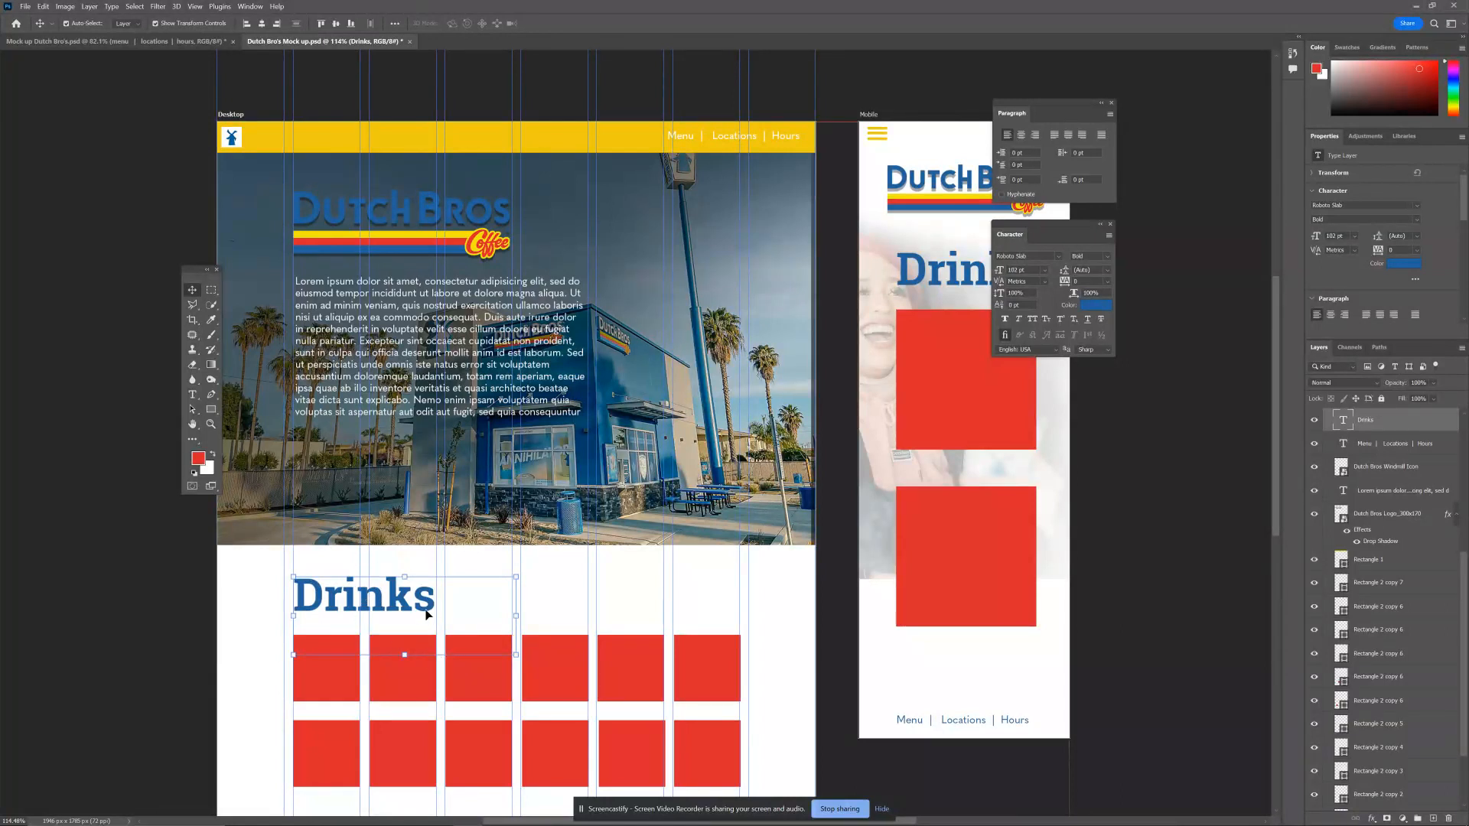
click(138, 6)
mouse_move(89, 6)
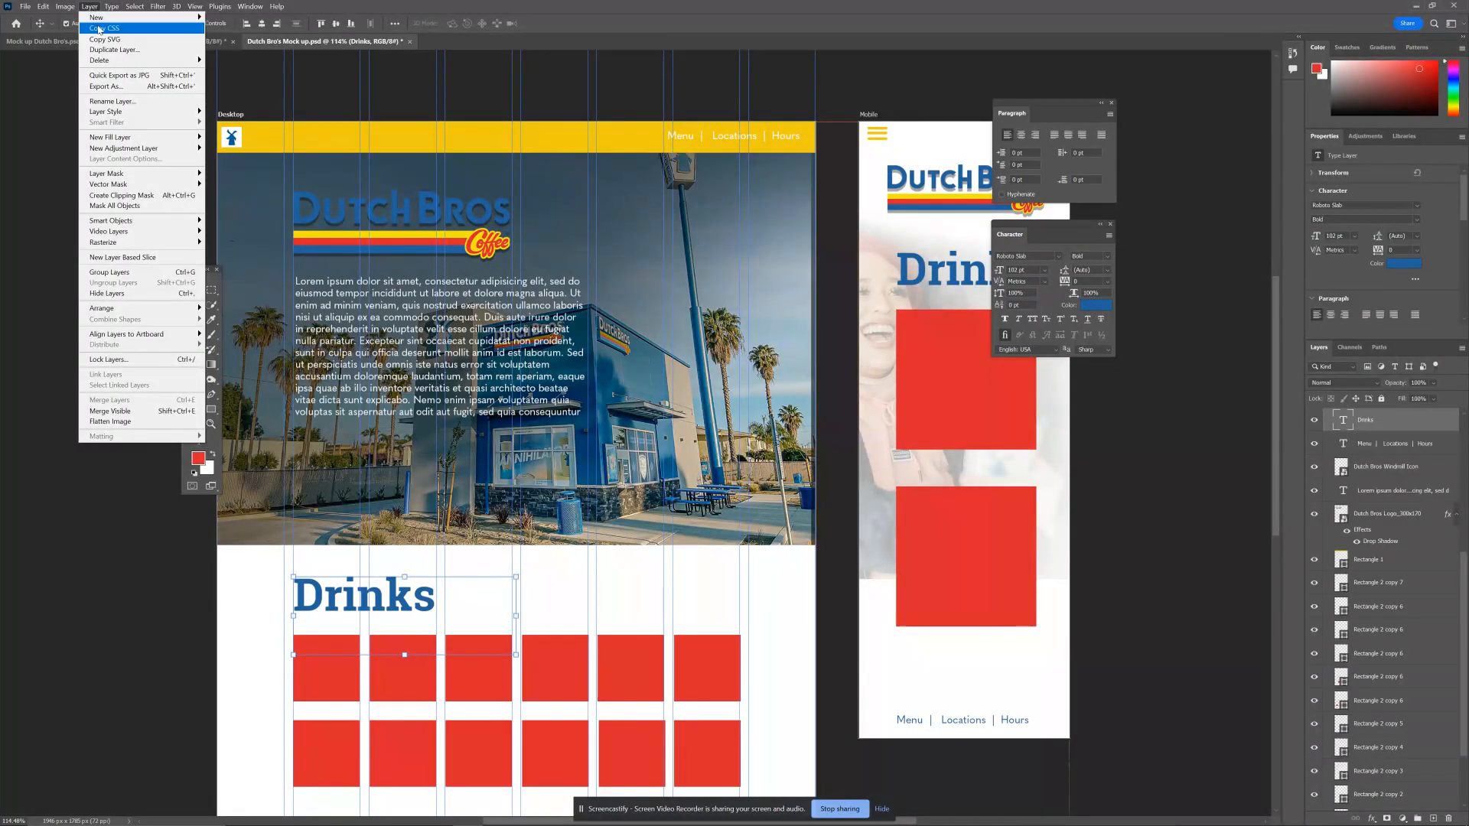
click(99, 29)
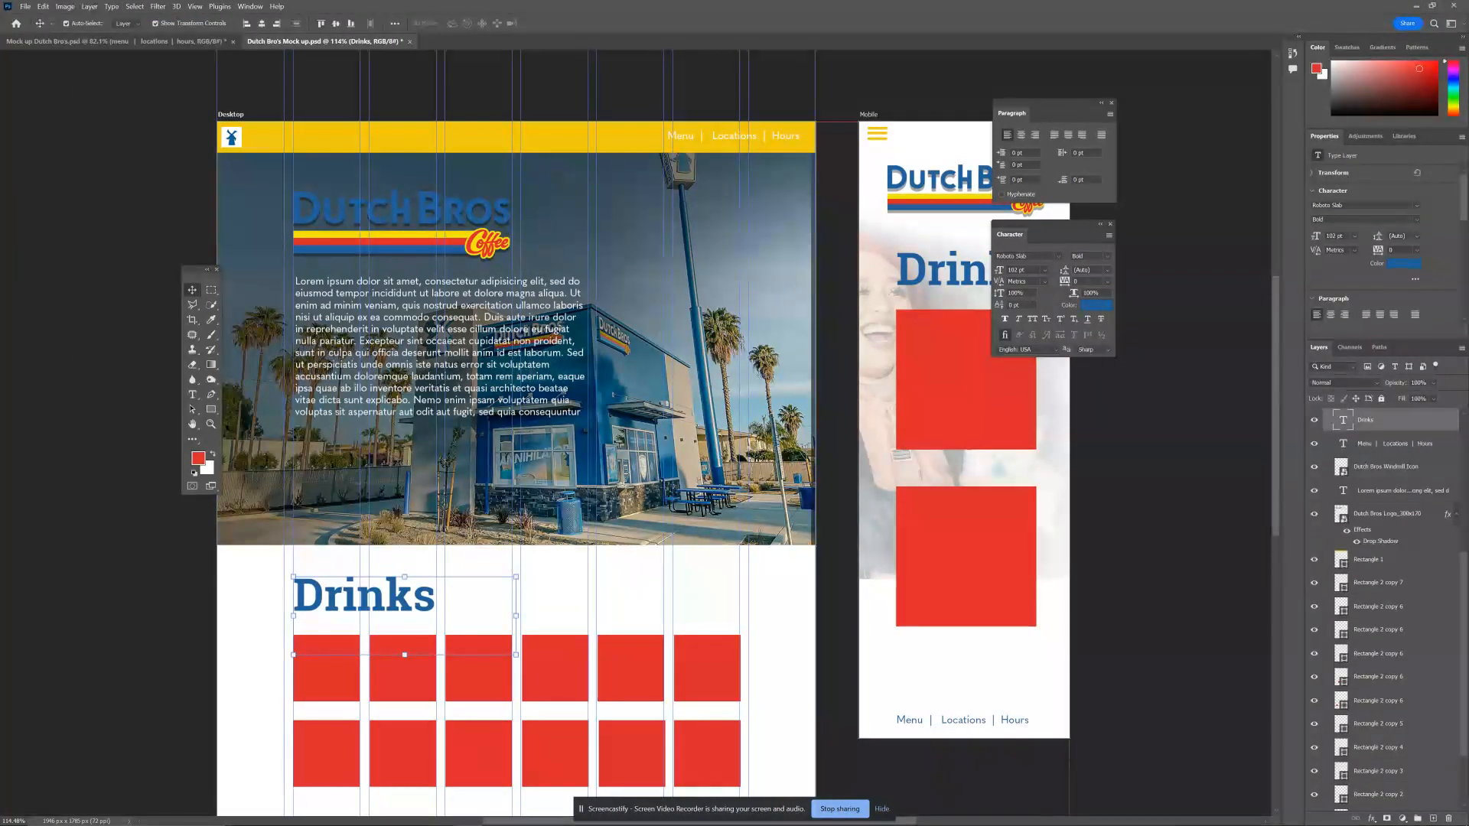
Search Windows for notes, open a blank Notepad document and paste the Drinks heading's CSS into it.
mouse_move(371, 820)
click(129, 816)
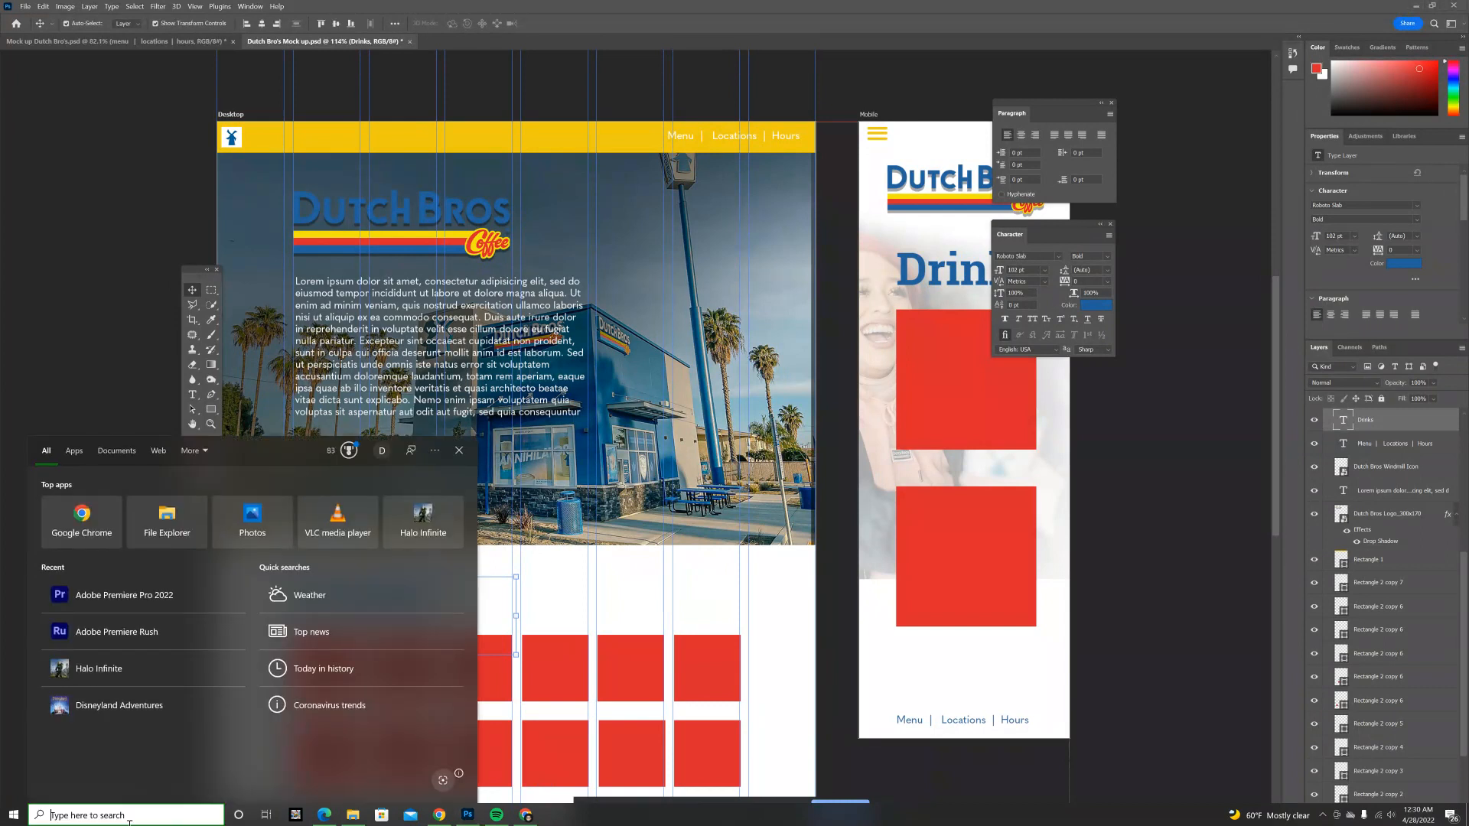
text(notes)
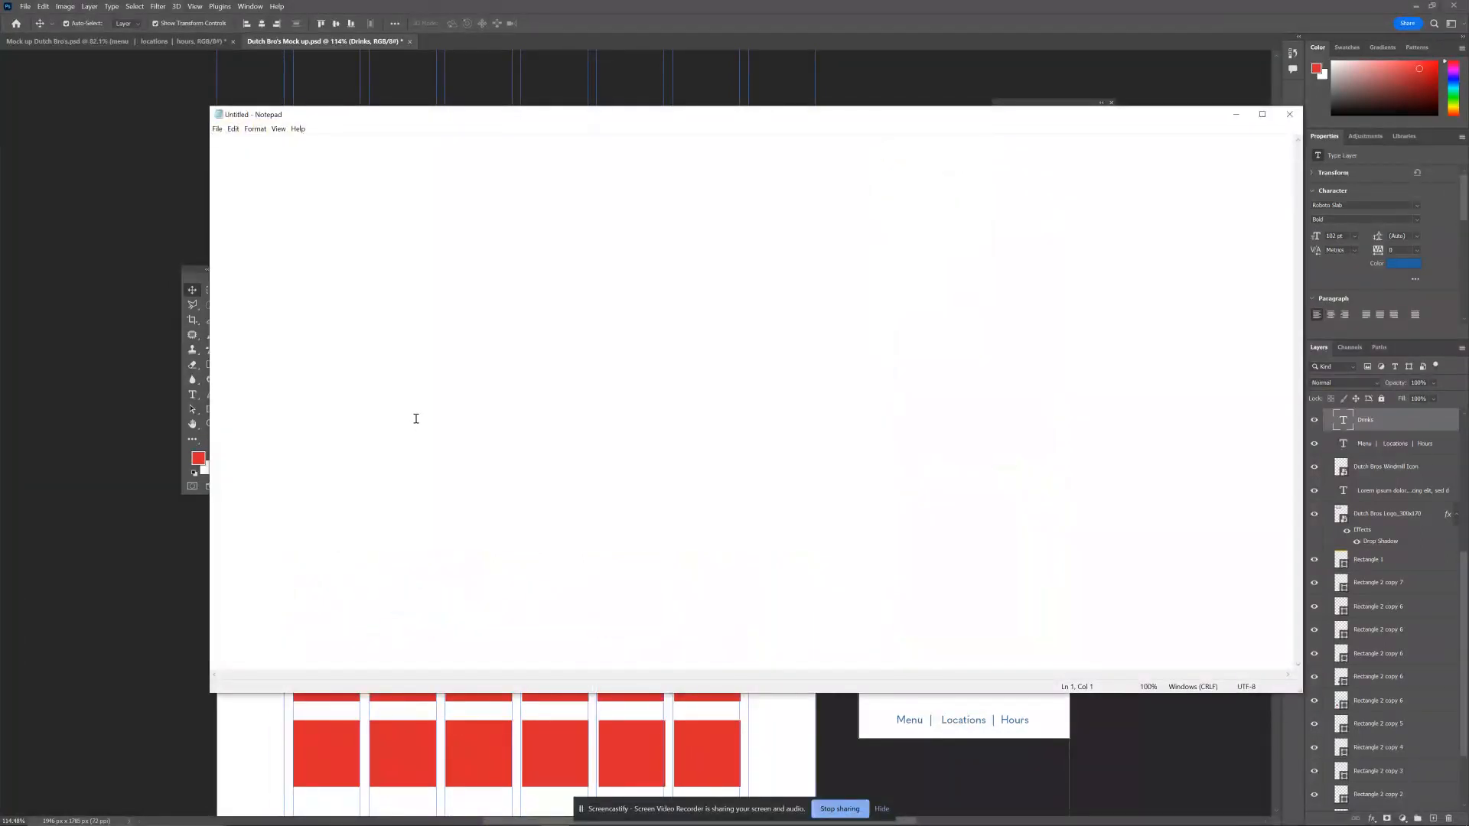
key(ctrl+v)
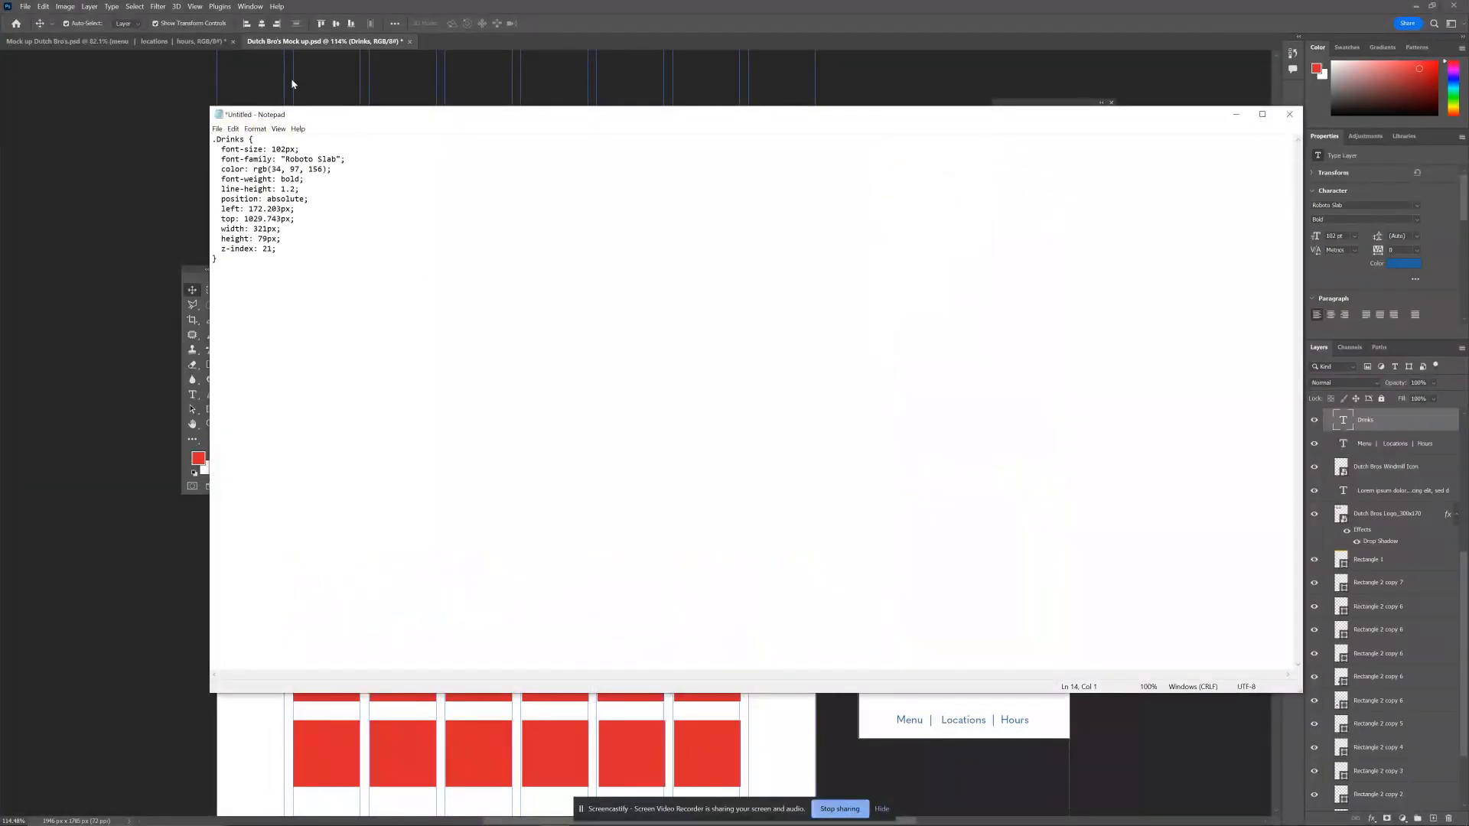
Move the Notepad window aside and examine the font size, font family, color and position values in the Drinks CSS.
drag(321, 117, 714, 282)
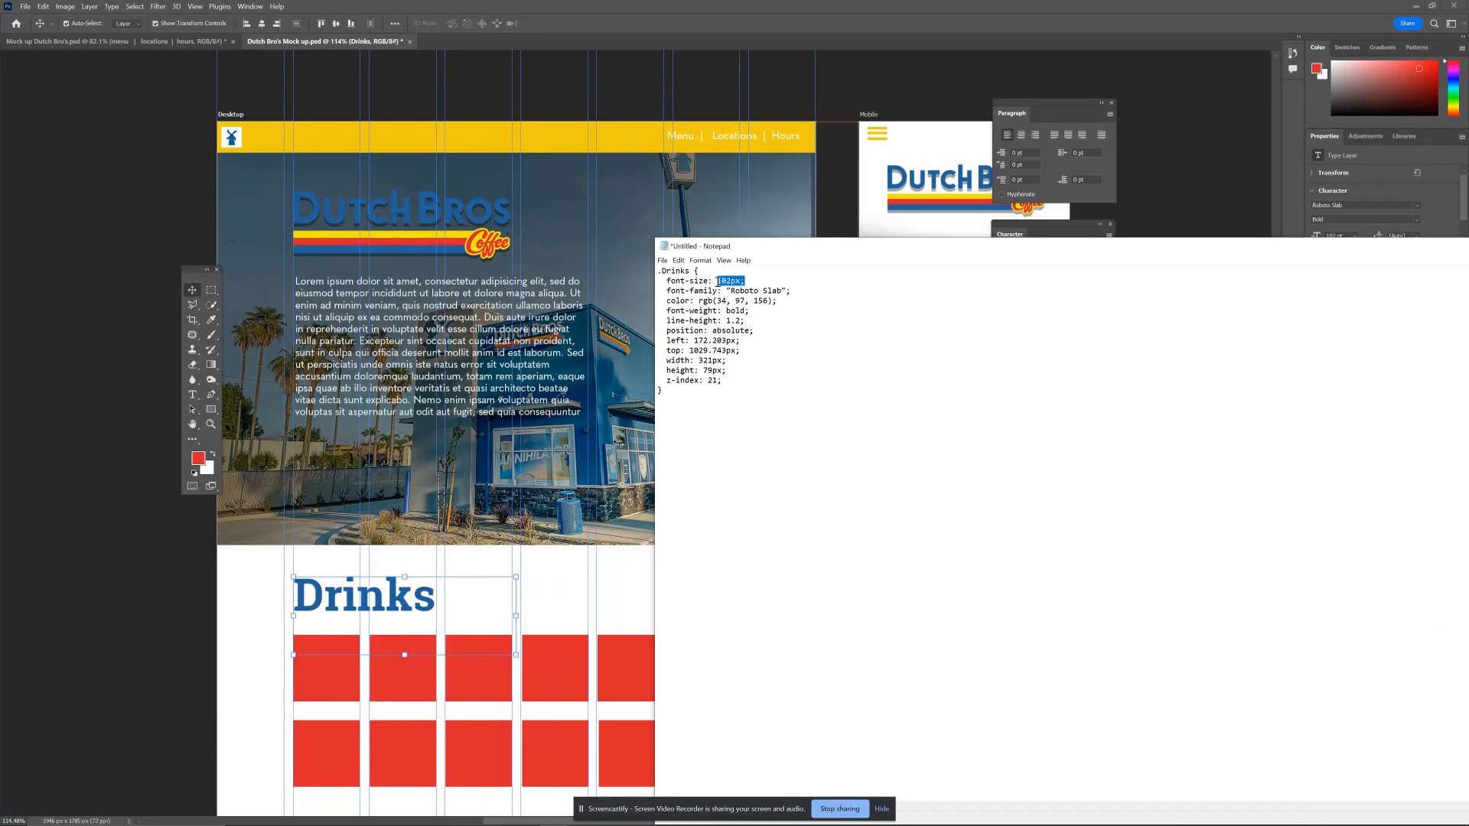
drag(820, 294, 737, 292)
mouse_move(658, 311)
mouse_down()
mouse_move(750, 311)
mouse_move(657, 310)
mouse_up()
drag(746, 321, 737, 352)
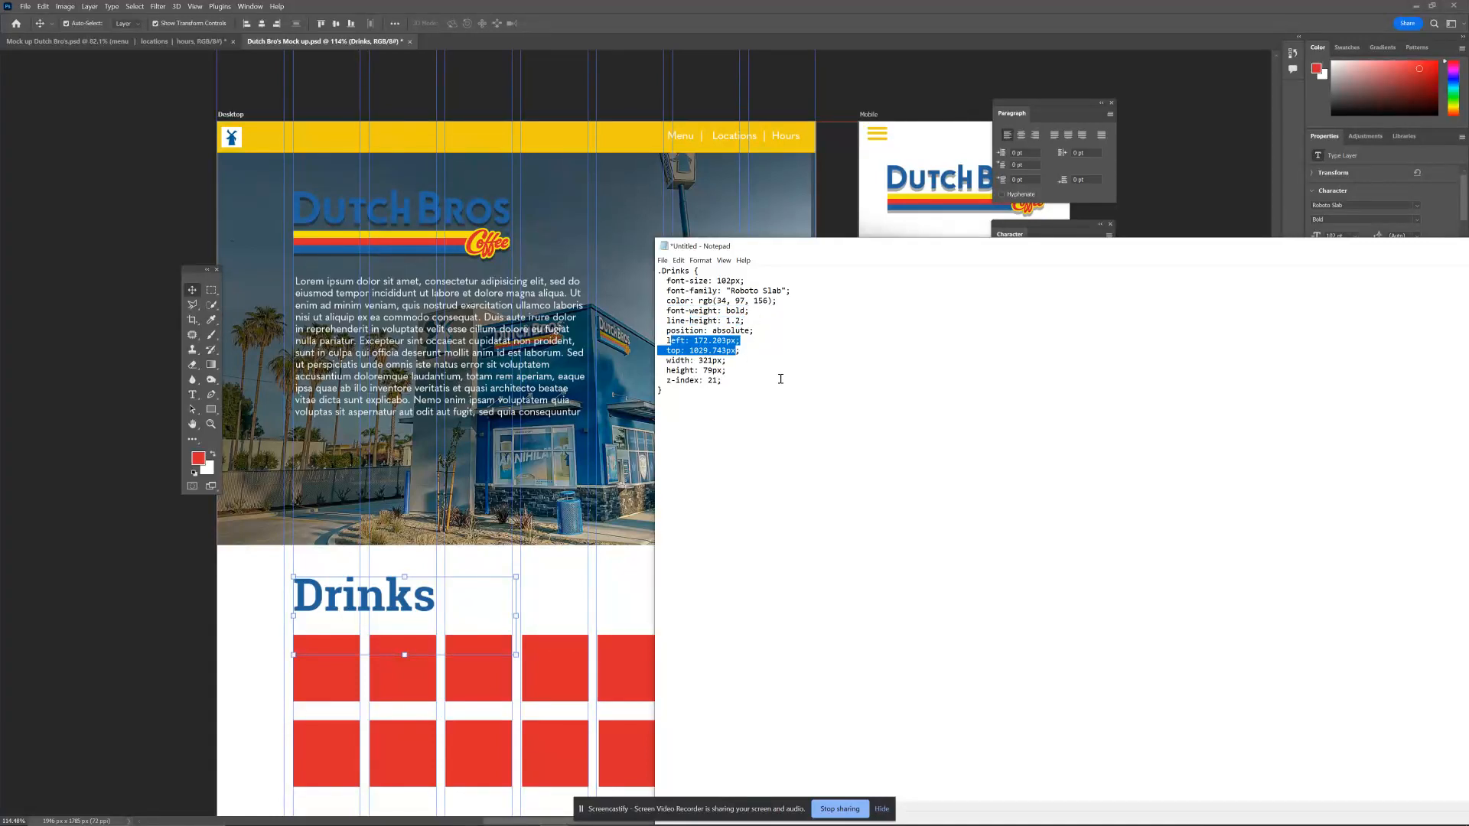
drag(872, 244, 832, 451)
Return to Photoshop and copy the CSS of the Desktop artboard's lorem ipsum paragraph layer.
mouse_move(803, 825)
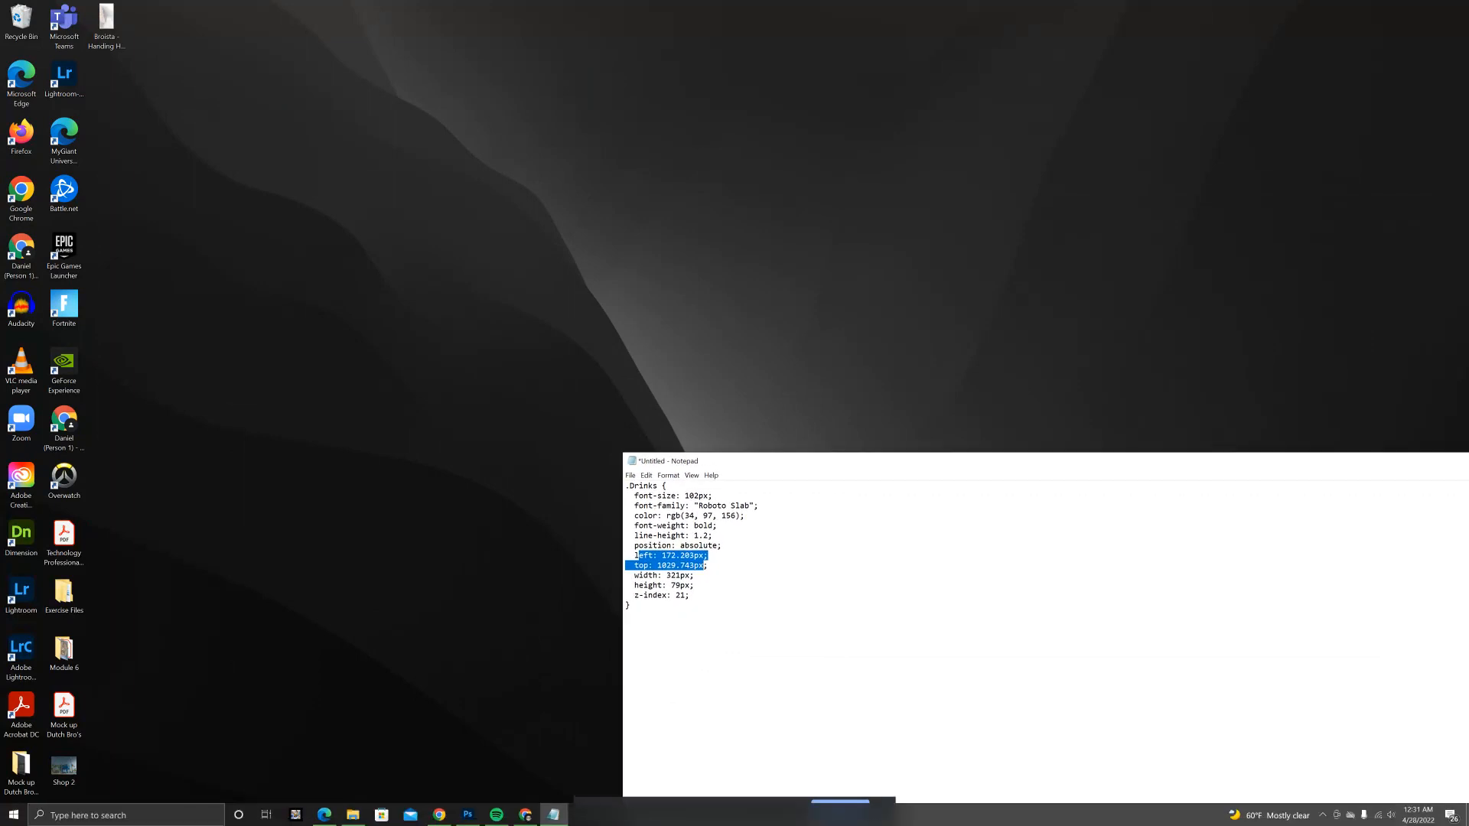
click(467, 815)
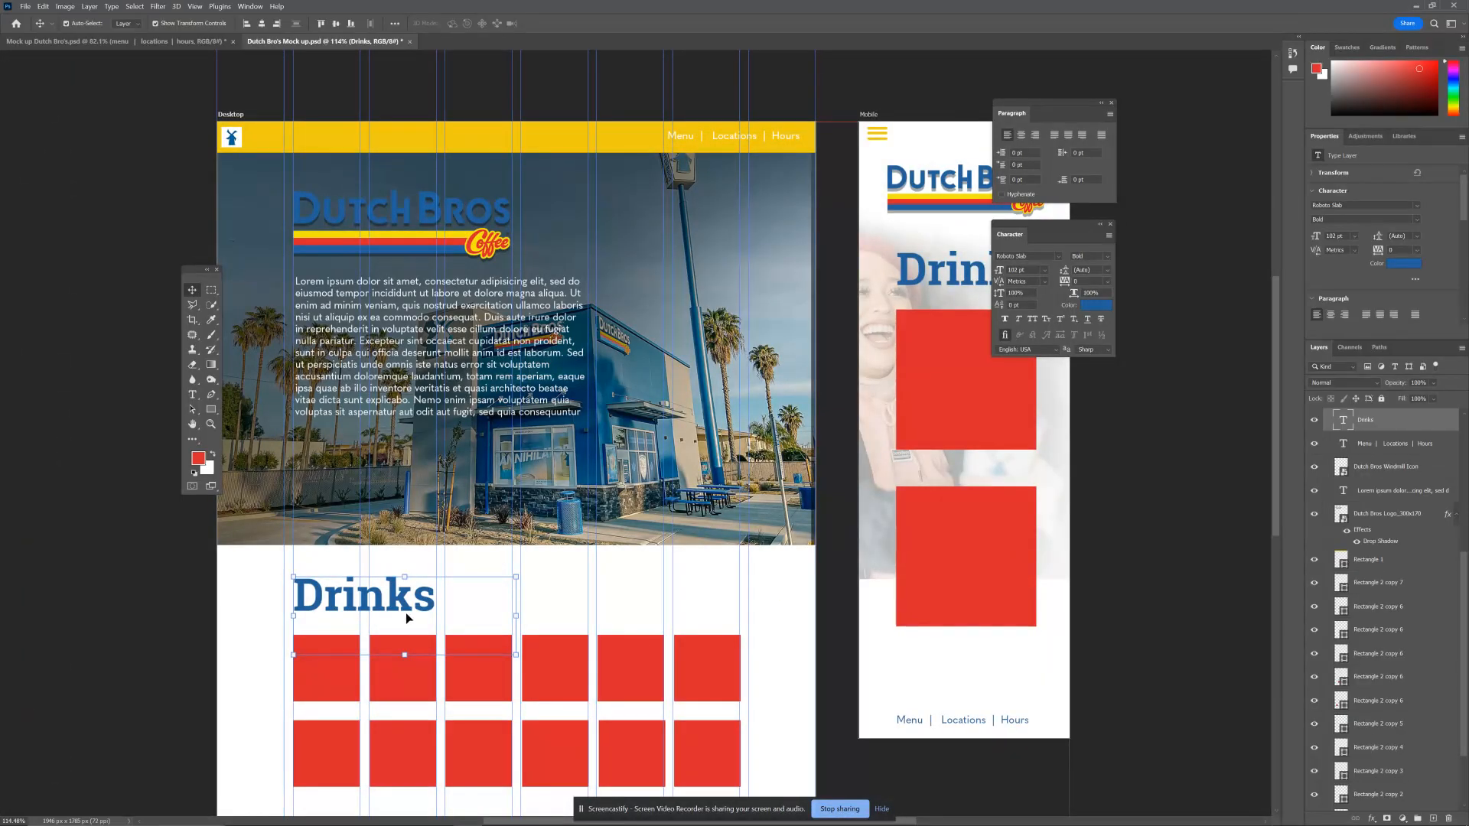
click(494, 369)
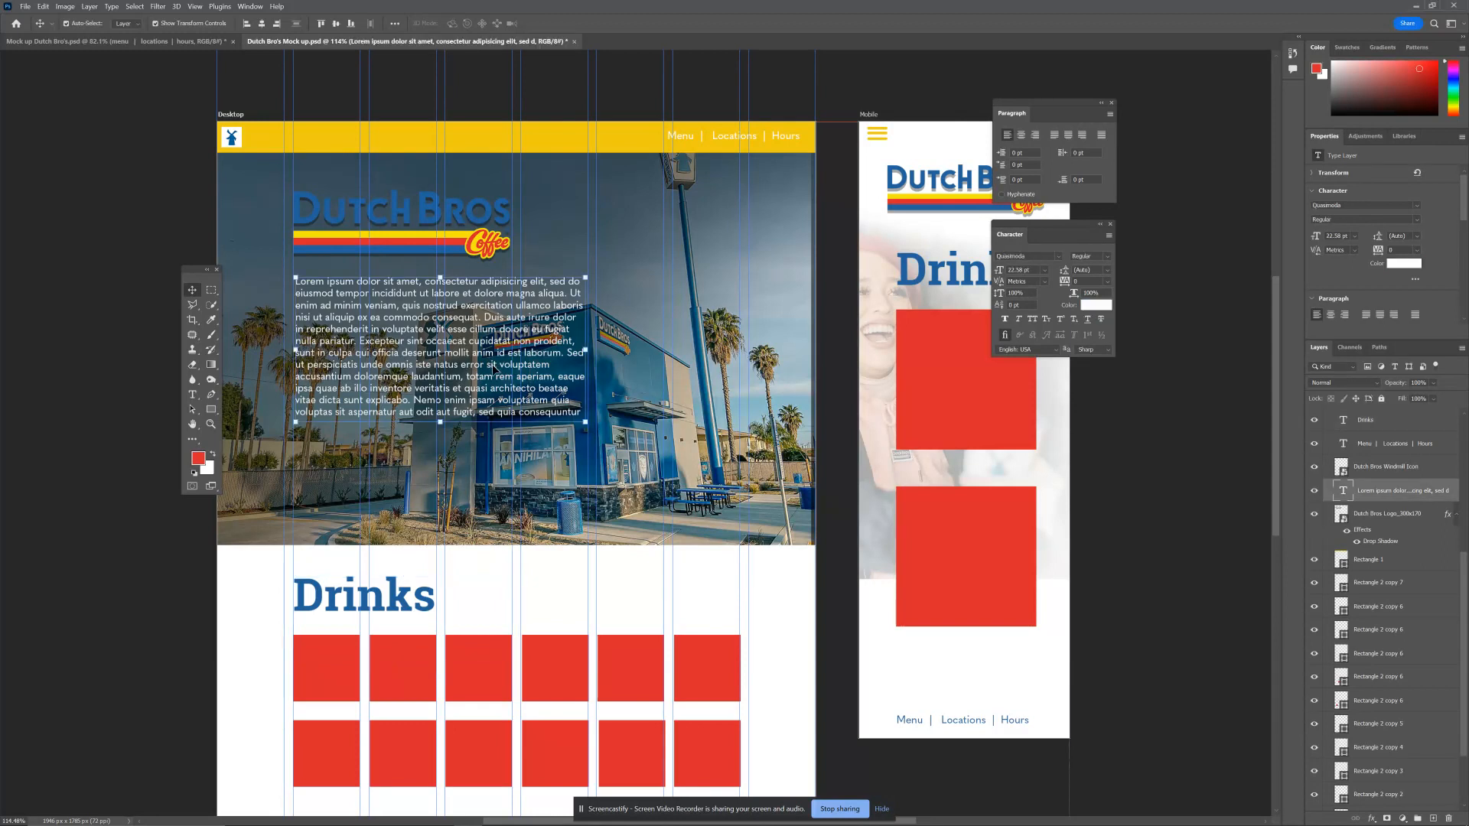
click(90, 6)
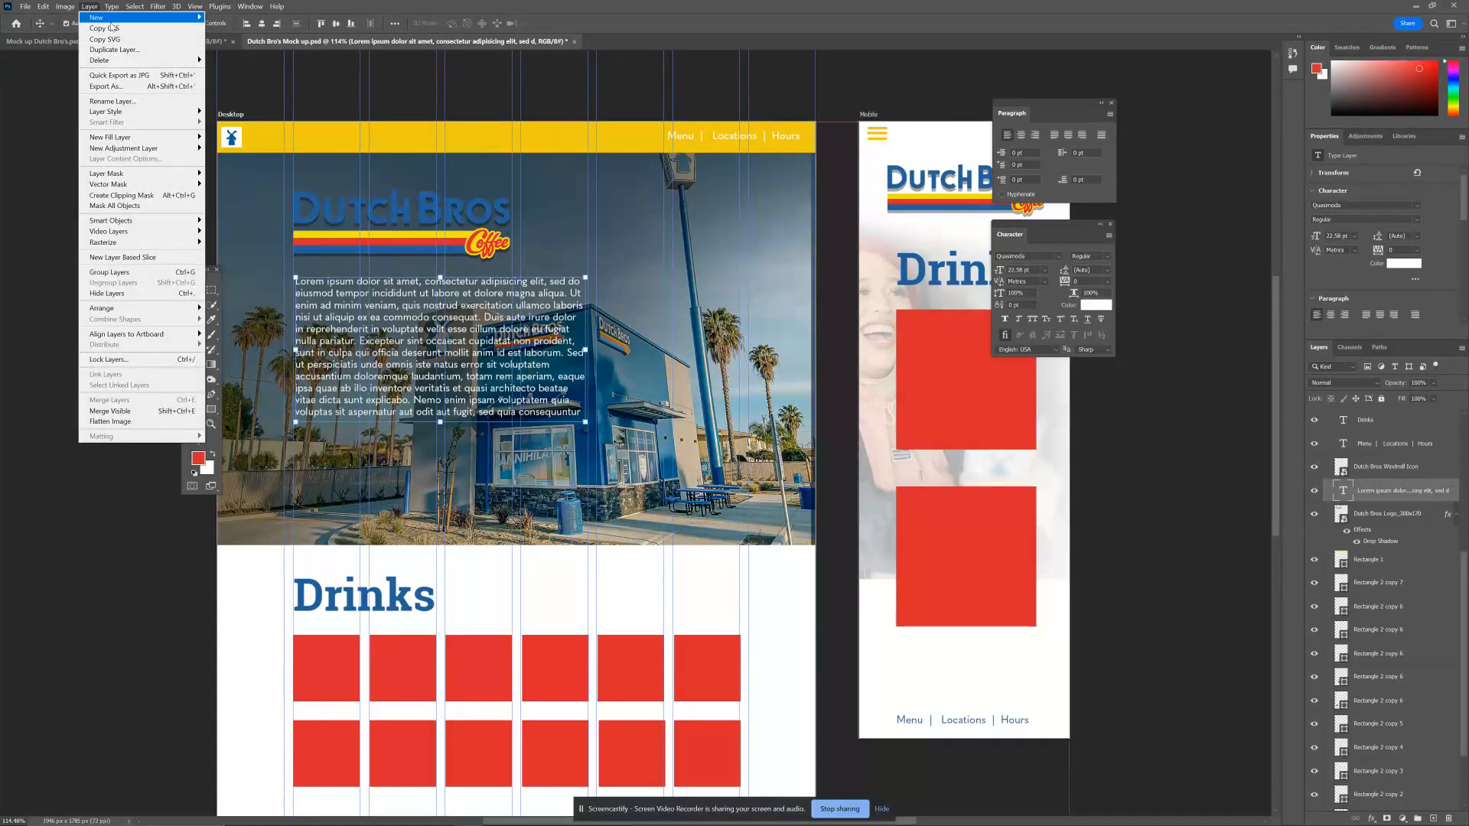
click(107, 28)
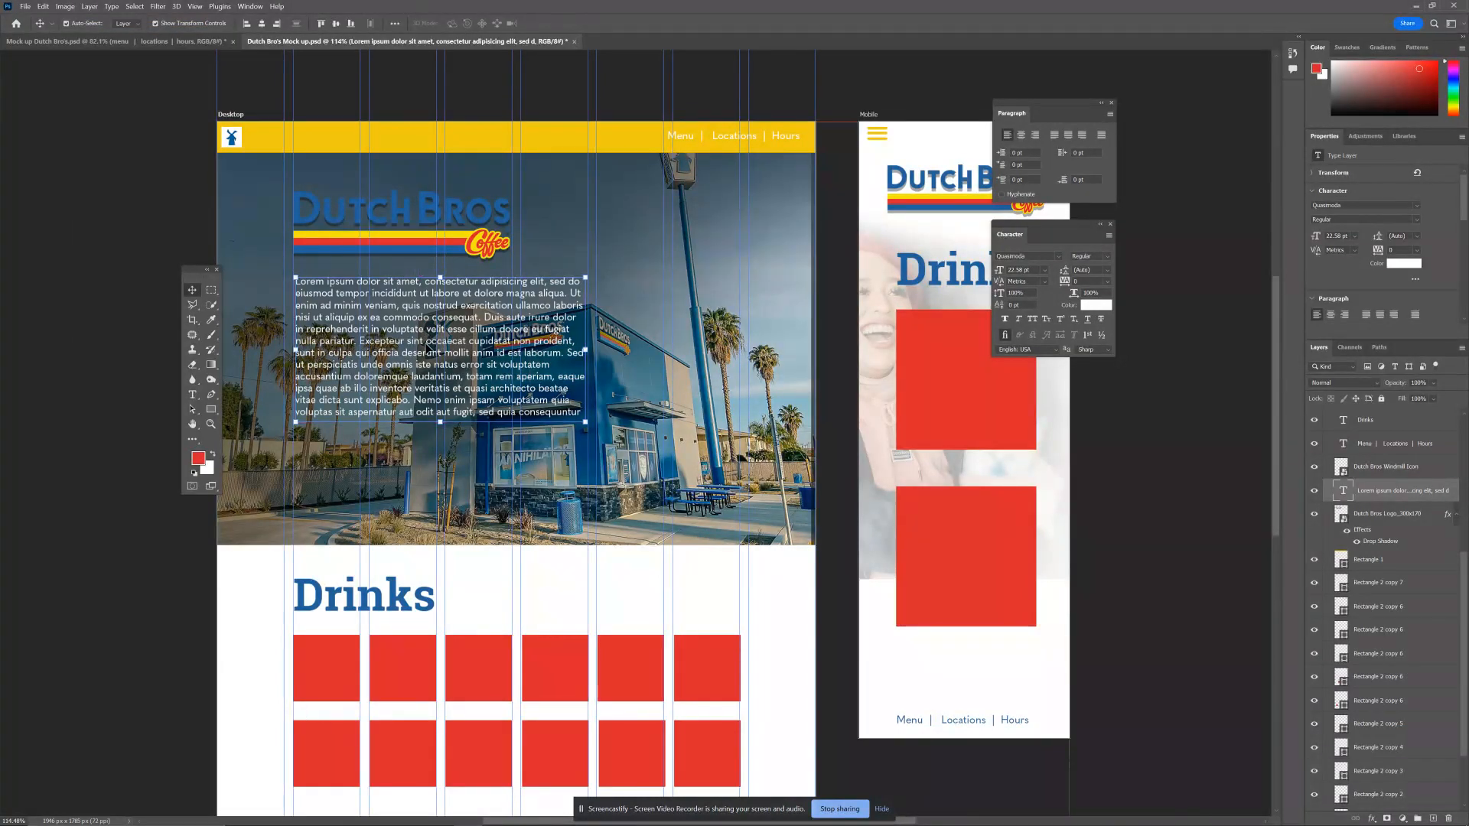
In Notepad, paste the paragraph's CSS under a Body Text label and add the label Drinks title above the Drinks CSS.
key(super+Tab)
click(623, 206)
click(789, 635)
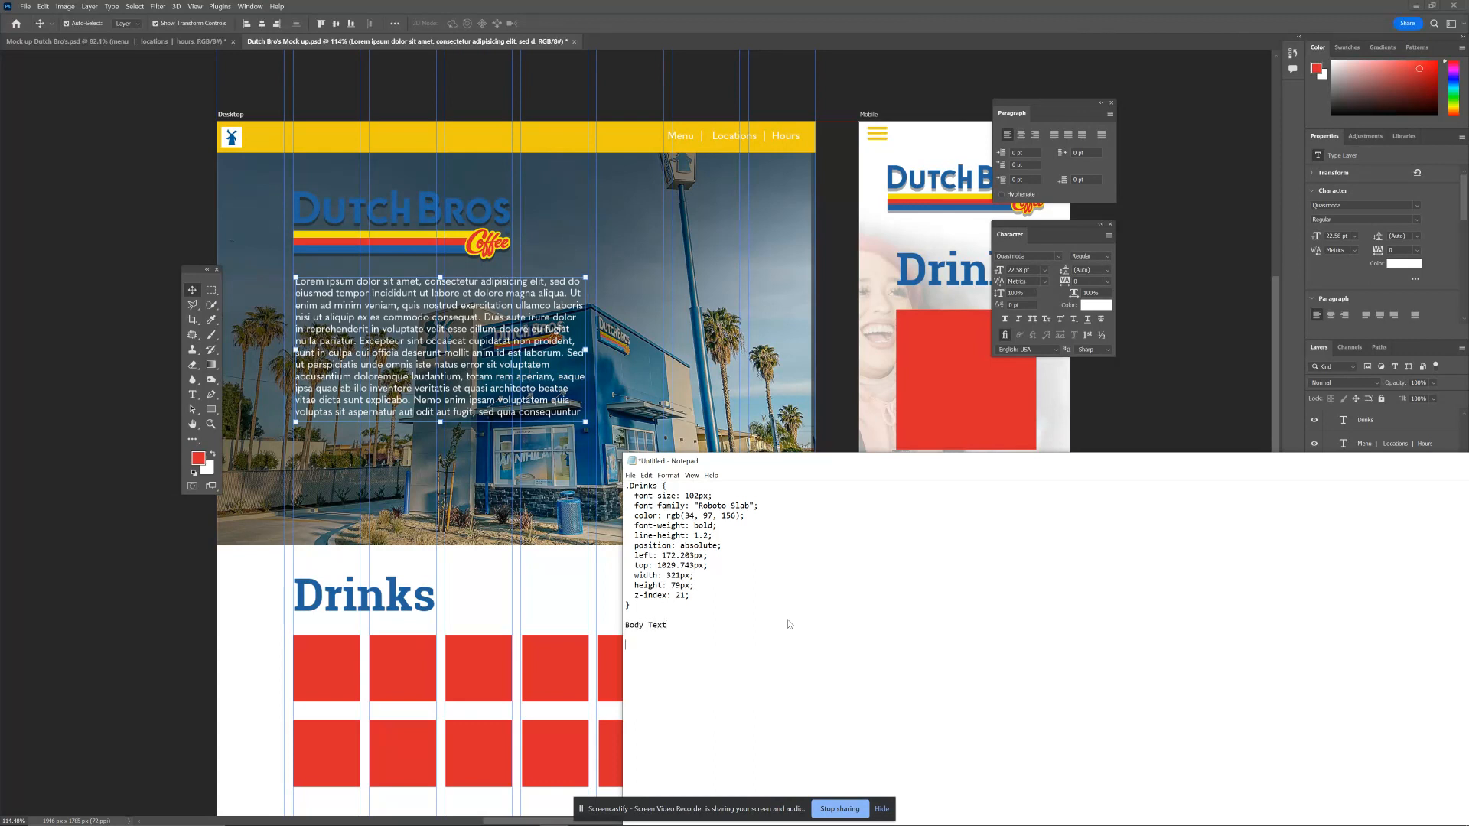
key(ctrl+v)
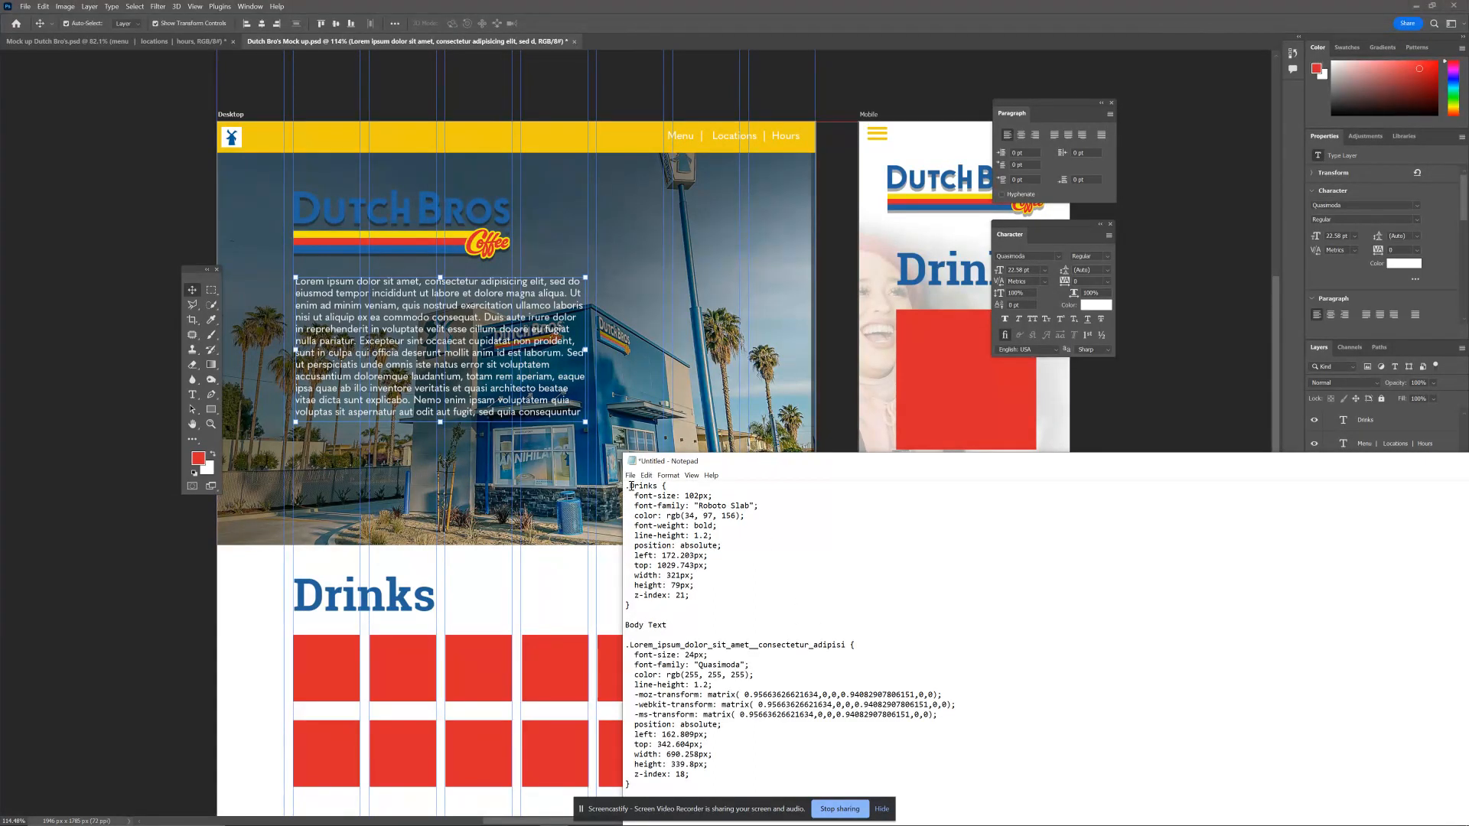
key(Return)
text(Drinks title)
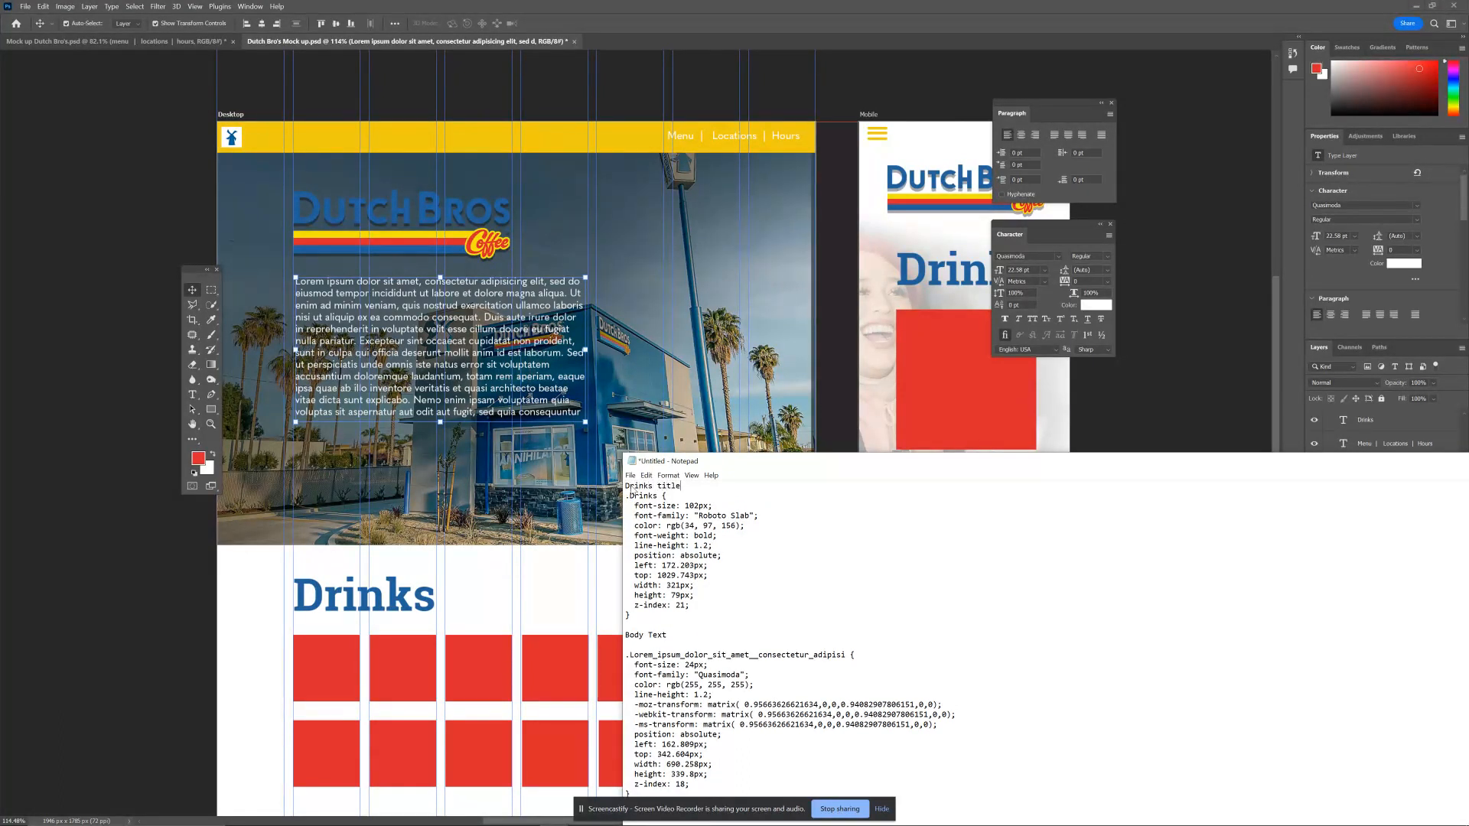
Move the Notepad window and highlight the body text CSS lines from line-height through z-index to examine them.
drag(802, 463, 687, 191)
drag(552, 362, 511, 362)
key(Down)
key(Down)
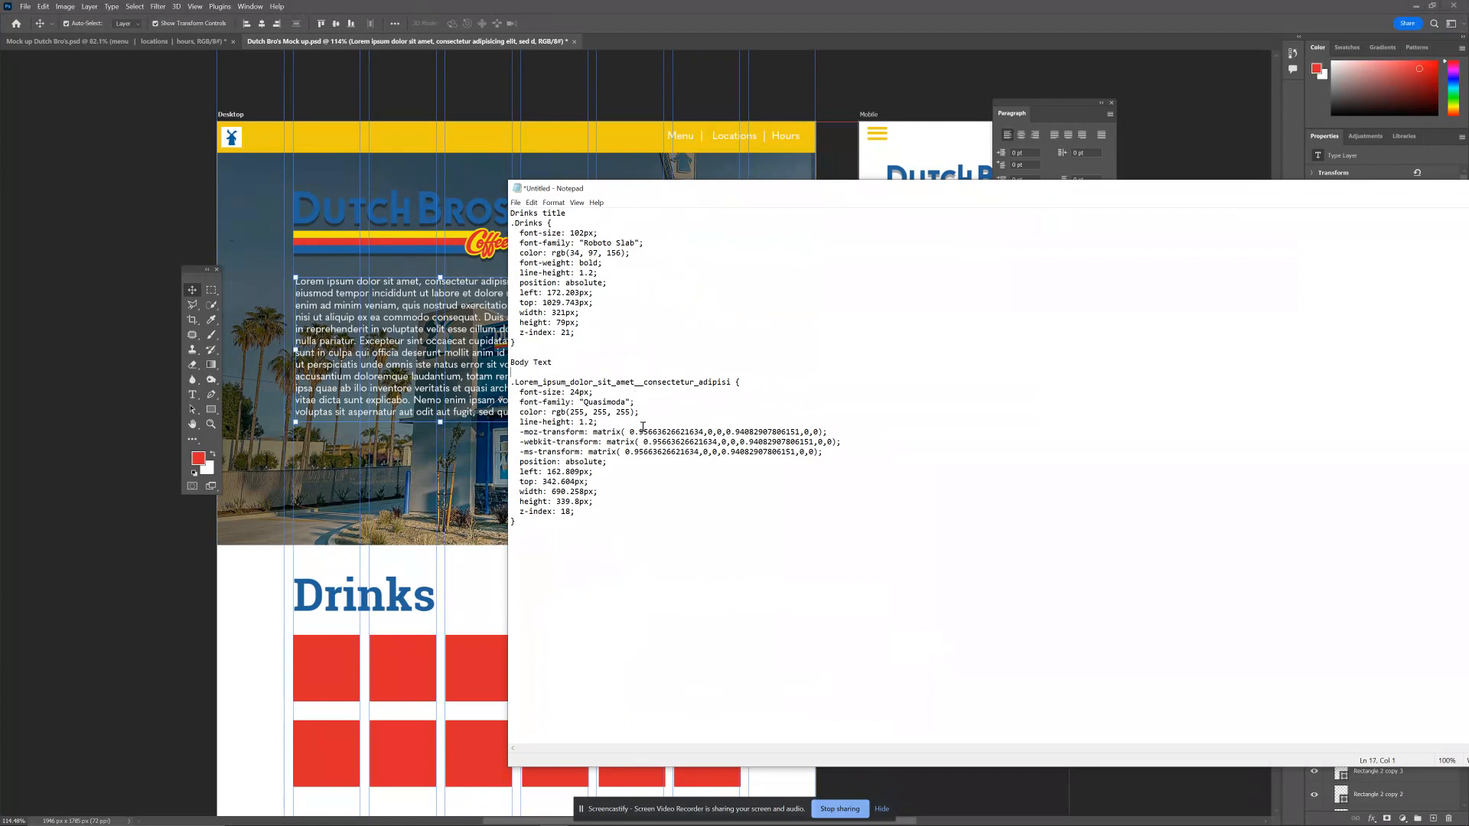
drag(653, 452, 512, 423)
drag(575, 511, 452, 426)
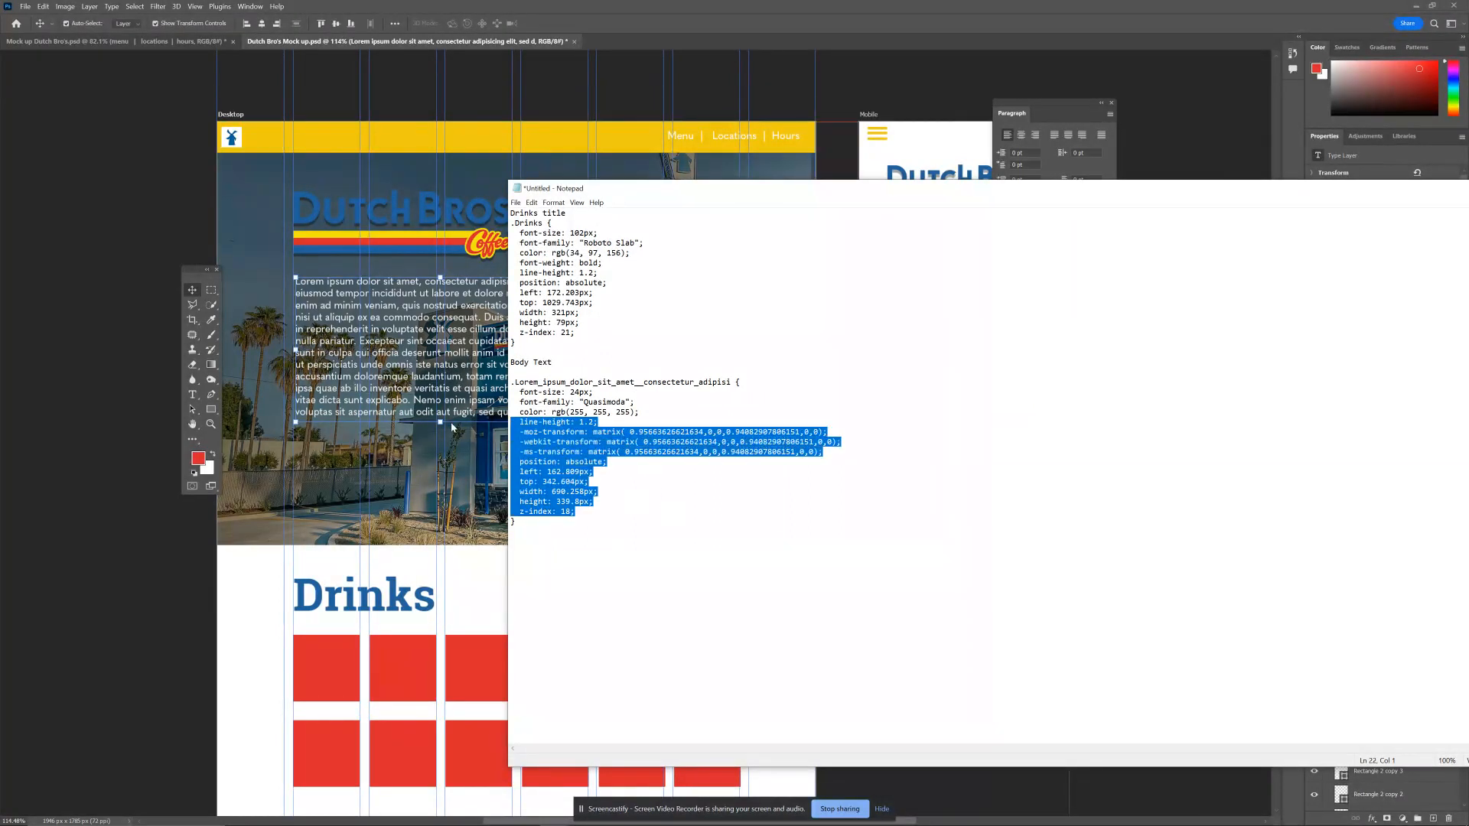
Return to Photoshop and move the floating Paragraph and Character panels off the Mobile artboard.
drag(959, 180, 961, 169)
drag(1285, 182, 878, 195)
click(1130, 190)
drag(1054, 110, 1147, 117)
drag(1028, 226, 1146, 243)
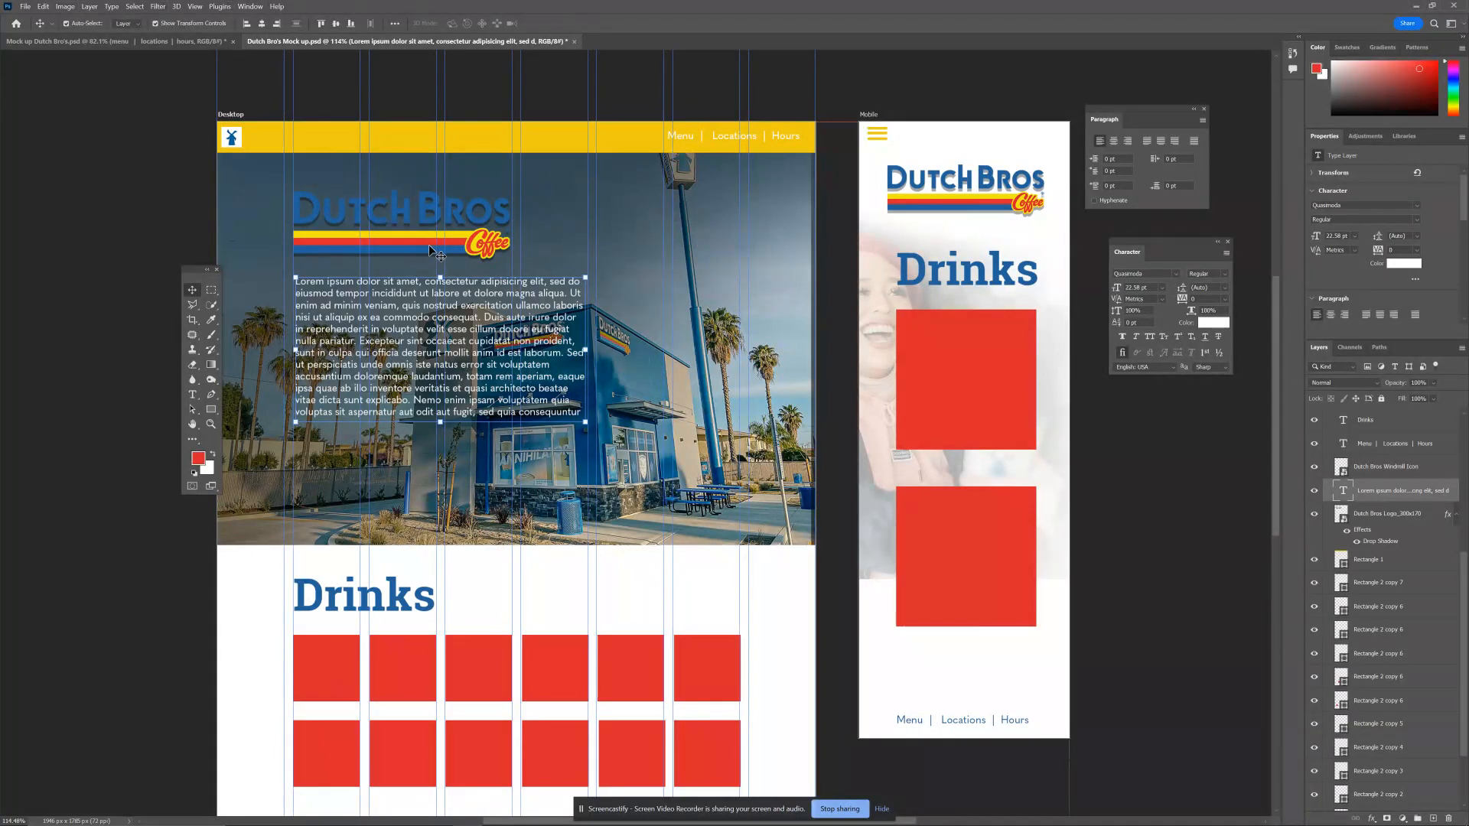
Add a new guide layout of 4 columns with a 20 px gutter to the Mobile artboard.
scroll(1382, 662, up, 5)
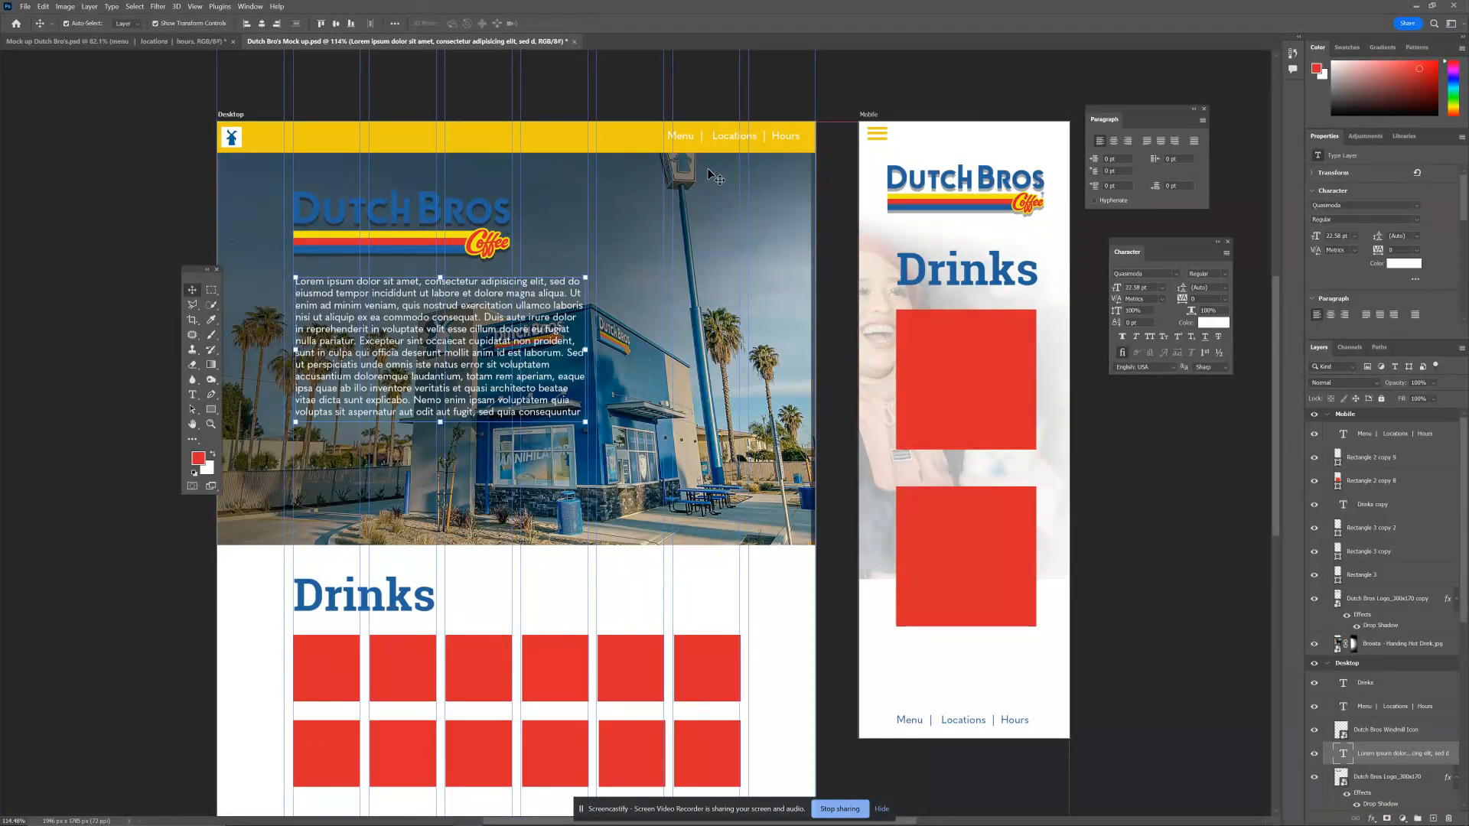
click(868, 112)
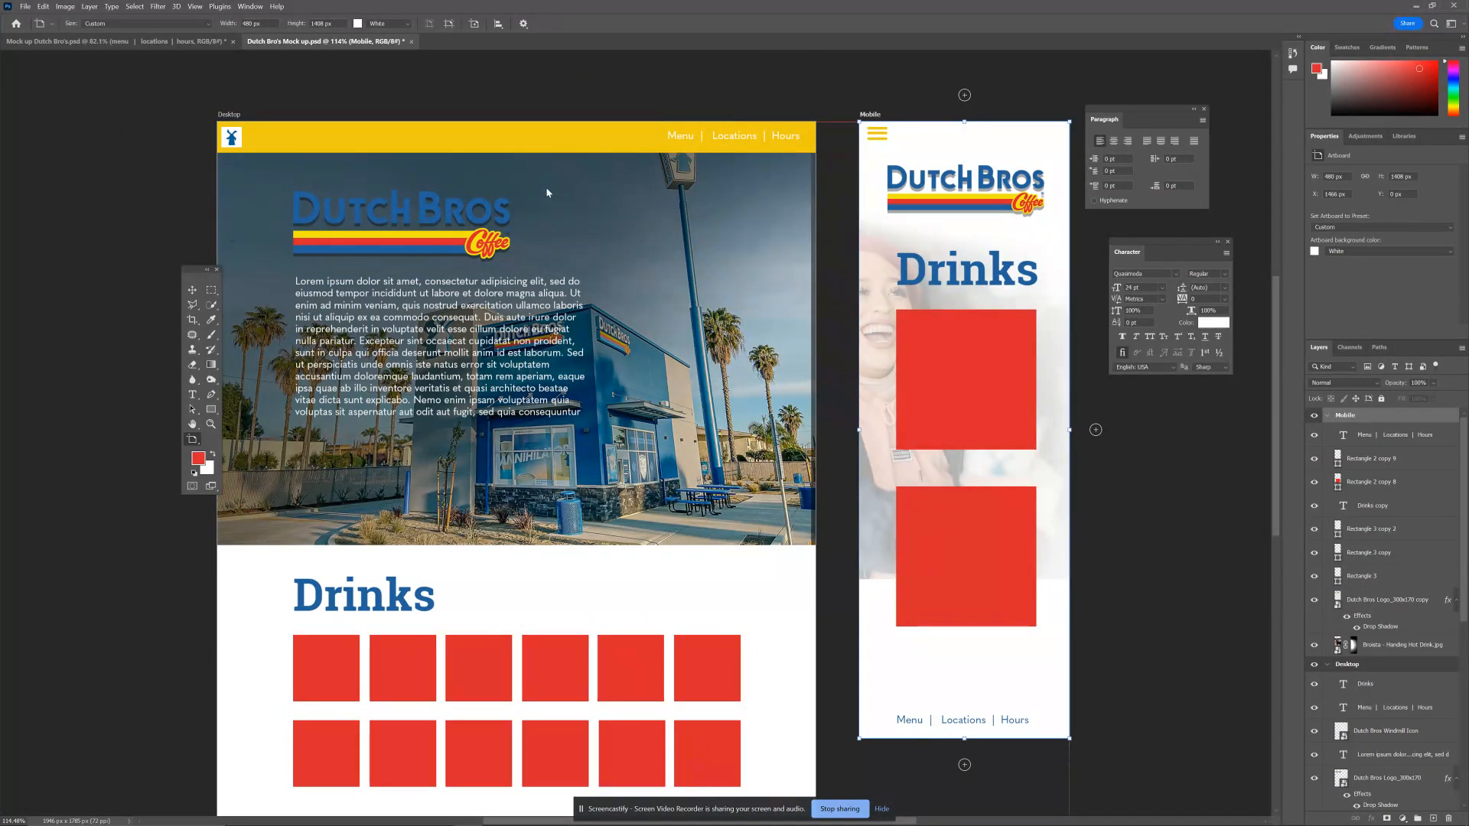
click(196, 6)
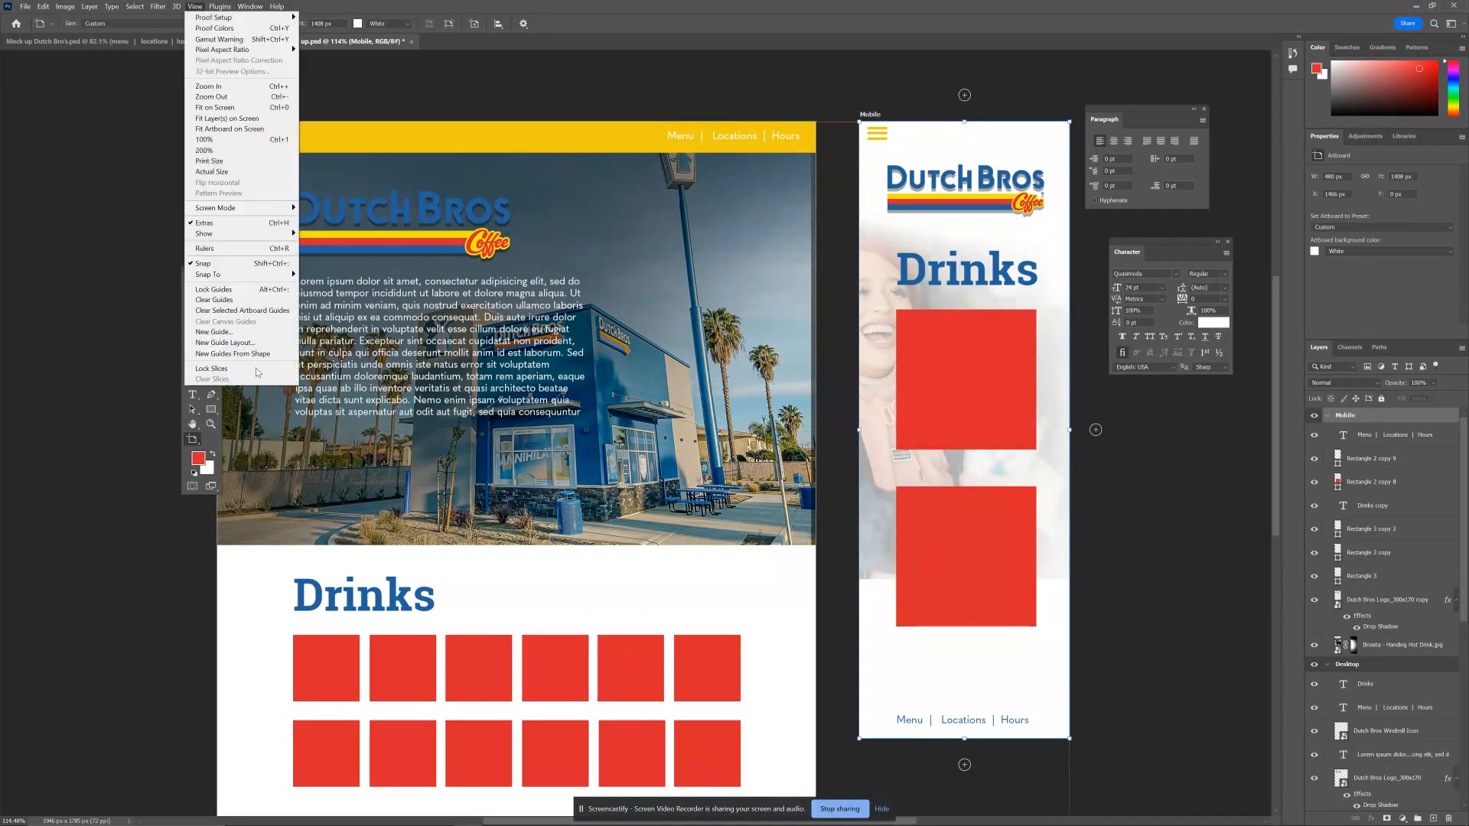
click(237, 343)
drag(680, 271, 641, 273)
text(4)
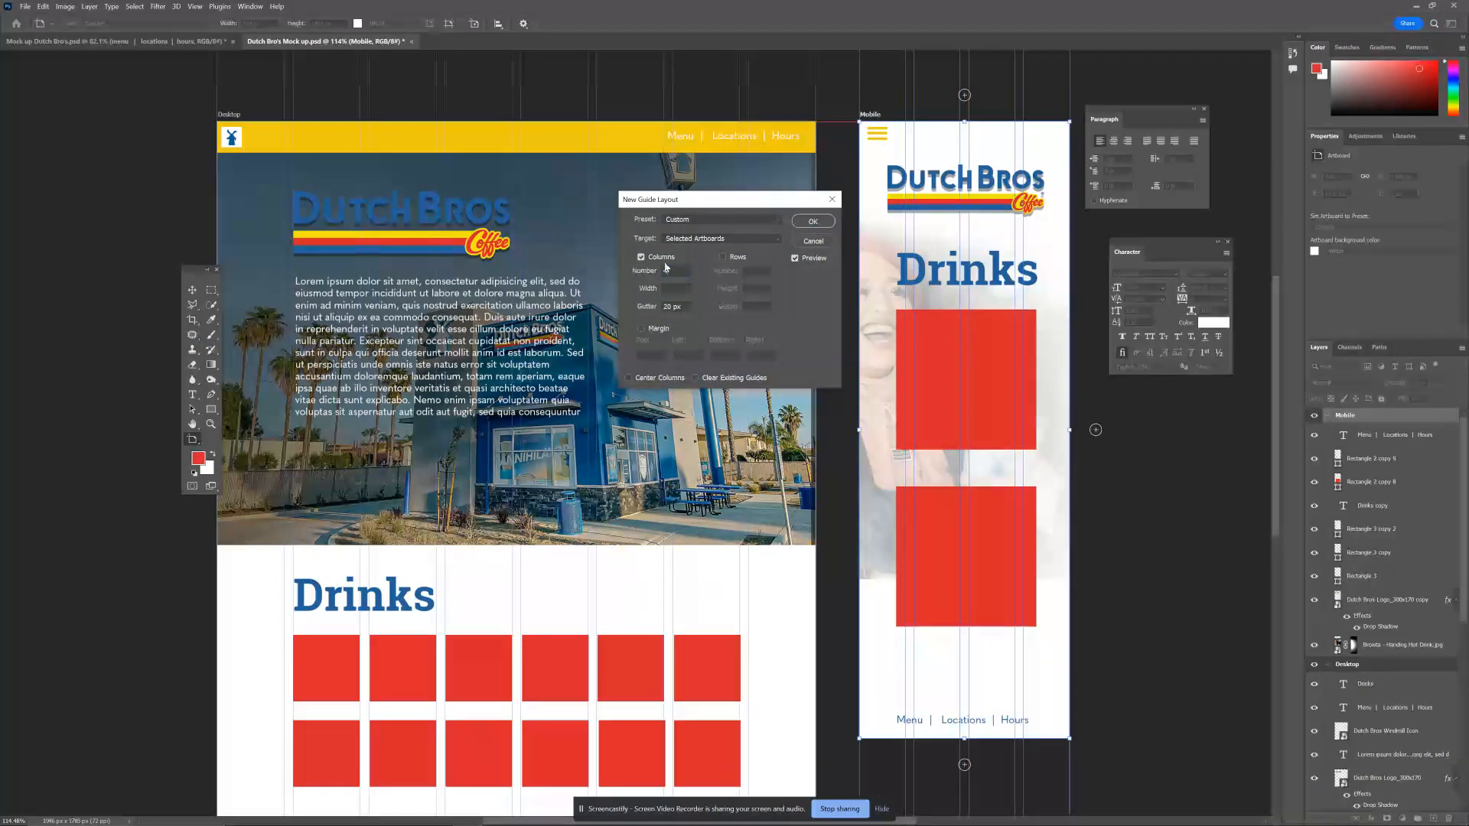
click(813, 221)
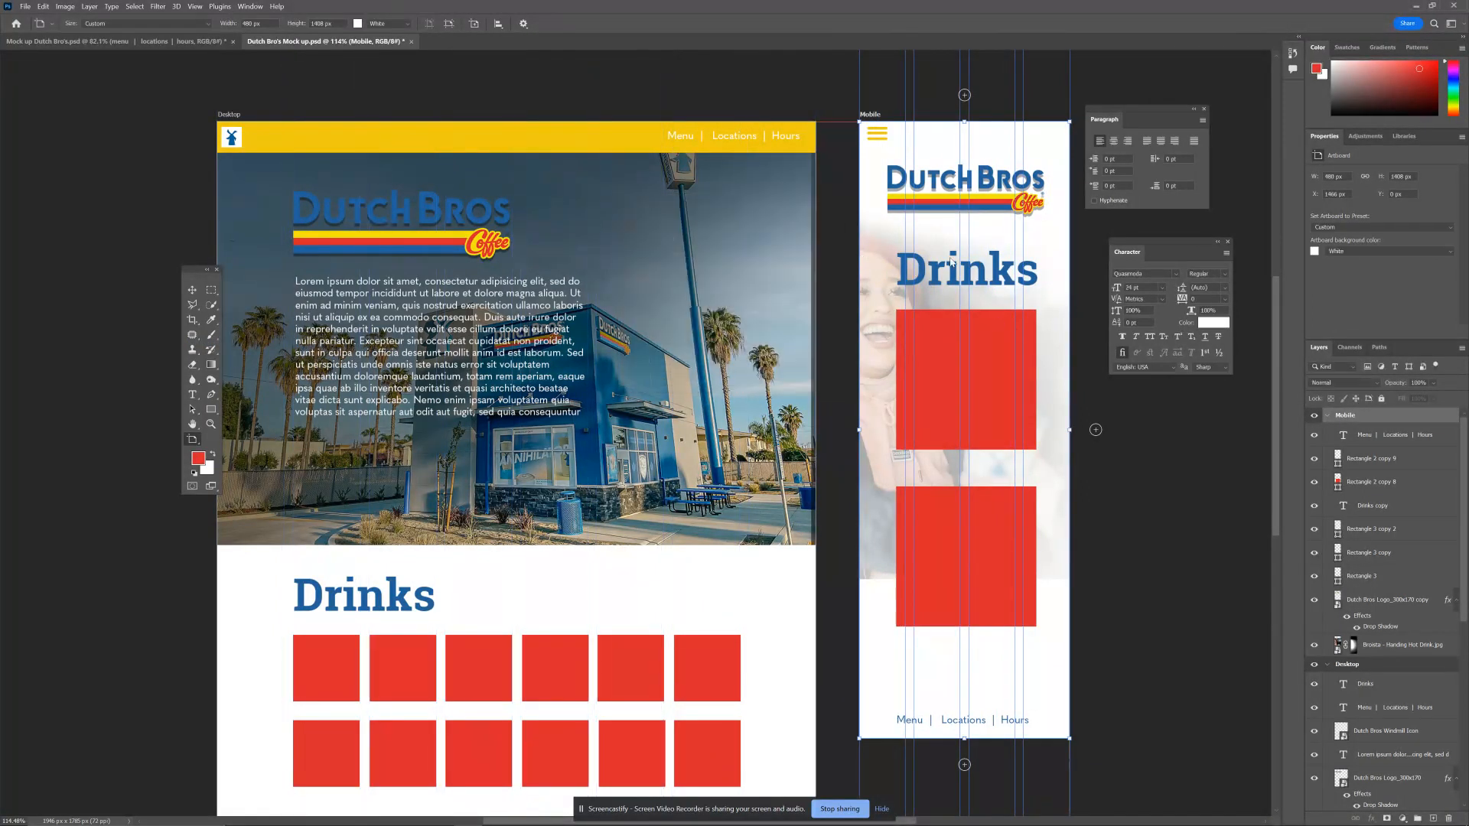
Scale the Mobile artboard's Drinks heading down to about 71% and place its left edge on the first column's inner guide.
key(v)
click(928, 271)
drag(1182, 253, 1186, 466)
drag(1115, 329, 1060, 316)
drag(977, 296, 994, 305)
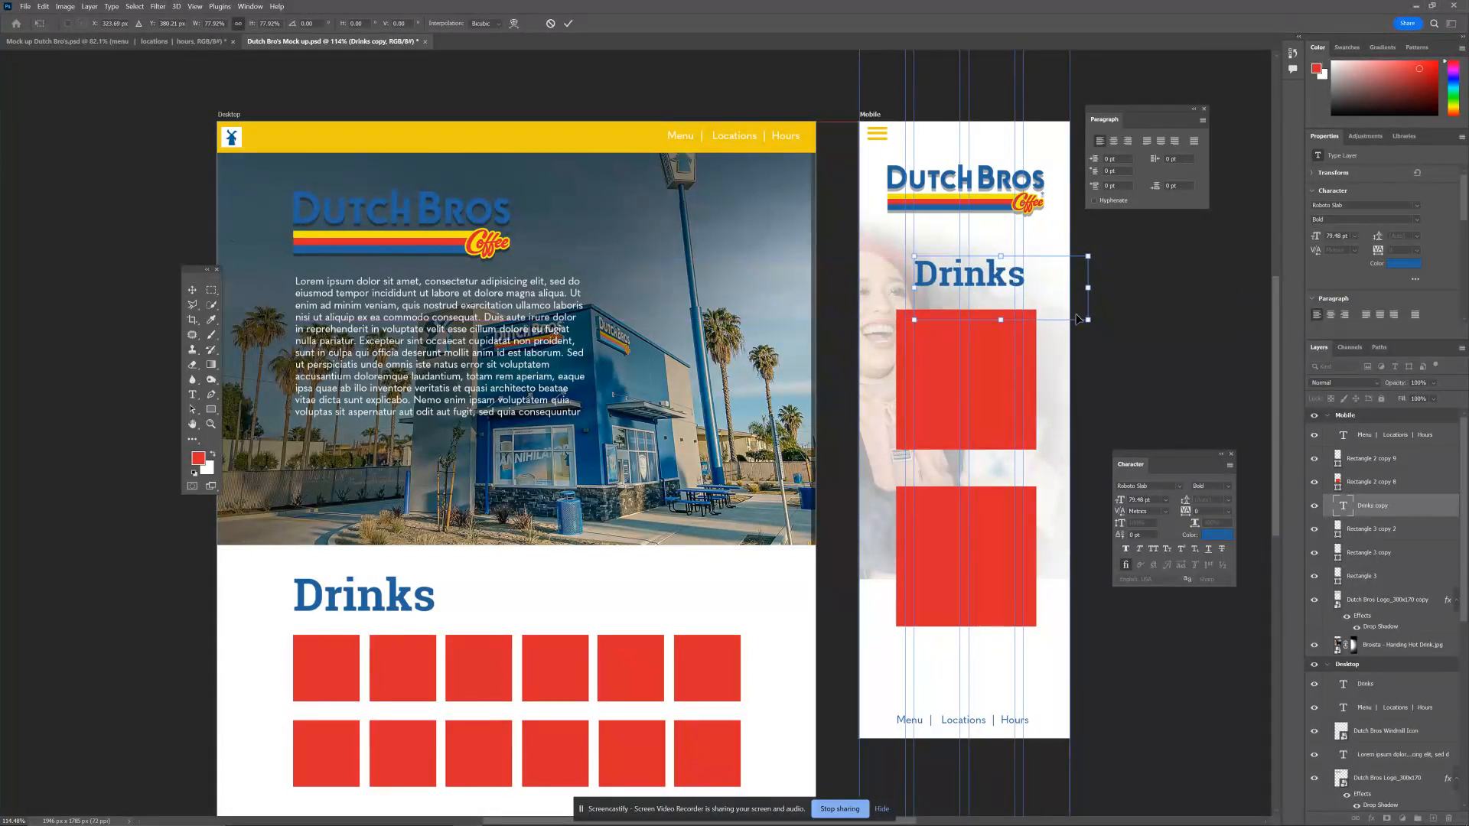
drag(1087, 324, 1072, 315)
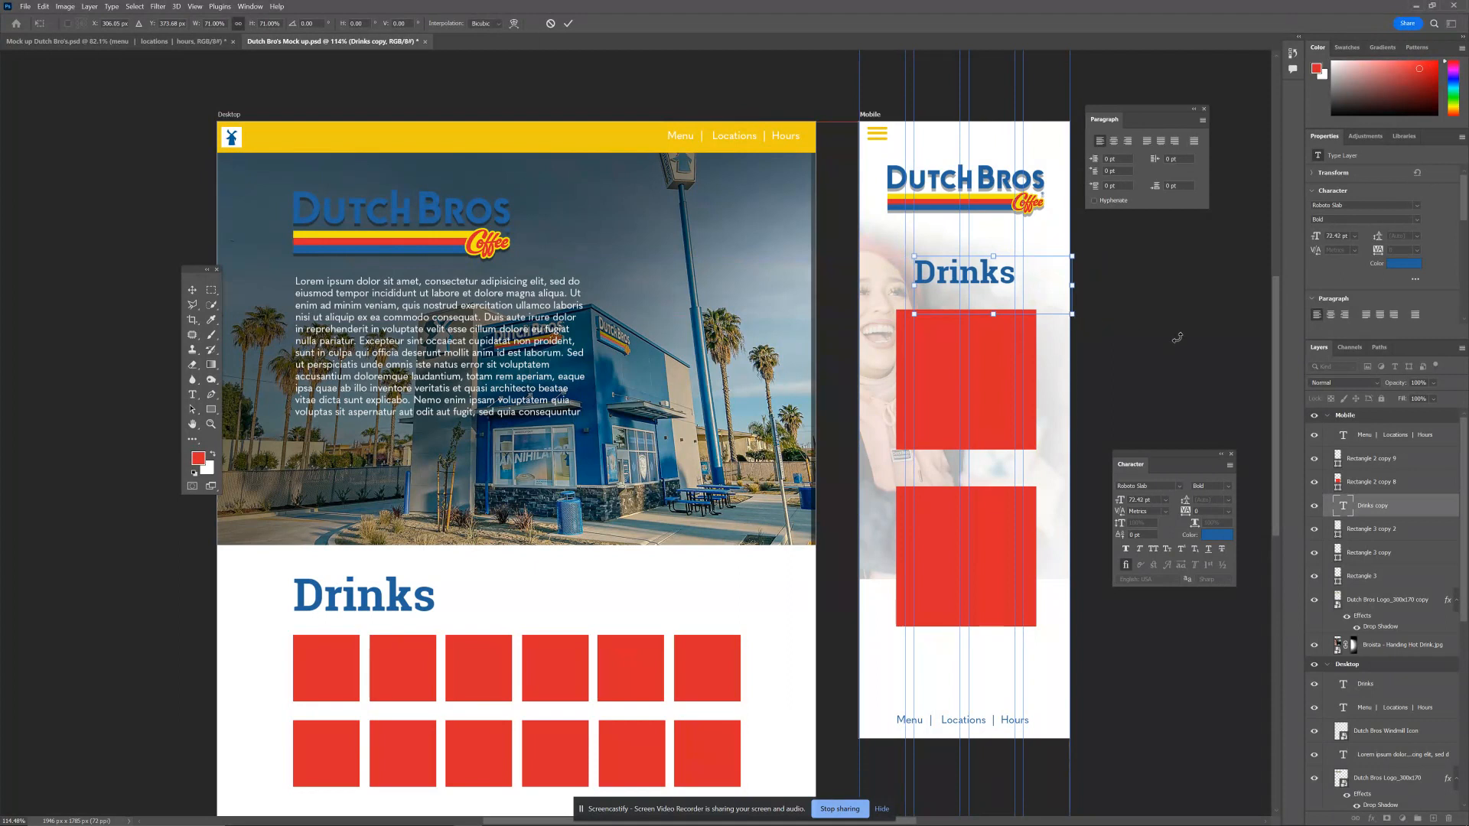
click(875, 142)
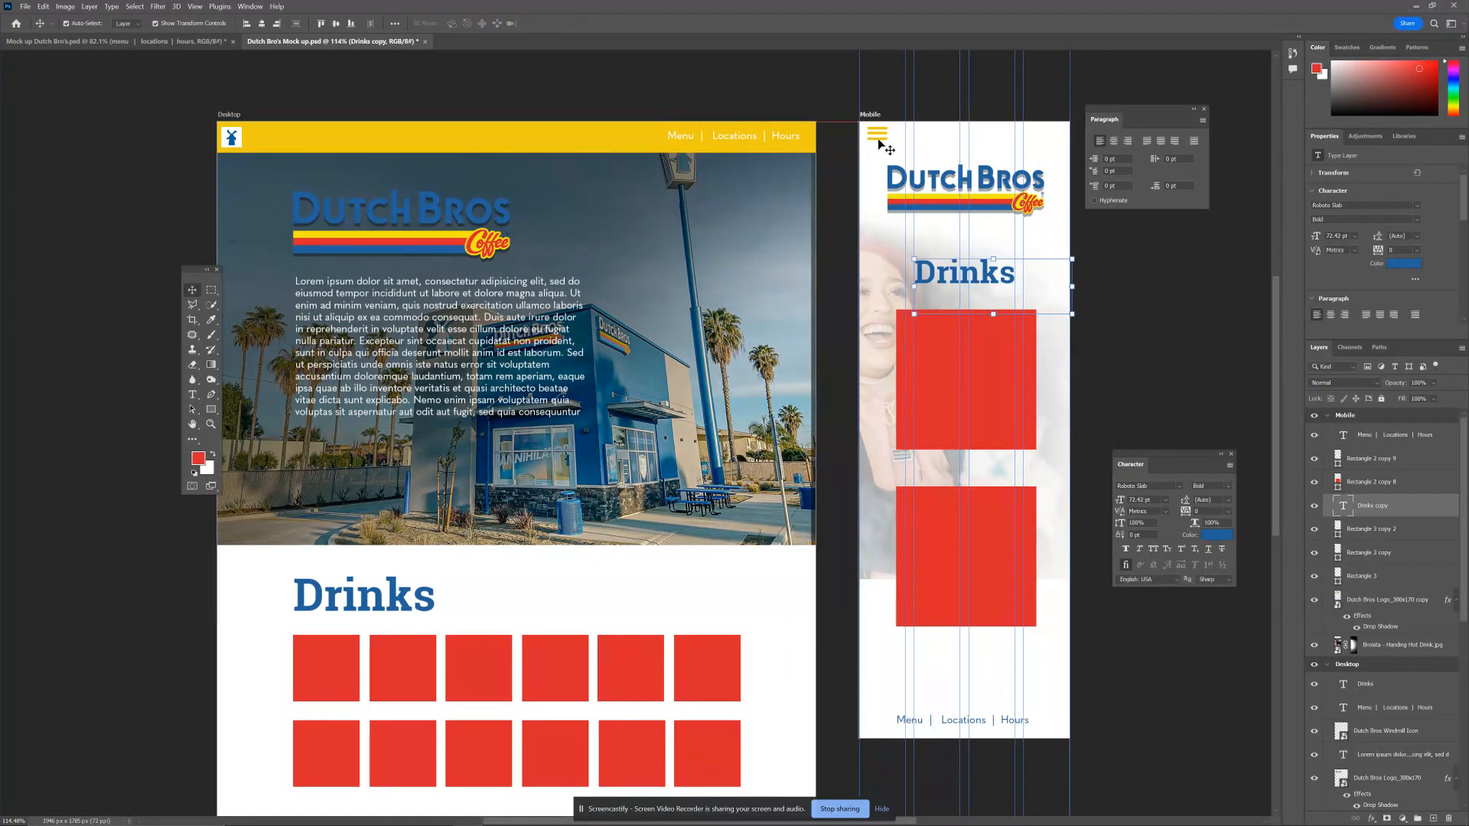